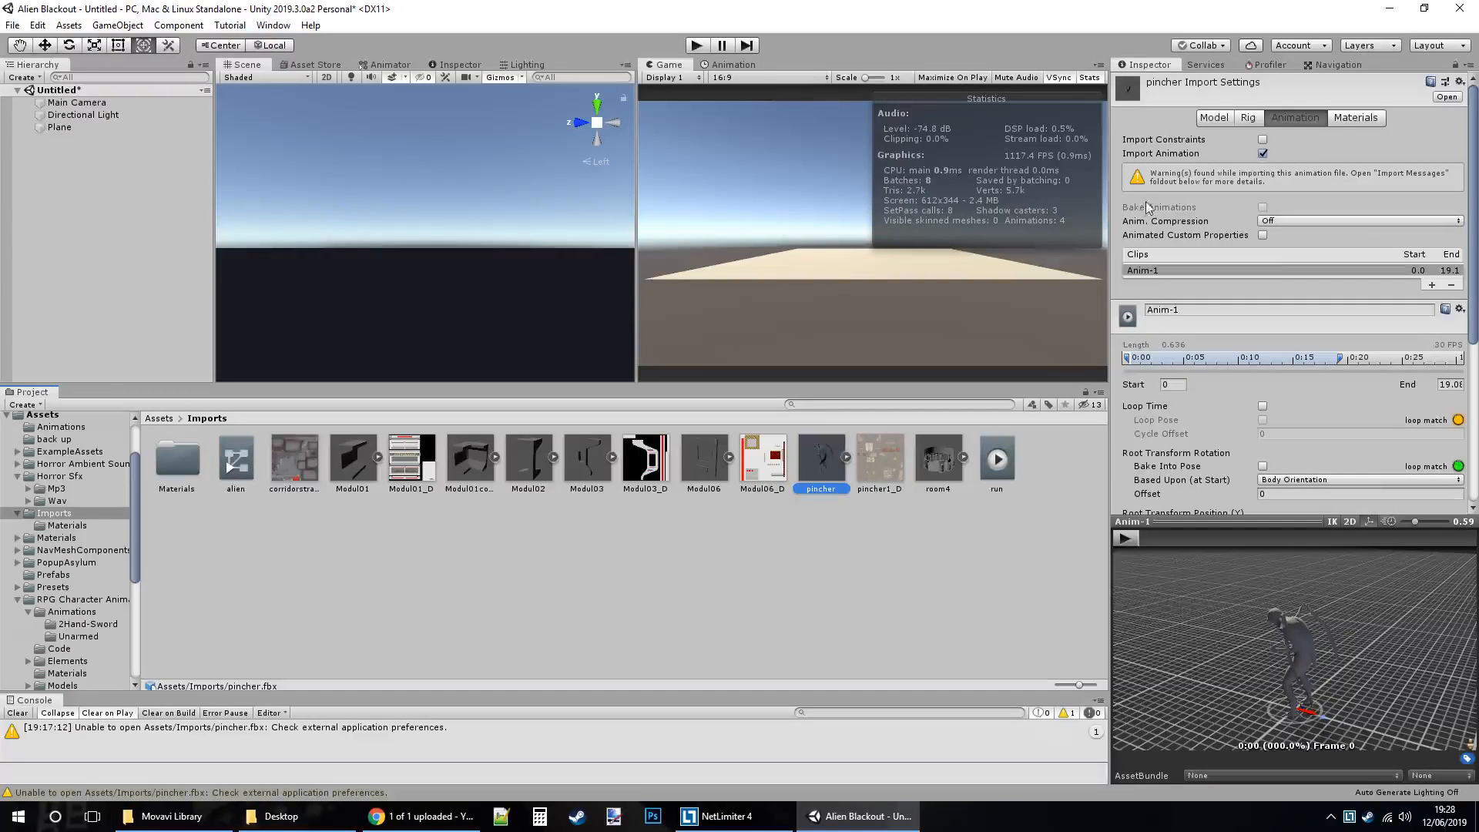
Turn off animation import for the pincher model, apply the change, and return to its model import settings.
{"action": "left_click", "coordinate": [1262, 153]}
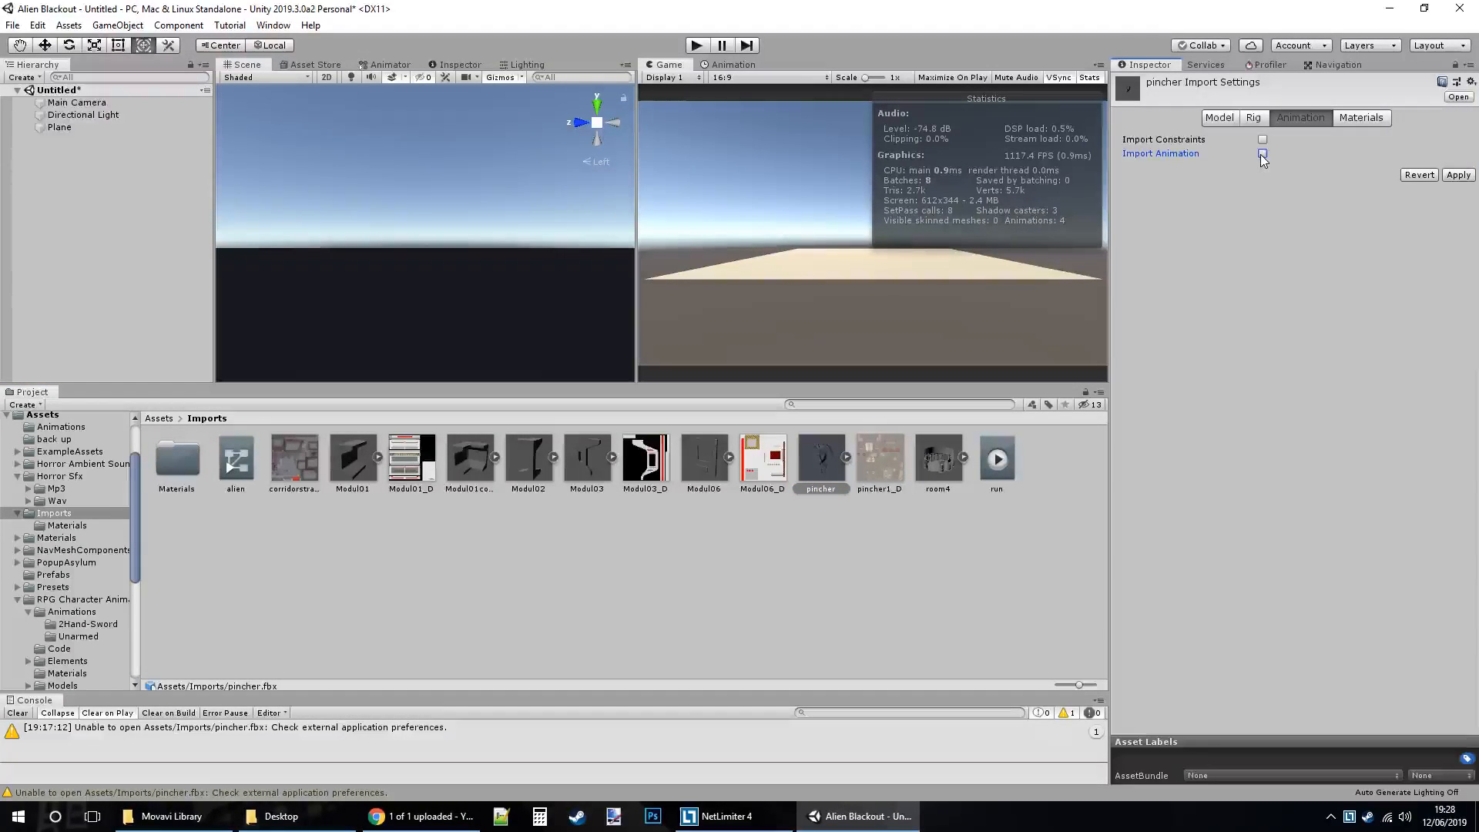
{"action": "left_click", "coordinate": [1458, 175]}
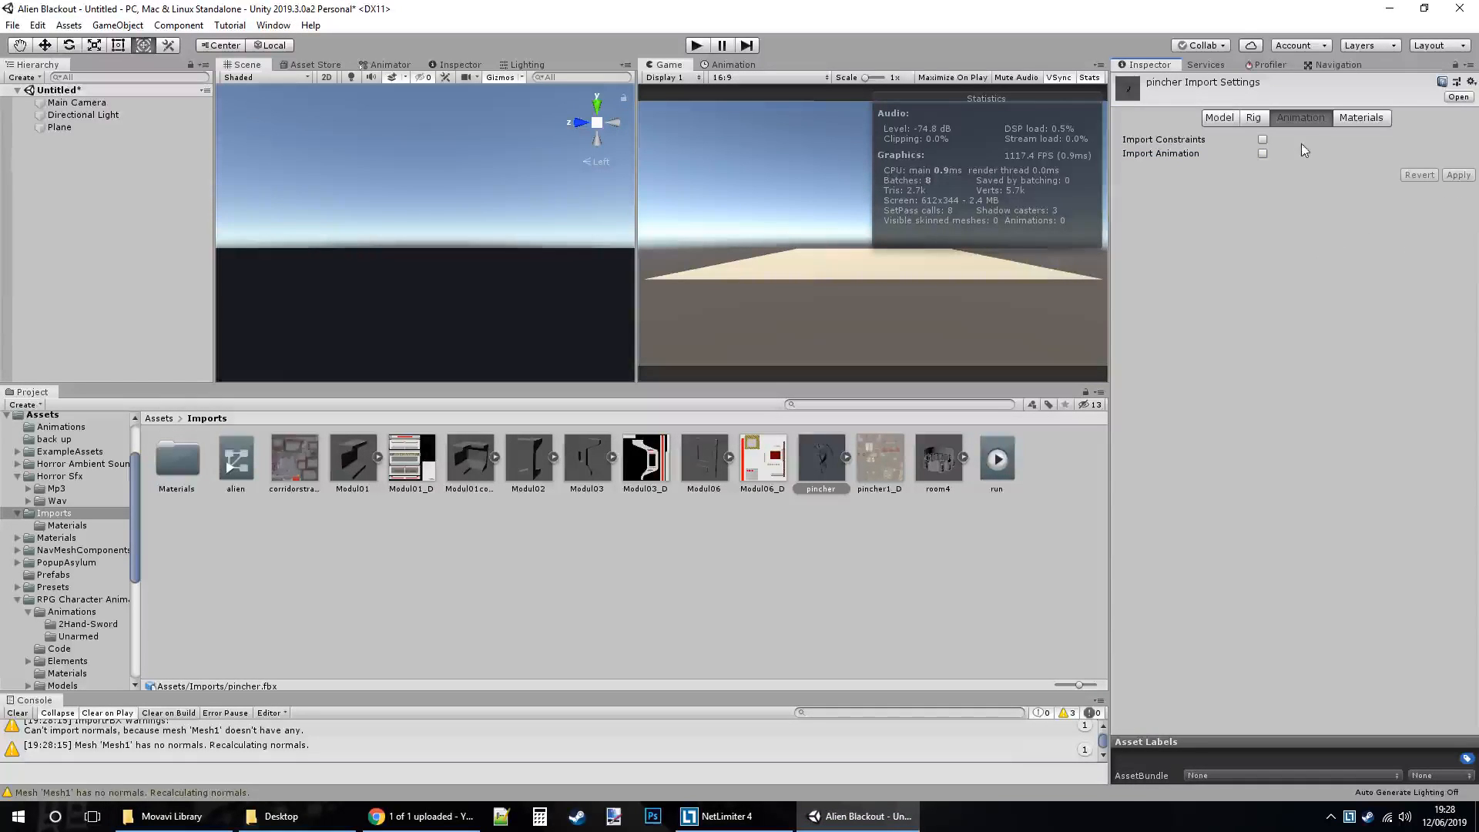
{"action": "left_click", "coordinate": [1218, 118]}
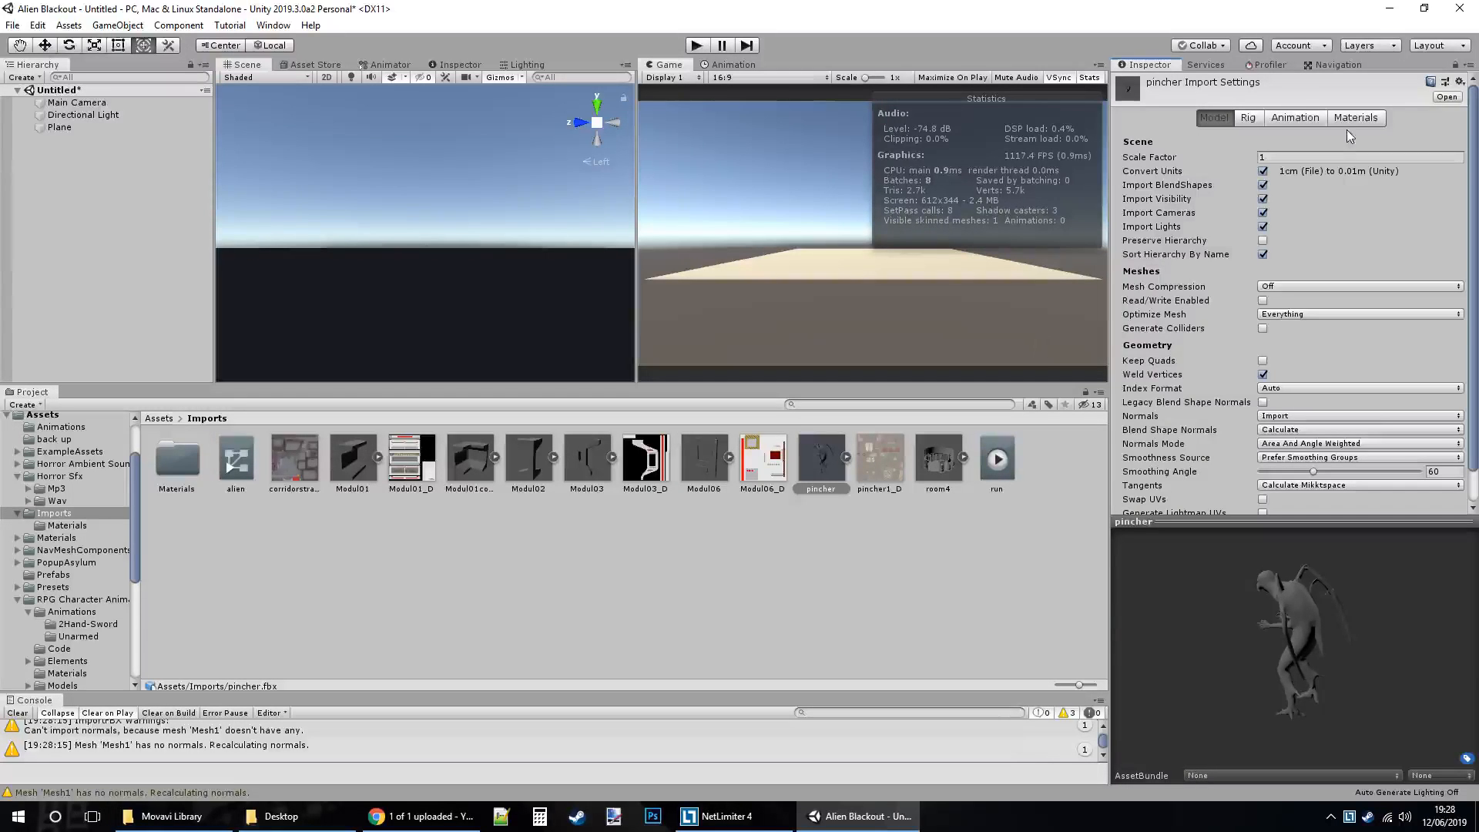
{"action": "left_click", "coordinate": [1282, 119]}
{"action": "left_click", "coordinate": [1225, 118]}
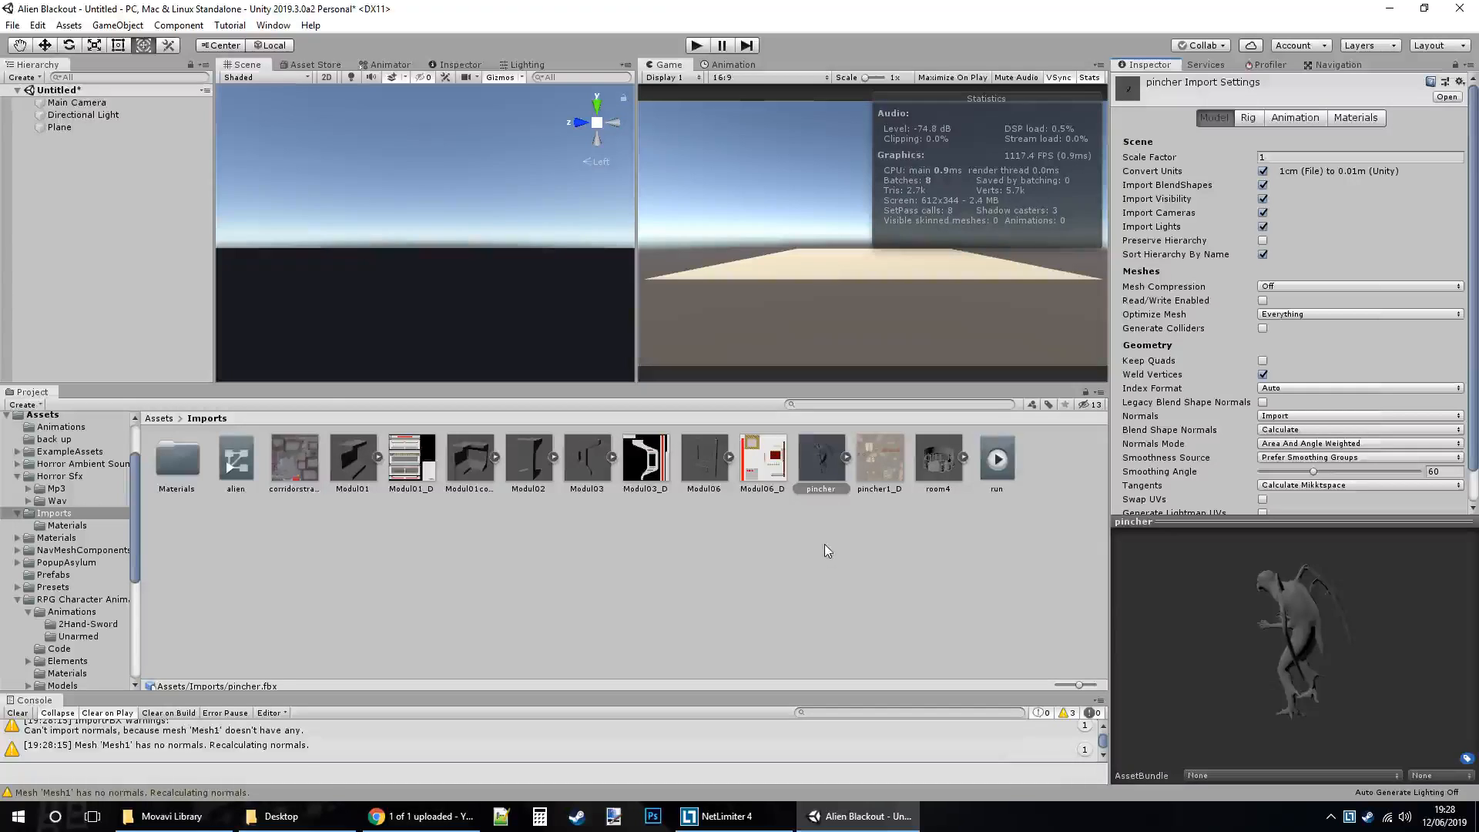
{"action": "left_click_drag", "start_coordinate": [231, 471], "coordinate": [626, 500]}
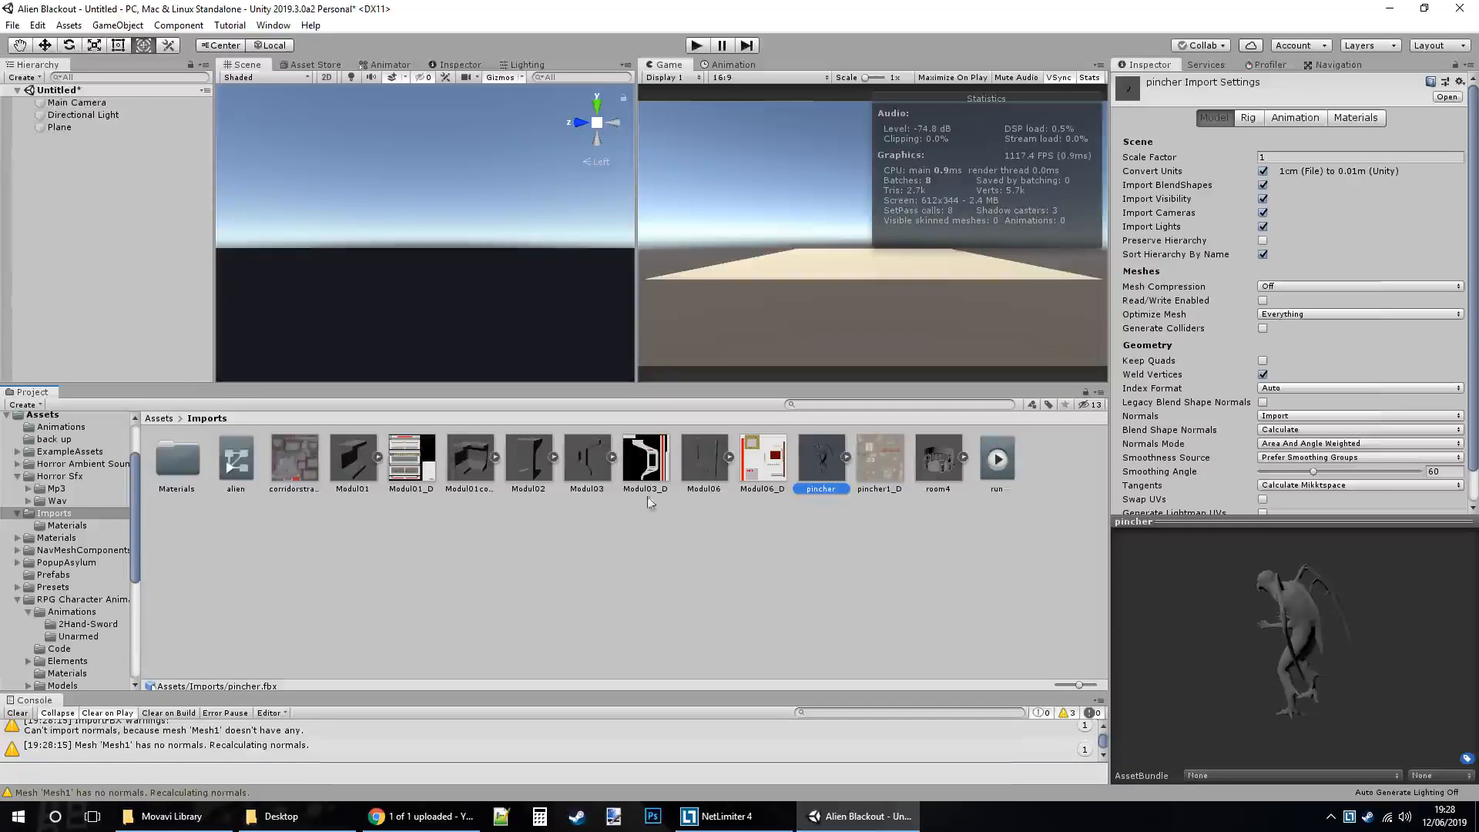
{"action": "left_click", "coordinate": [236, 463]}
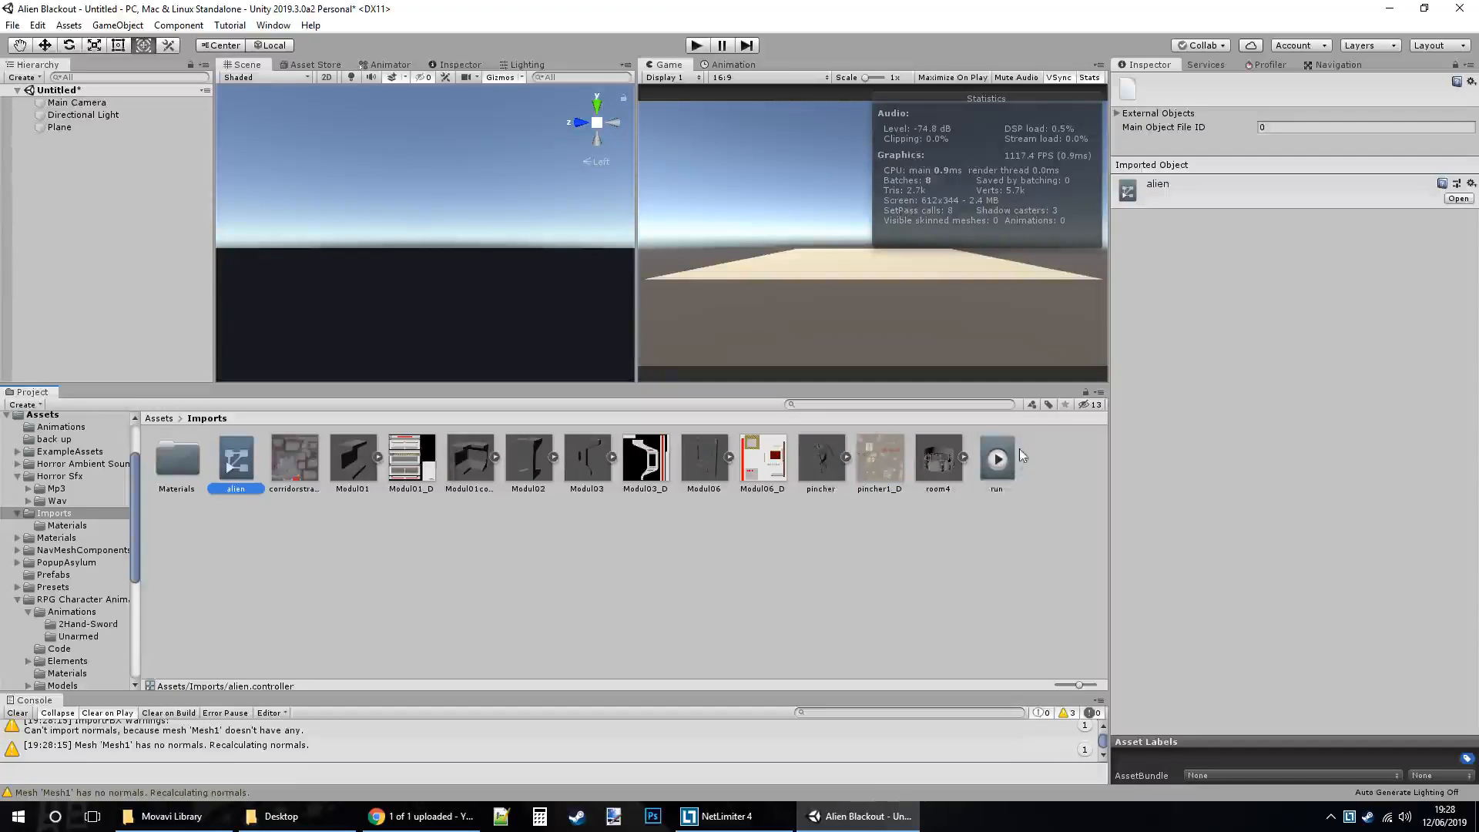
{"action": "left_click", "coordinate": [998, 460]}
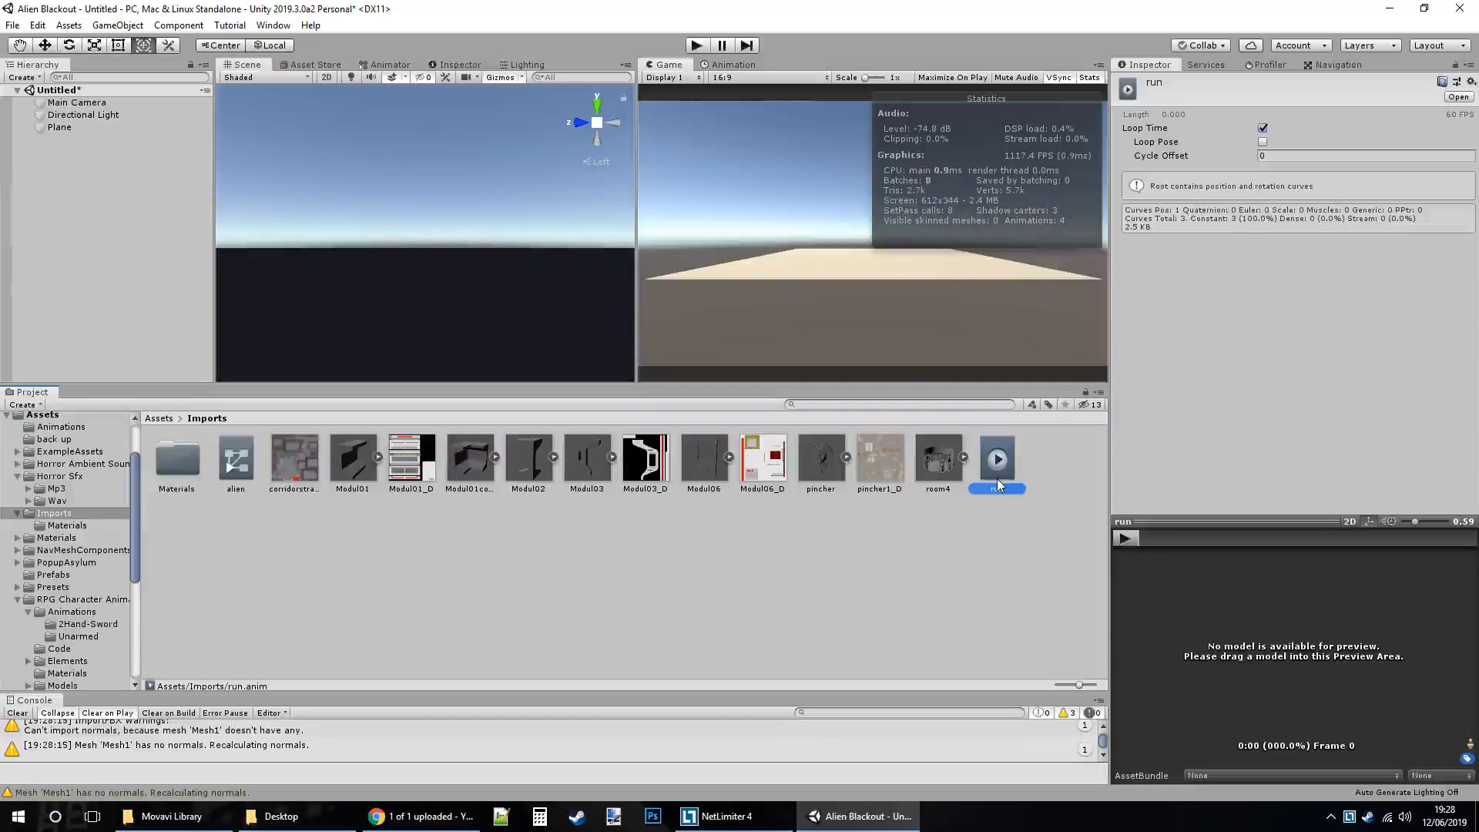
{"action": "left_click", "coordinate": [809, 544]}
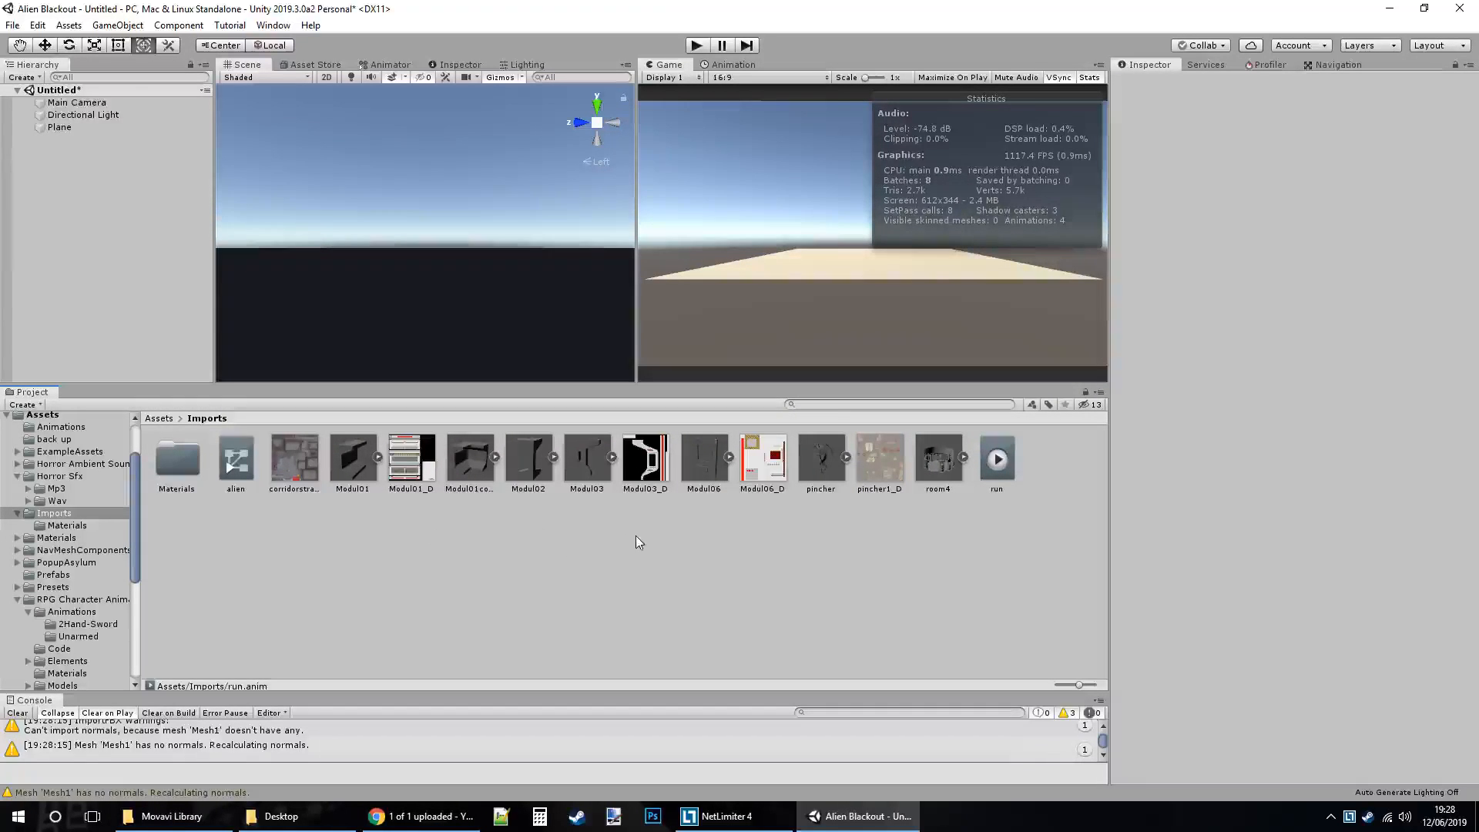
Create a new material in the Imports folder, keeping its default name.
{"action": "right_click", "coordinate": [768, 524]}
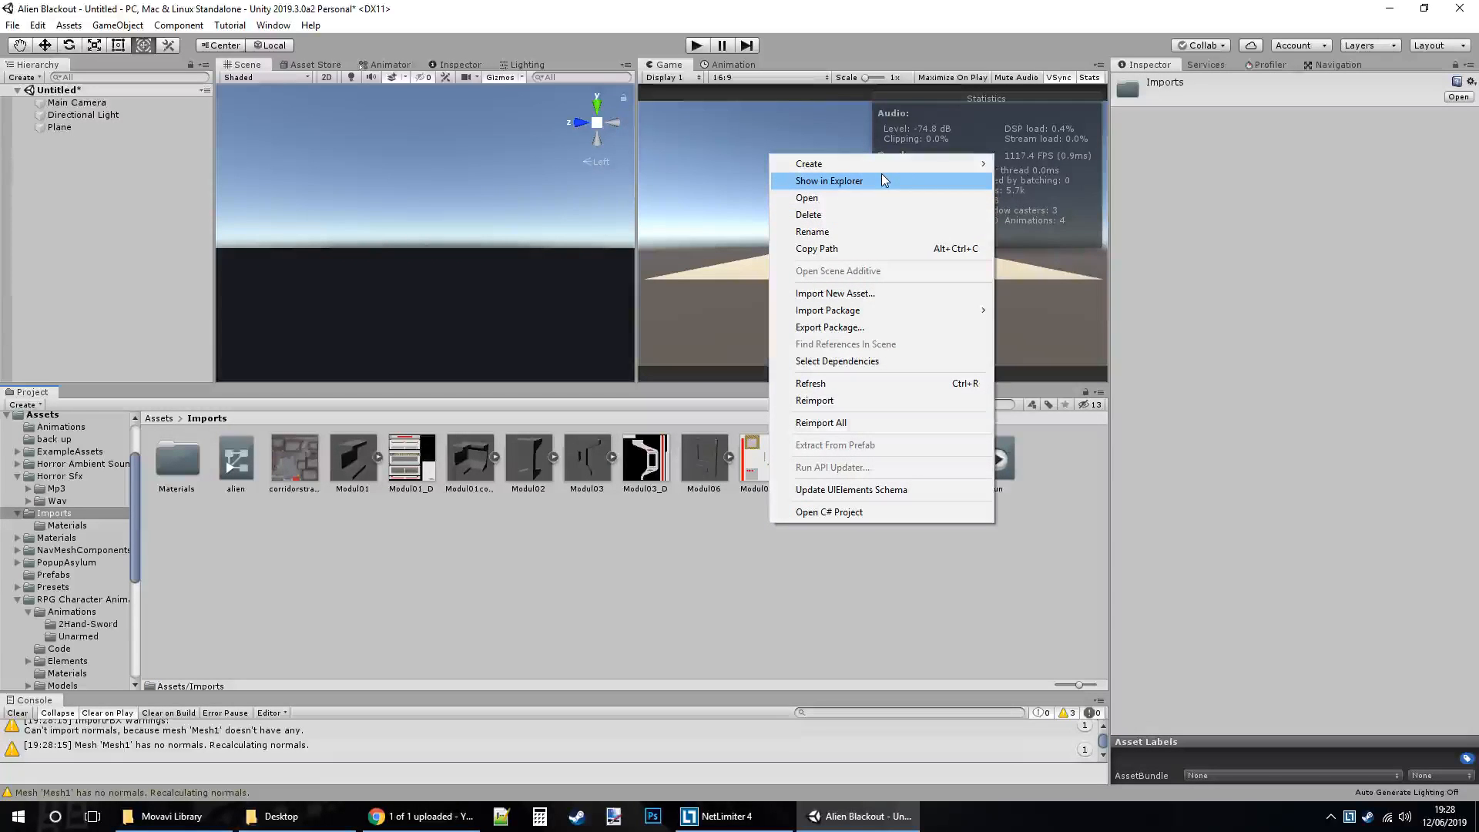
{"action": "right_click", "coordinate": [725, 528]}
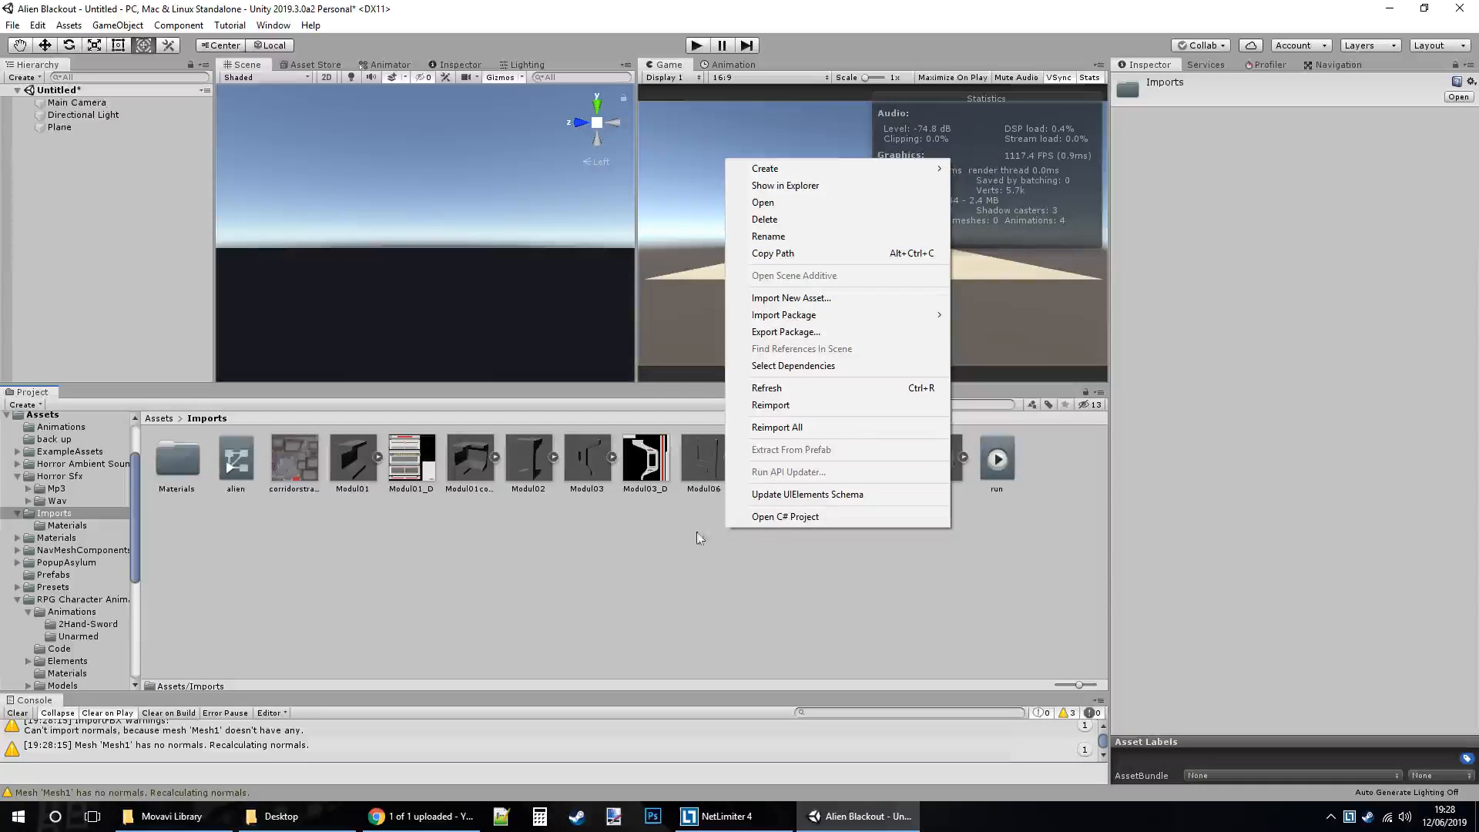
{"action": "mouse_move", "coordinate": [841, 165]}
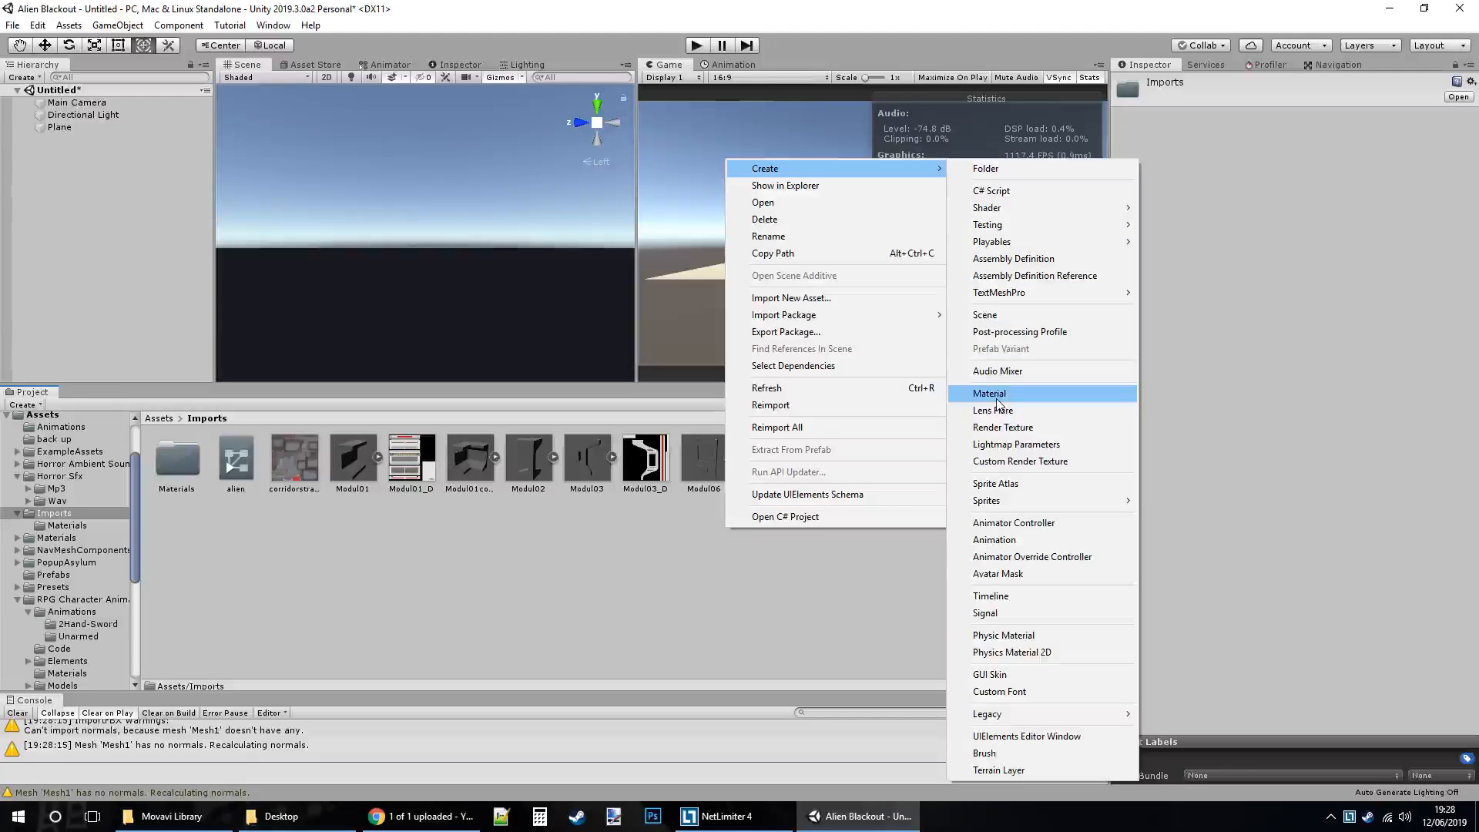
{"action": "left_click", "coordinate": [997, 402]}
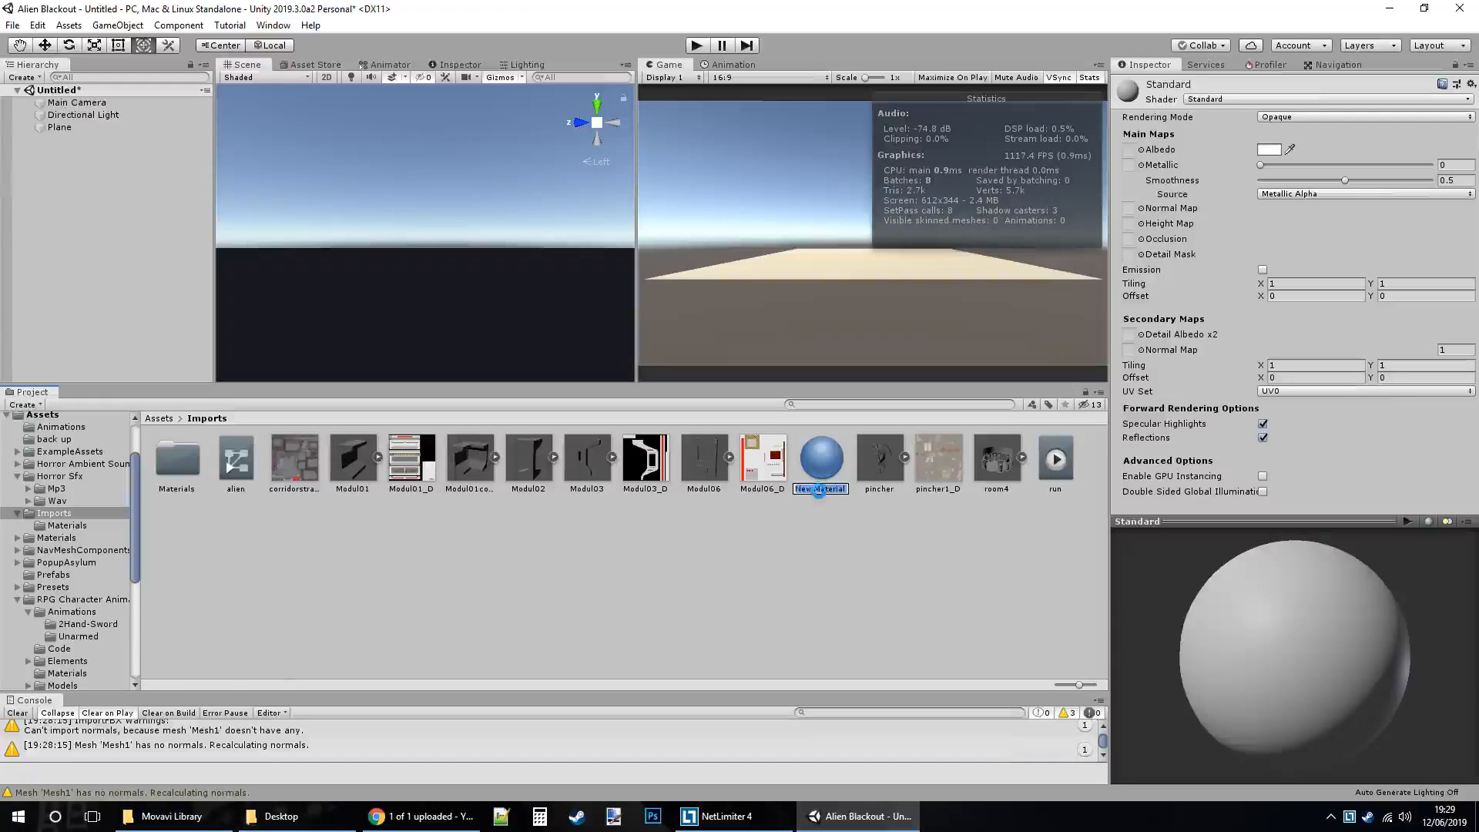
{"action": "key", "text": "Return"}
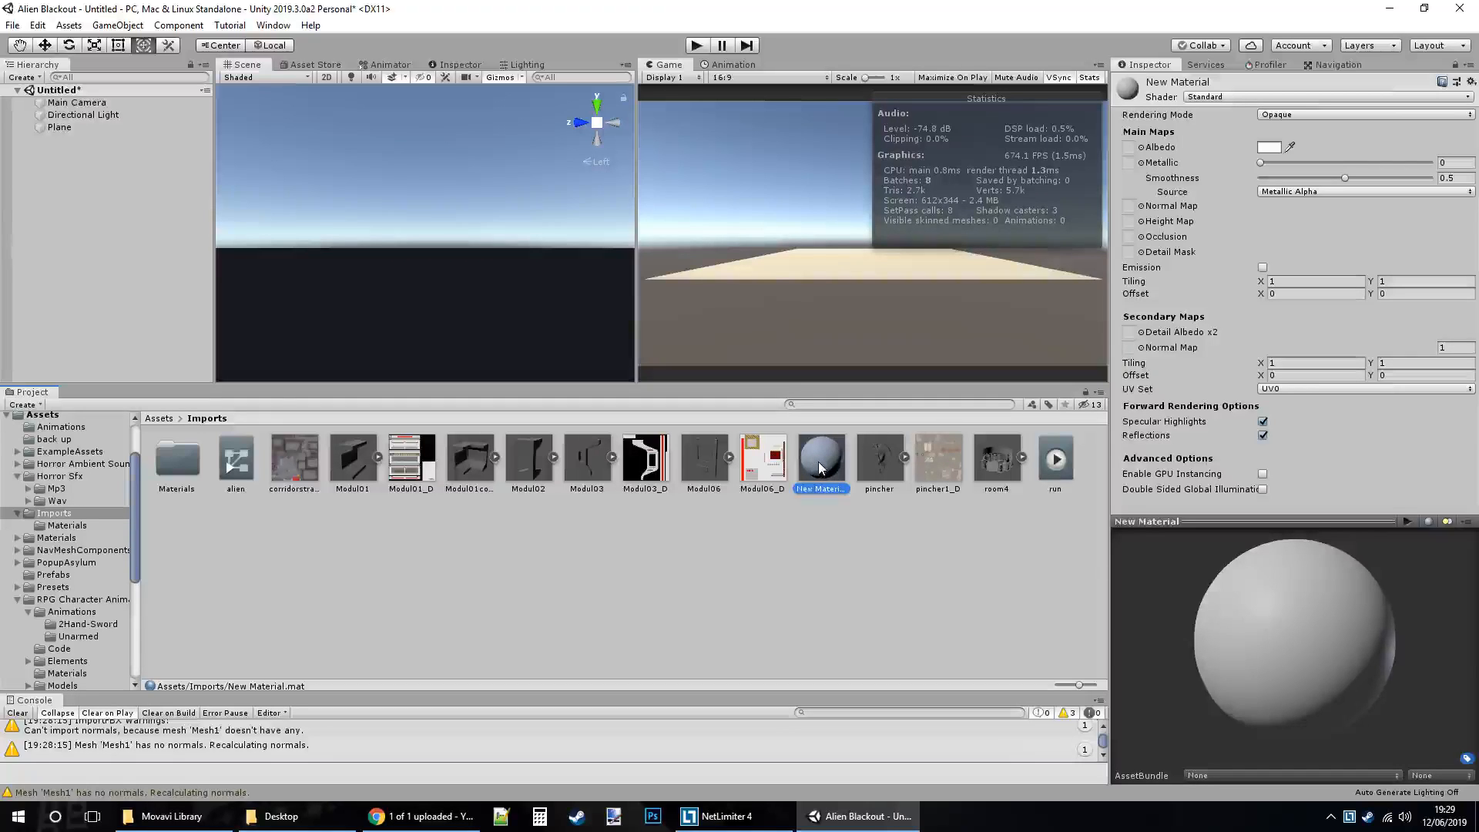
Expand the pincher asset to check its Mesh1 part, and place the pincher model in the scene.
{"action": "left_click_drag", "start_coordinate": [830, 471], "coordinate": [896, 462]}
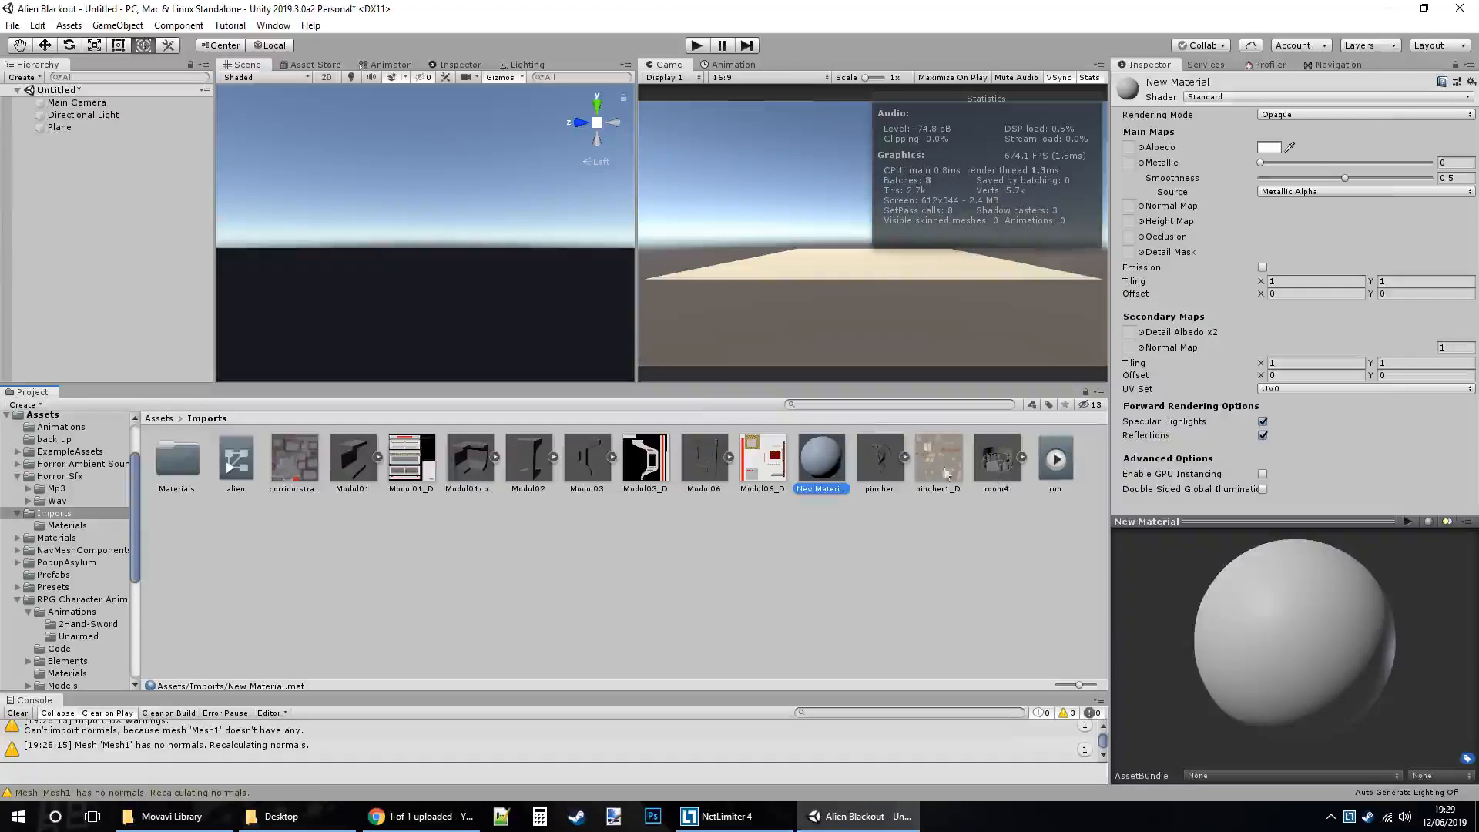
{"action": "left_click", "coordinate": [904, 458]}
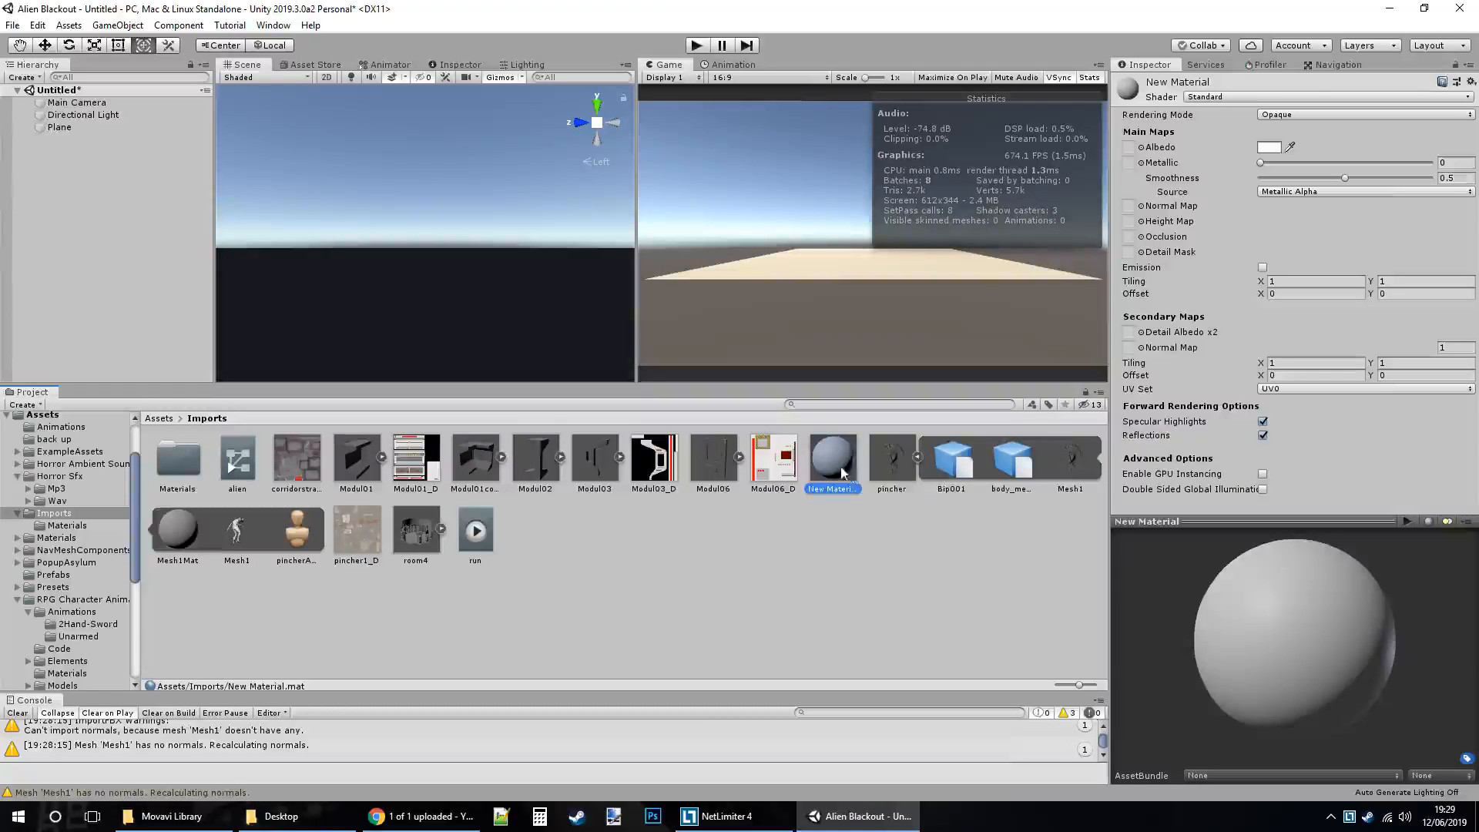
{"action": "left_click", "coordinate": [1071, 457]}
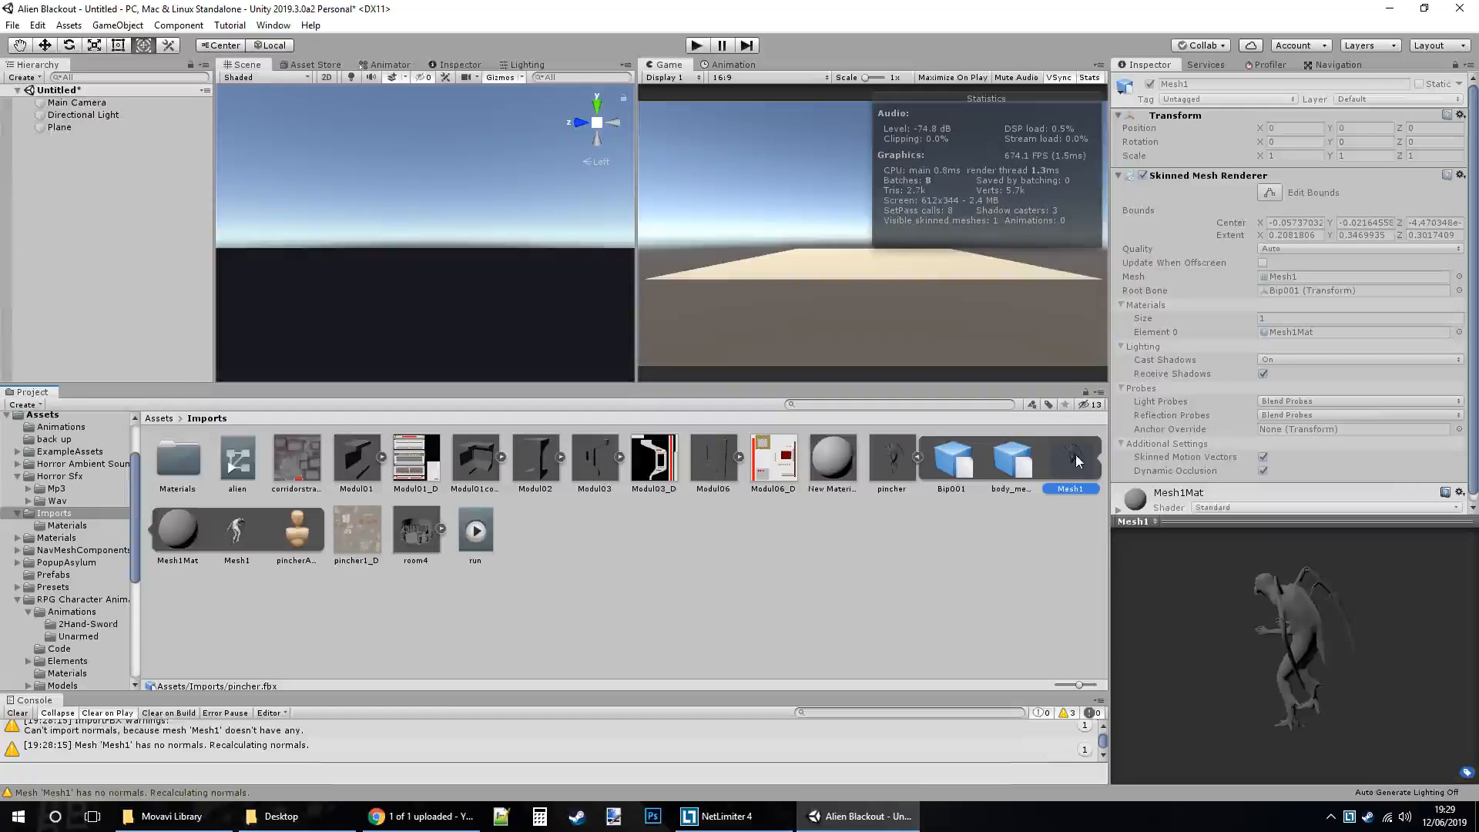
{"action": "scroll", "coordinate": [1130, 496], "scroll_direction": "down", "scroll_amount": 1}
{"action": "left_click_drag", "start_coordinate": [896, 478], "coordinate": [450, 323]}
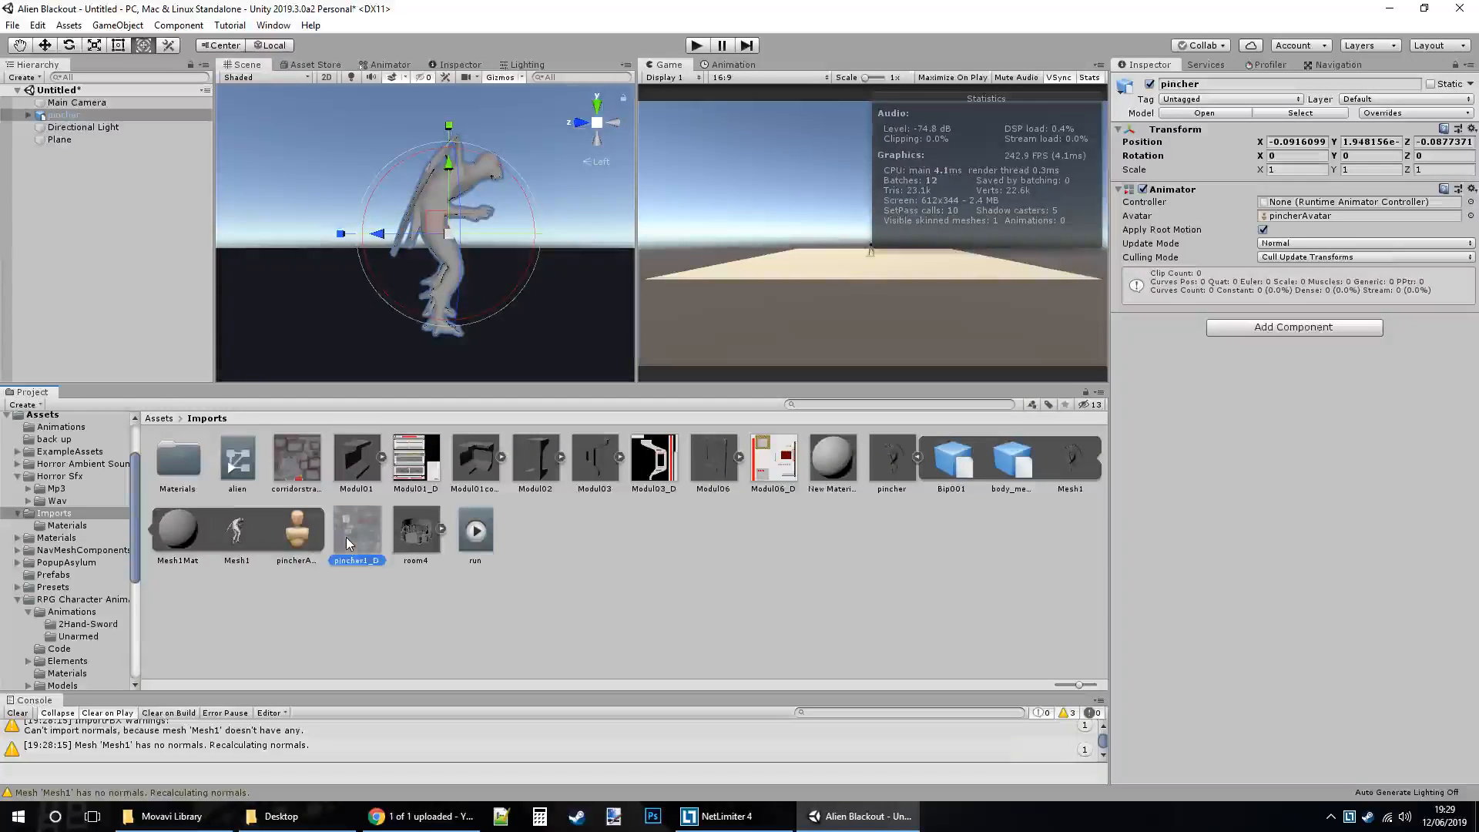
Assign the pincher1_D texture as the new material's albedo and apply the material to the pincher in the scene, keeping metallic at 0.
{"action": "left_click", "coordinate": [832, 459]}
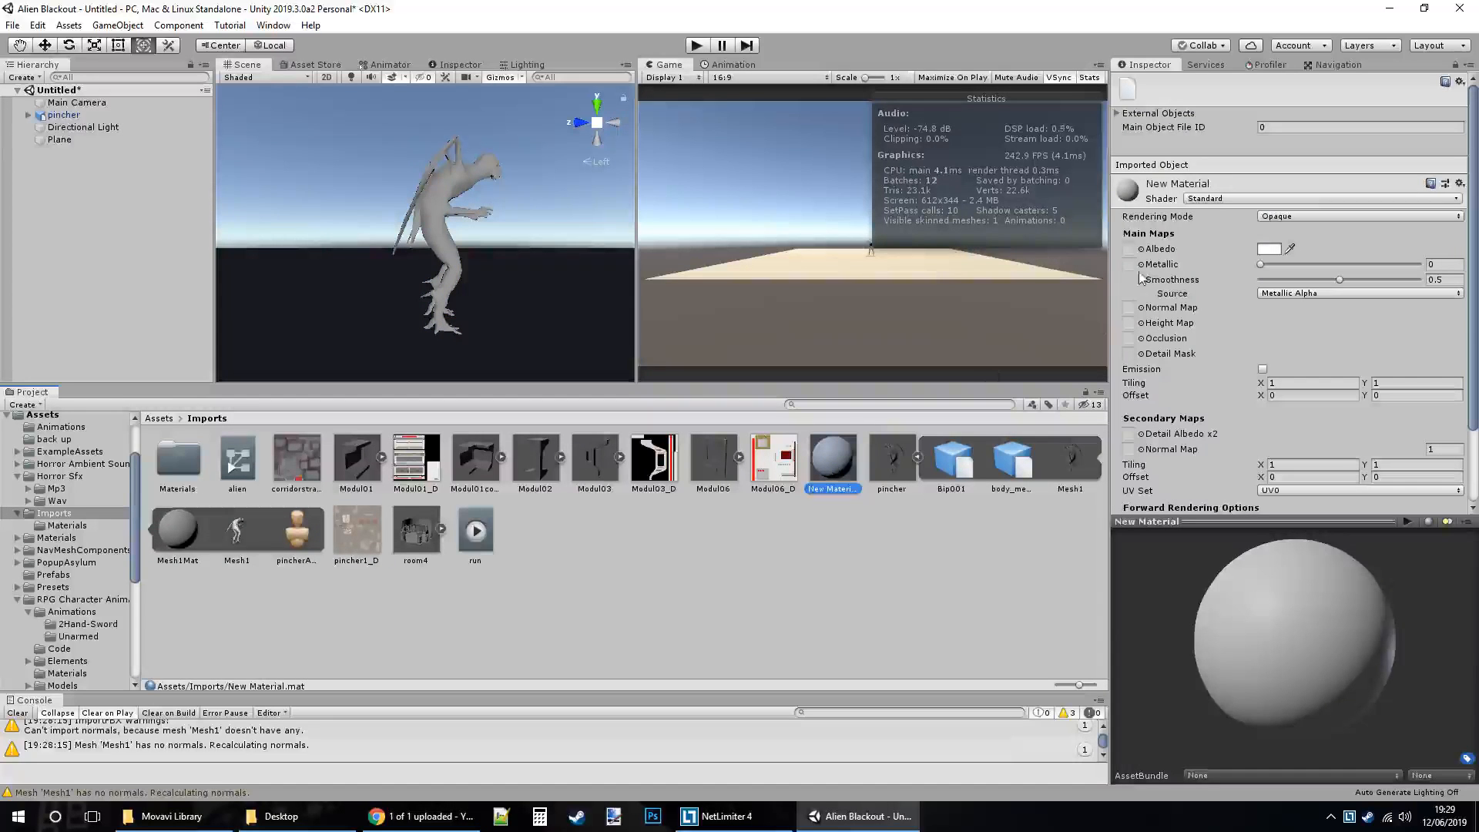
{"action": "left_click_drag", "start_coordinate": [357, 532], "coordinate": [1130, 251]}
{"action": "left_click_drag", "start_coordinate": [832, 462], "coordinate": [449, 248]}
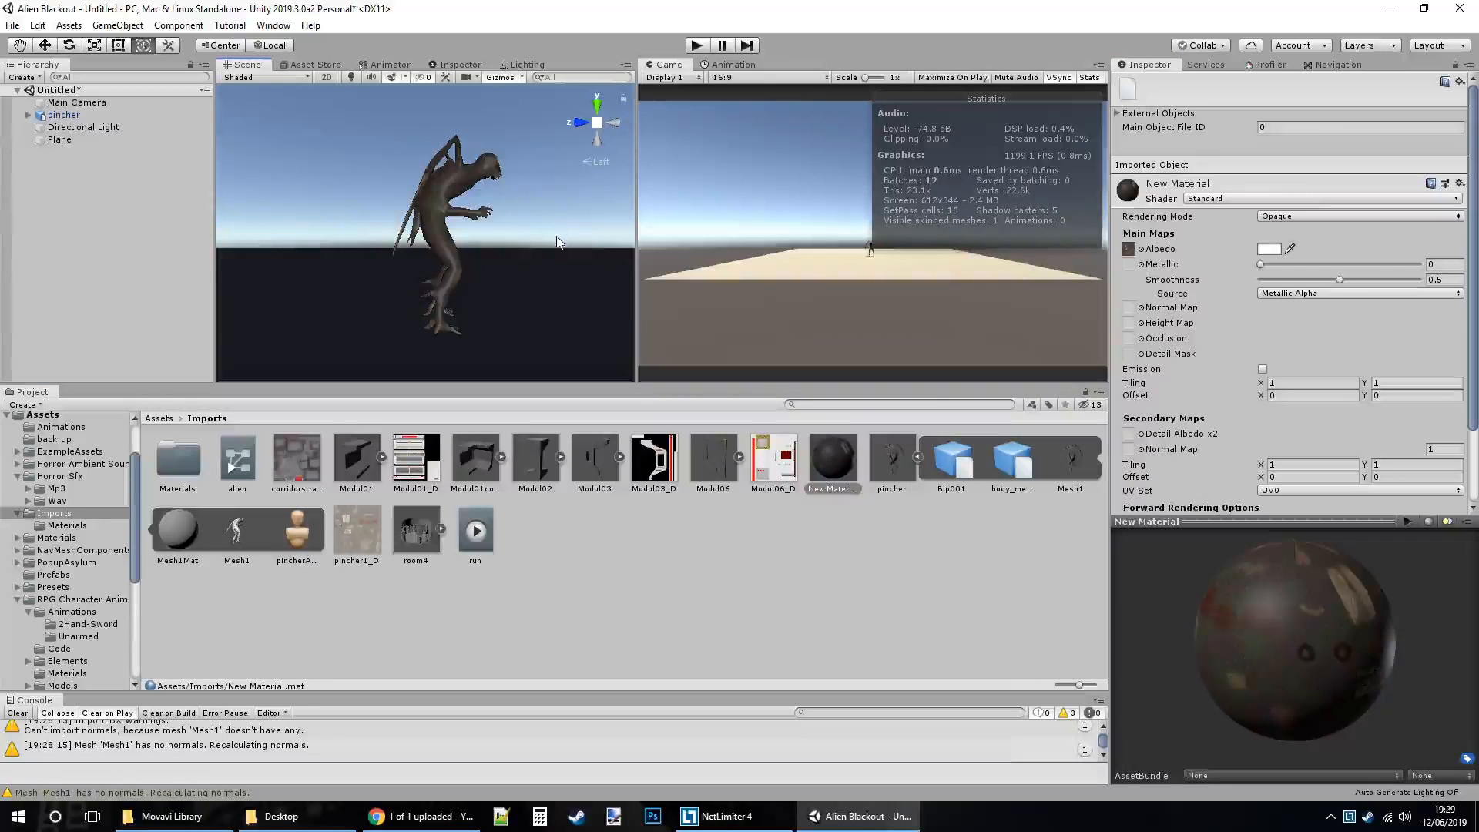
{"action": "left_click", "coordinate": [617, 124]}
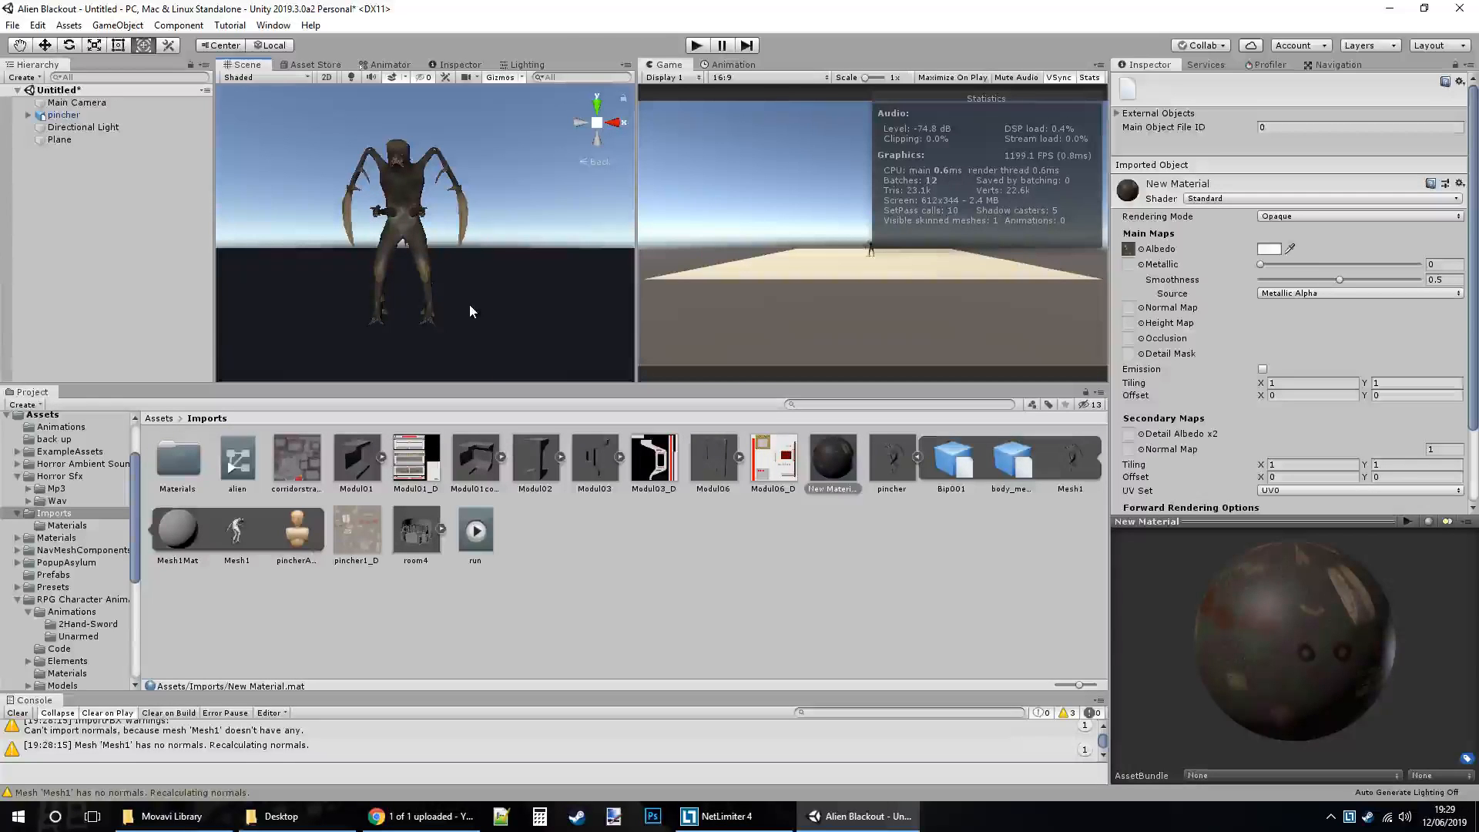
{"action": "left_click", "coordinate": [580, 122]}
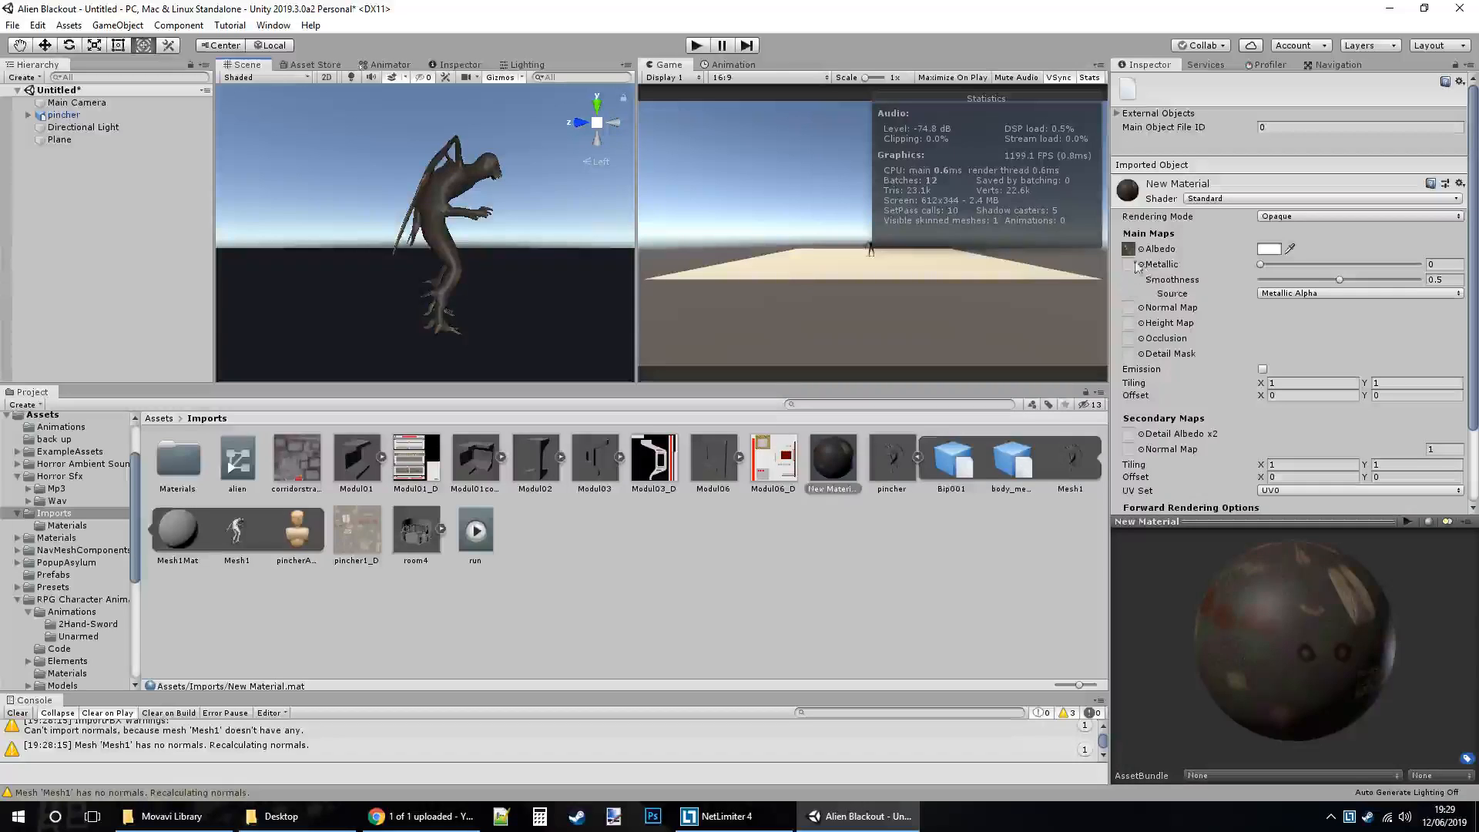
{"action": "mouse_move", "coordinate": [1264, 265]}
{"action": "left_mouse_down"}
{"action": "mouse_move", "coordinate": [1425, 266]}
{"action": "mouse_move", "coordinate": [1252, 268]}
{"action": "left_mouse_up"}
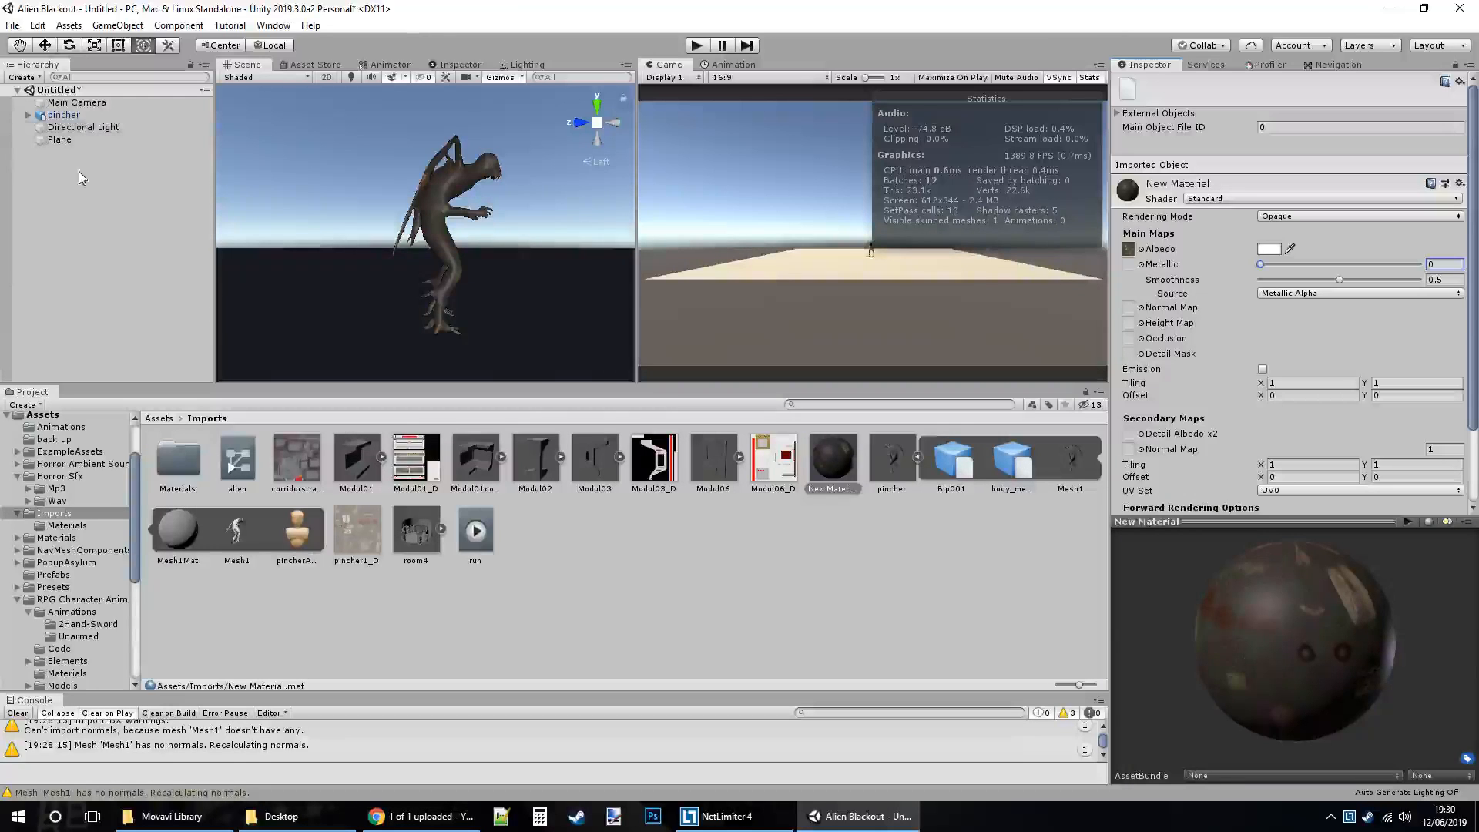
Create an empty game object in the scene and reset its transform.
{"action": "left_click", "coordinate": [50, 167]}
{"action": "right_click", "coordinate": [50, 164]}
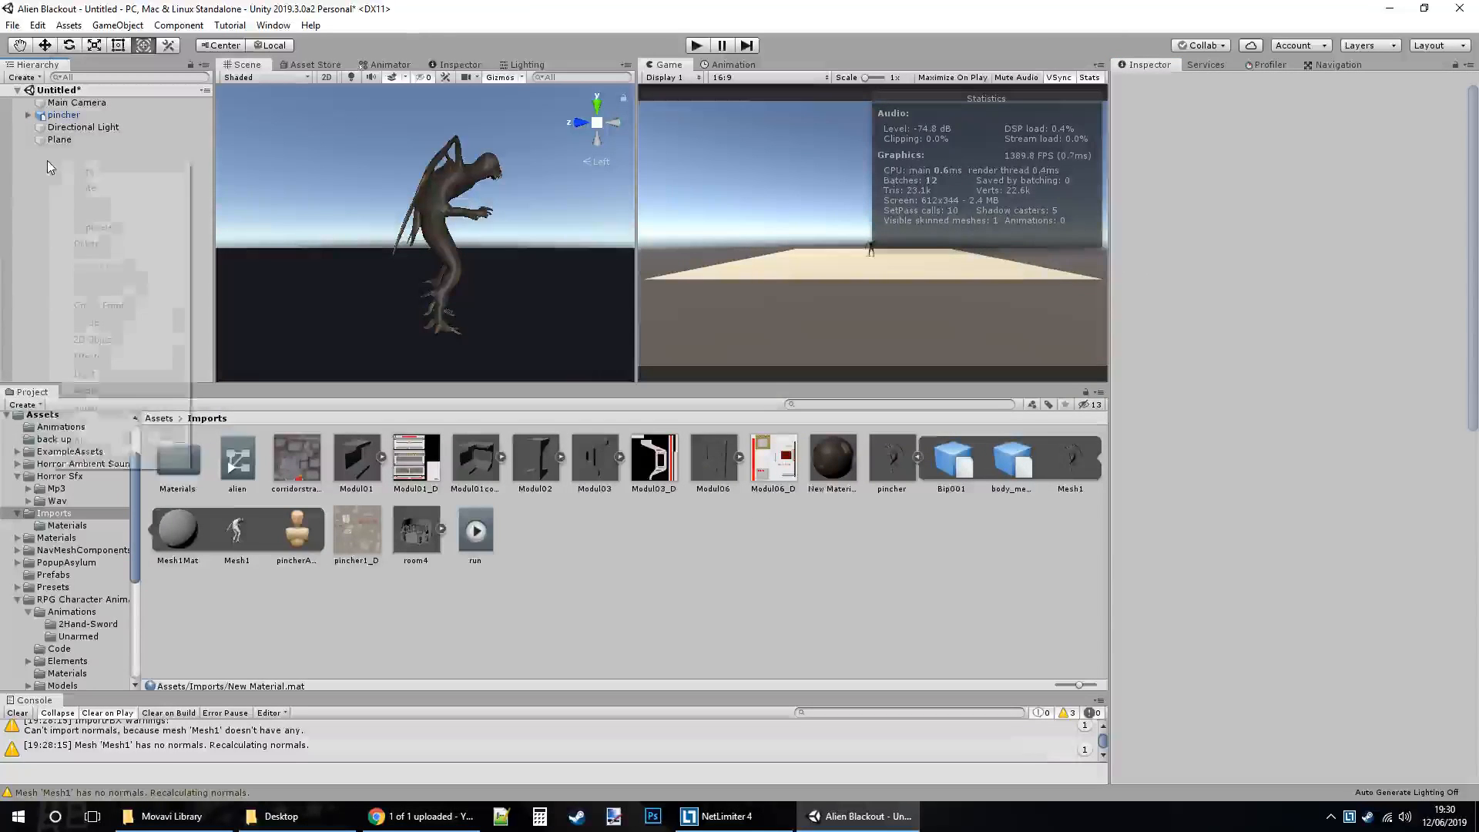
{"action": "left_click", "coordinate": [108, 306]}
{"action": "right_click", "coordinate": [1172, 117]}
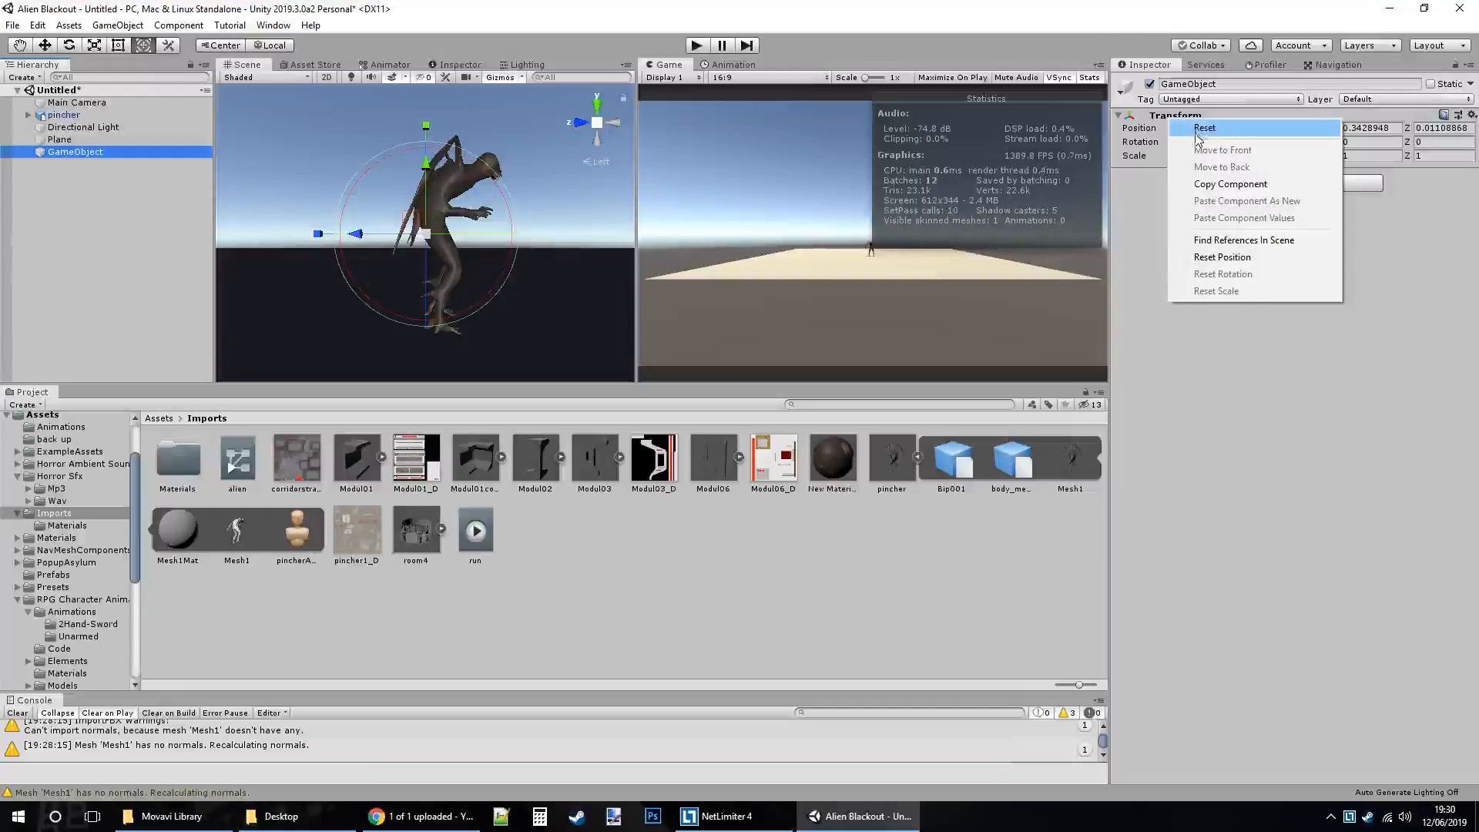
{"action": "left_click", "coordinate": [1202, 129]}
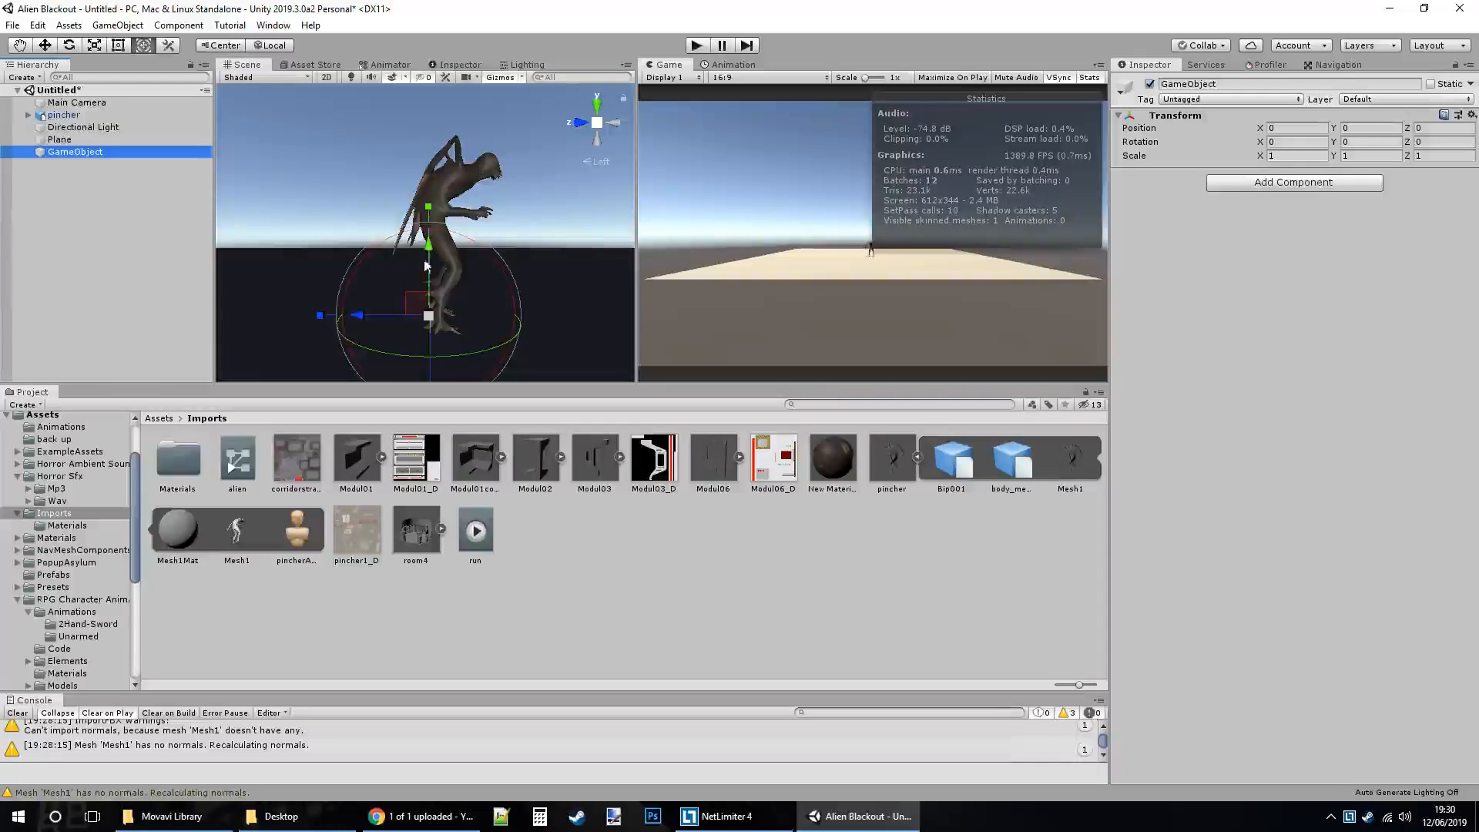
Rename the empty game object as Alien.
{"action": "key", "text": "F2"}
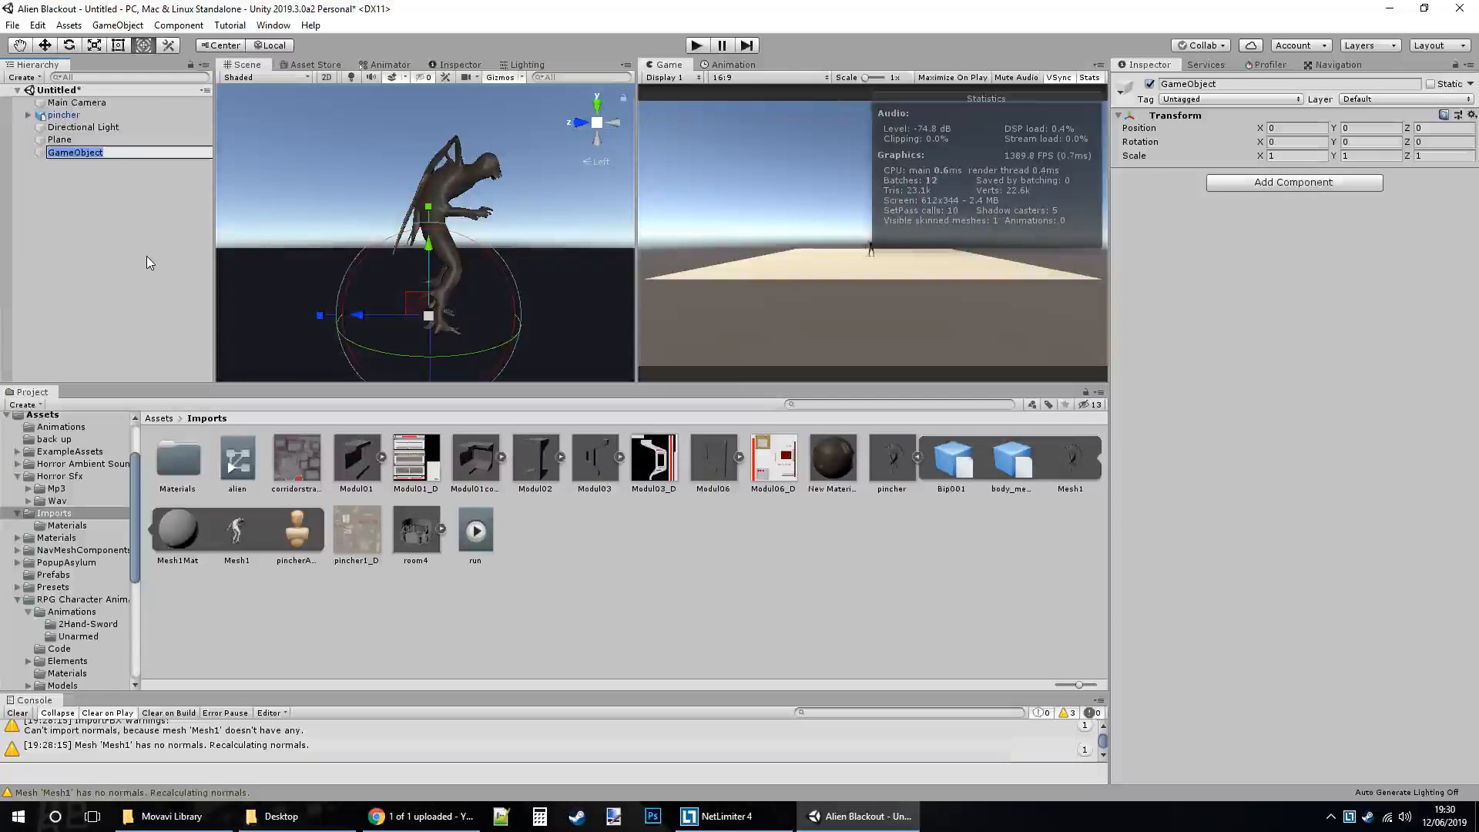
{"action": "type", "text": "Aliemn"}
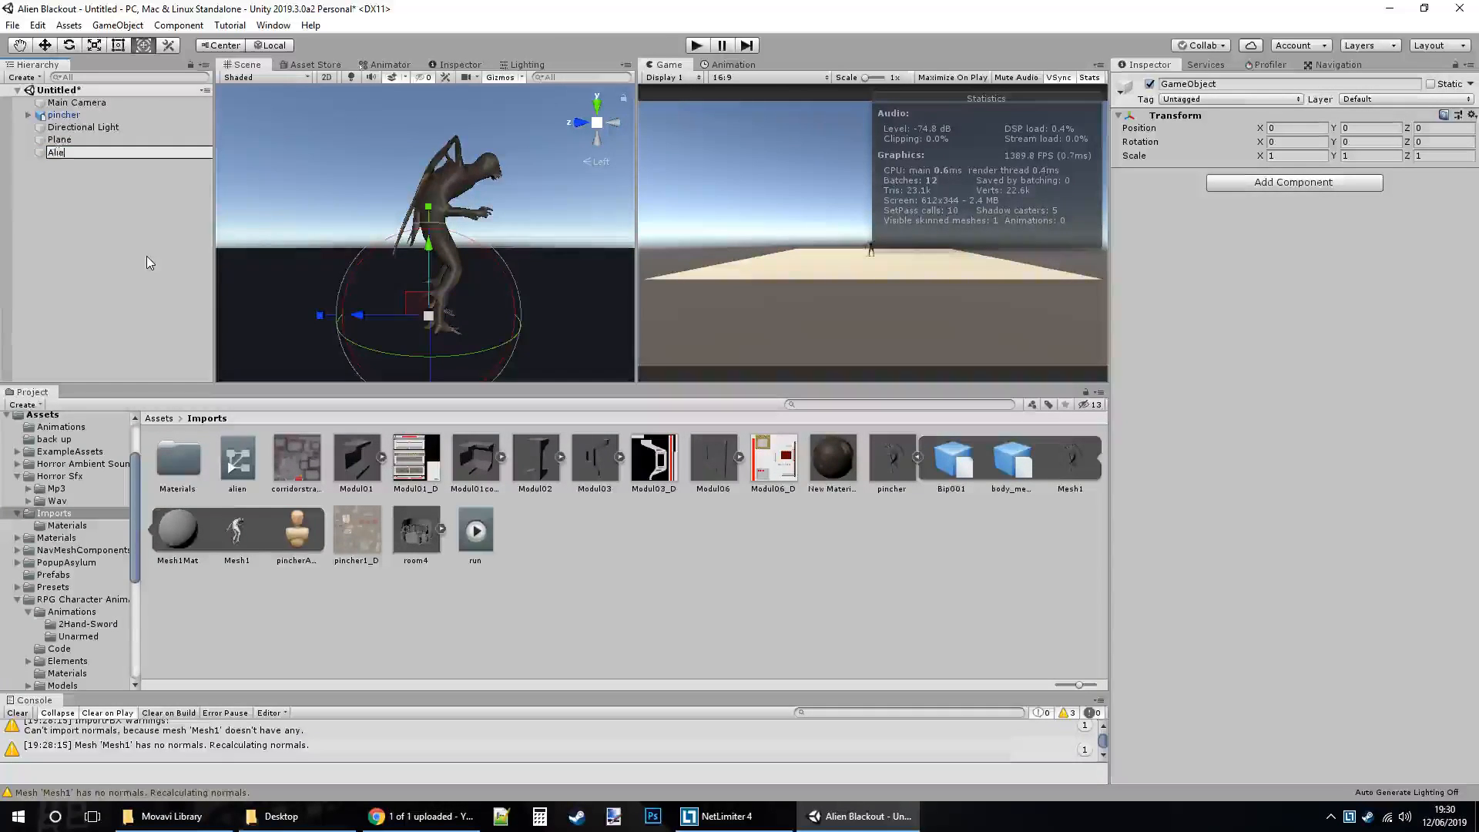
{"action": "key", "text": "BackSpace"}
{"action": "key", "text": "BackSpace"}
{"action": "type", "text": "n"}
{"action": "key", "text": "Return"}
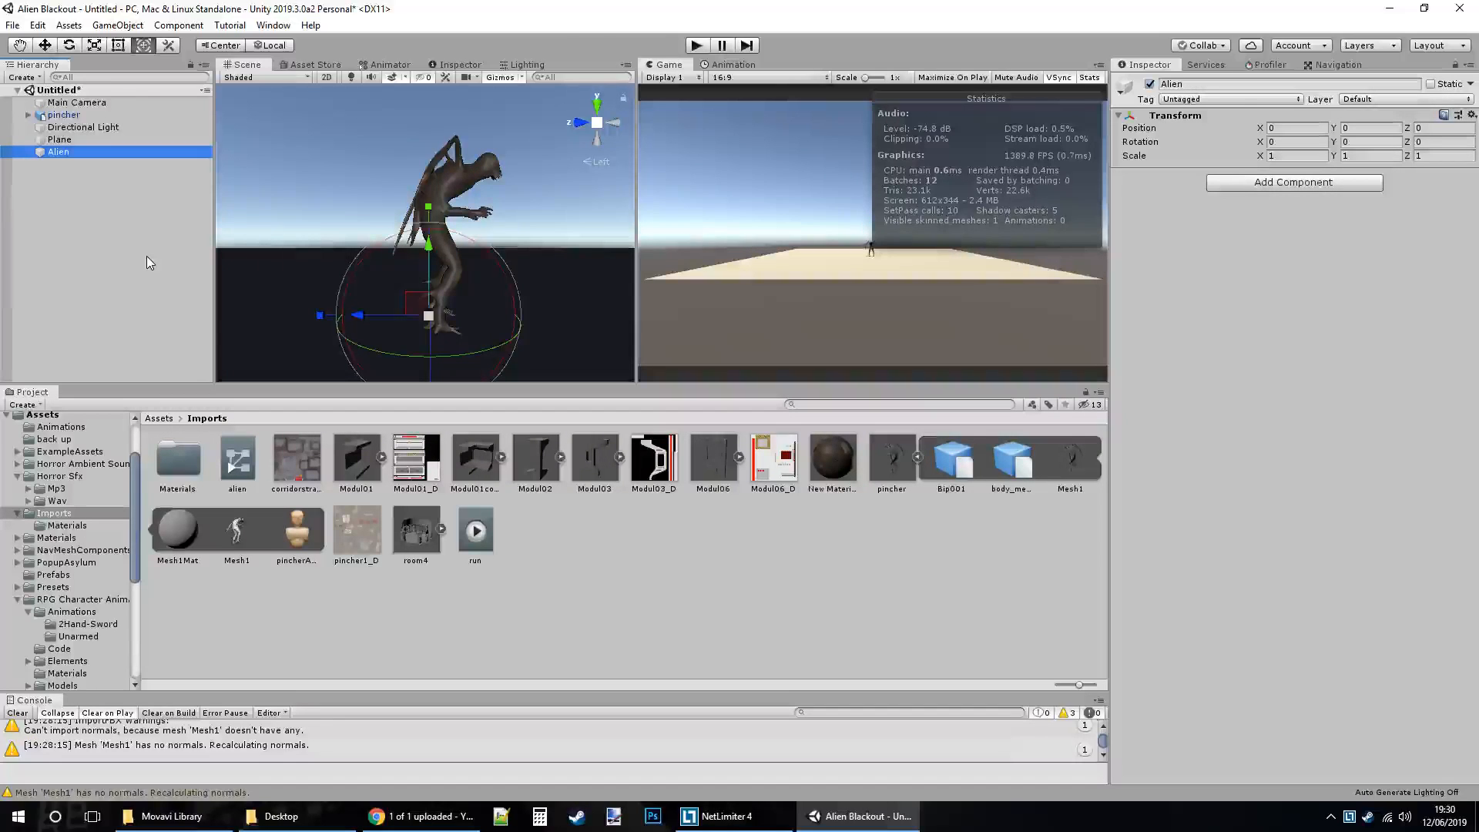
Make pincher a child of the Alien object and reset its local transform.
{"action": "left_click_drag", "start_coordinate": [63, 115], "coordinate": [55, 151]}
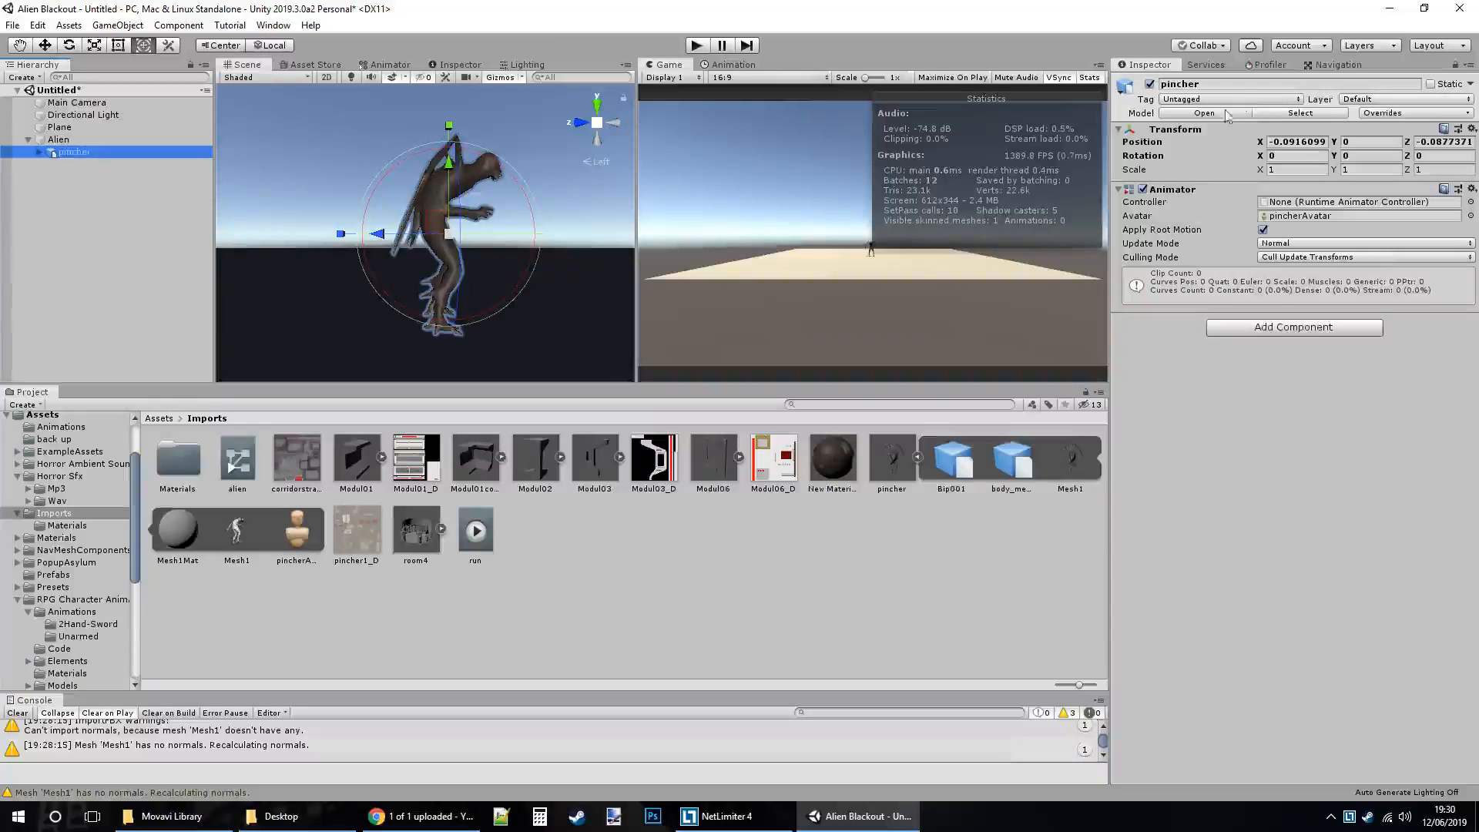
{"action": "right_click", "coordinate": [1196, 137]}
{"action": "left_click", "coordinate": [1226, 140]}
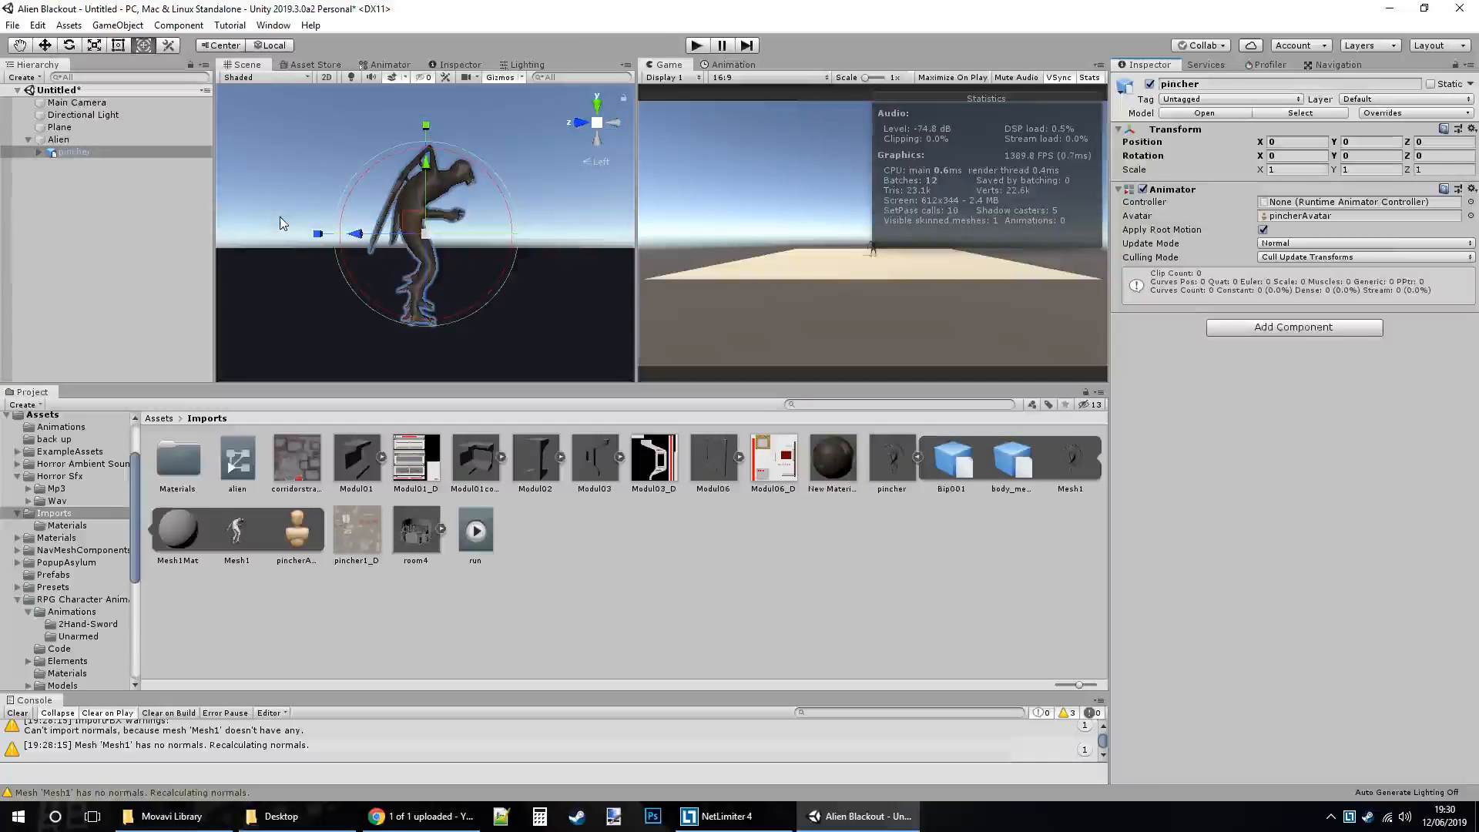
Compare the pivots of Alien and pincher, and nudge the Alien object along the Z axis to -0.003.
{"action": "left_click", "coordinate": [60, 139]}
{"action": "left_click", "coordinate": [63, 151]}
{"action": "left_click", "coordinate": [64, 140]}
{"action": "left_click", "coordinate": [68, 153]}
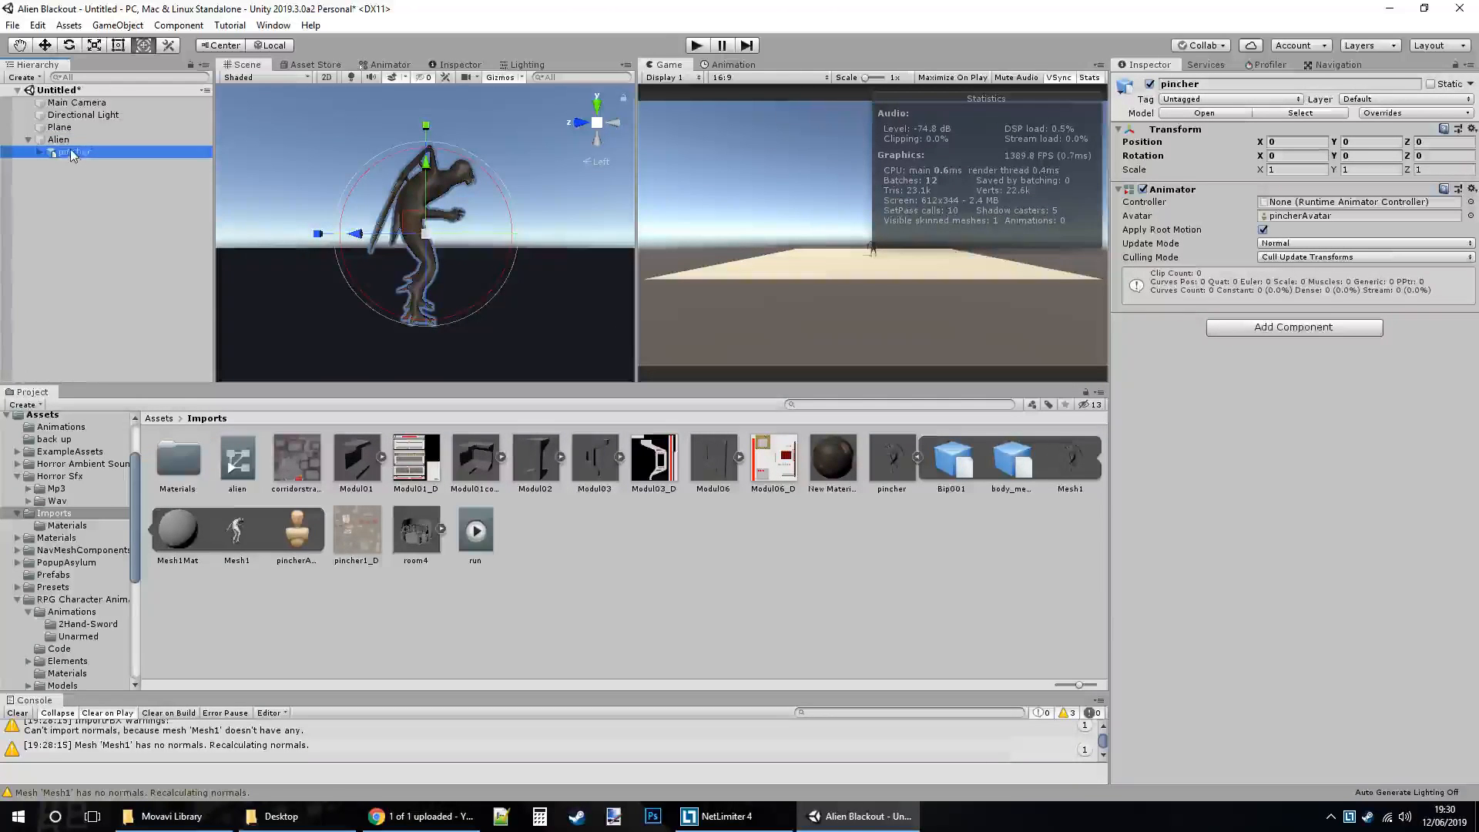
{"action": "left_click", "coordinate": [61, 140]}
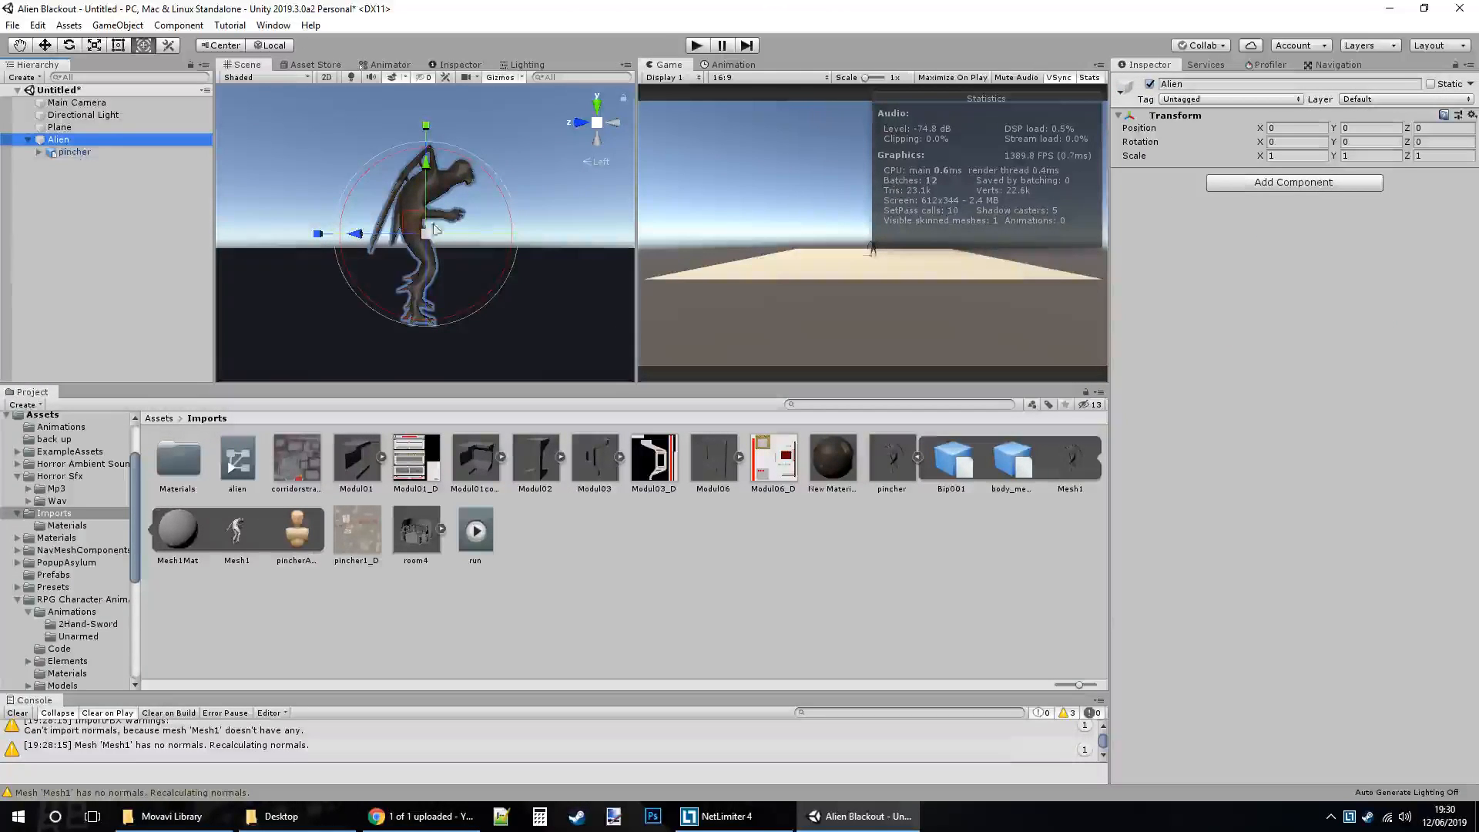
{"action": "left_click_drag", "start_coordinate": [354, 237], "coordinate": [354, 238]}
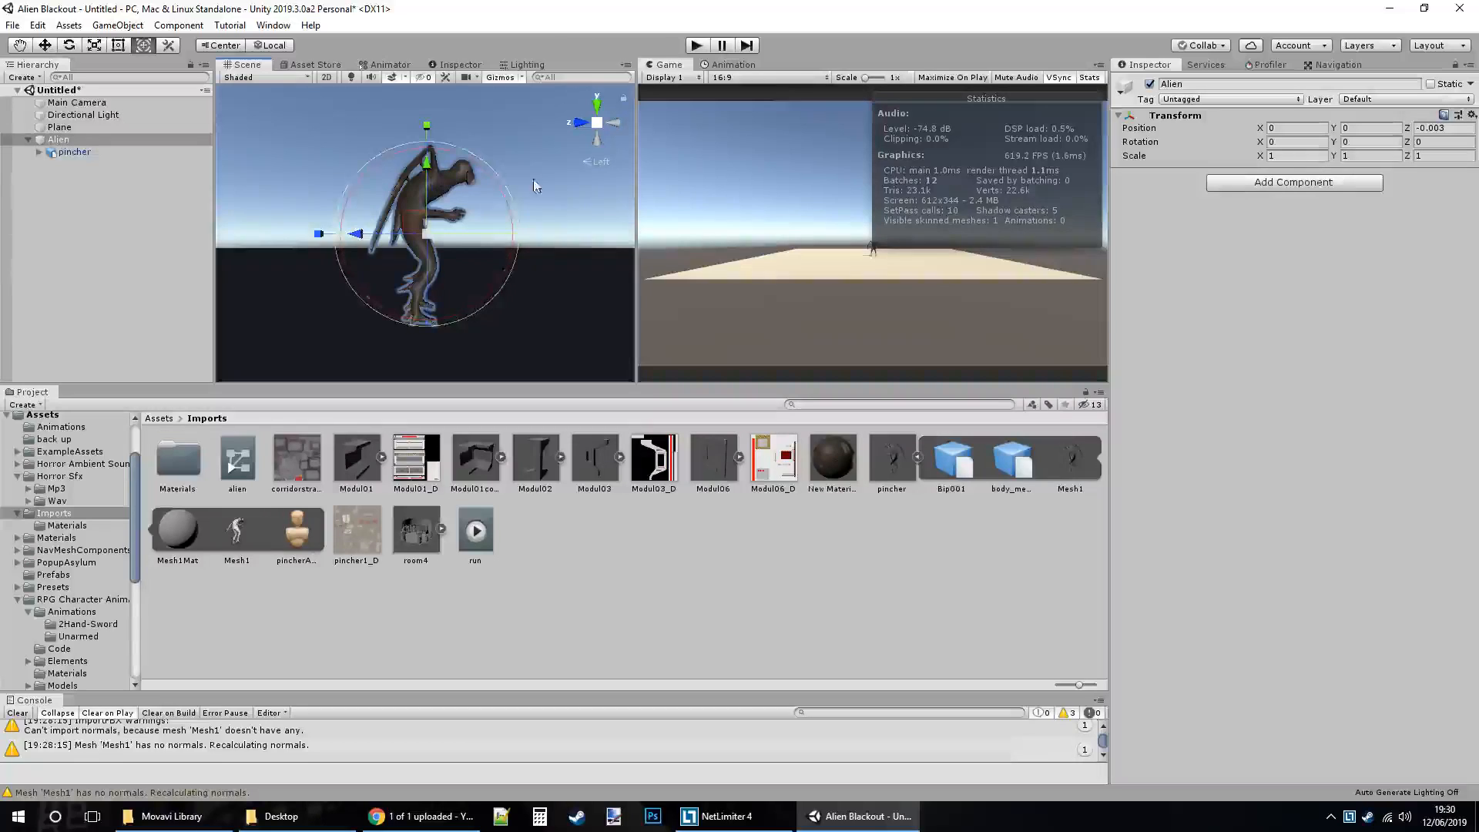
Rotate the pincher child to -180 degrees about the Y axis.
{"action": "left_click", "coordinate": [129, 154]}
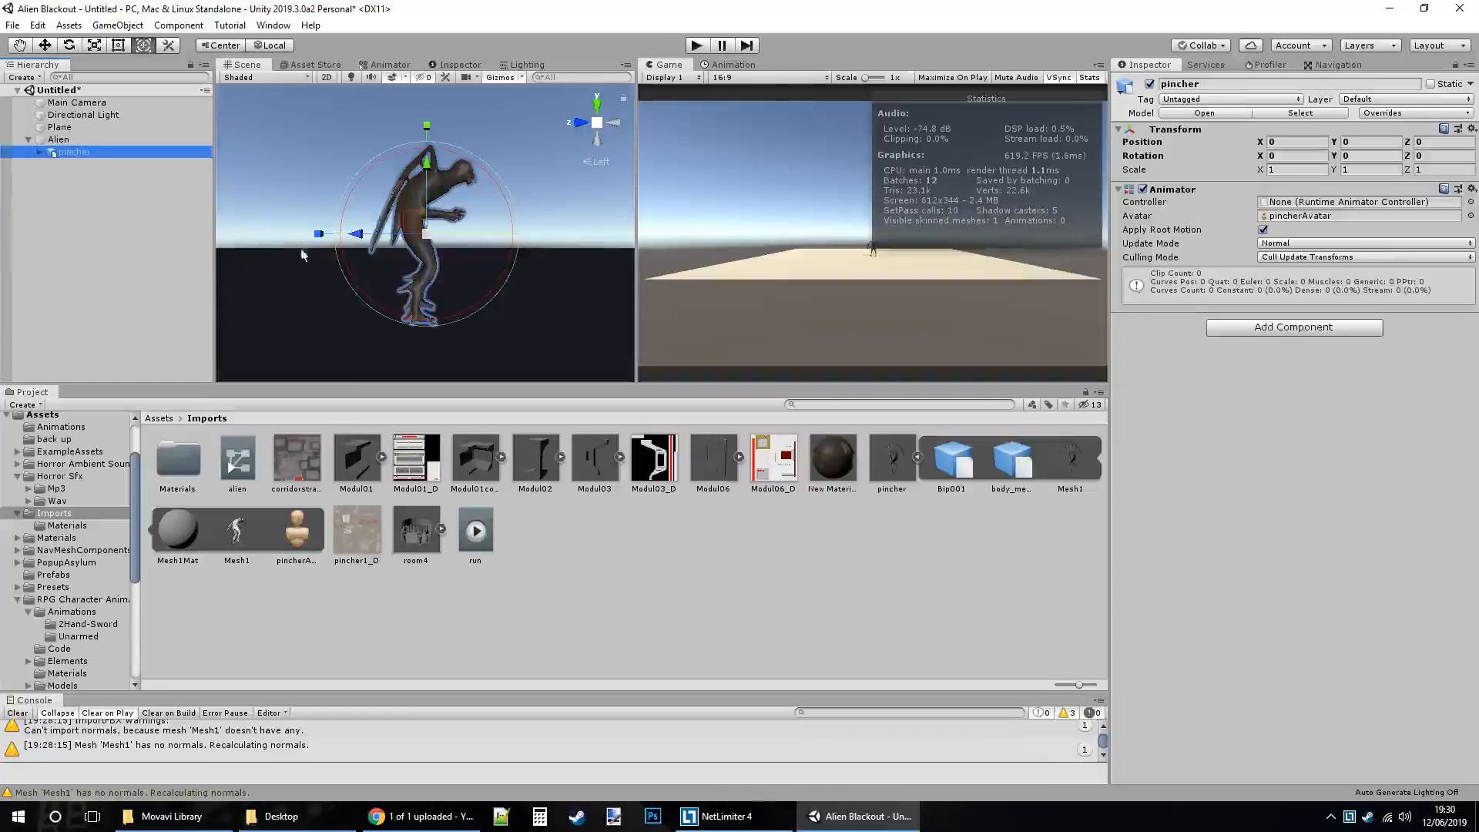
{"action": "left_click_drag", "start_coordinate": [475, 236], "coordinate": [885, 258]}
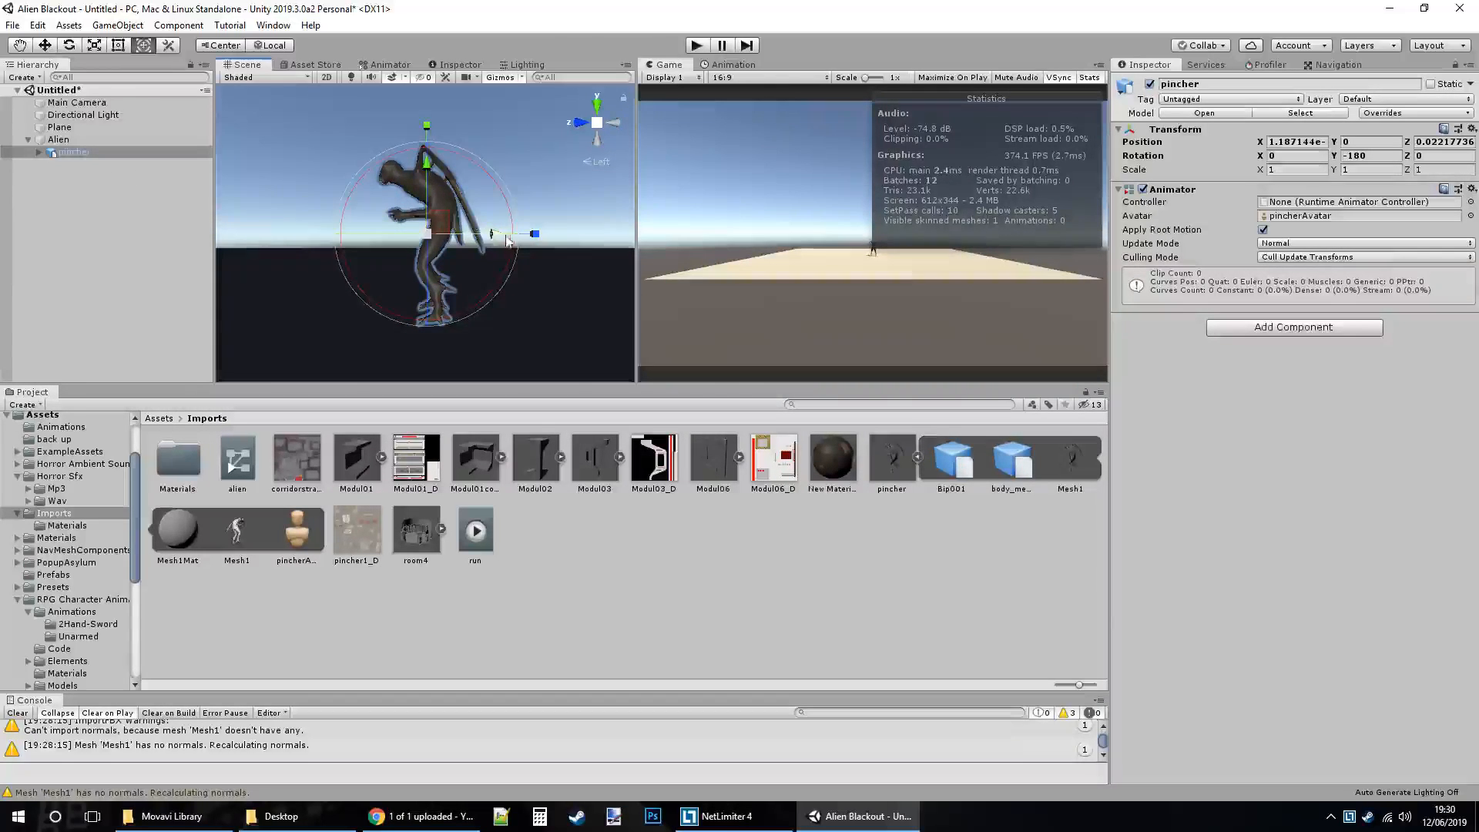
Nudge the Alien parent object along the Z axis to 0.004, and rotate it to -180 degrees about the Y axis.
{"action": "left_click", "coordinate": [434, 214]}
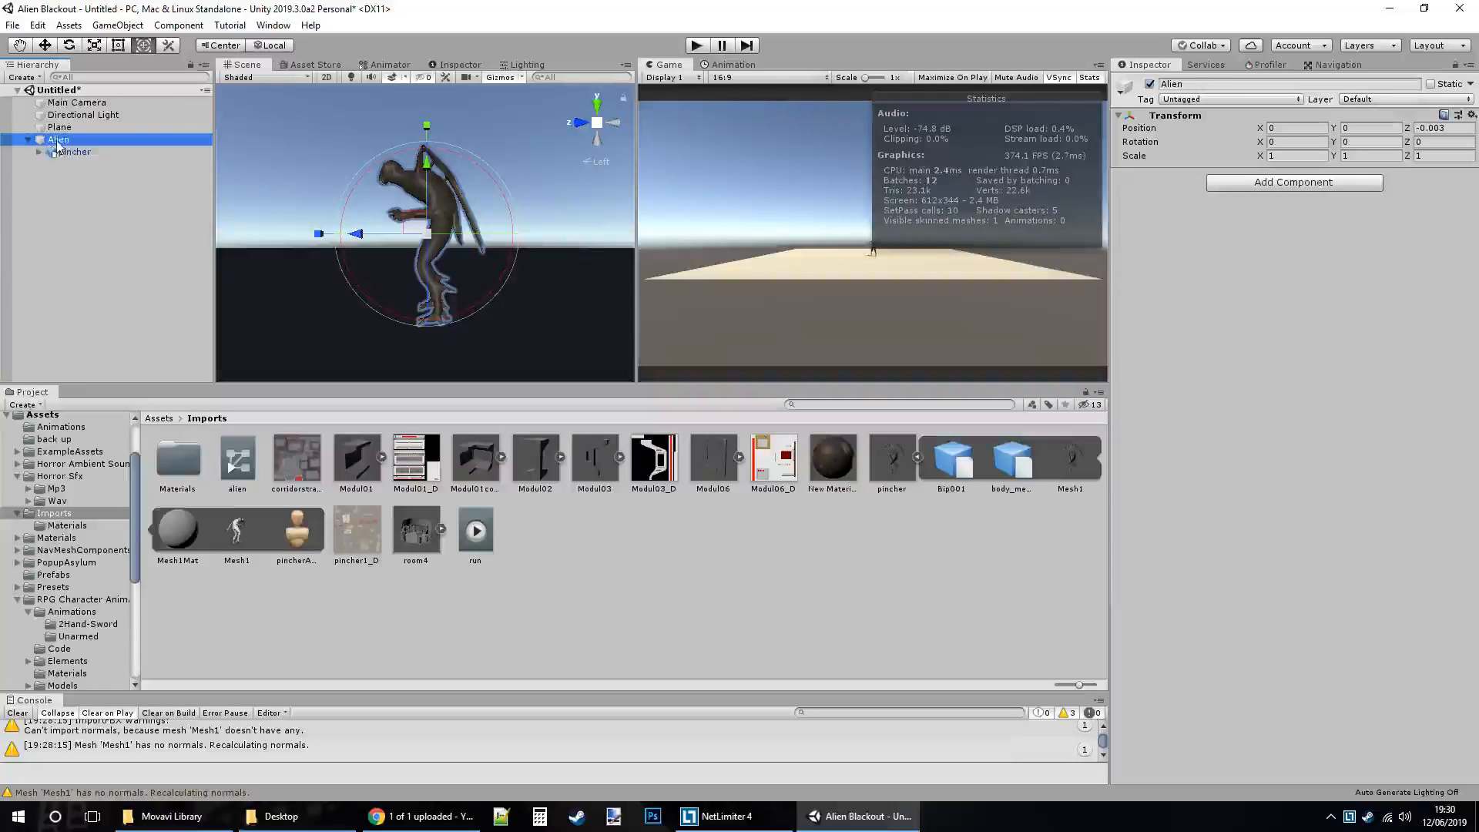
{"action": "mouse_move", "coordinate": [355, 233]}
{"action": "left_mouse_down"}
{"action": "mouse_move", "coordinate": [294, 237]}
{"action": "mouse_move", "coordinate": [354, 233]}
{"action": "left_mouse_up"}
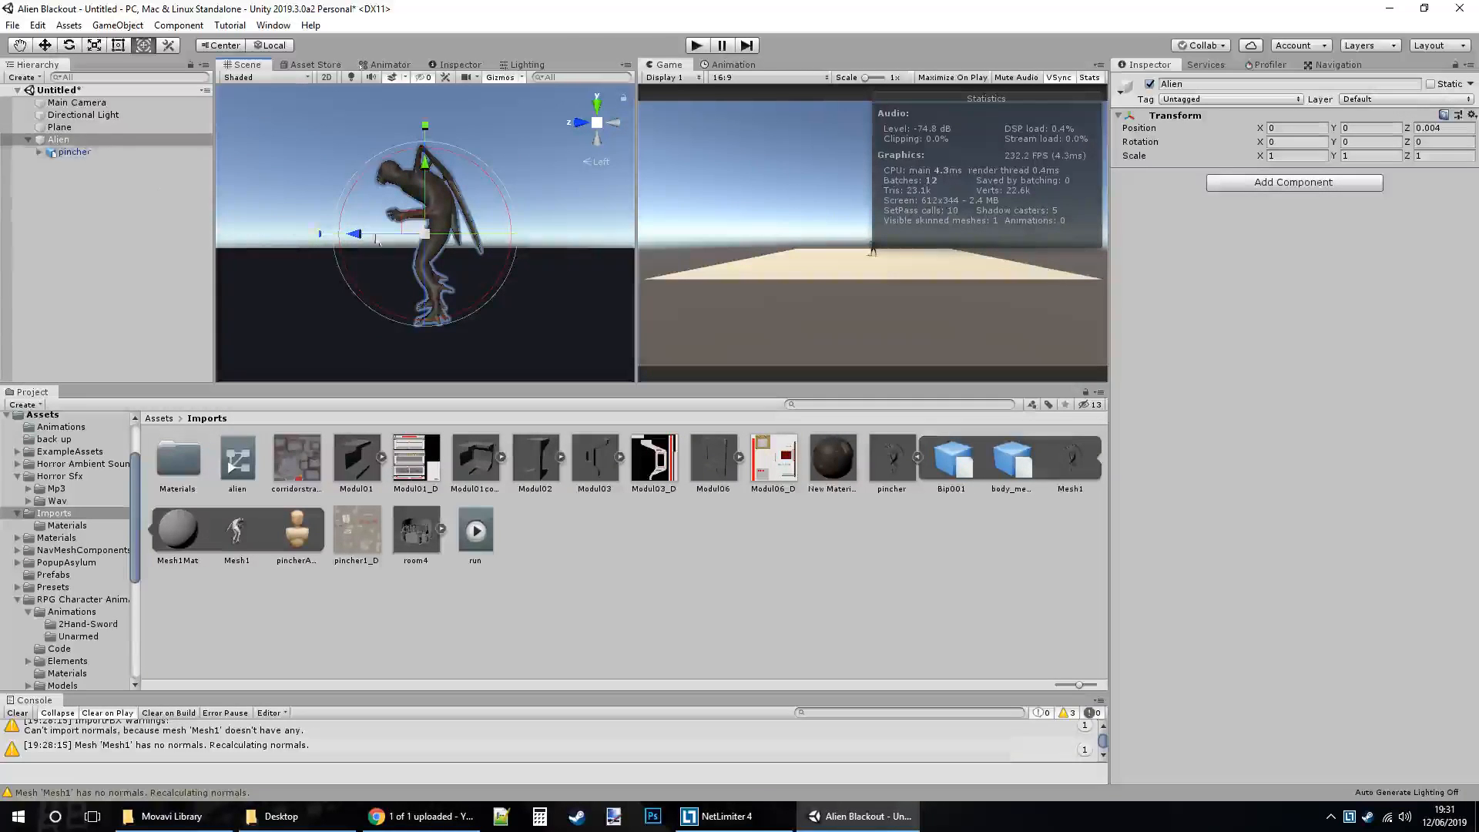
{"action": "left_click_drag", "start_coordinate": [456, 233], "coordinate": [978, 257]}
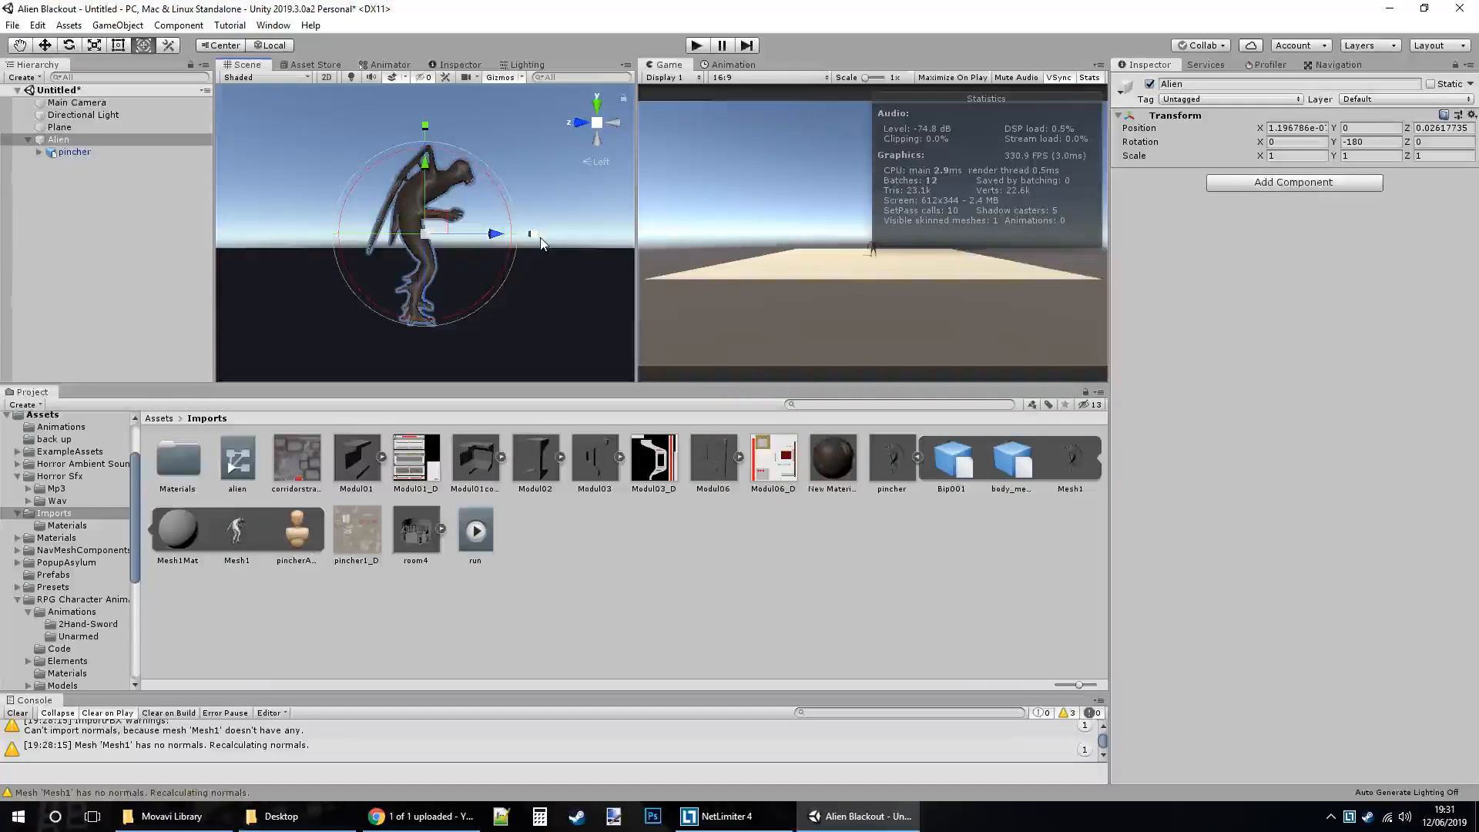
Remove the Animator component from the pincher child object.
{"action": "left_click", "coordinate": [55, 153]}
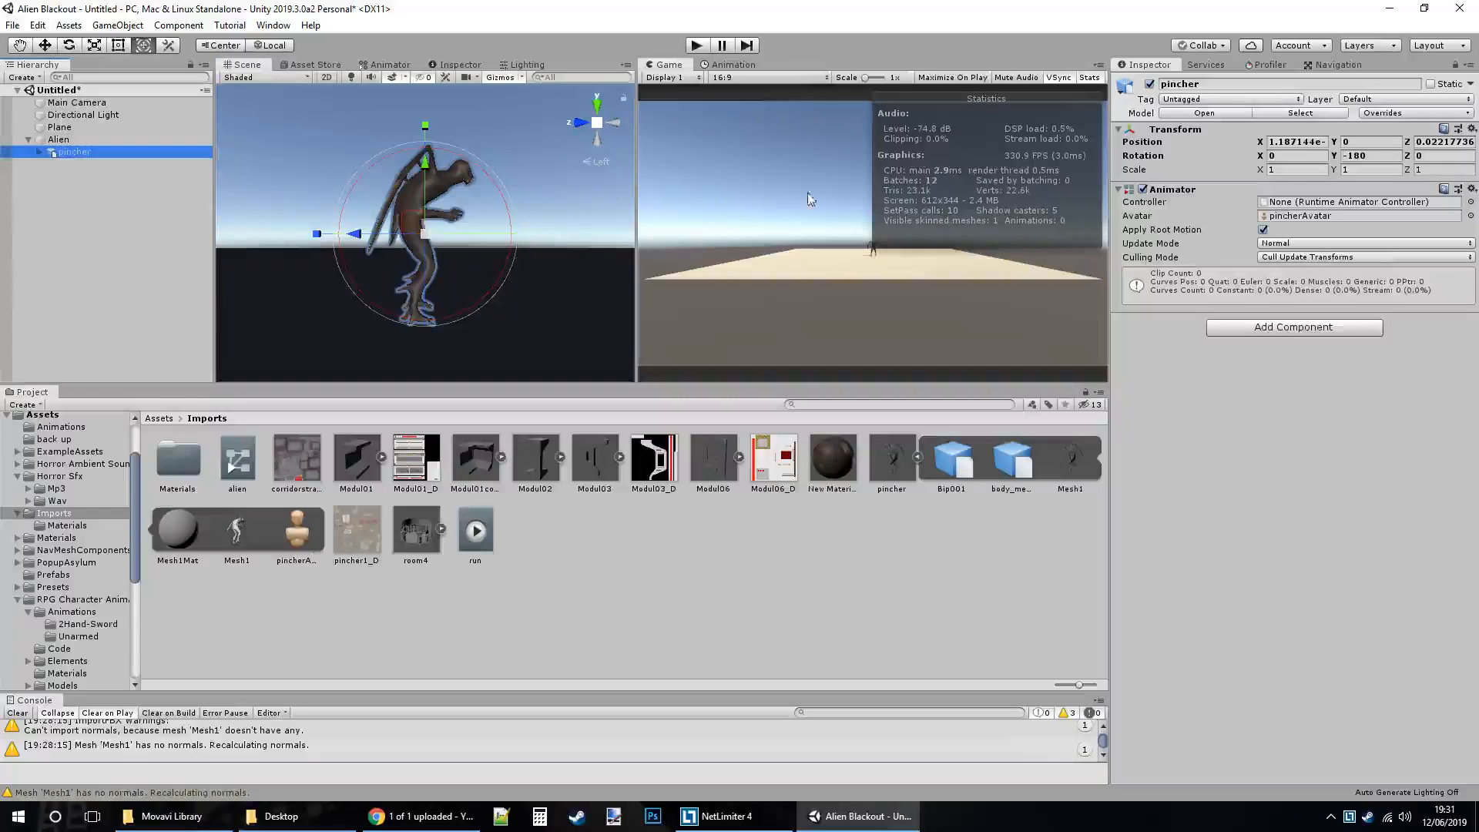
{"action": "right_click", "coordinate": [1184, 196]}
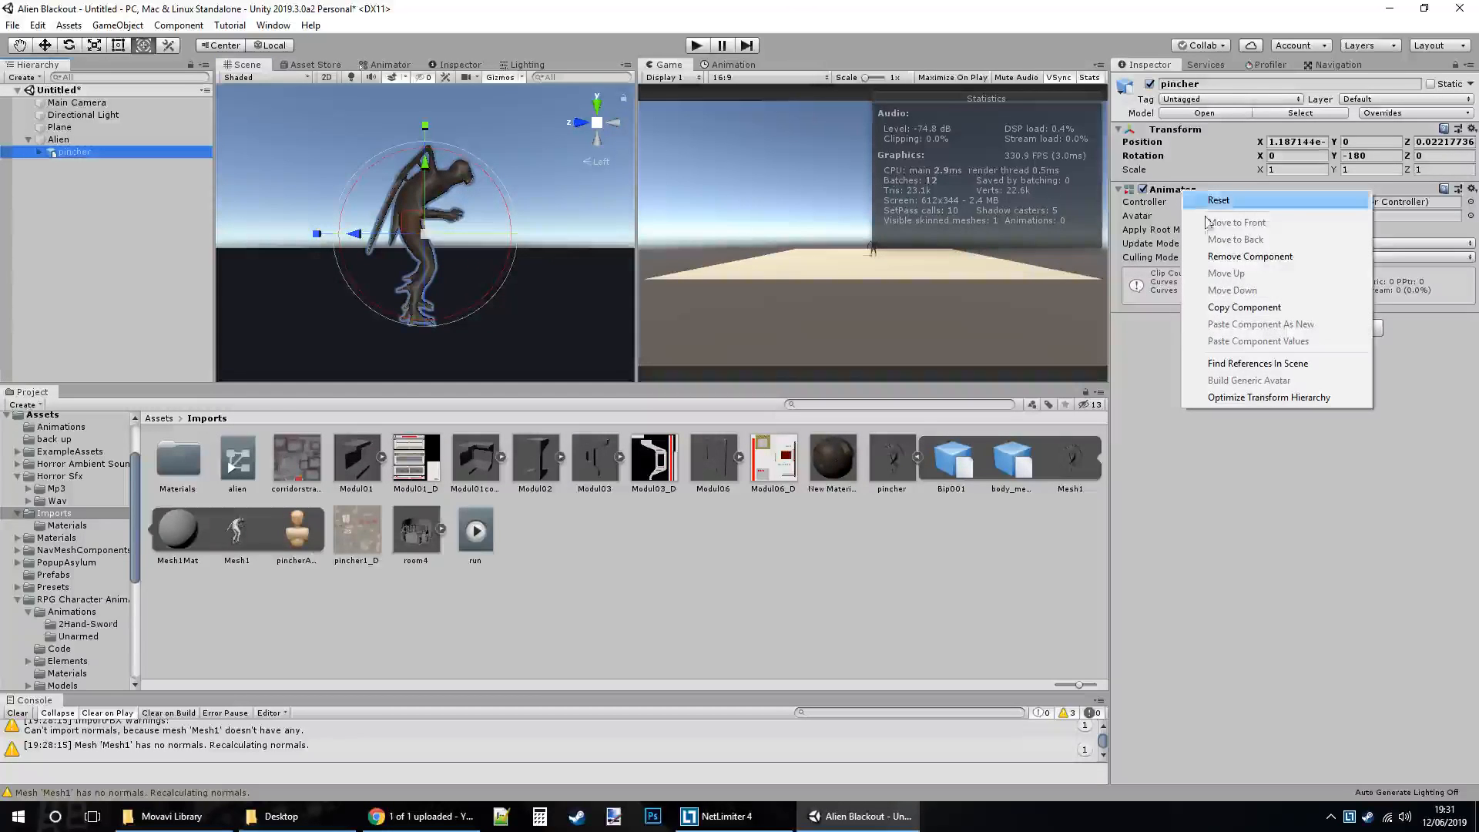
{"action": "left_click", "coordinate": [1226, 259]}
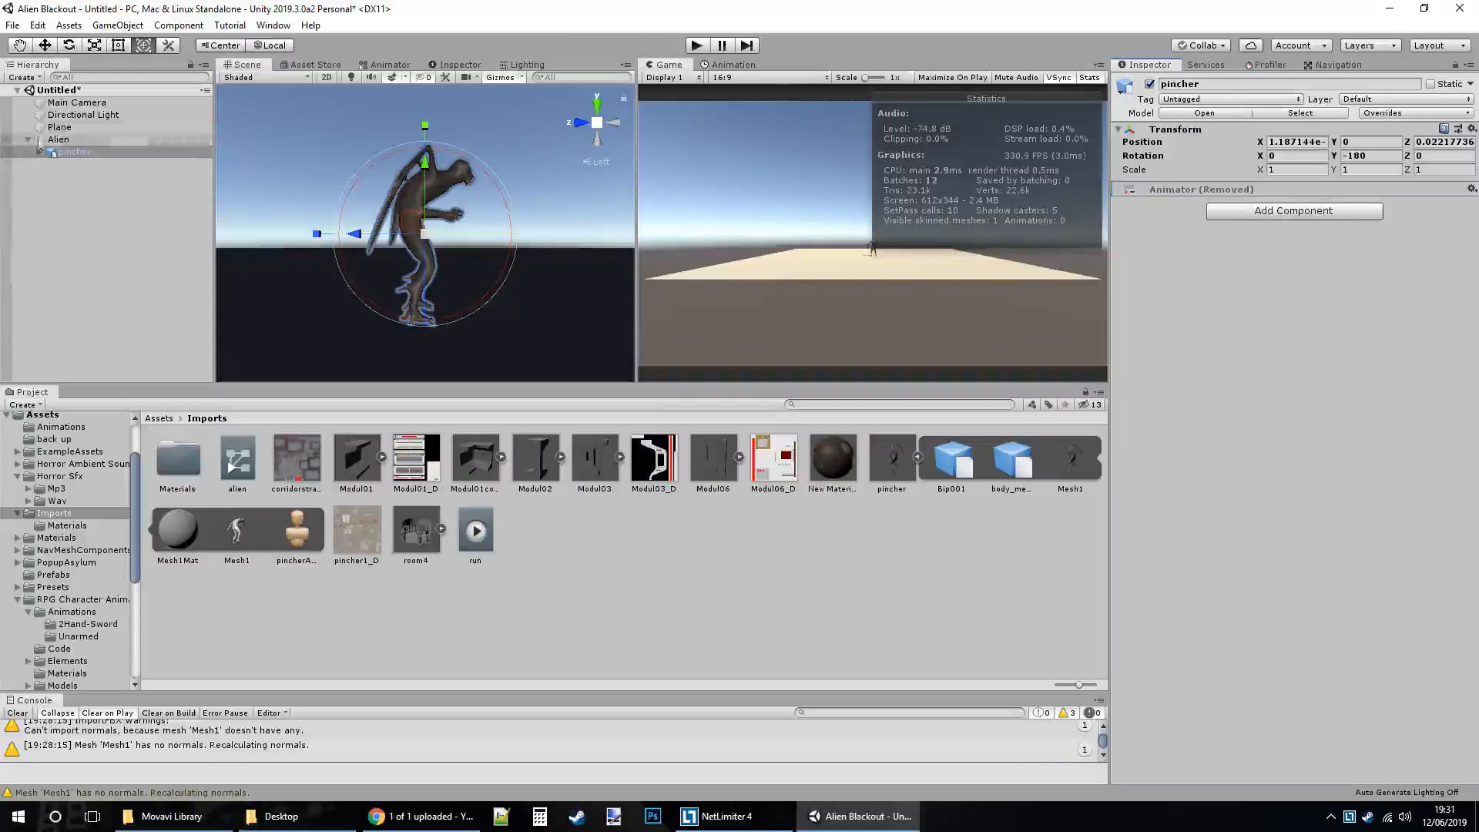
Create a new animation clip for the Alien object, saved over the existing run.anim in the Imports folder.
{"action": "left_click", "coordinate": [59, 140]}
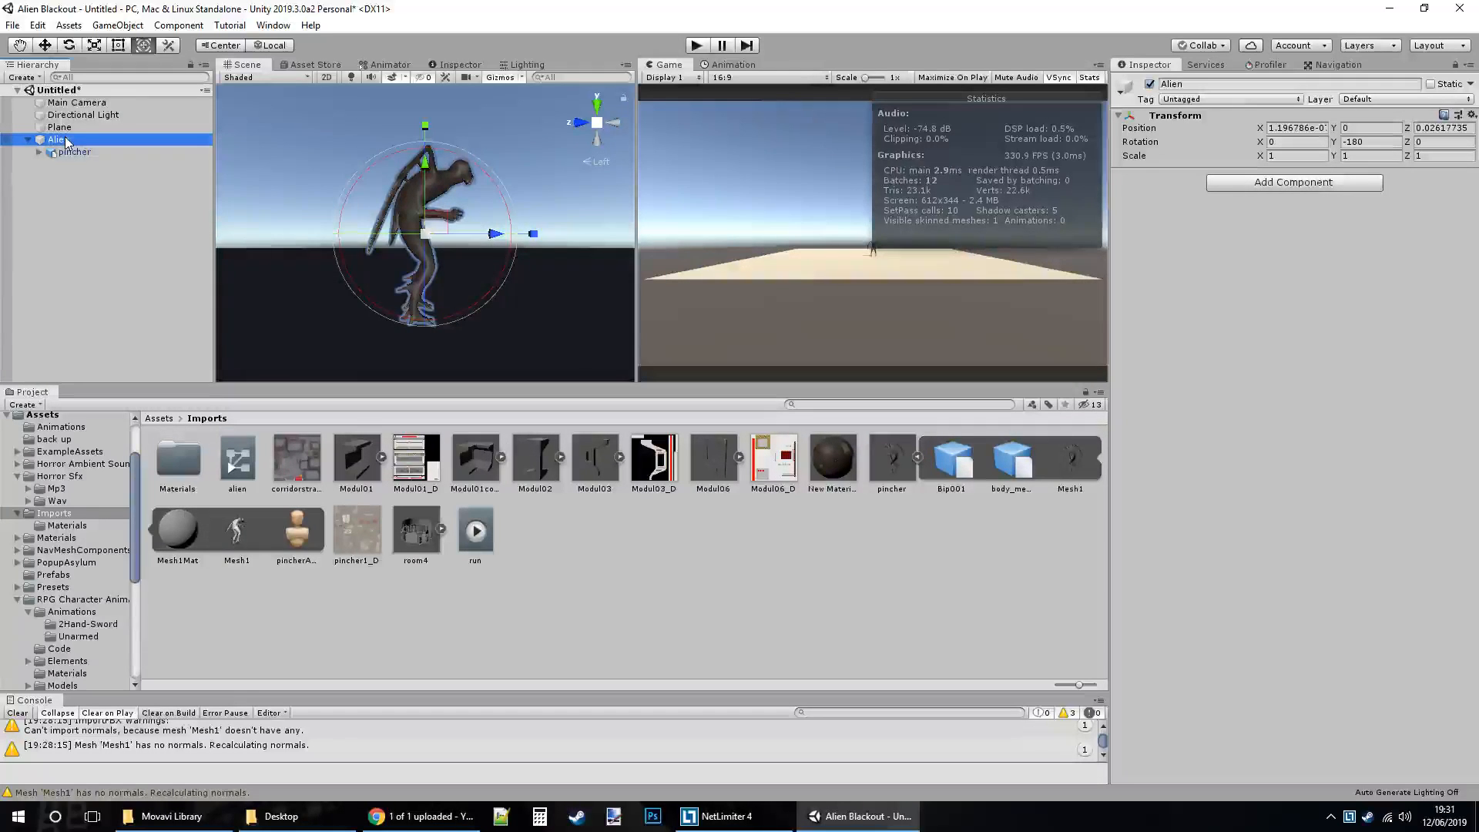
{"action": "left_click", "coordinate": [730, 65]}
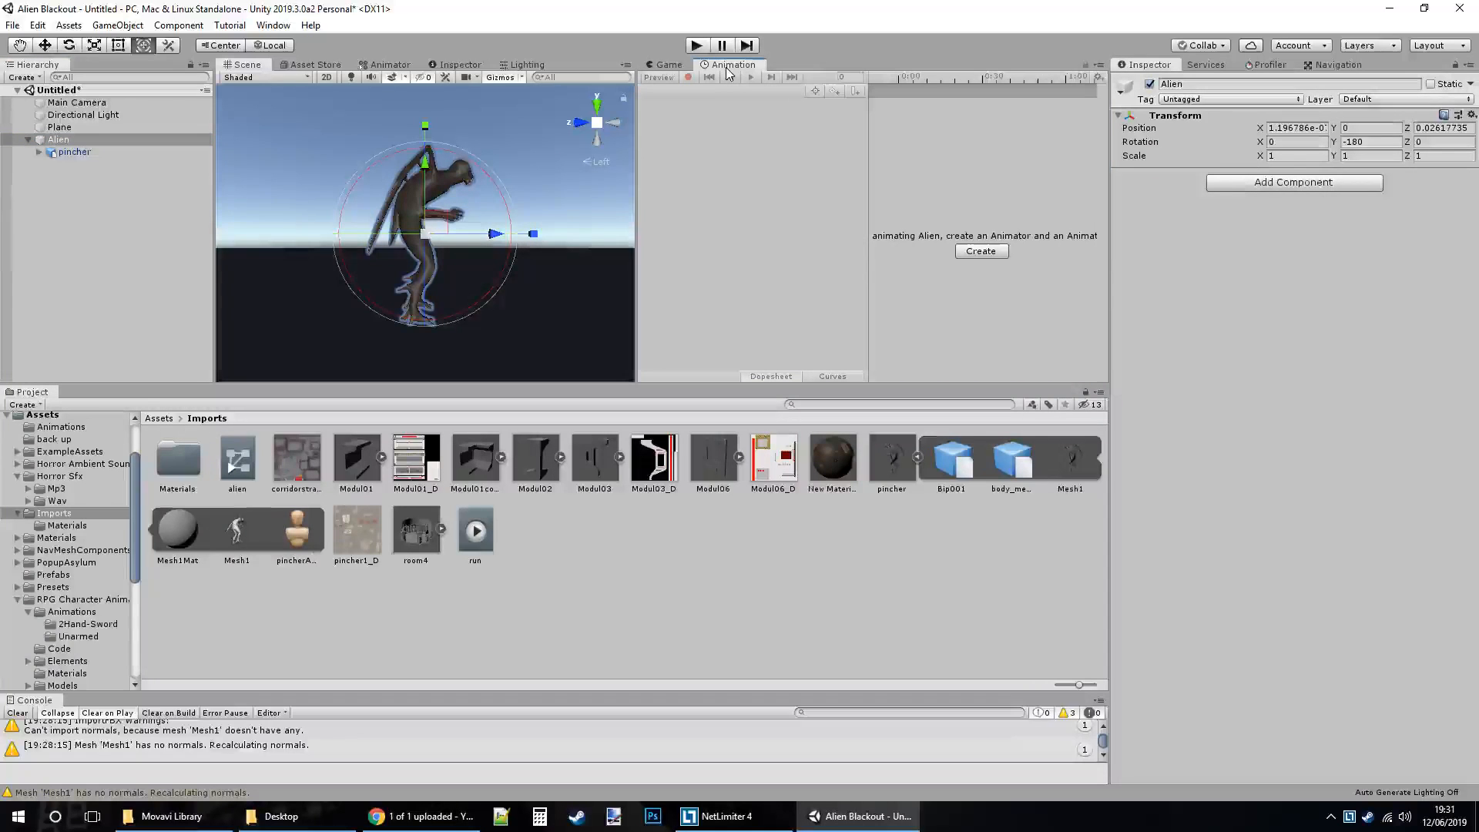
{"action": "left_click", "coordinate": [981, 252]}
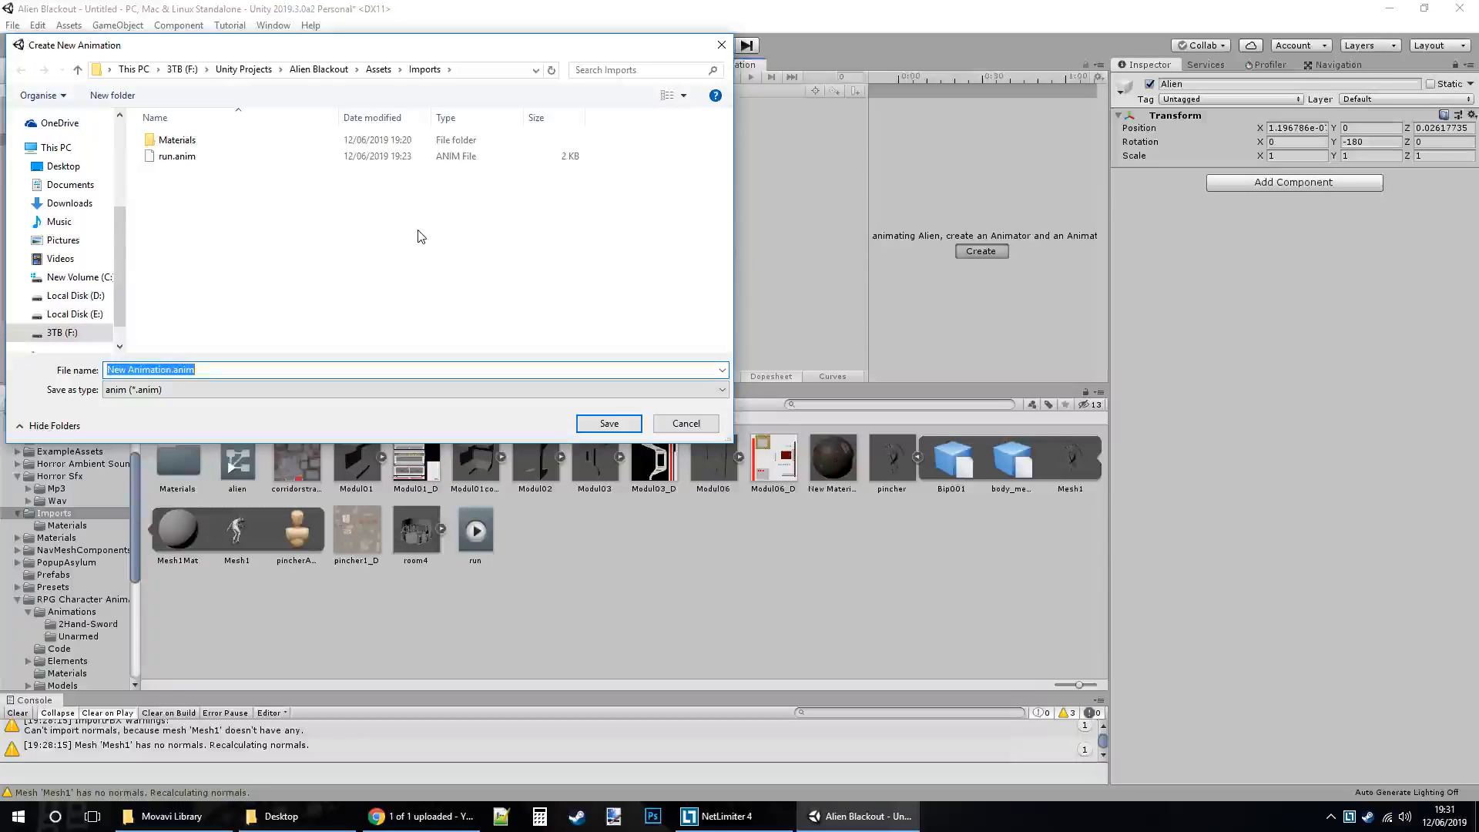
{"action": "double_click", "coordinate": [173, 157]}
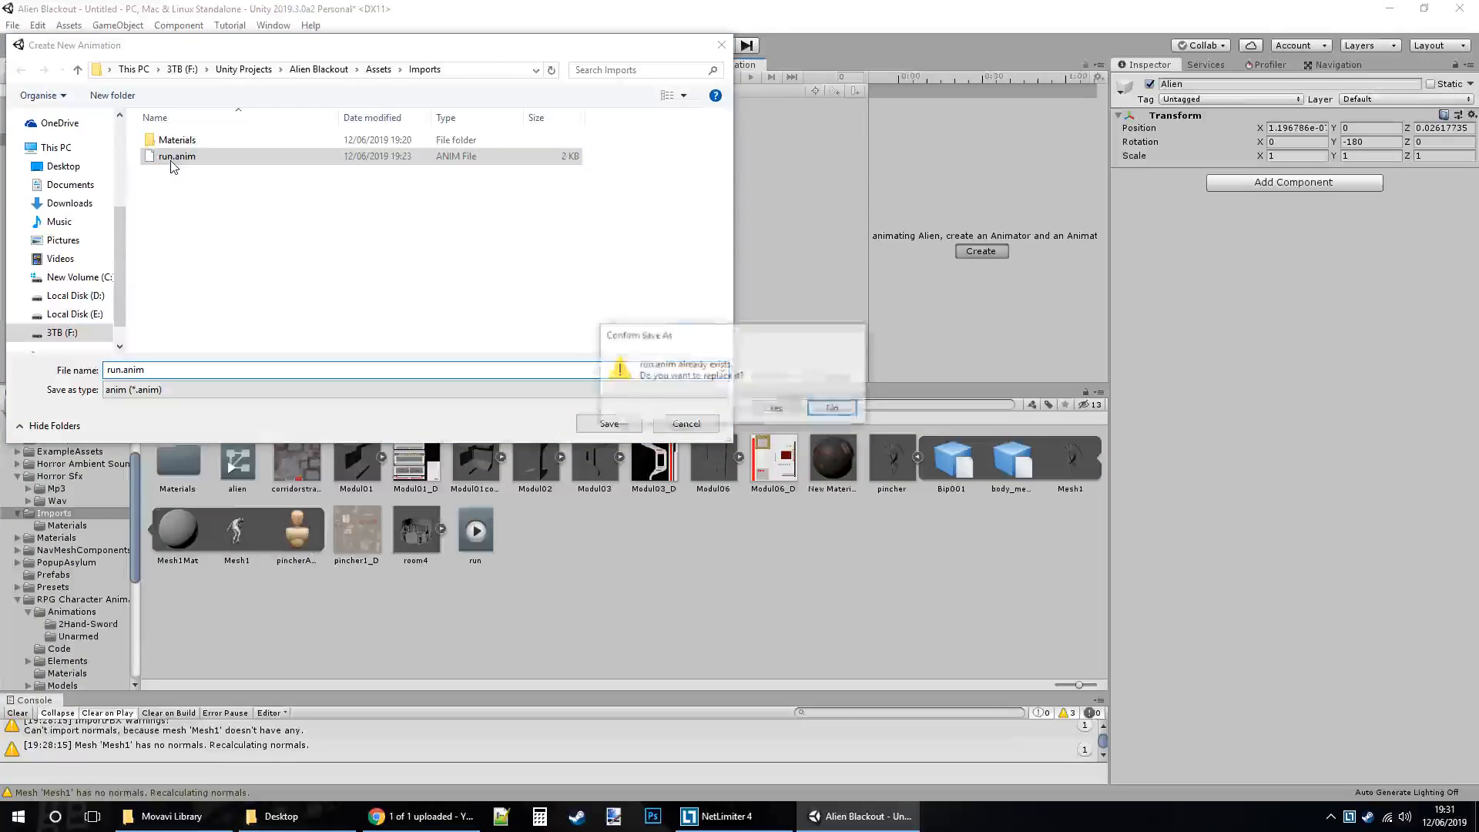
{"action": "left_click", "coordinate": [776, 408]}
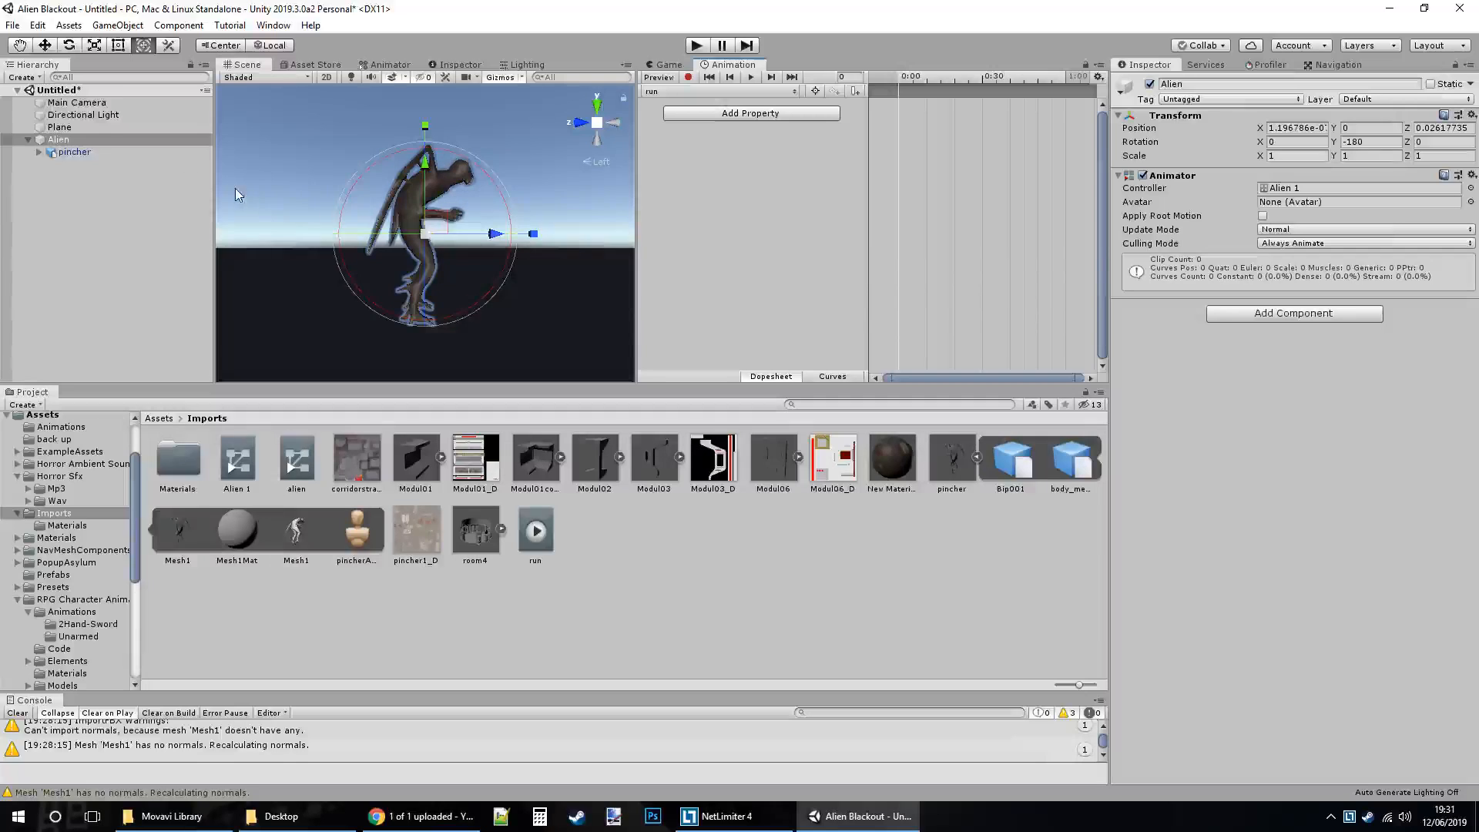
Compare the components on pincher and Alien, and start recording keyframes in Alien's run clip.
{"action": "left_click", "coordinate": [62, 151]}
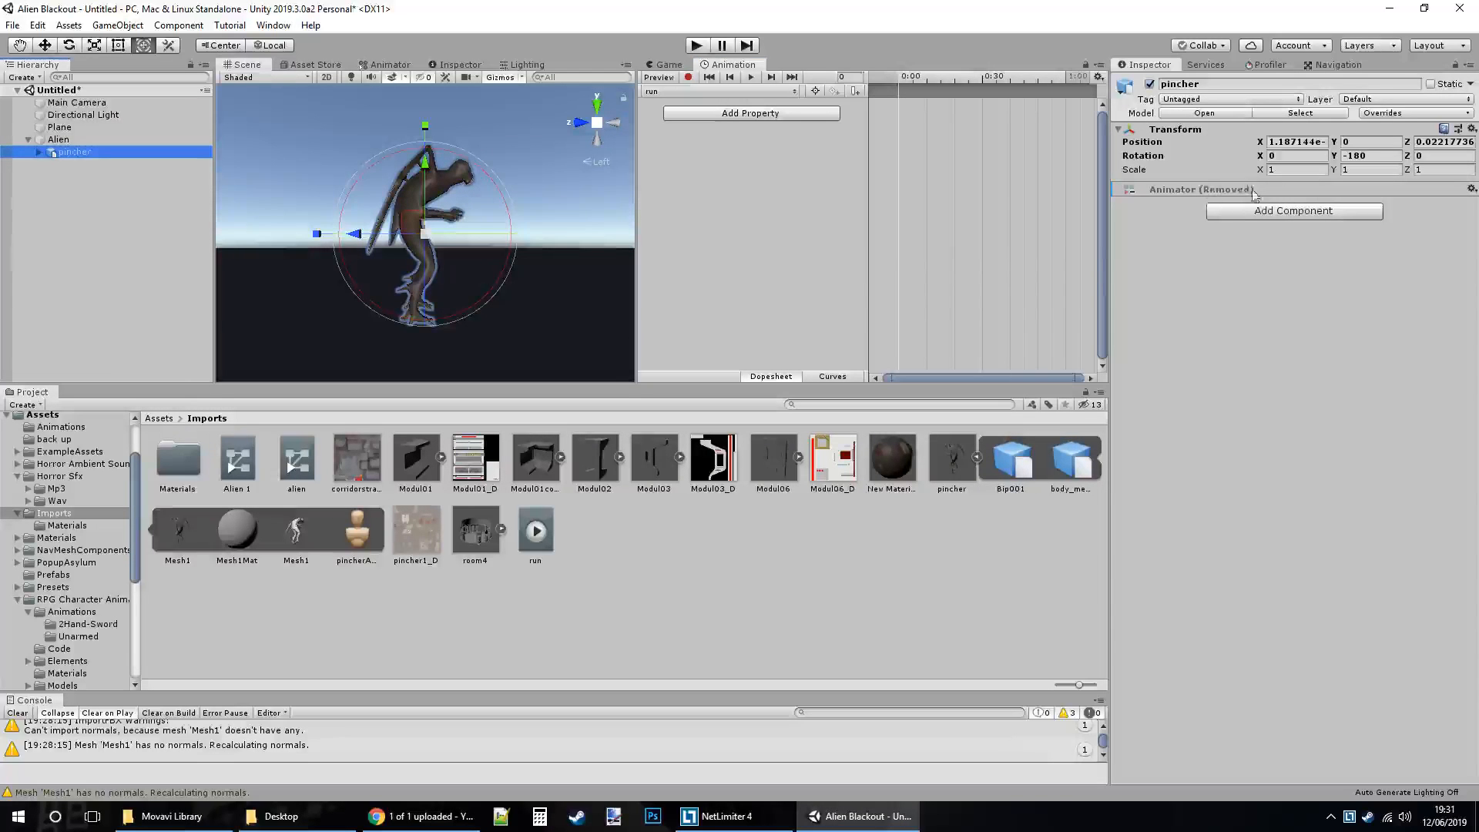
{"action": "left_click", "coordinate": [16, 140]}
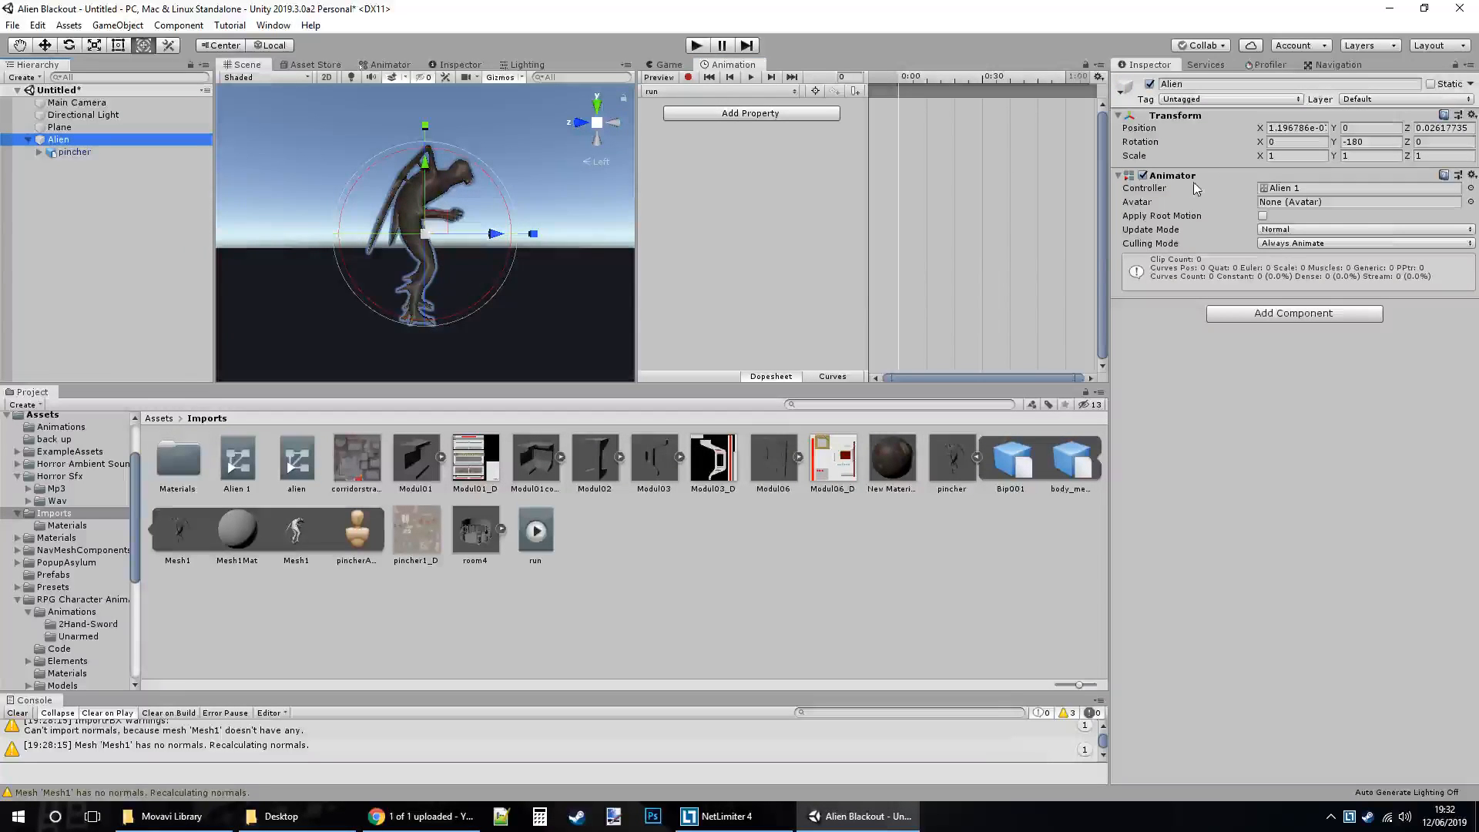
{"action": "left_click", "coordinate": [687, 77]}
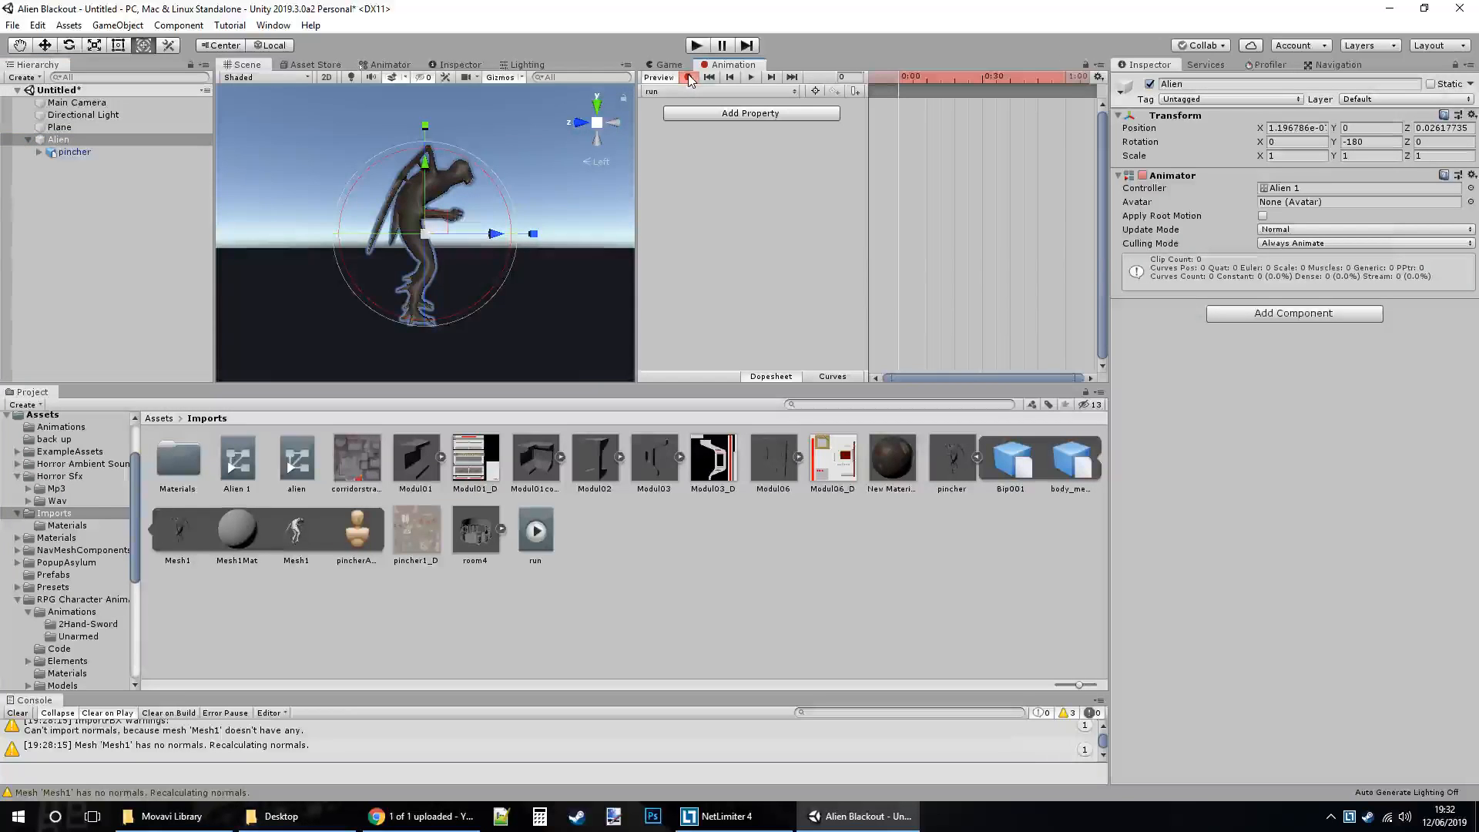
{"action": "left_click", "coordinate": [61, 151]}
{"action": "left_click", "coordinate": [58, 140]}
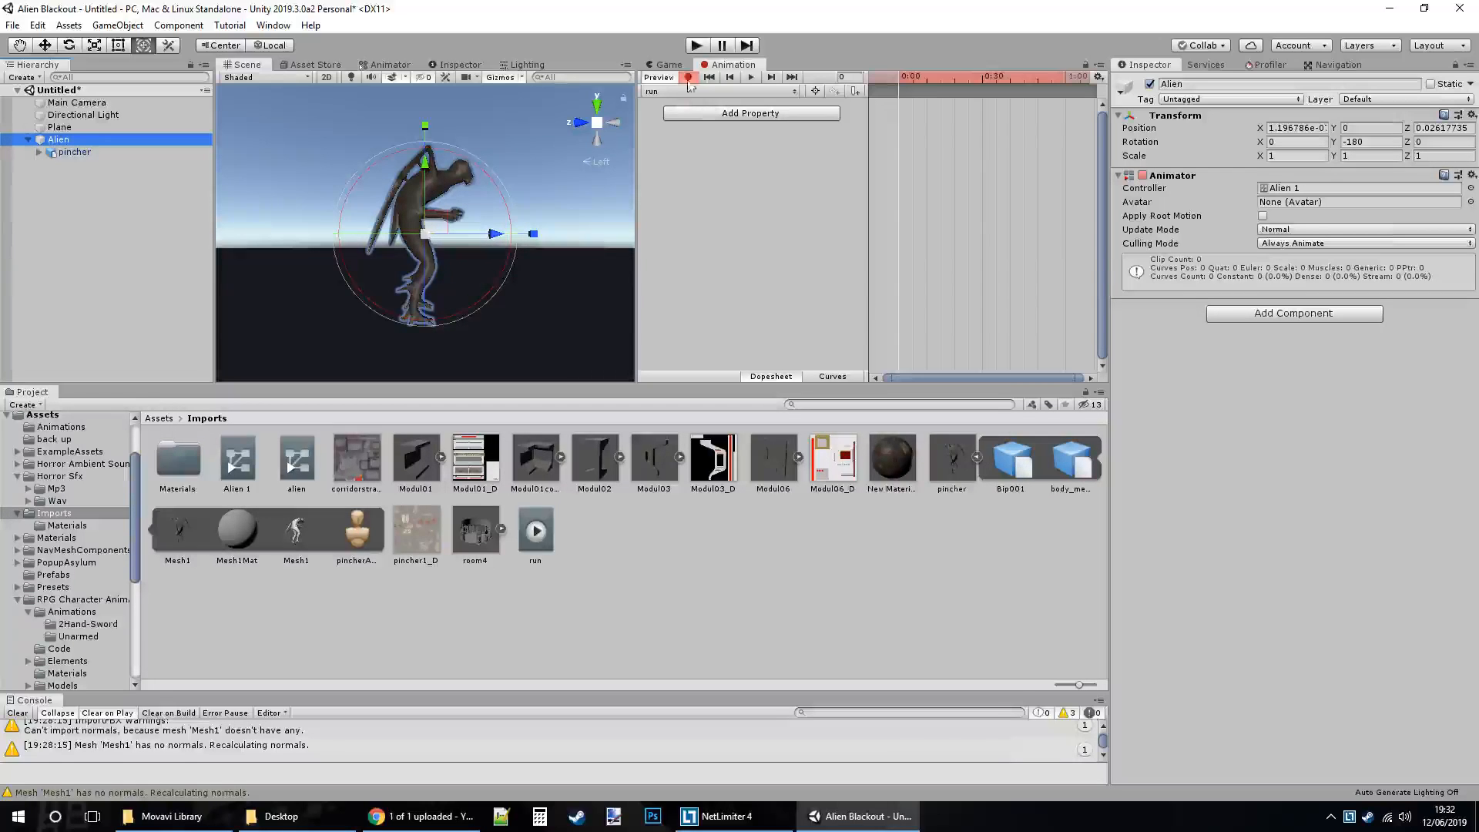
Record a position key for the Alien object at frame 0 with X, Y and Z set to 0.
{"action": "left_click", "coordinate": [430, 167]}
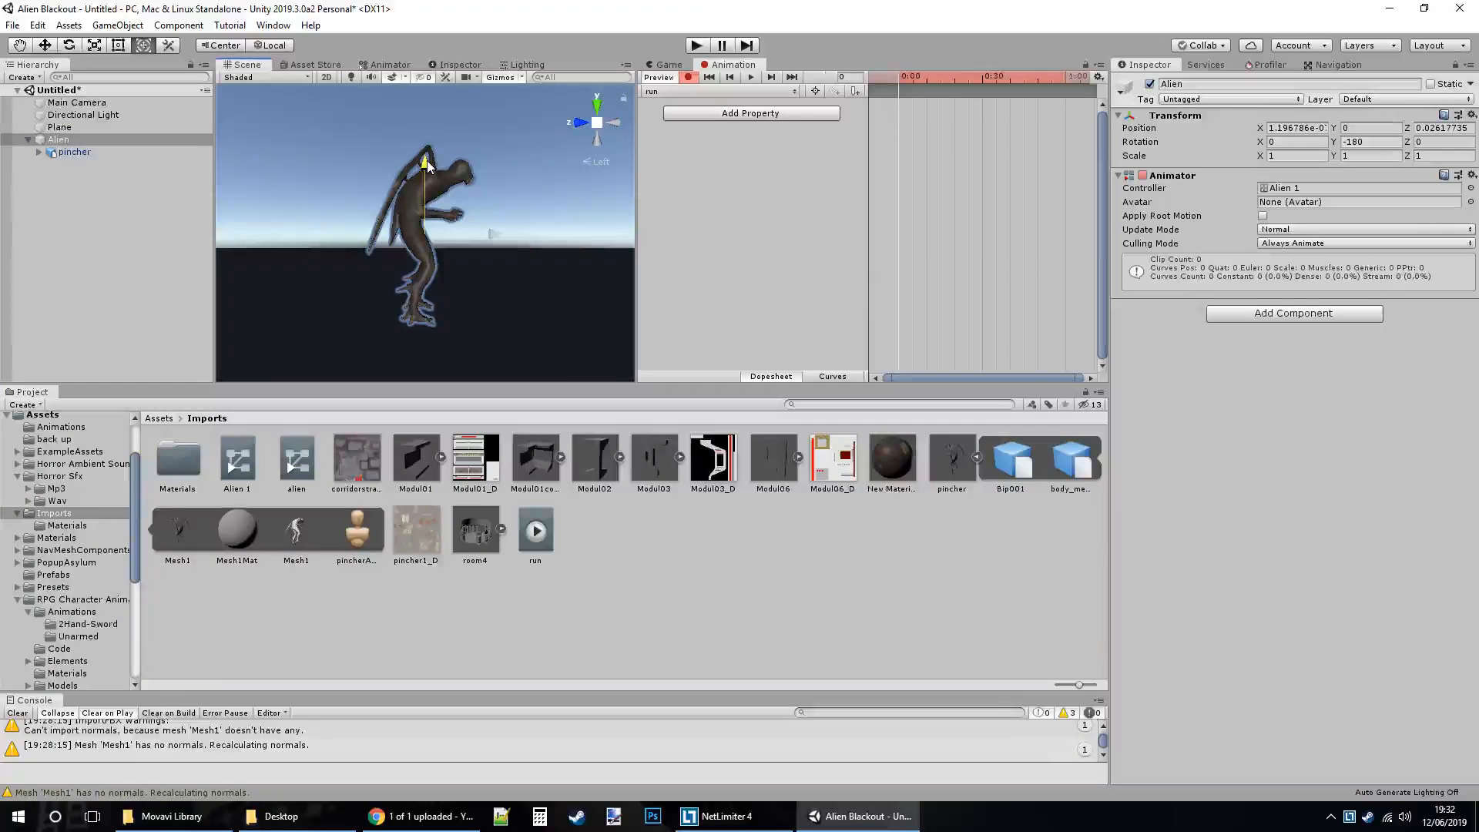
{"action": "left_click_drag", "start_coordinate": [429, 167], "coordinate": [428, 166]}
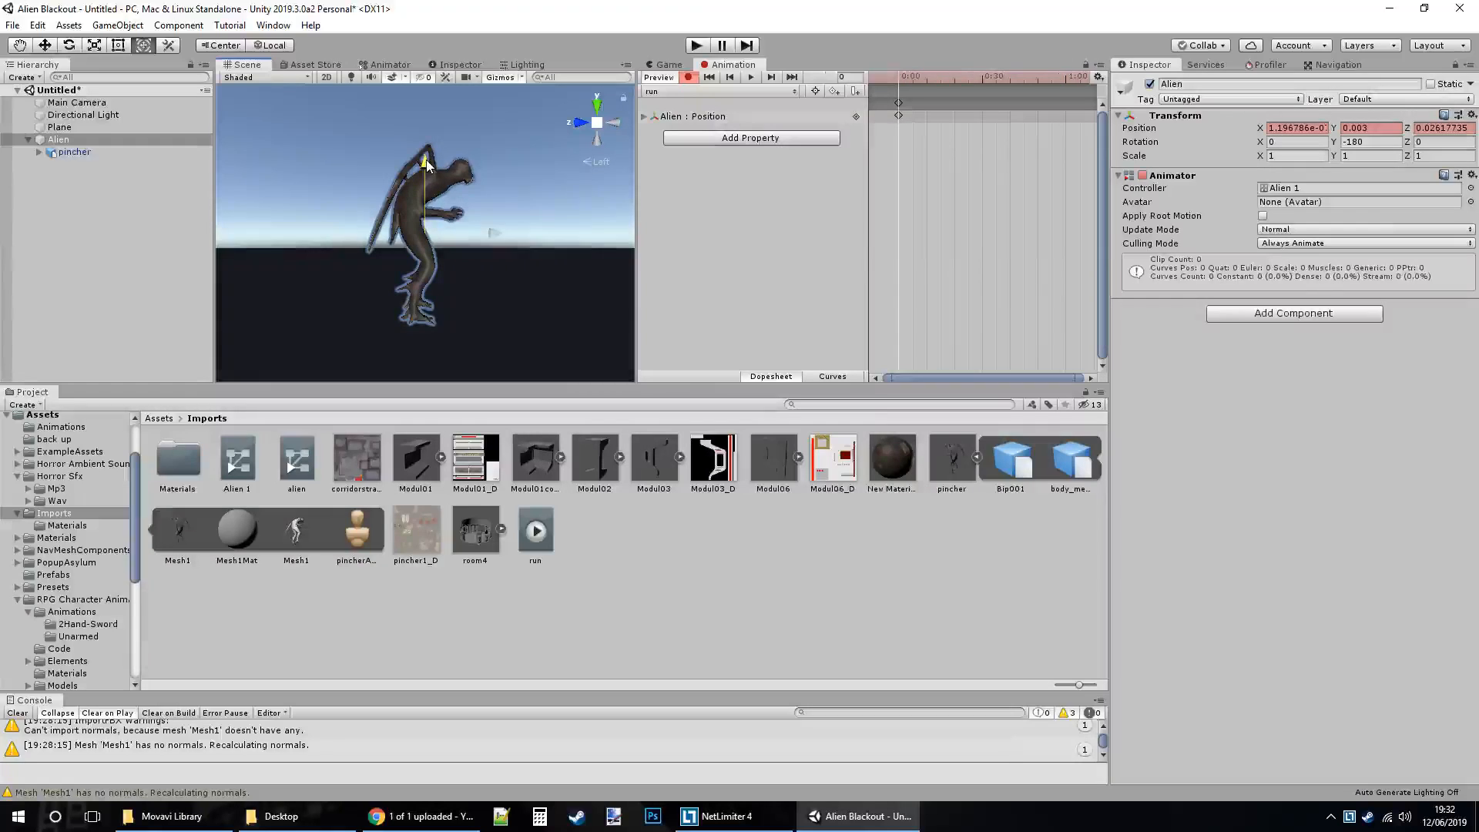
{"action": "left_click_drag", "start_coordinate": [428, 165], "coordinate": [429, 167]}
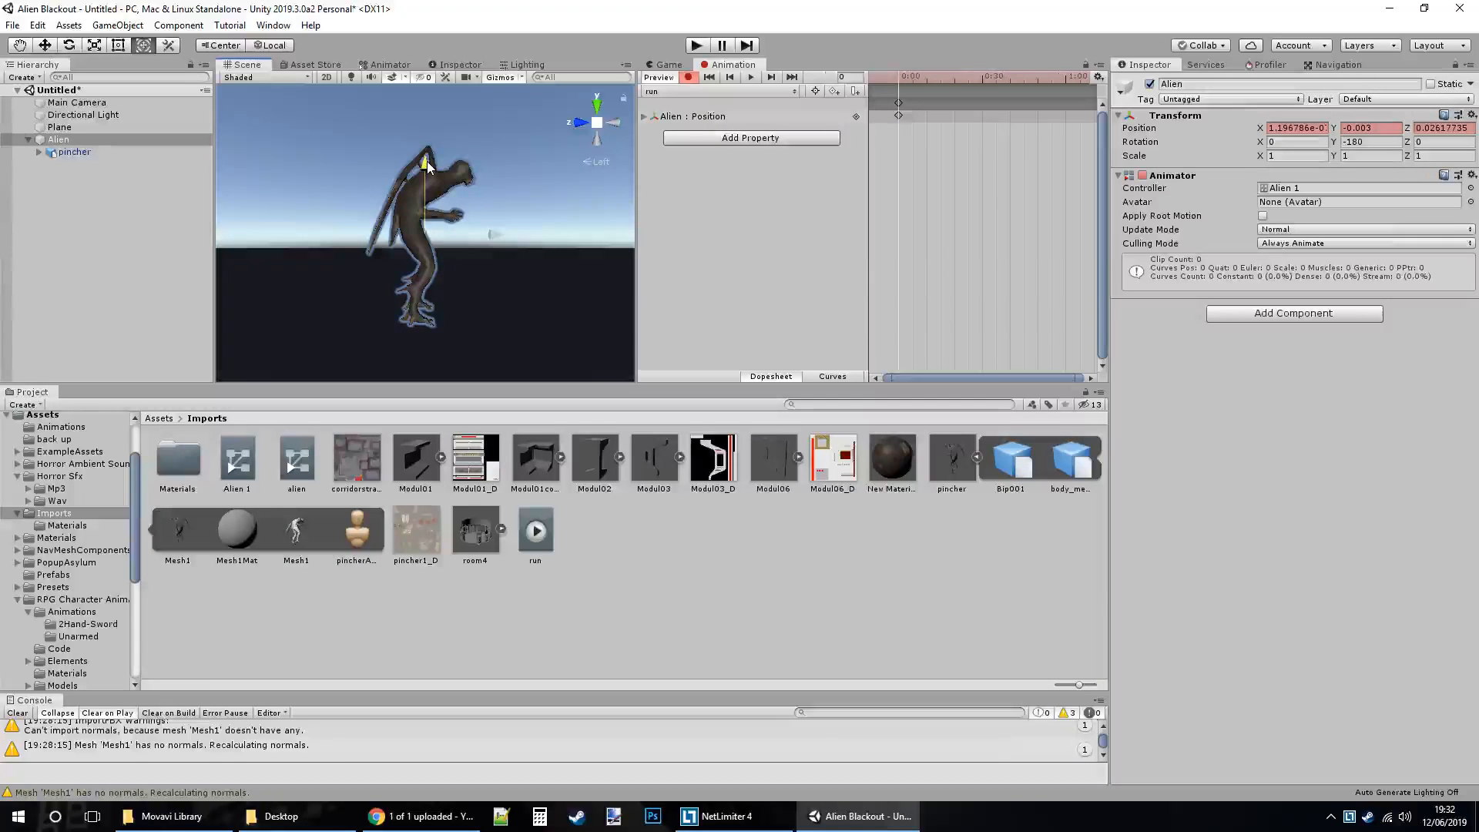
{"action": "left_click", "coordinate": [1383, 128]}
{"action": "type", "text": "0"}
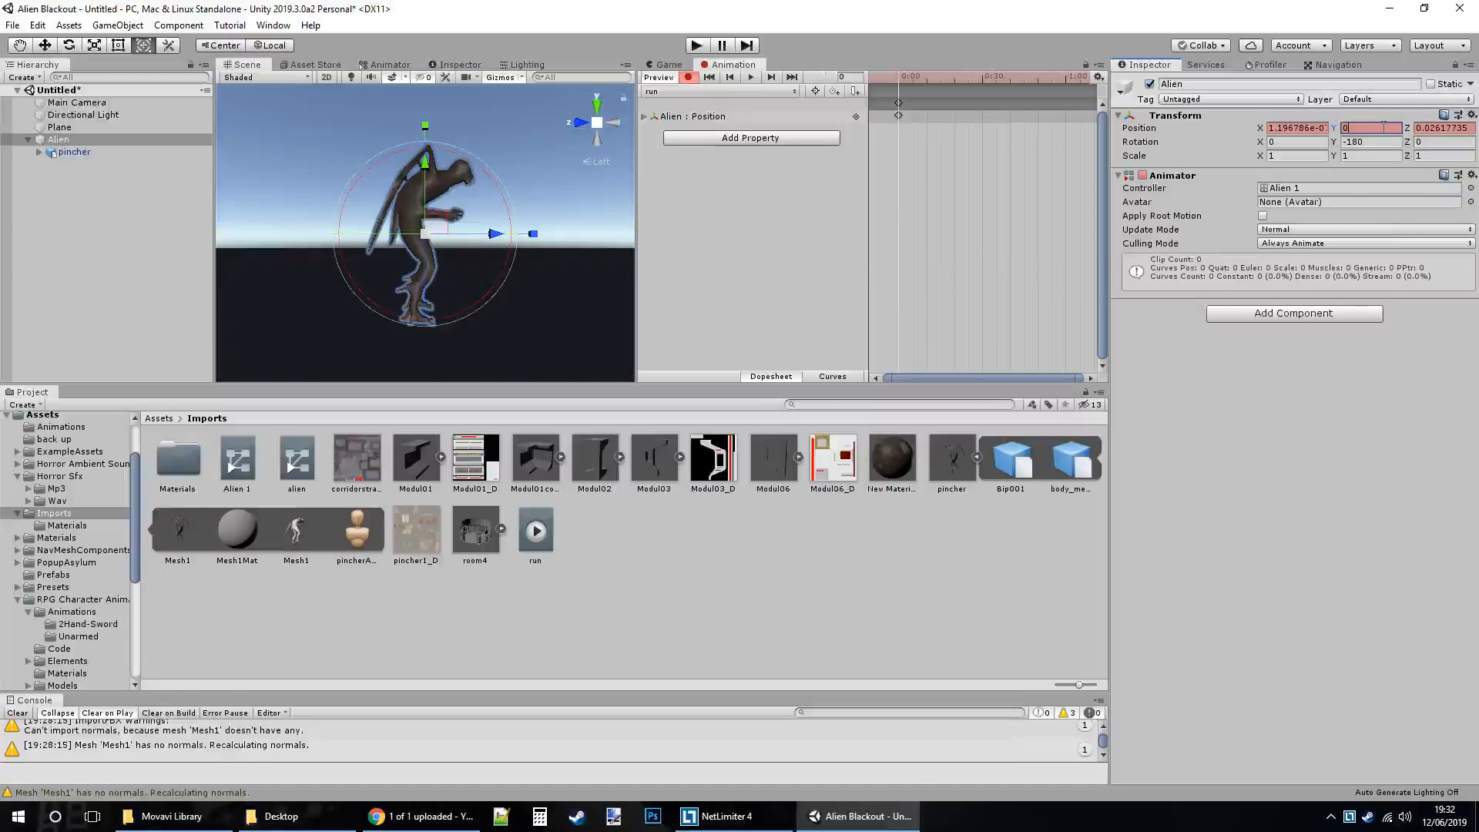
{"action": "left_click", "coordinate": [1279, 128]}
{"action": "type", "text": "0"}
{"action": "key", "text": "Tab"}
{"action": "key", "text": "Tab"}
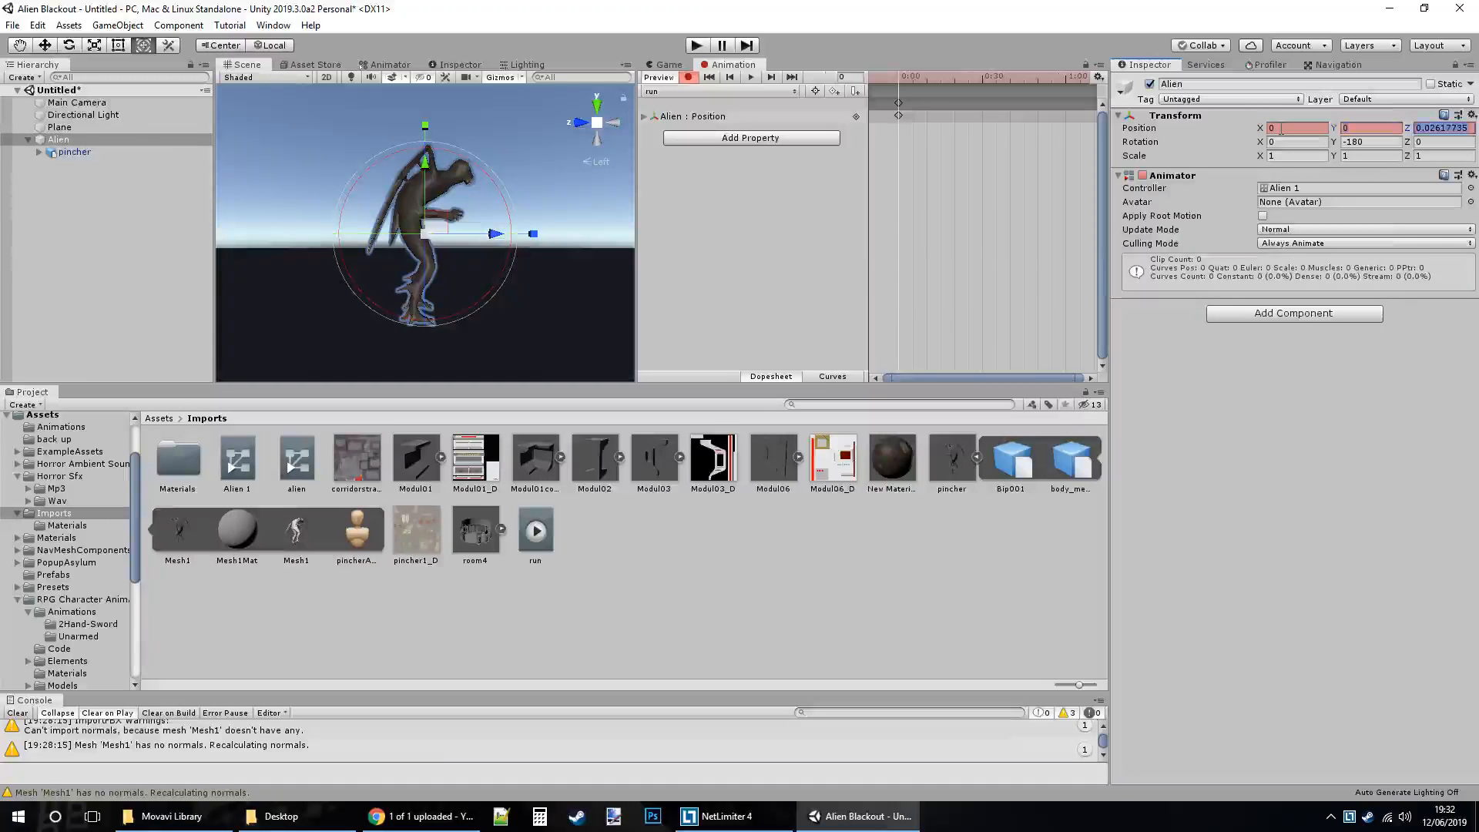
{"action": "type", "text": "0"}
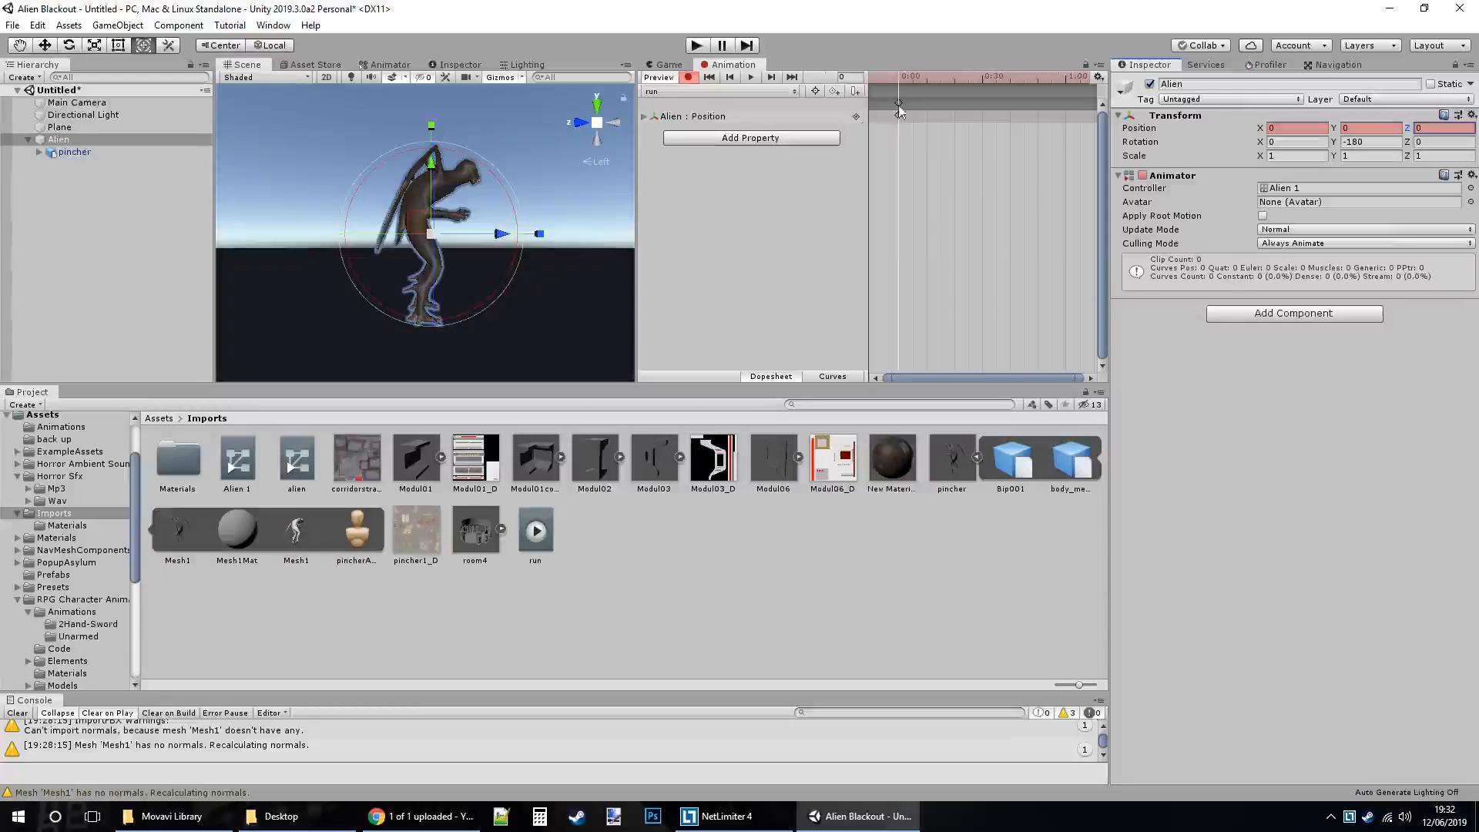
Expand the pincher skeleton and, at frame 0, swing Bip001_L_Thigh backward to a rotation of about -9.756, 14.001, -175.492.
{"action": "left_click_drag", "start_coordinate": [904, 81], "coordinate": [985, 84]}
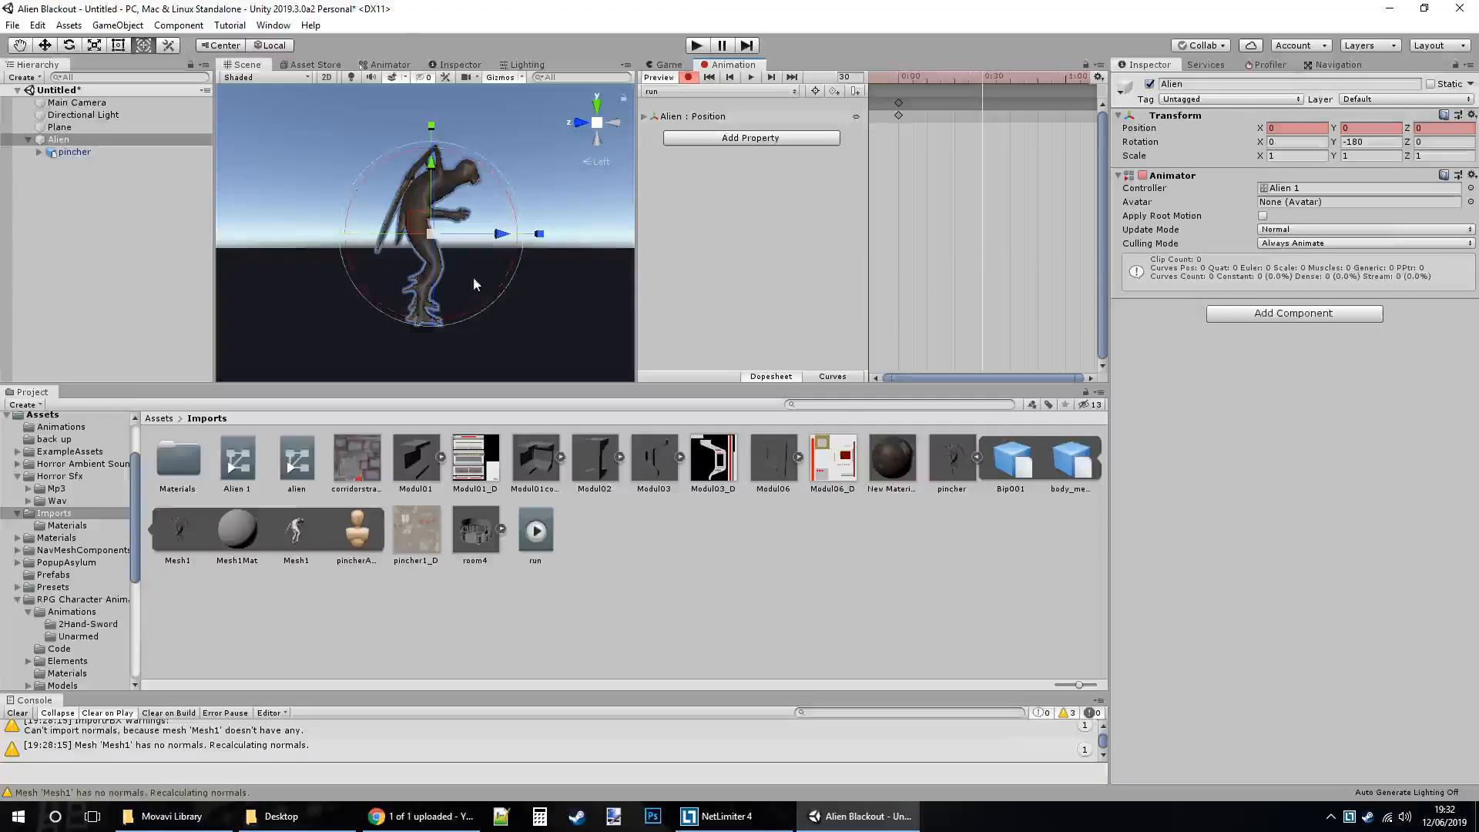
{"action": "left_click", "coordinate": [883, 80]}
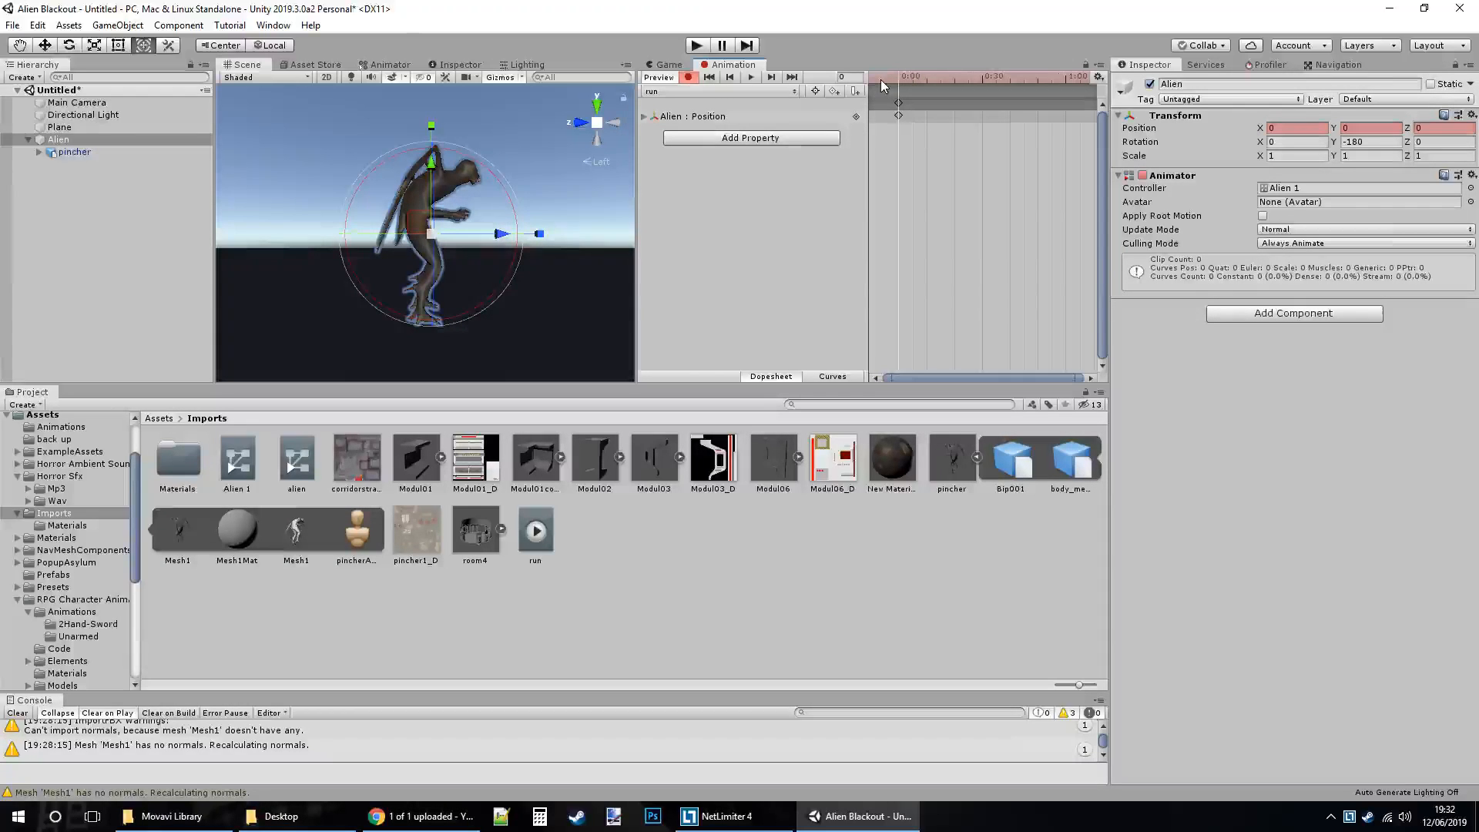
{"action": "left_click", "coordinate": [39, 152]}
{"action": "left_click", "coordinate": [51, 164]}
{"action": "left_click", "coordinate": [61, 188]}
{"action": "left_click", "coordinate": [70, 214]}
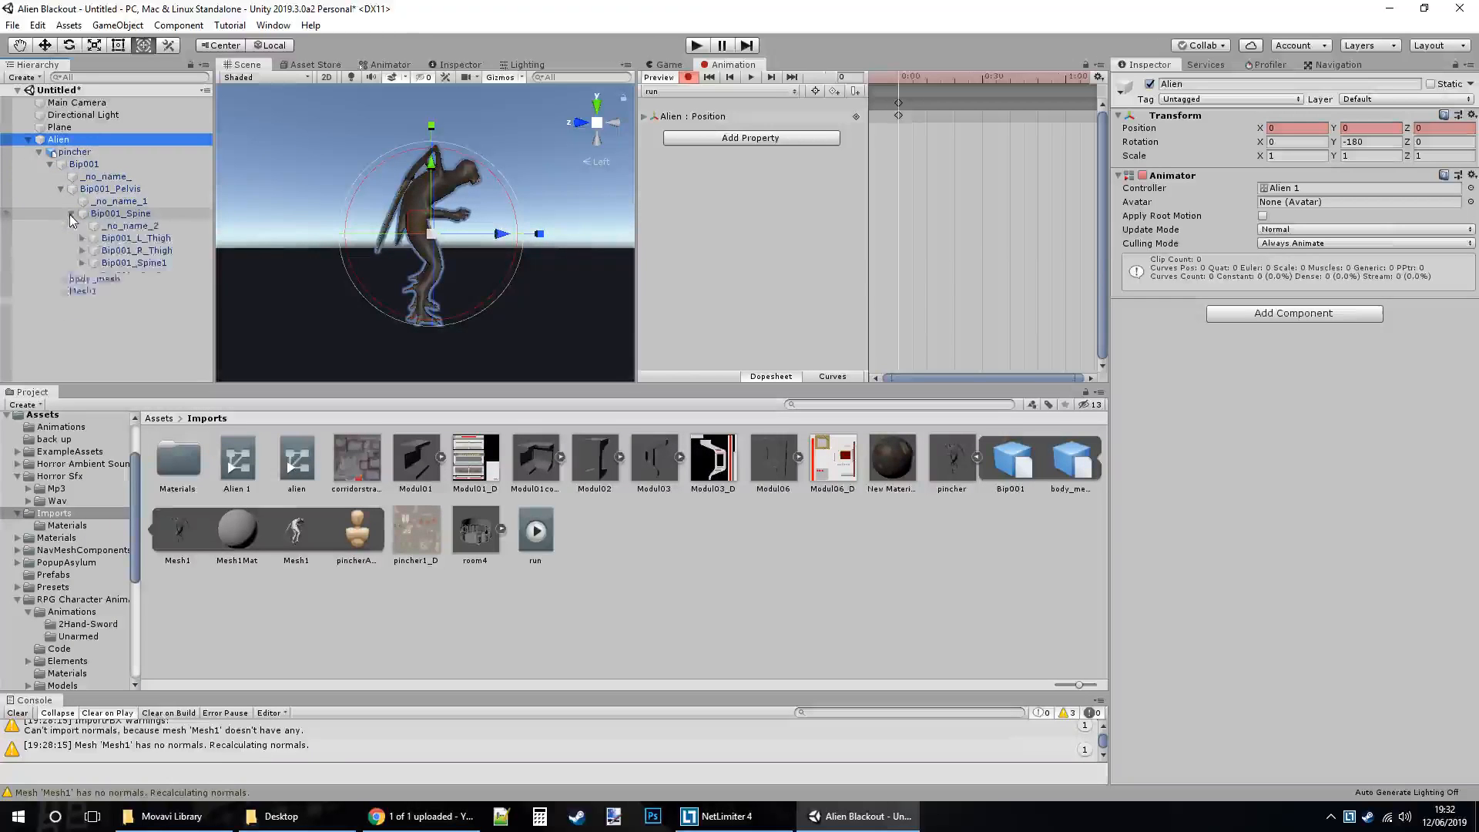
{"action": "left_click", "coordinate": [136, 238]}
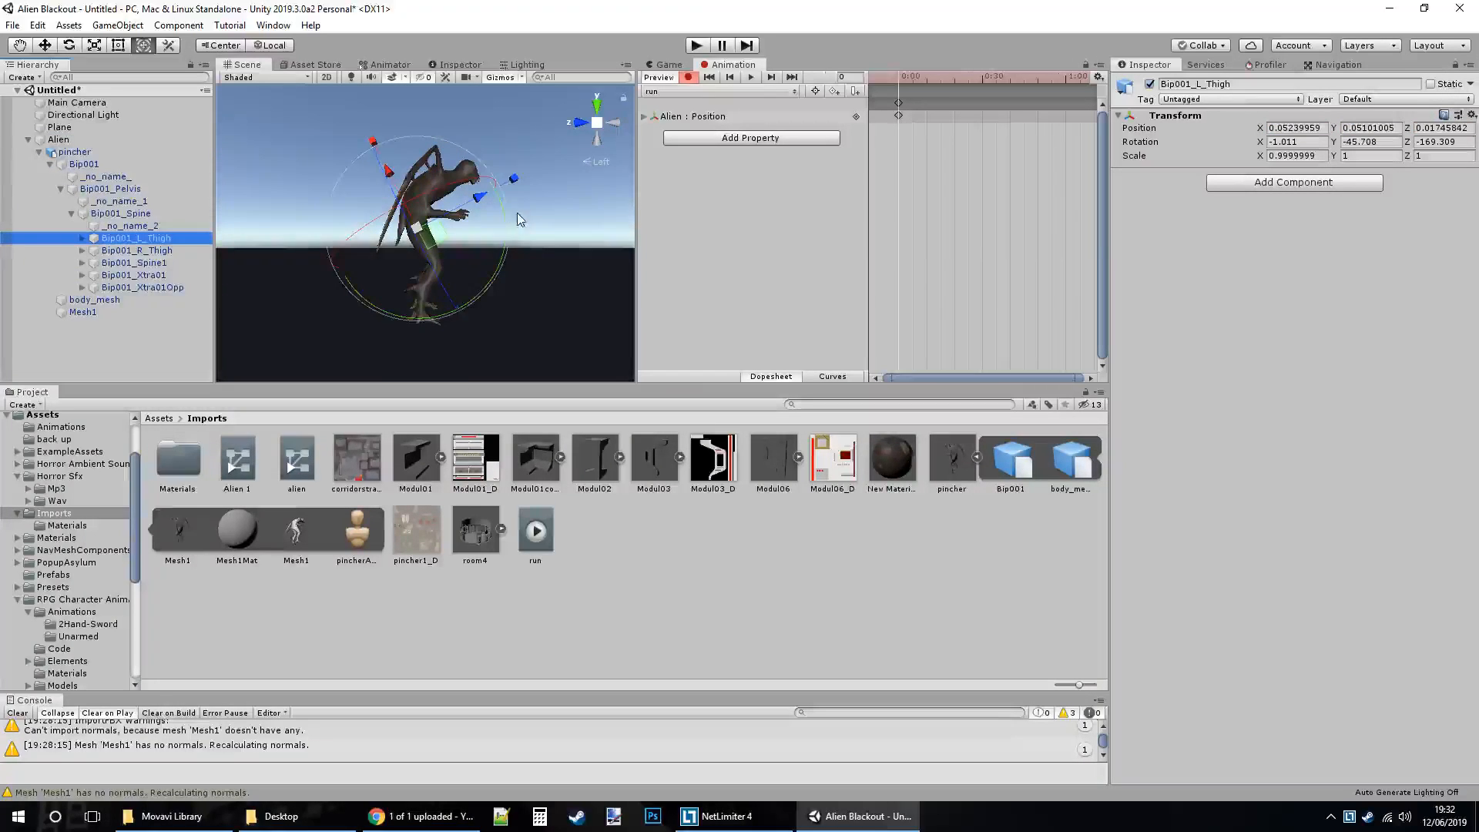
{"action": "left_click_drag", "start_coordinate": [501, 205], "coordinate": [513, 340]}
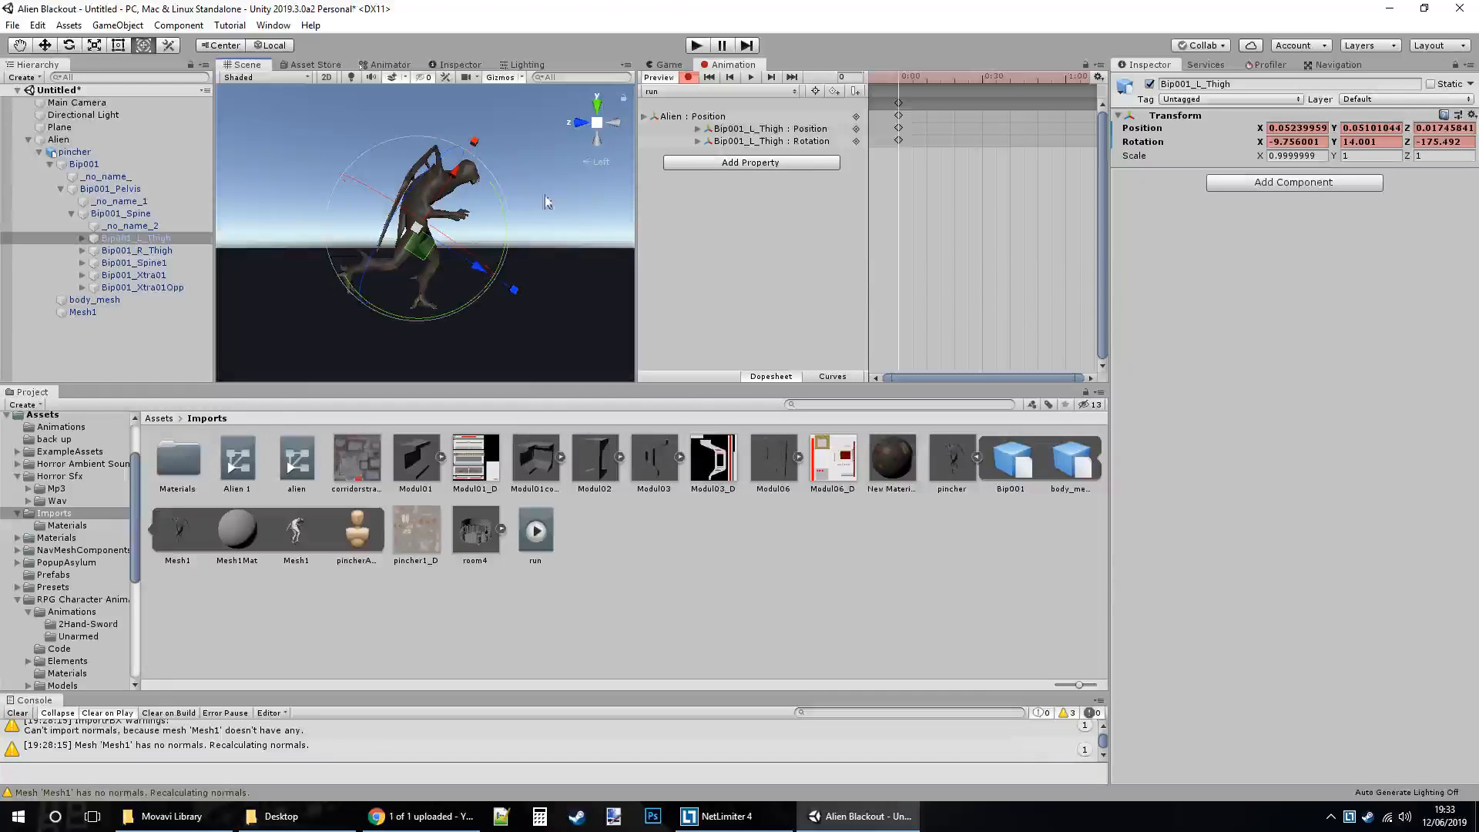
Bend Bip001_L_Calf at frame 0 to a Y rotation of -62.867 degrees.
{"action": "left_click_drag", "start_coordinate": [534, 191], "coordinate": [481, 212], "text": "alt"}
{"action": "right_click_drag", "start_coordinate": [481, 213], "coordinate": [562, 202]}
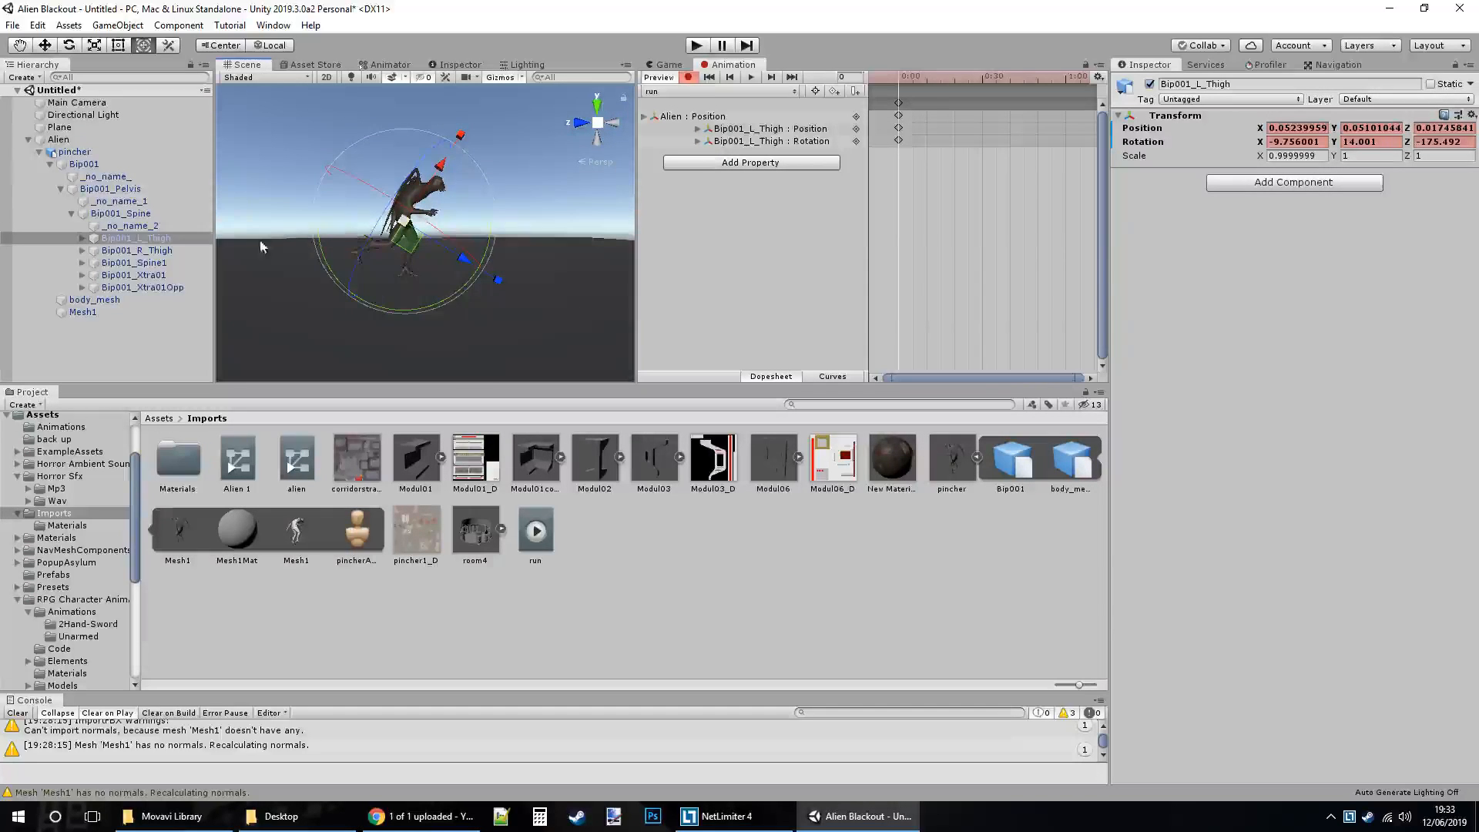
{"action": "left_click", "coordinate": [82, 238]}
{"action": "left_click", "coordinate": [144, 263]}
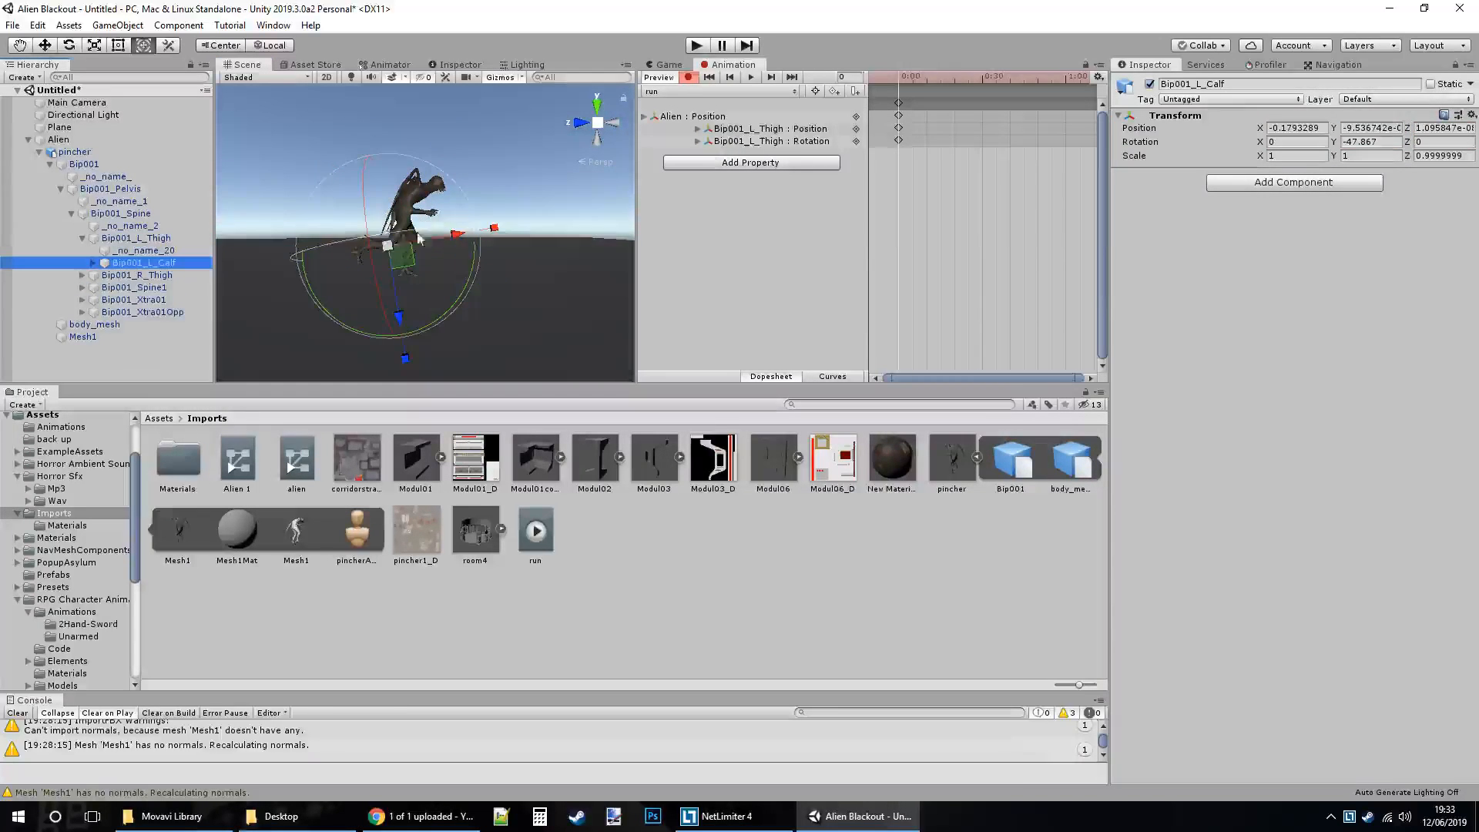
{"action": "left_click_drag", "start_coordinate": [478, 263], "coordinate": [463, 293], "text": "ctrl"}
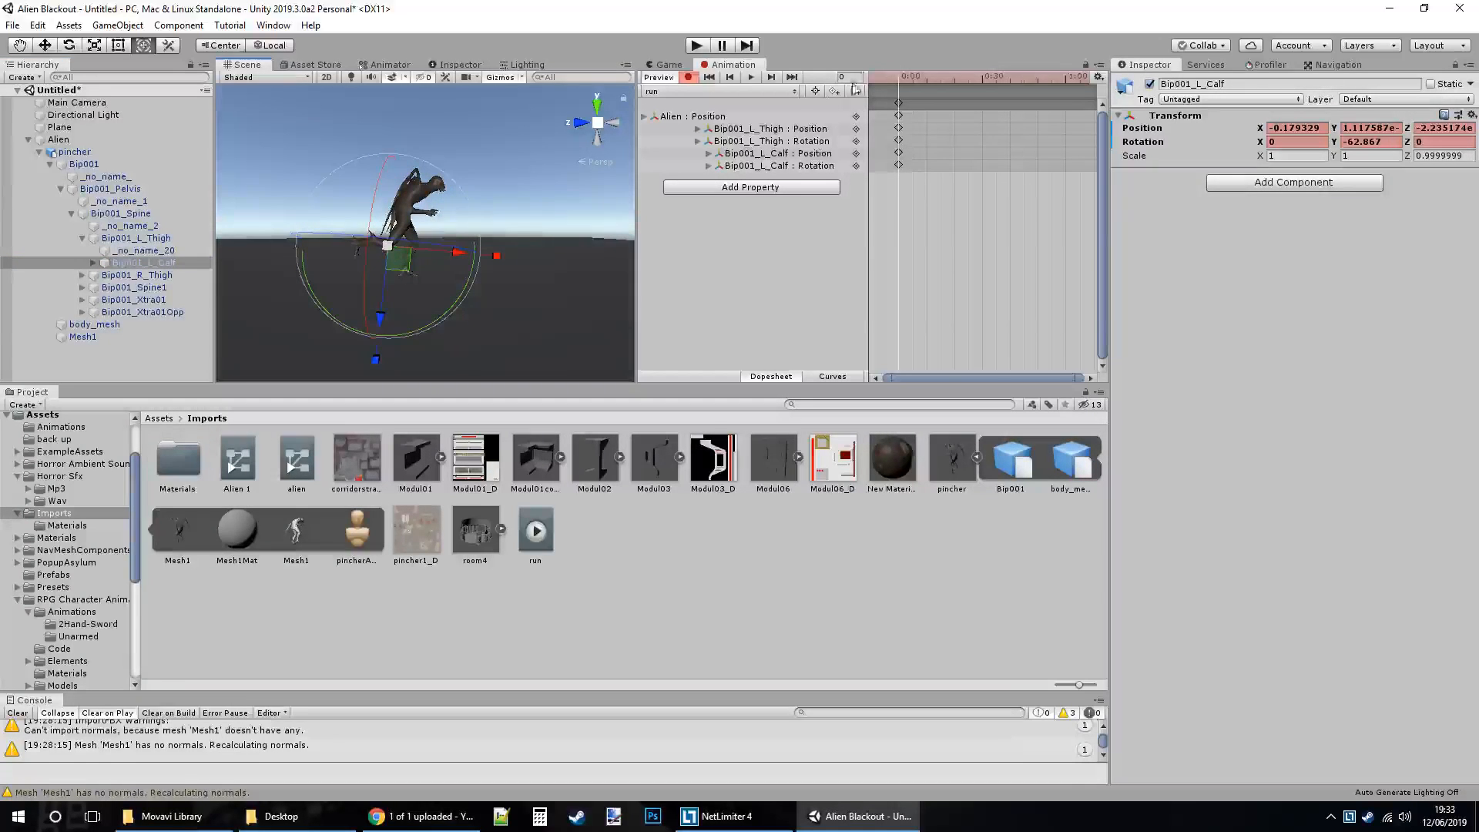
At frame 30, key the left calf and swing Bip001_L_Thigh forward to a rotation of about -1.011, -45.709, -169.309.
{"action": "left_click", "coordinate": [982, 76]}
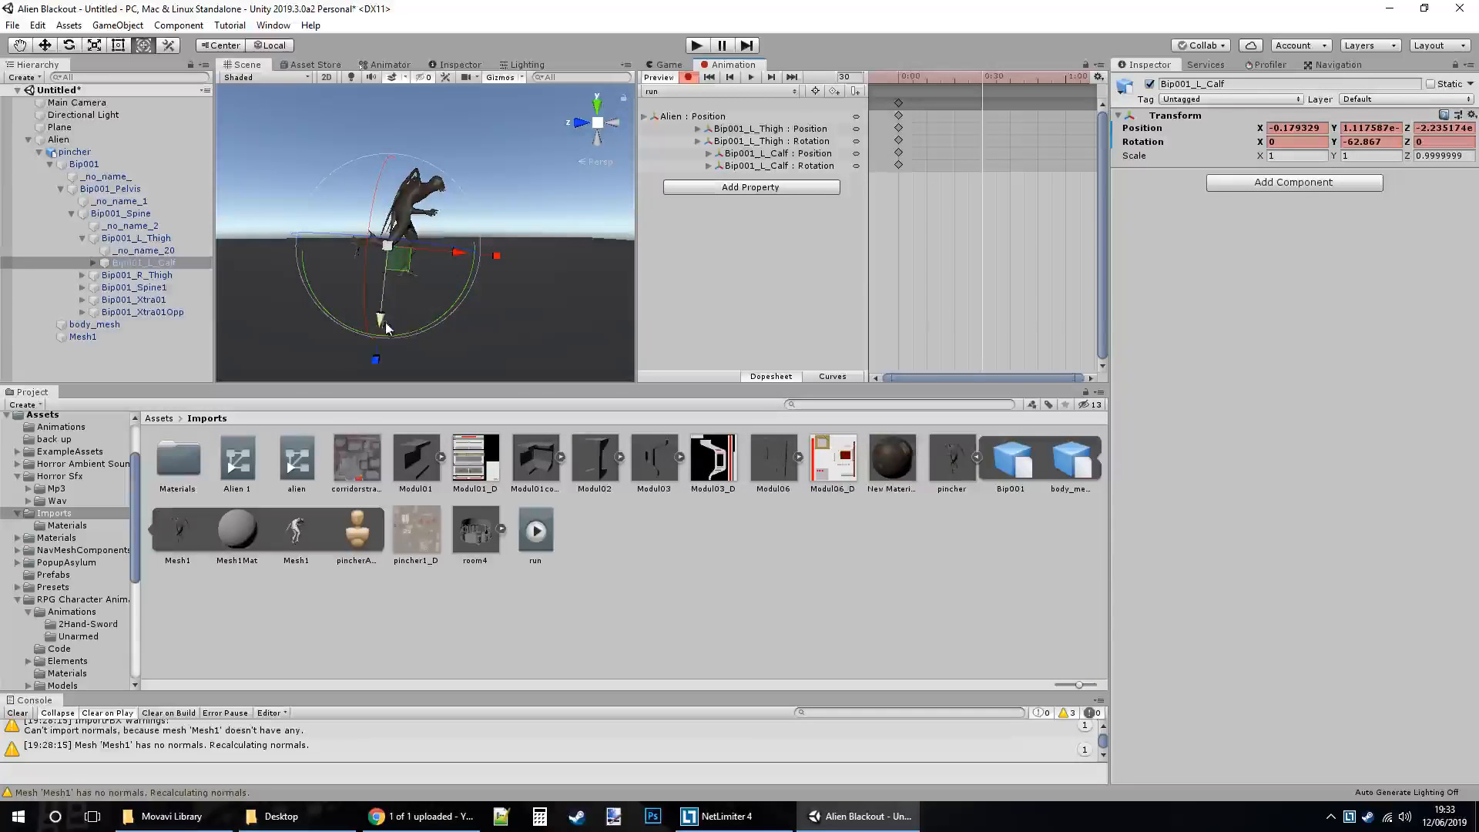
{"action": "left_click_drag", "start_coordinate": [441, 317], "coordinate": [611, 249]}
{"action": "left_click", "coordinate": [137, 238]}
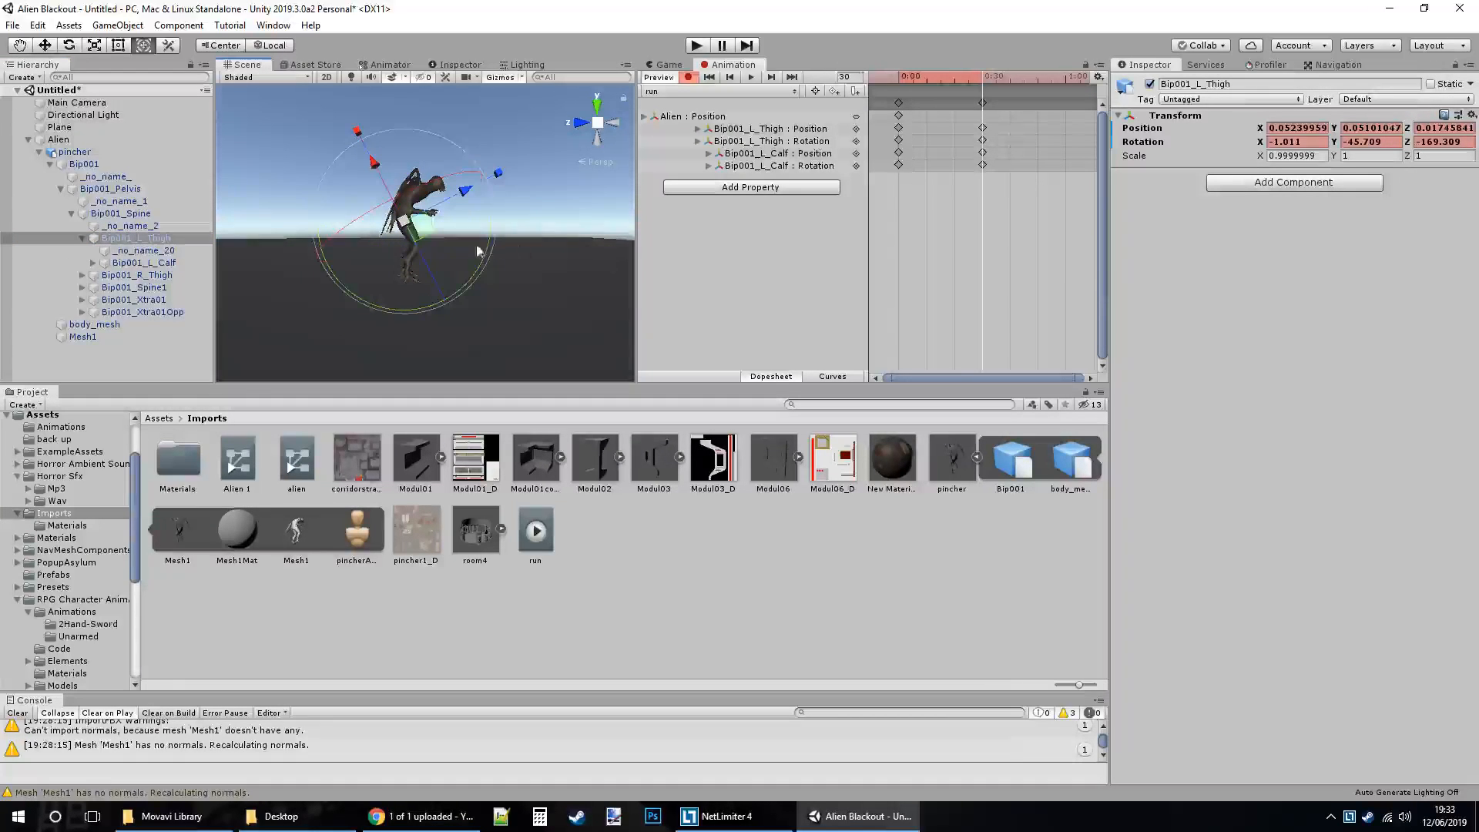
Swing Bip001_R_Thigh backward at frame 30 to a rotation of about 8.258, -1.112, 173.112.
{"action": "left_click", "coordinate": [122, 276]}
{"action": "left_click_drag", "start_coordinate": [451, 157], "coordinate": [559, 194]}
{"action": "left_click", "coordinate": [127, 275]}
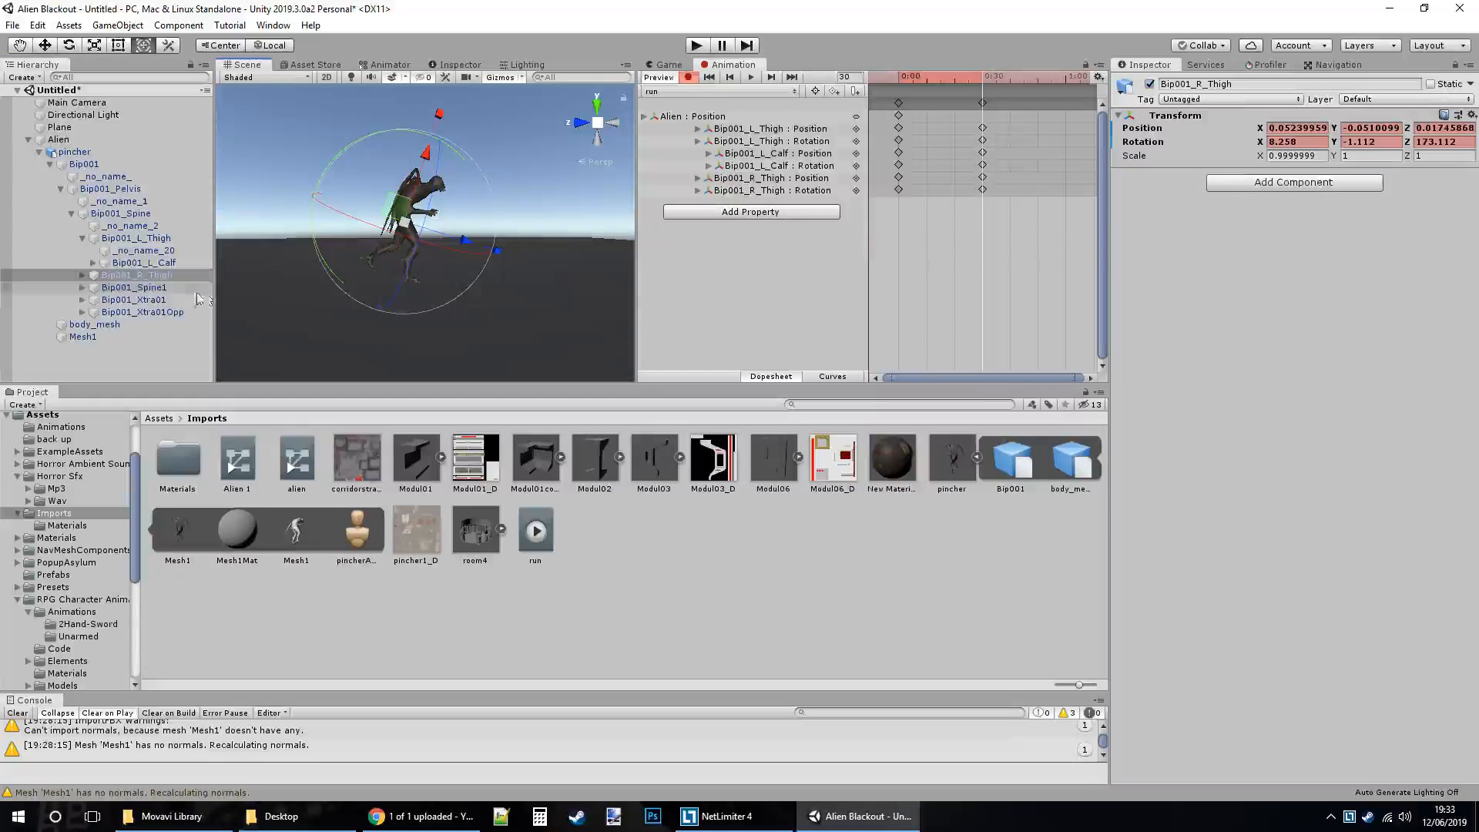
Expand the right thigh and bend Bip001_R_Calf at frame 30 to a Y rotation of -62.867 degrees.
{"action": "left_click", "coordinate": [82, 275]}
{"action": "left_click", "coordinate": [124, 300]}
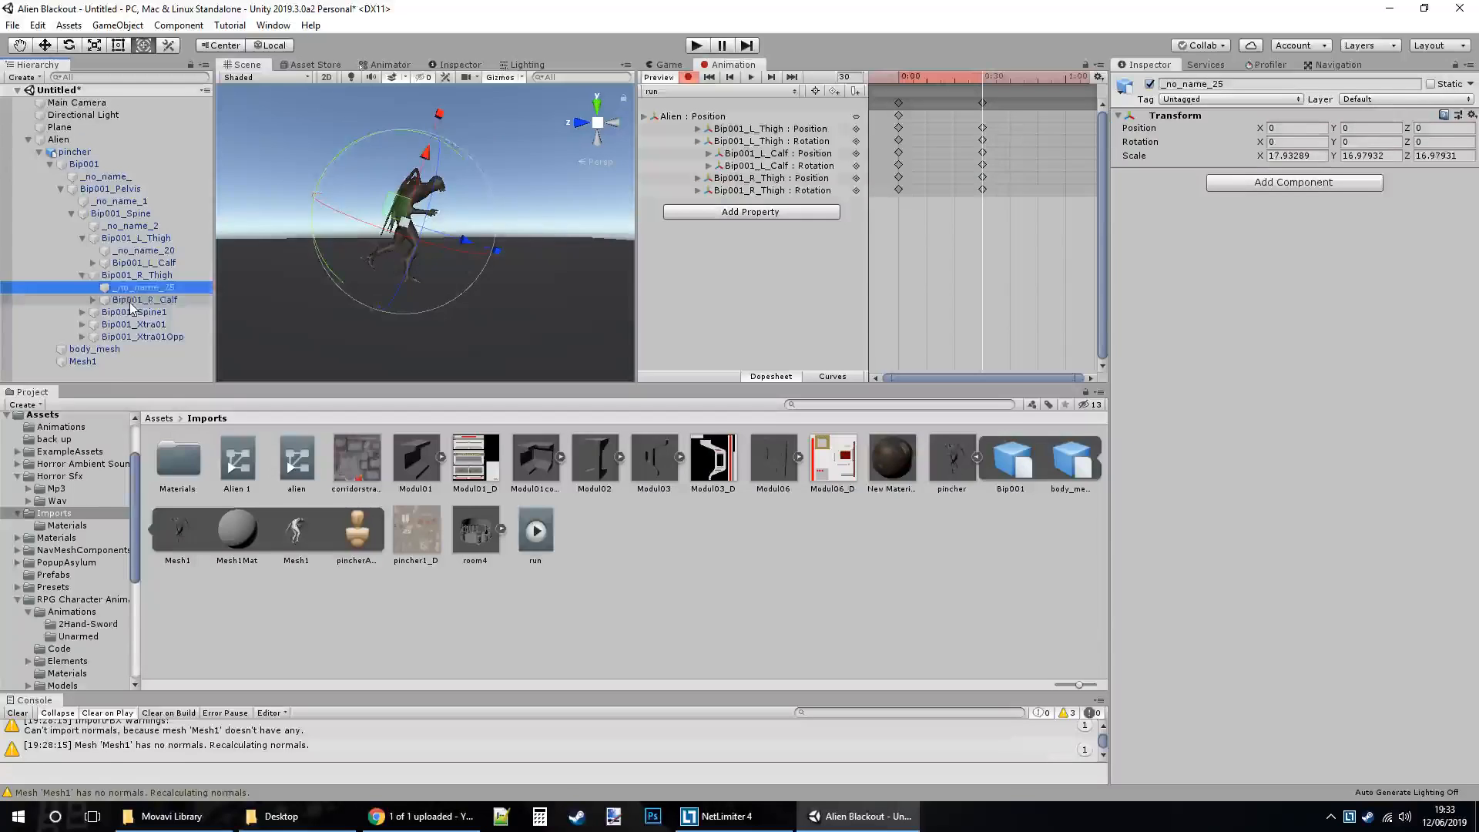
{"action": "left_click_drag", "start_coordinate": [457, 189], "coordinate": [482, 200], "text": "ctrl"}
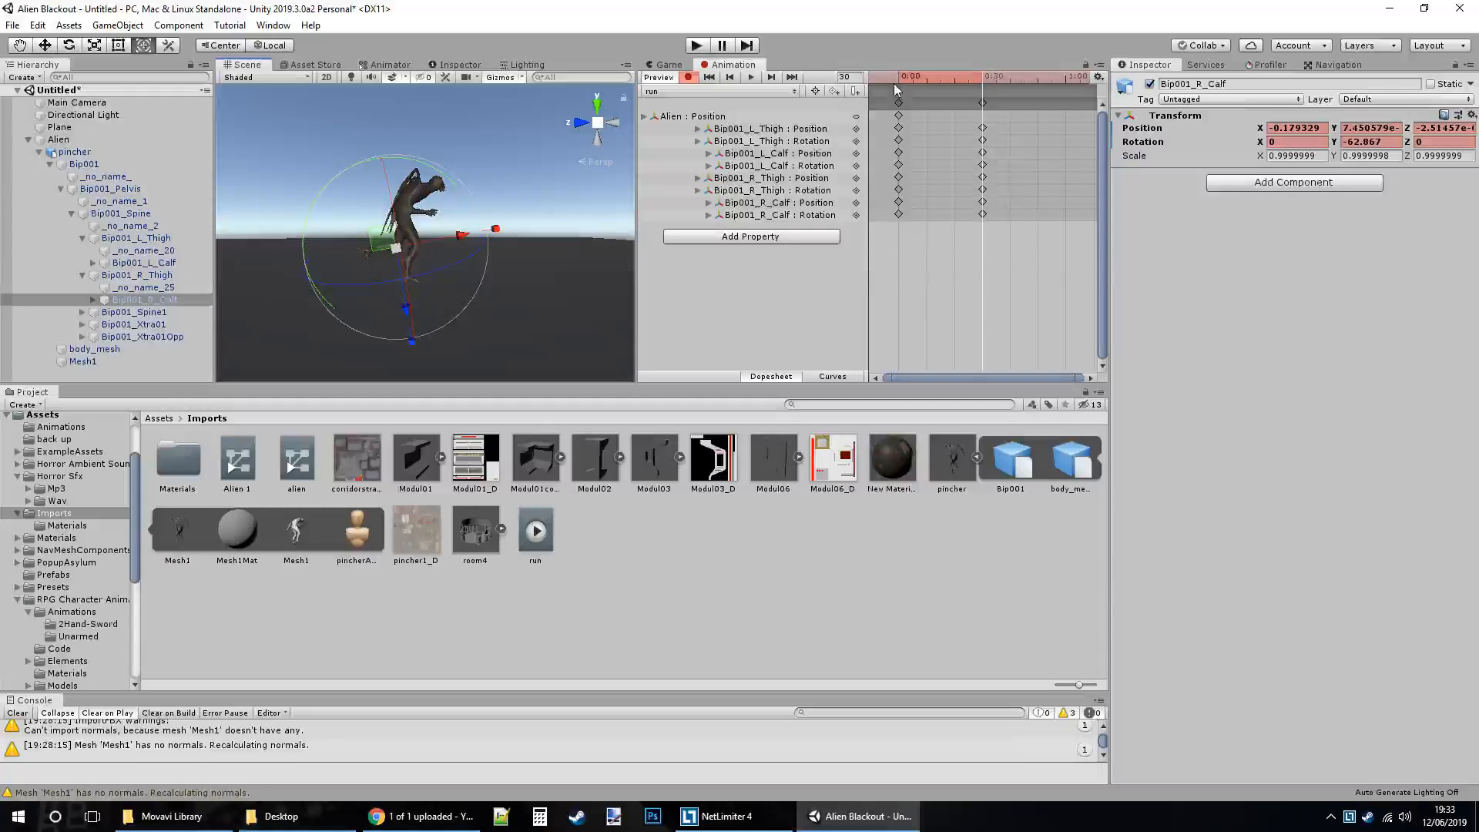
Copy all run keyframes from frame 0 to frame 60, stop recording, and preview the looping animation.
{"action": "left_click", "coordinate": [898, 103]}
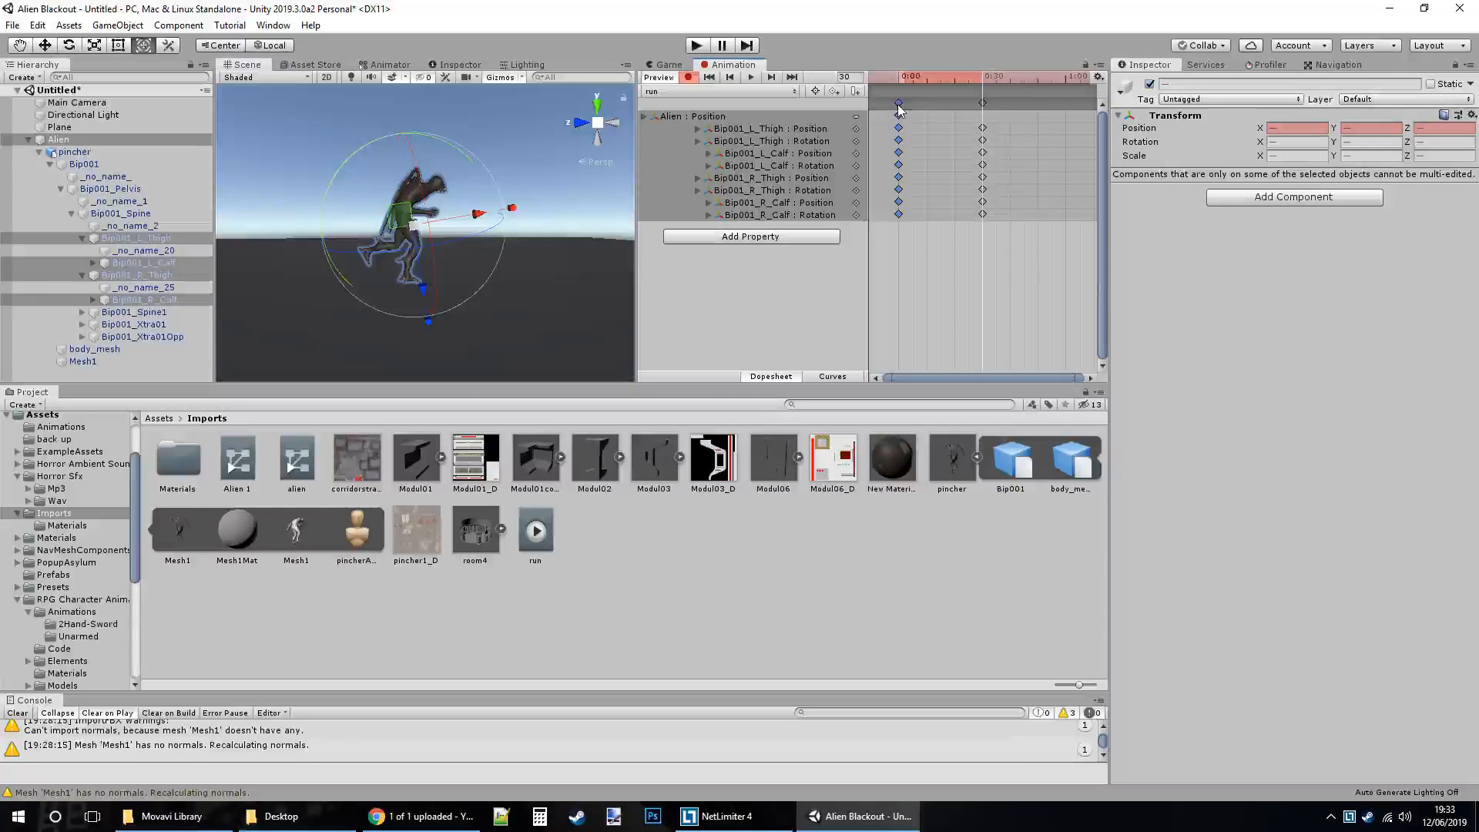
{"action": "left_click", "coordinate": [1066, 76]}
{"action": "key", "text": "ctrl+v"}
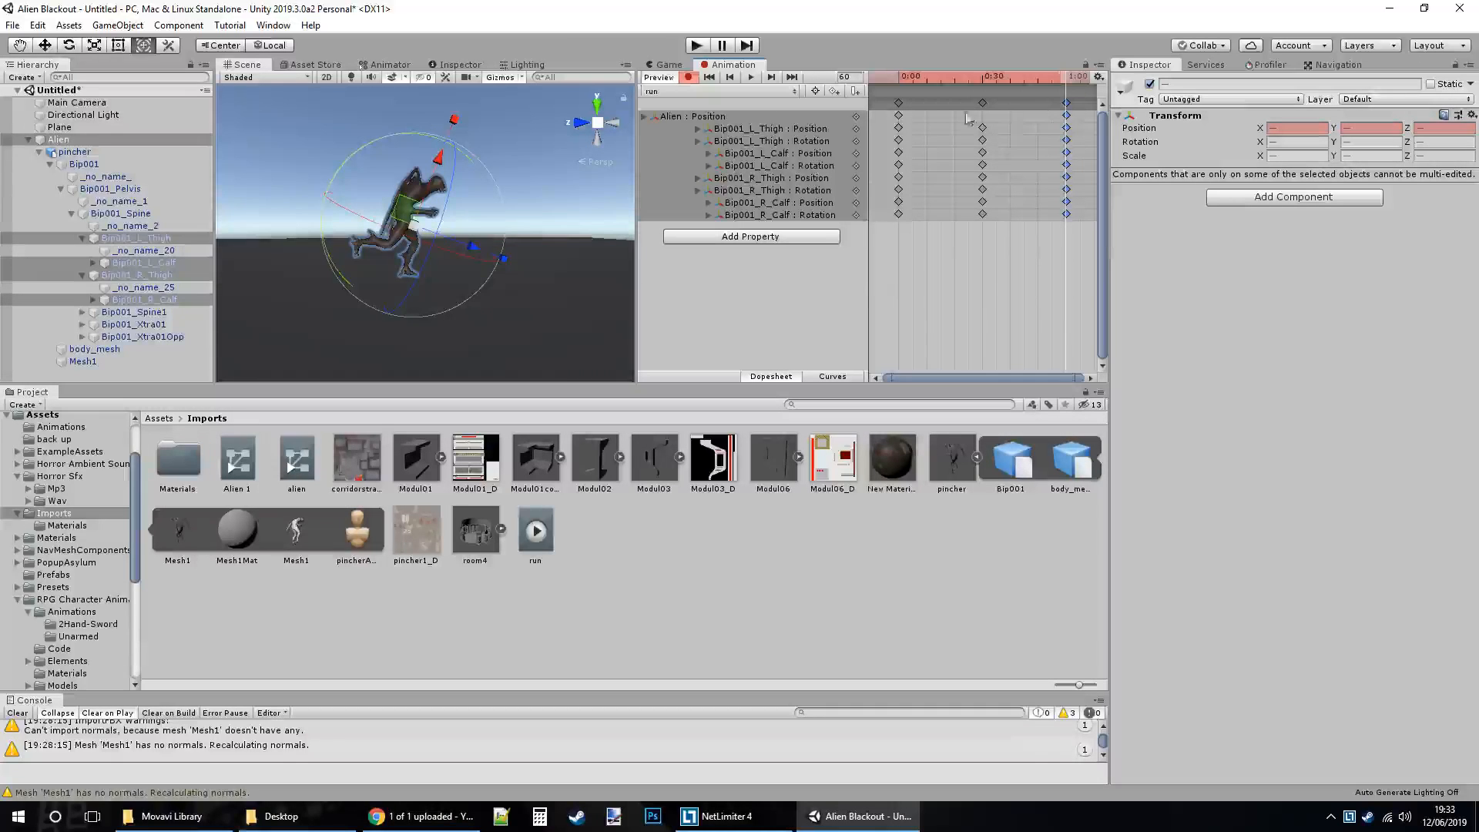
{"action": "left_click", "coordinate": [687, 77]}
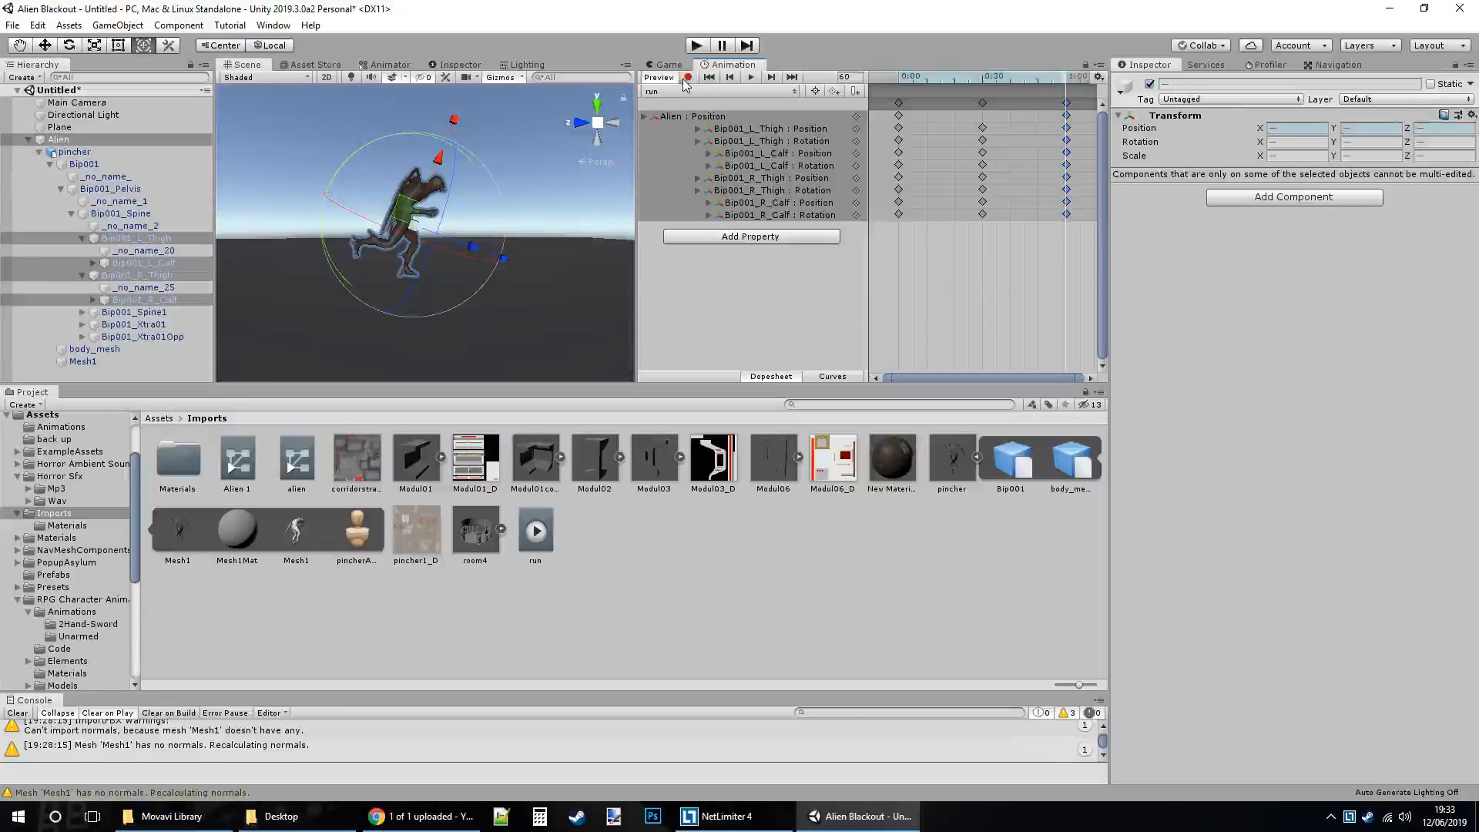
{"action": "left_click", "coordinate": [750, 77]}
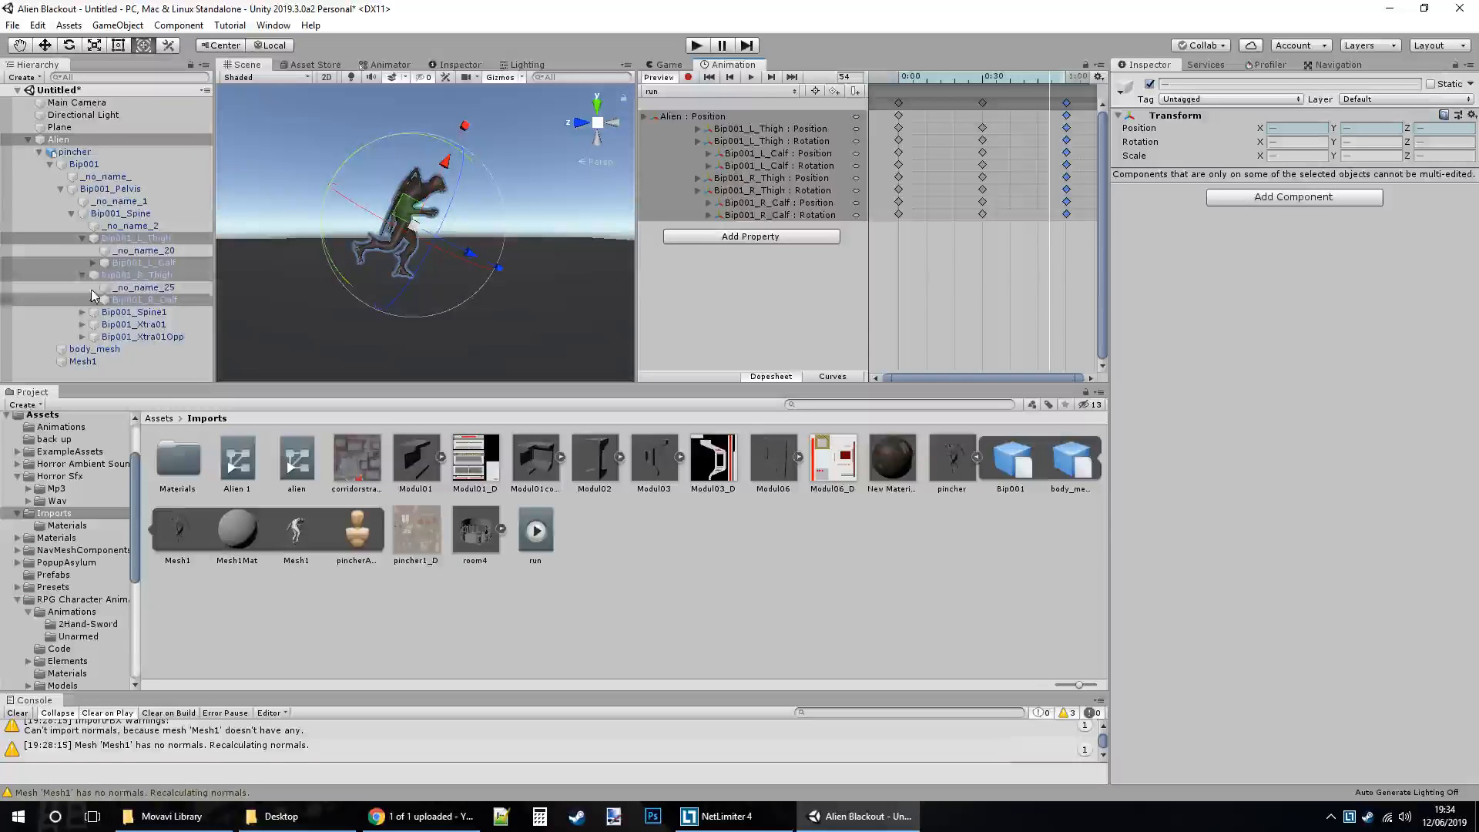
Add a cube as a child of Bip001_L_Foot and scale it to about 0.064, 0.064, 0.136.
{"action": "left_click", "coordinate": [93, 263]}
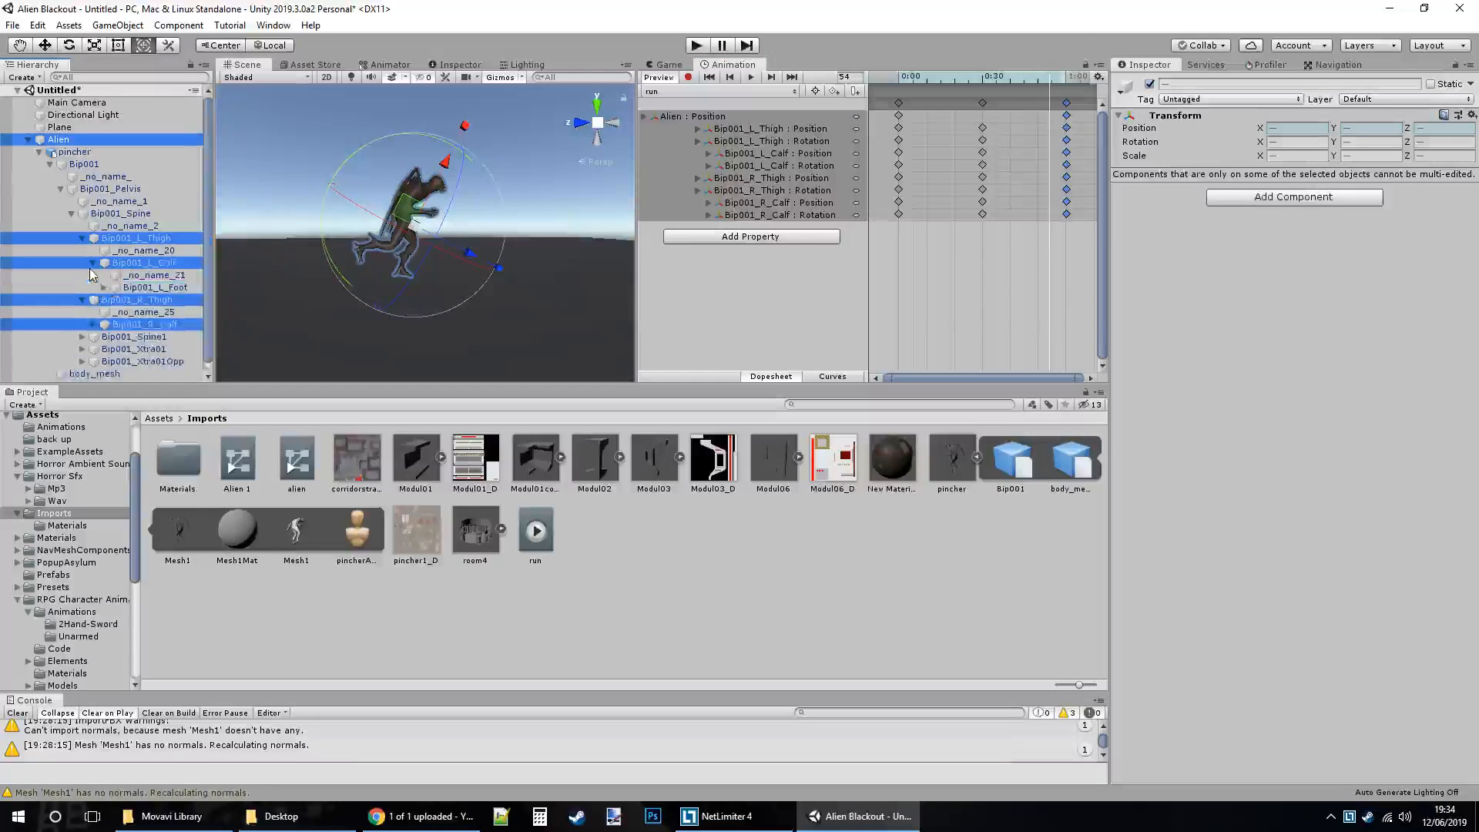
{"action": "left_click", "coordinate": [128, 288]}
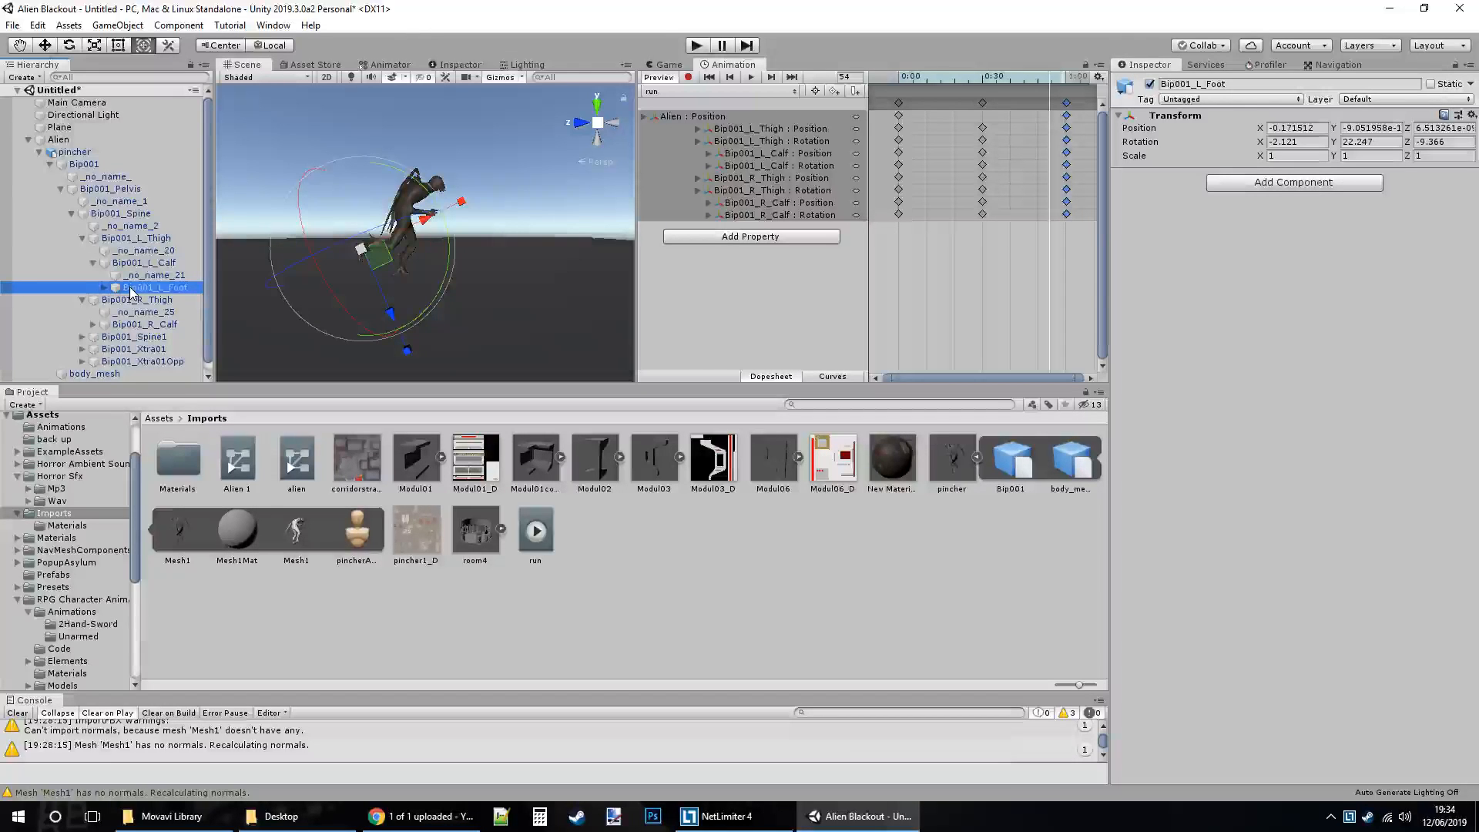
{"action": "right_click", "coordinate": [129, 290]}
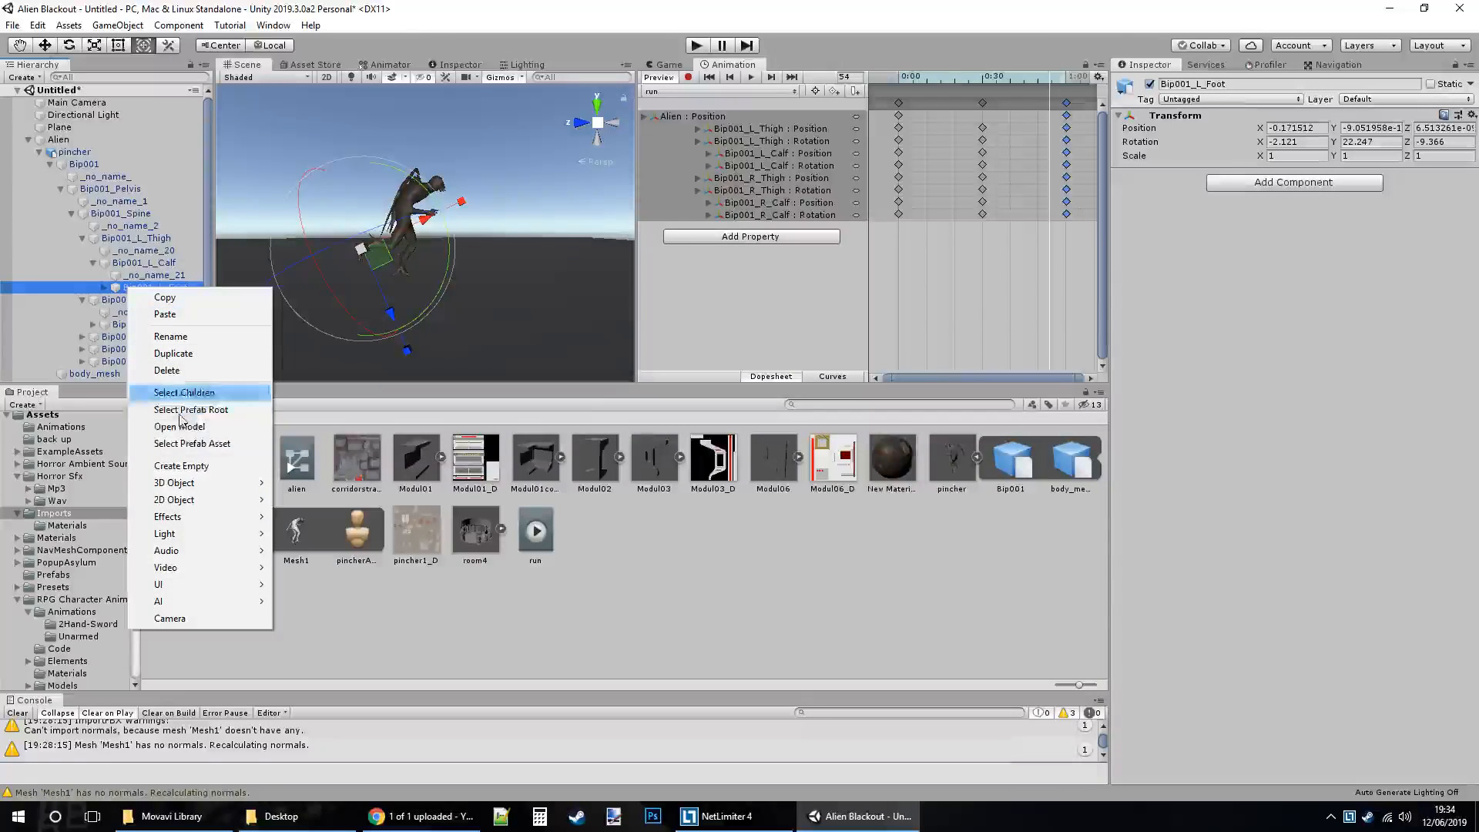
{"action": "mouse_move", "coordinate": [196, 483]}
{"action": "left_click", "coordinate": [308, 483]}
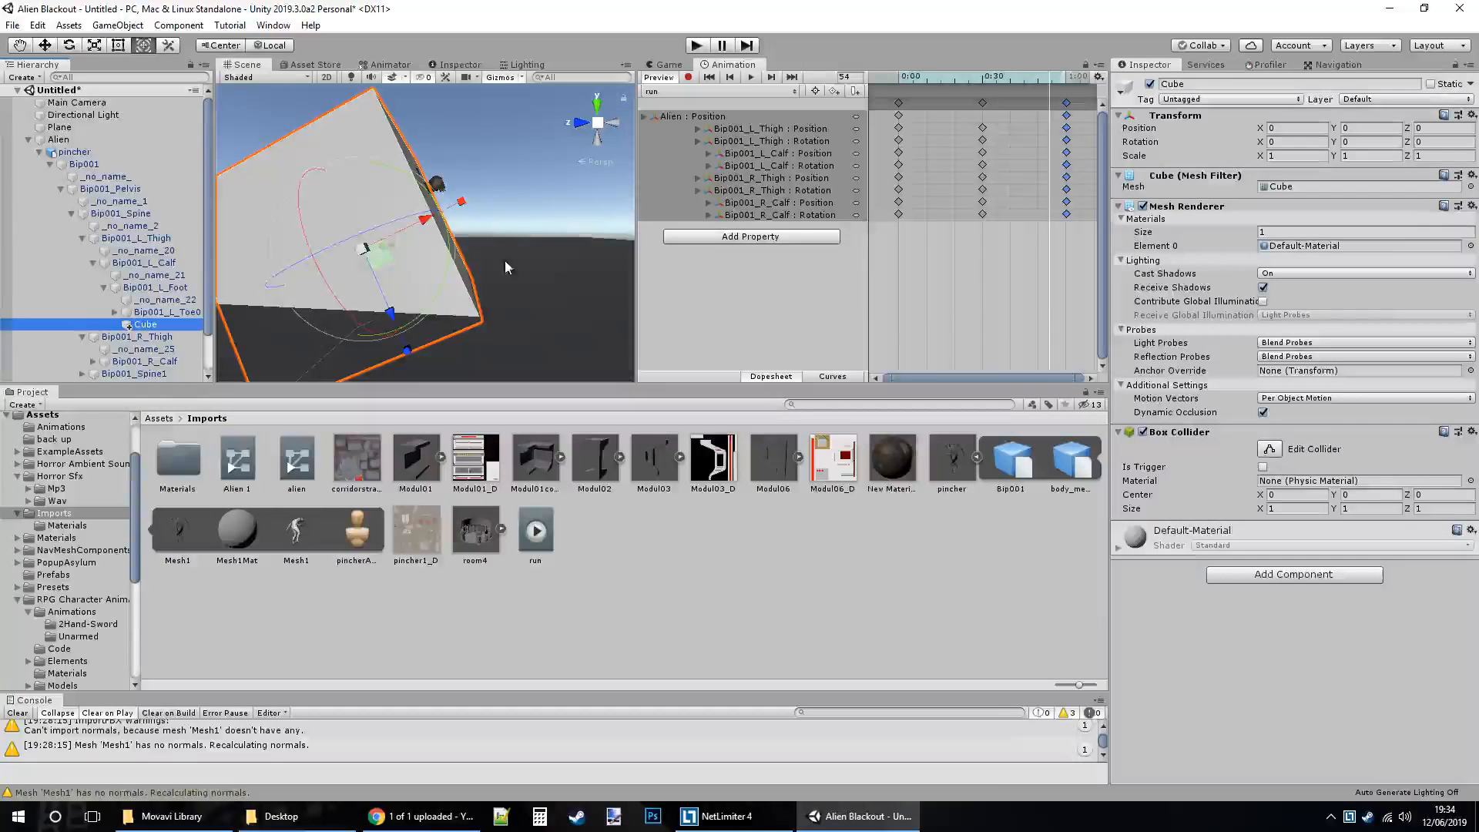
{"action": "left_click_drag", "start_coordinate": [362, 249], "coordinate": [298, 271]}
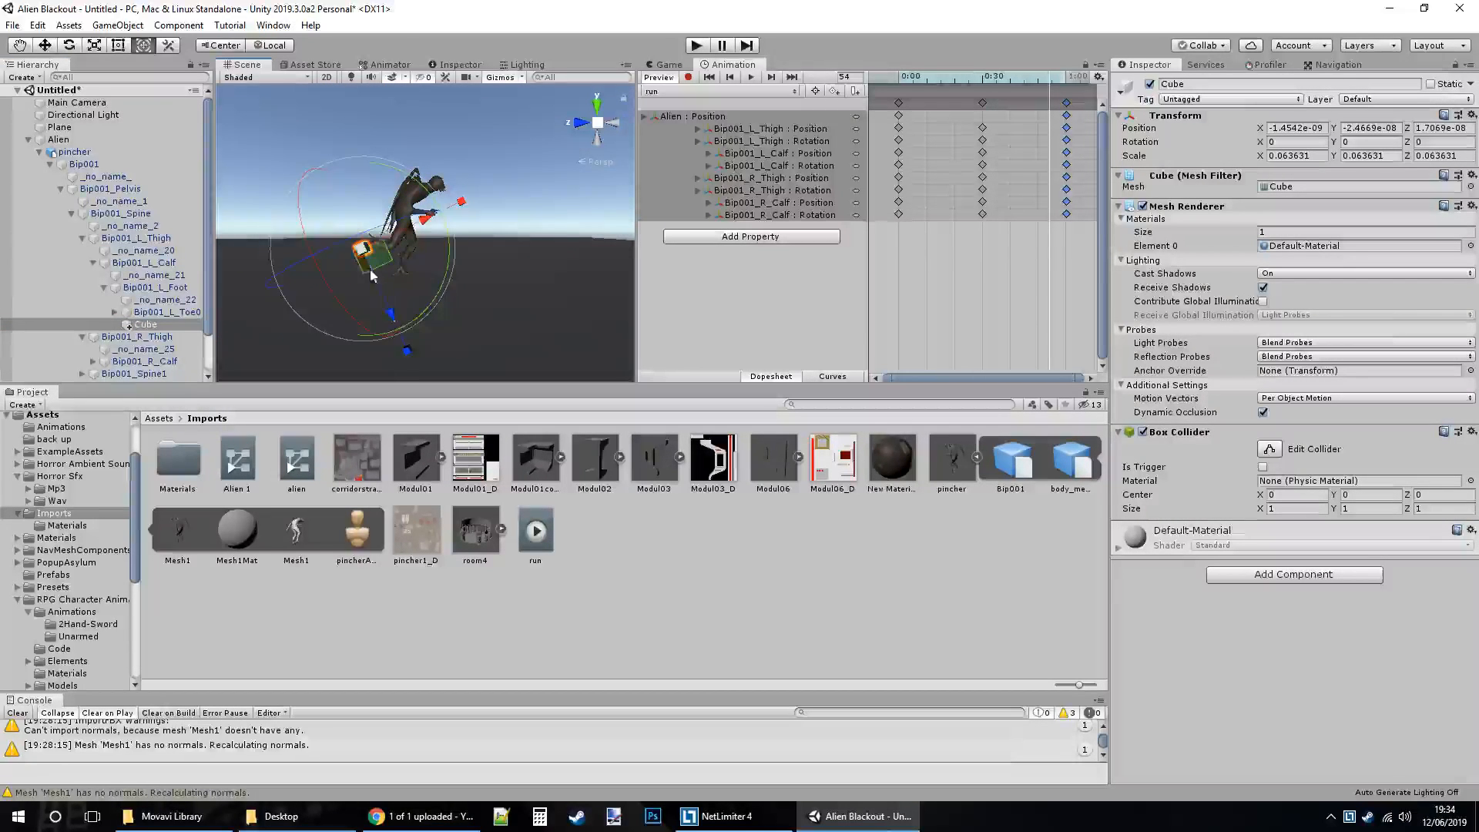
{"action": "left_click_drag", "start_coordinate": [402, 344], "coordinate": [442, 406]}
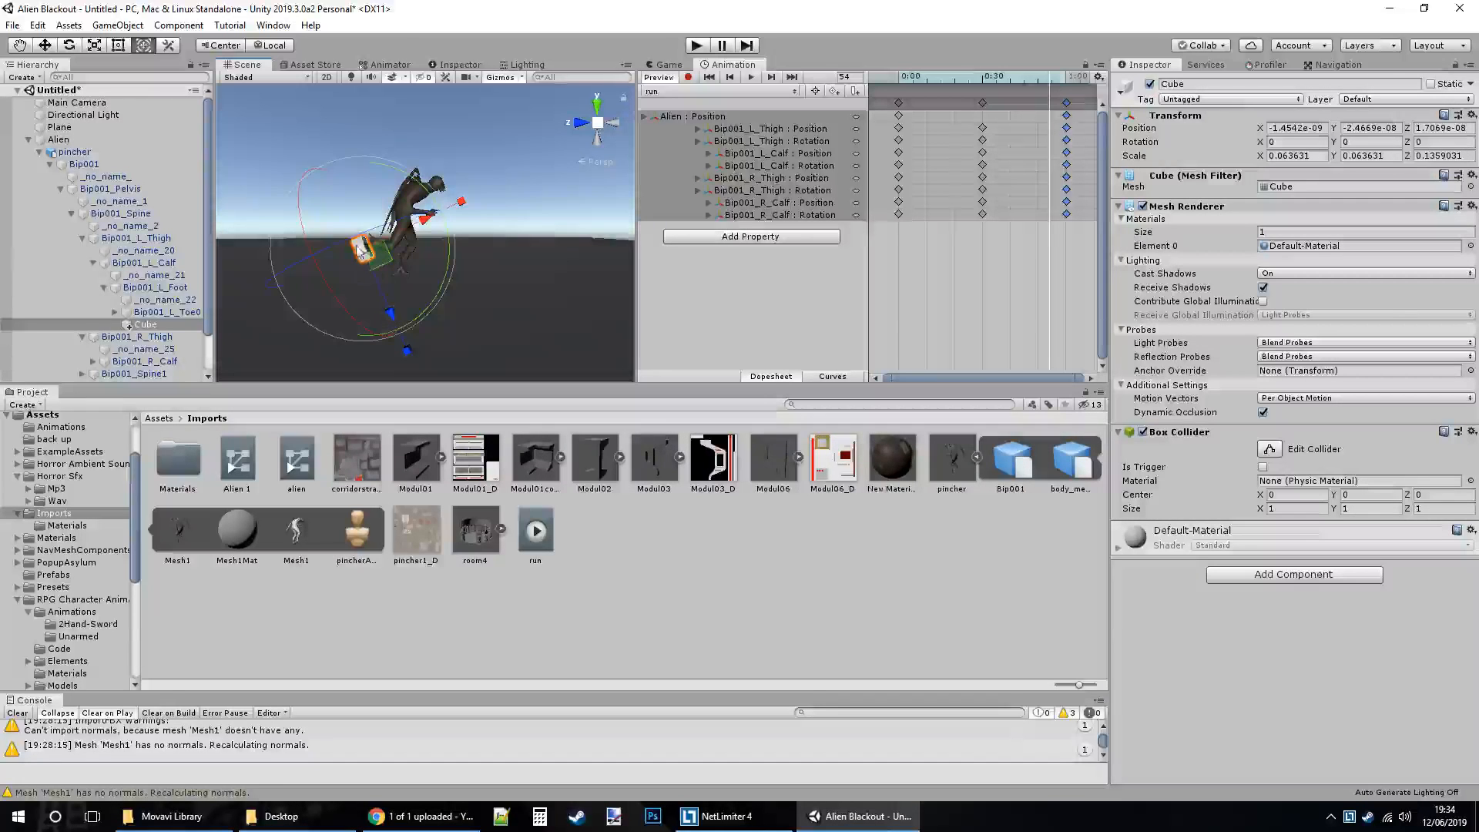
Preview the run animation with the cube attached to the left foot, and delete the cube.
{"action": "left_click", "coordinate": [751, 77]}
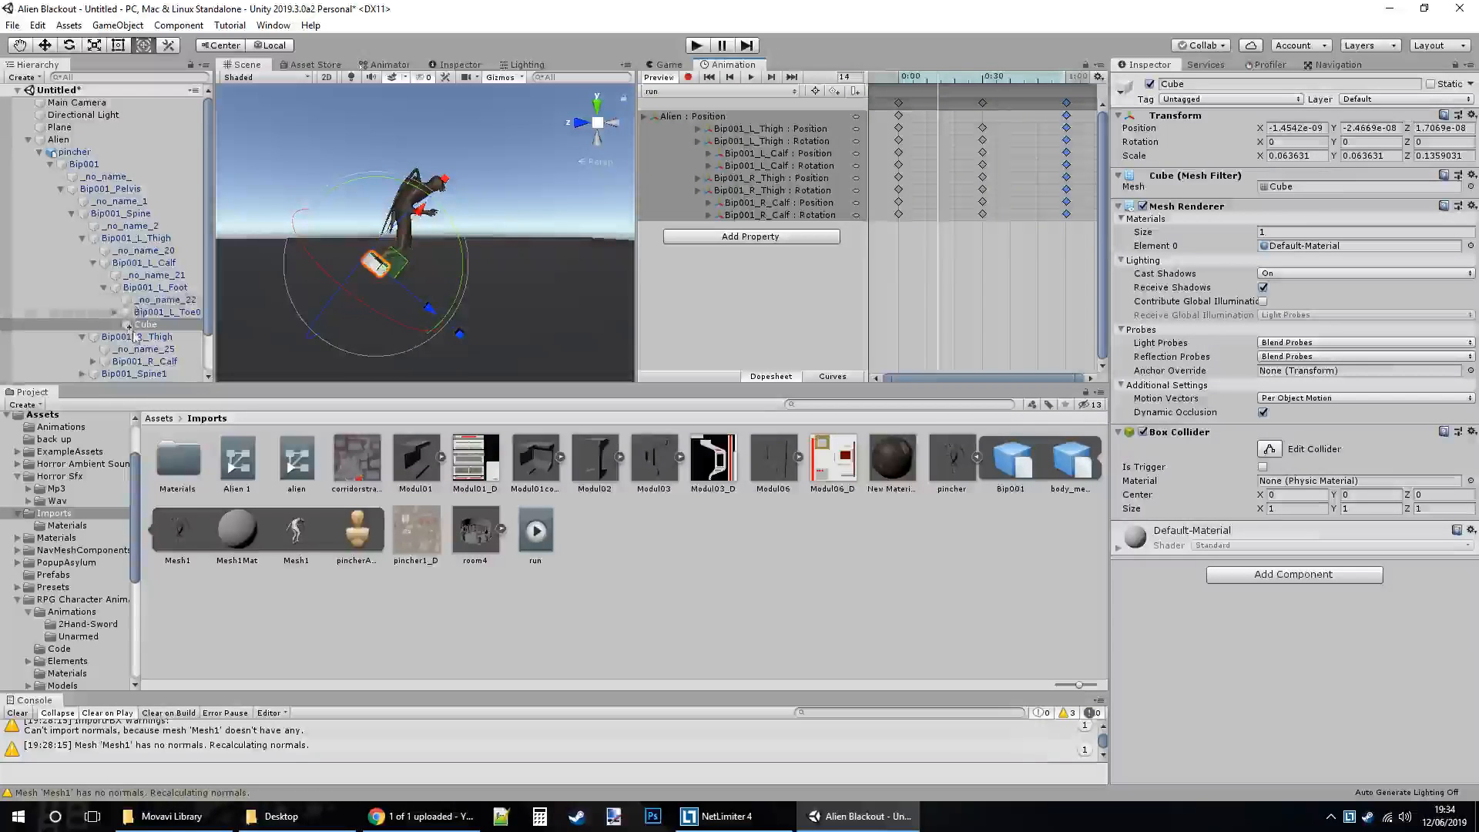
{"action": "left_click", "coordinate": [135, 325]}
{"action": "key", "text": "Delete"}
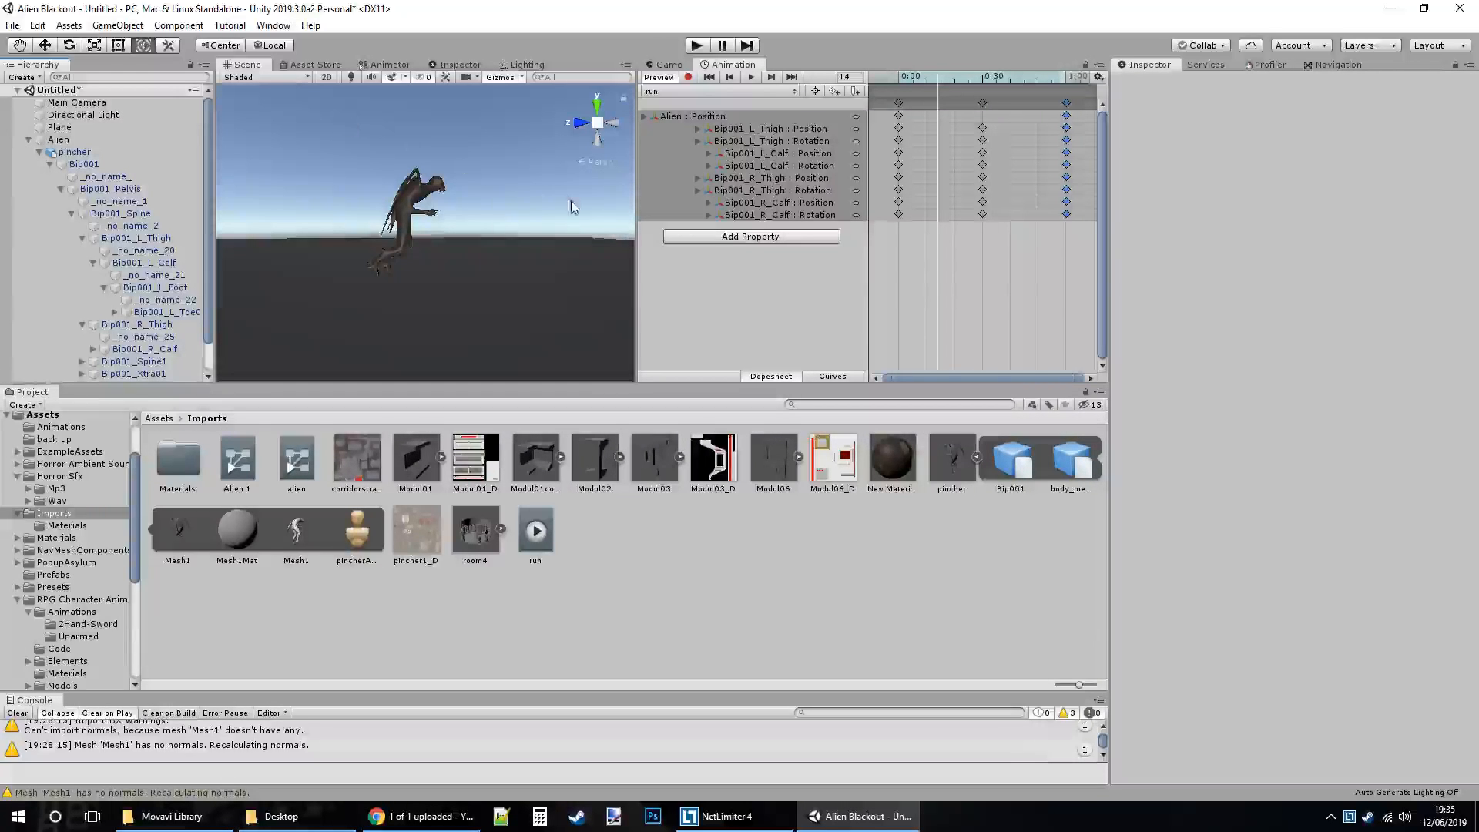
Create a new animation clip named jump in the Imports folder.
{"action": "left_click", "coordinate": [738, 91]}
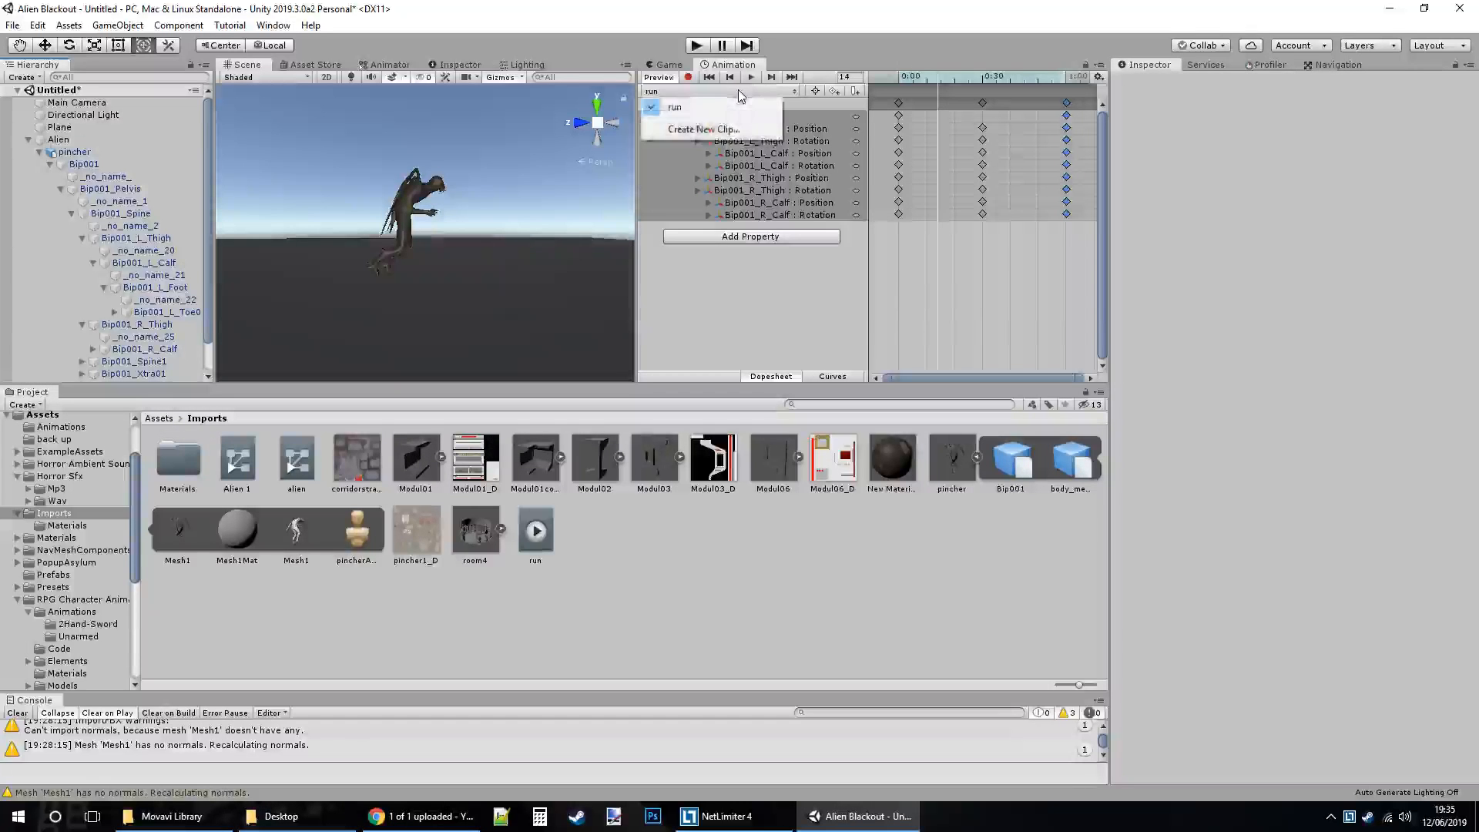
{"action": "left_click", "coordinate": [689, 129]}
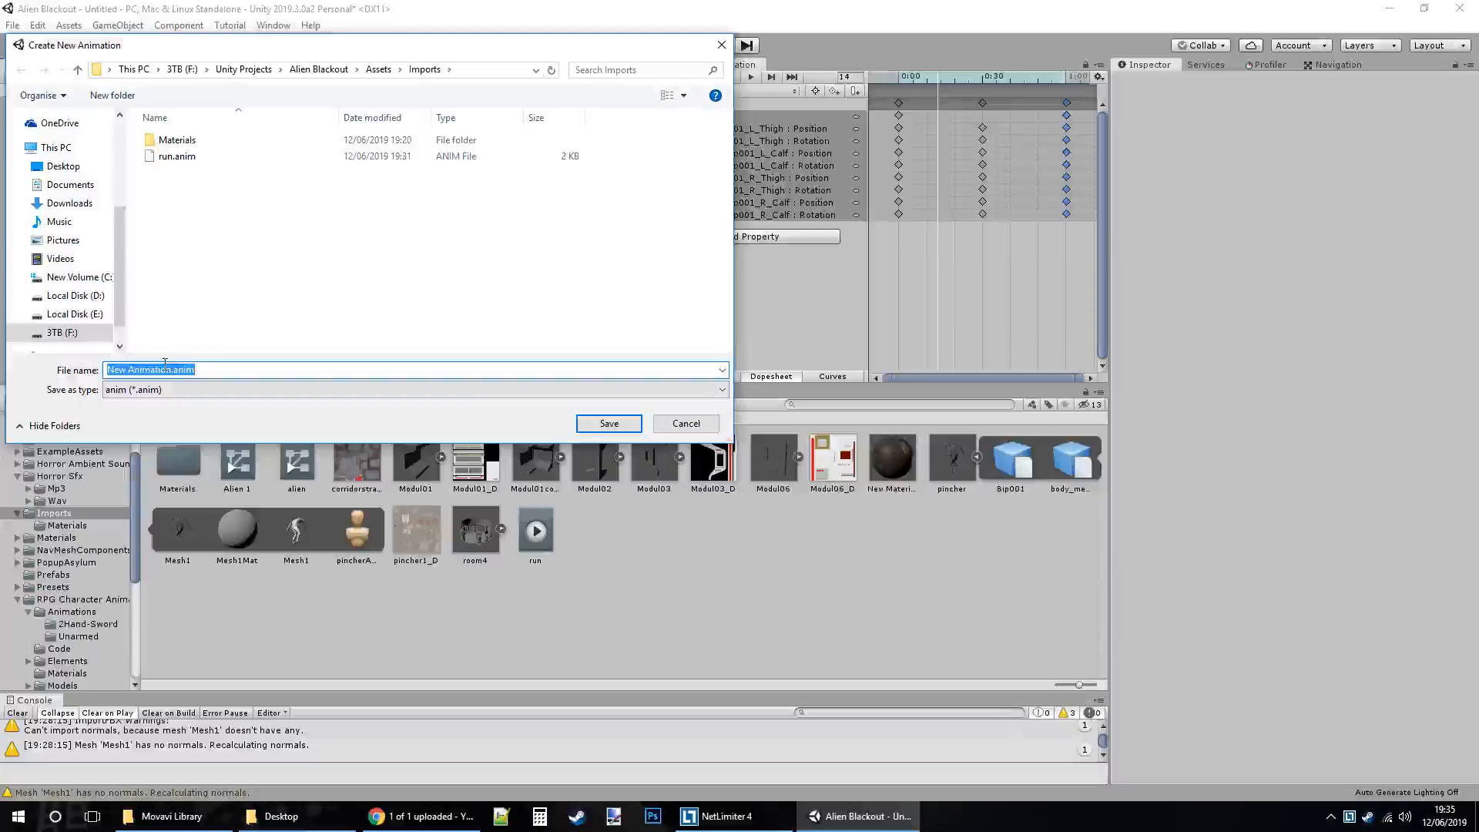
{"action": "type", "text": "jump"}
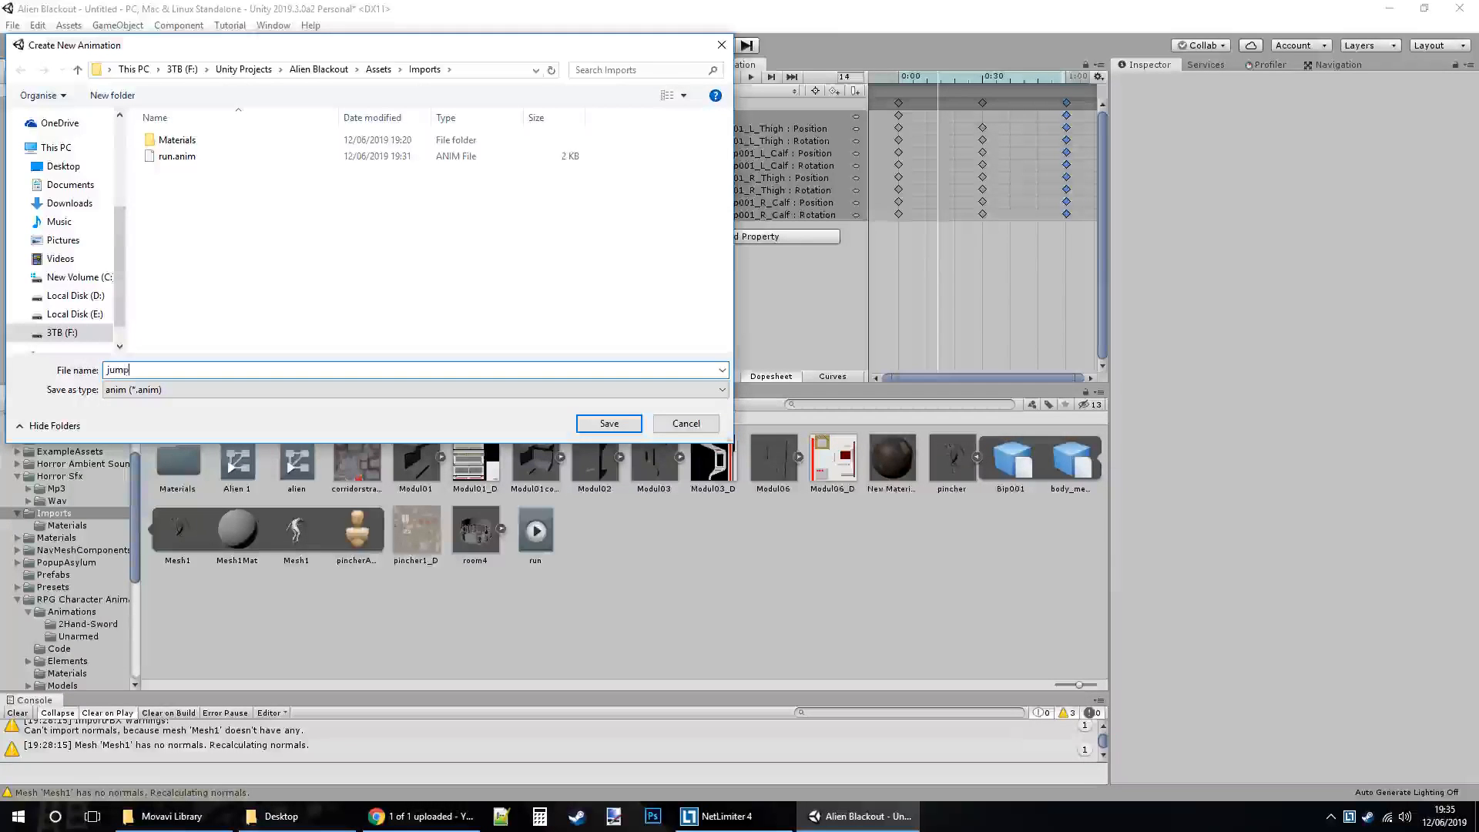
{"action": "key", "text": "Return"}
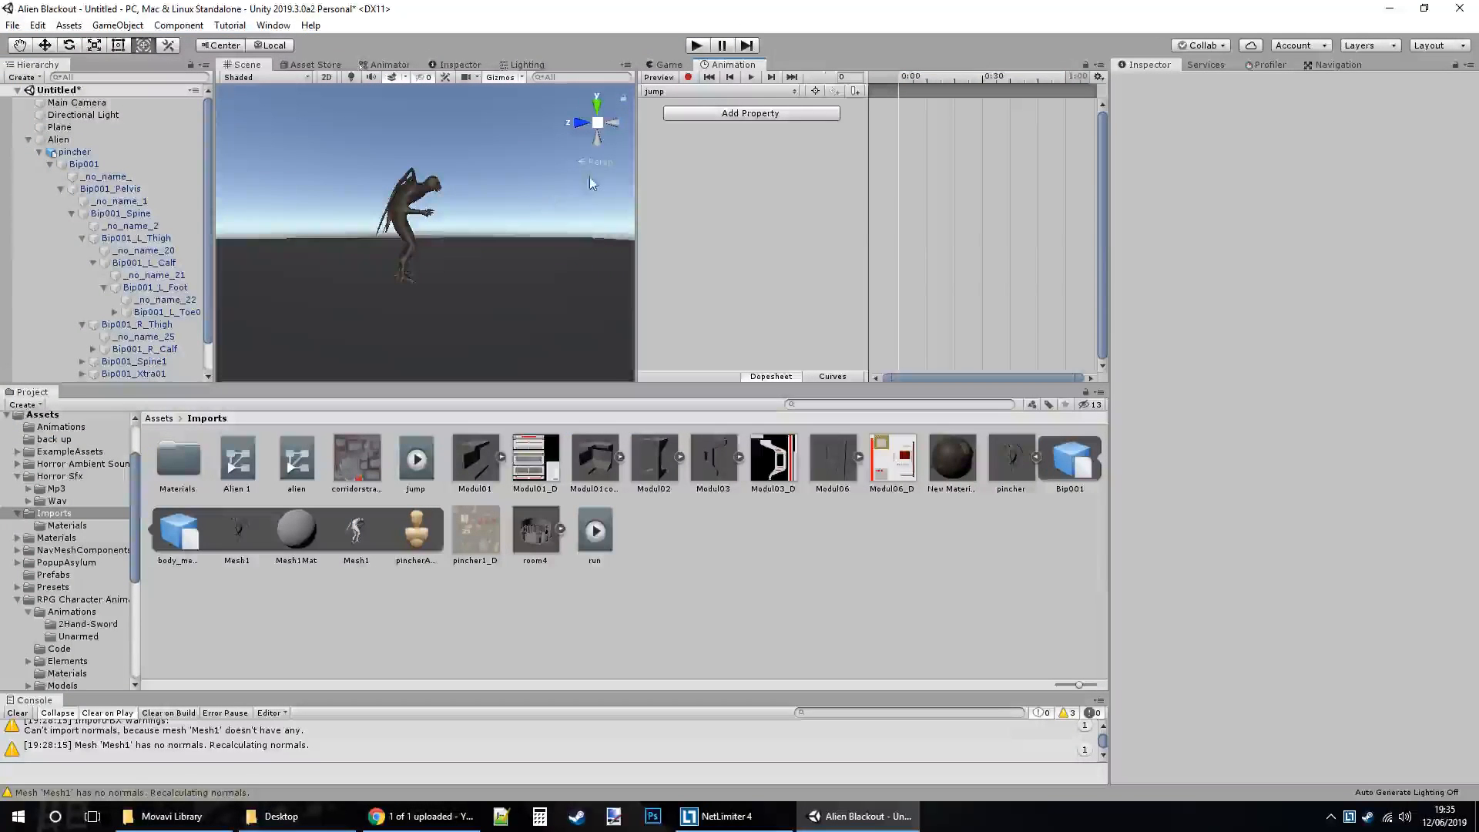
Start recording the jump clip and key the Alien object's position at frame 0 as 0, 0, 0.
{"action": "left_click", "coordinate": [67, 139]}
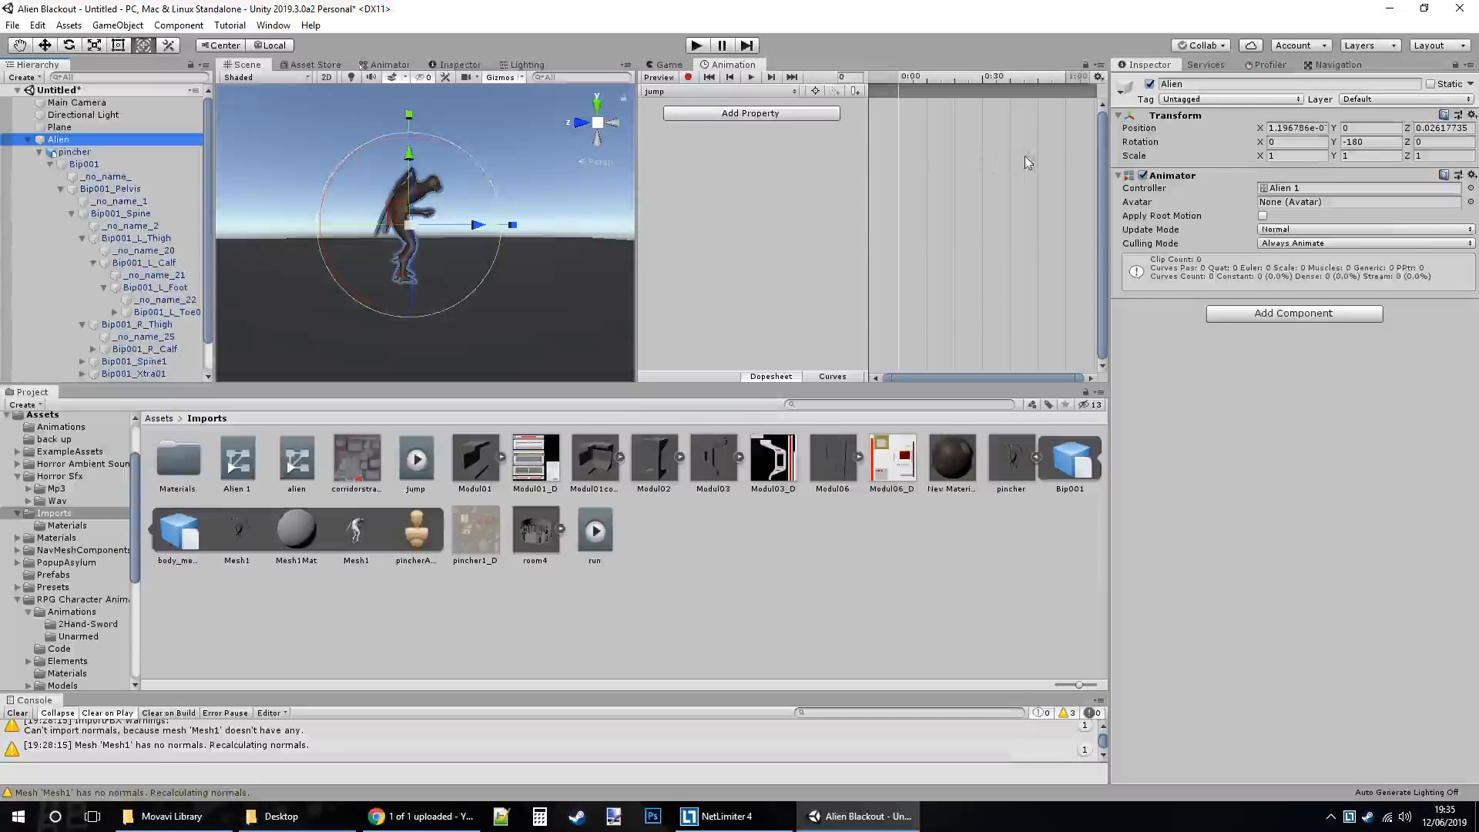
{"action": "left_click", "coordinate": [691, 77]}
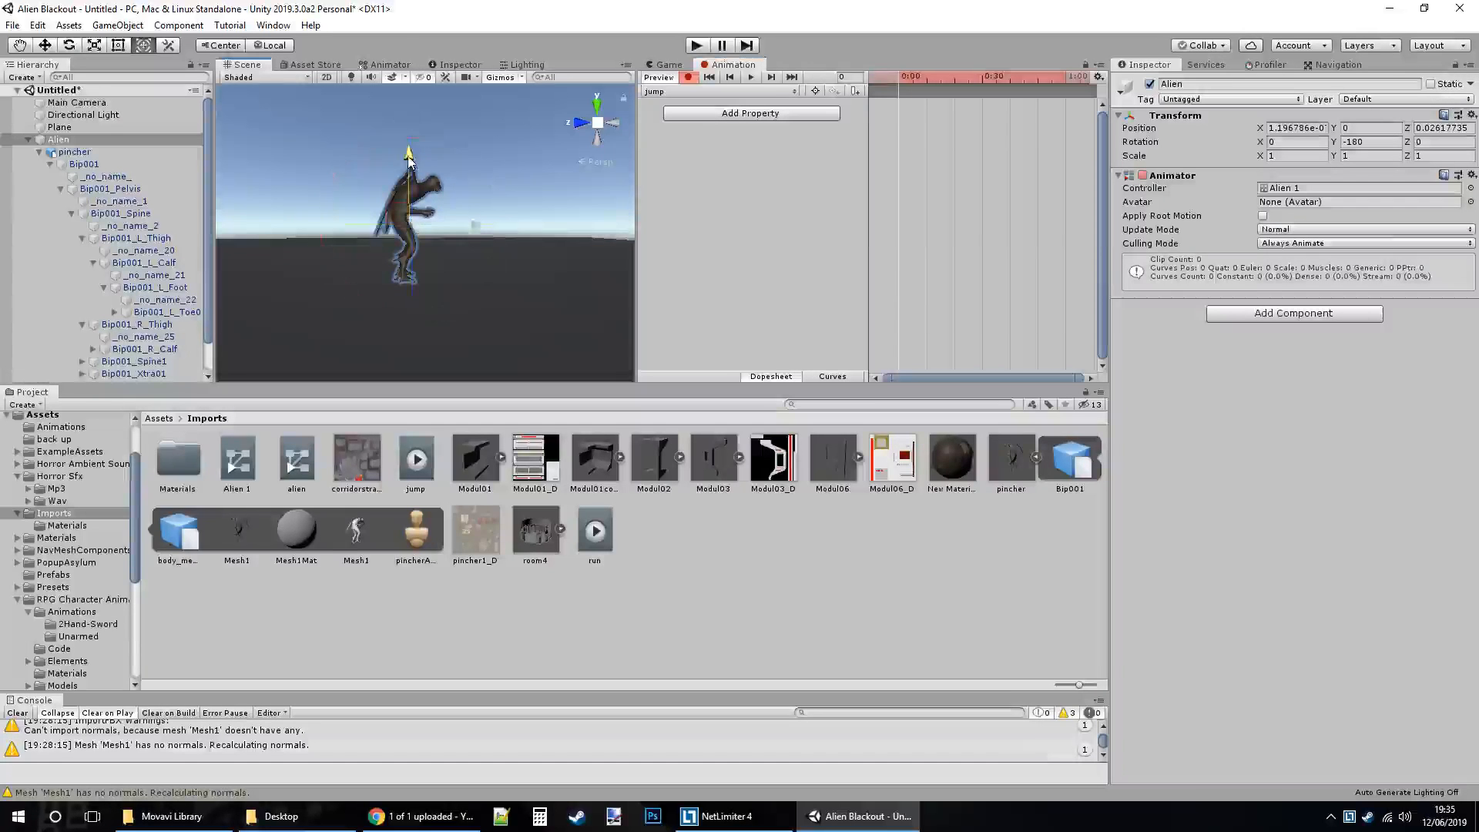
{"action": "left_click_drag", "start_coordinate": [409, 160], "coordinate": [409, 162]}
{"action": "left_click", "coordinate": [1296, 128]}
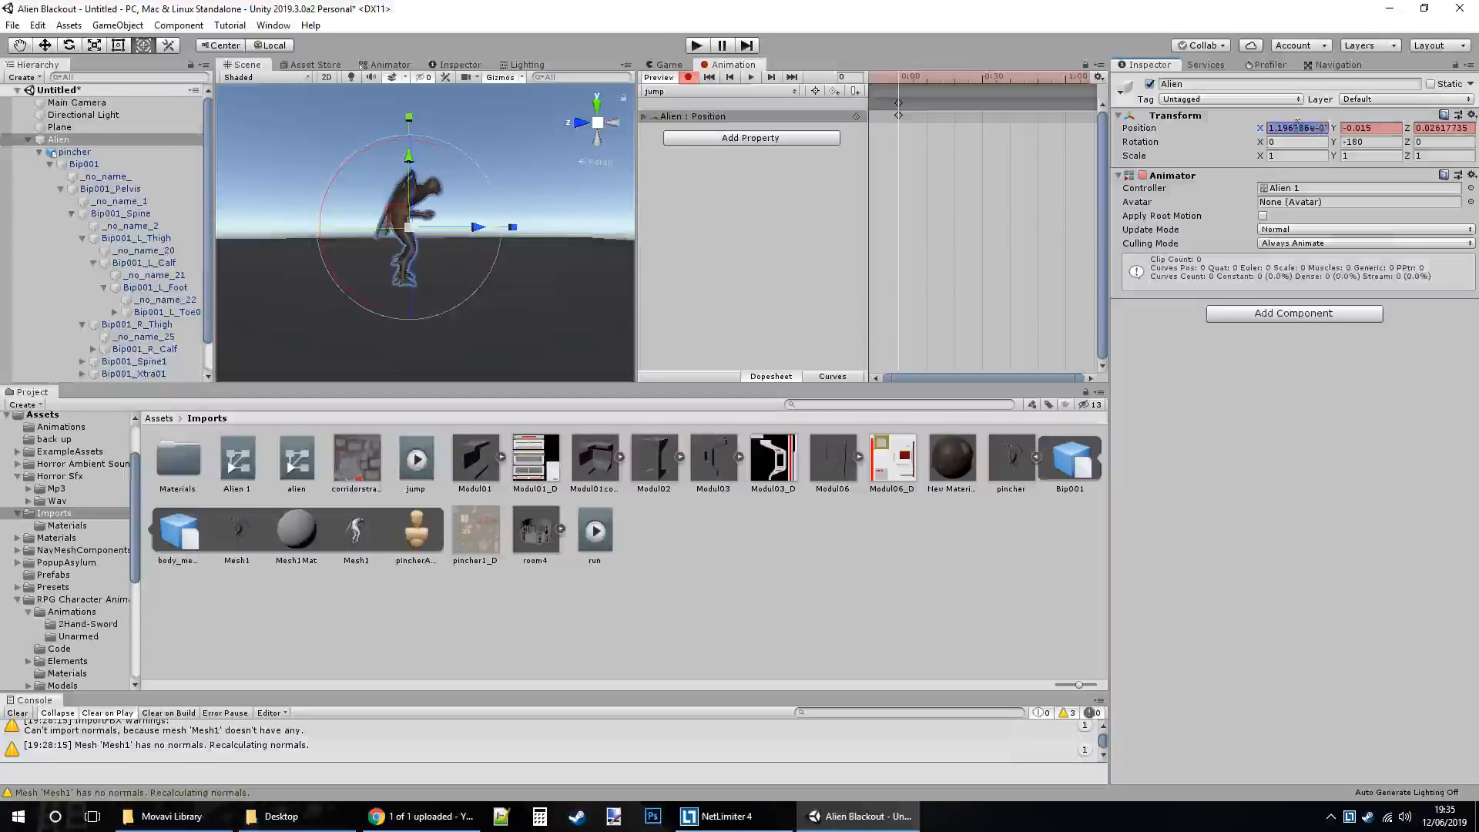
{"action": "type", "text": "0"}
{"action": "key", "text": "Tab"}
{"action": "type", "text": "0"}
{"action": "key", "text": "Tab"}
{"action": "type", "text": "0"}
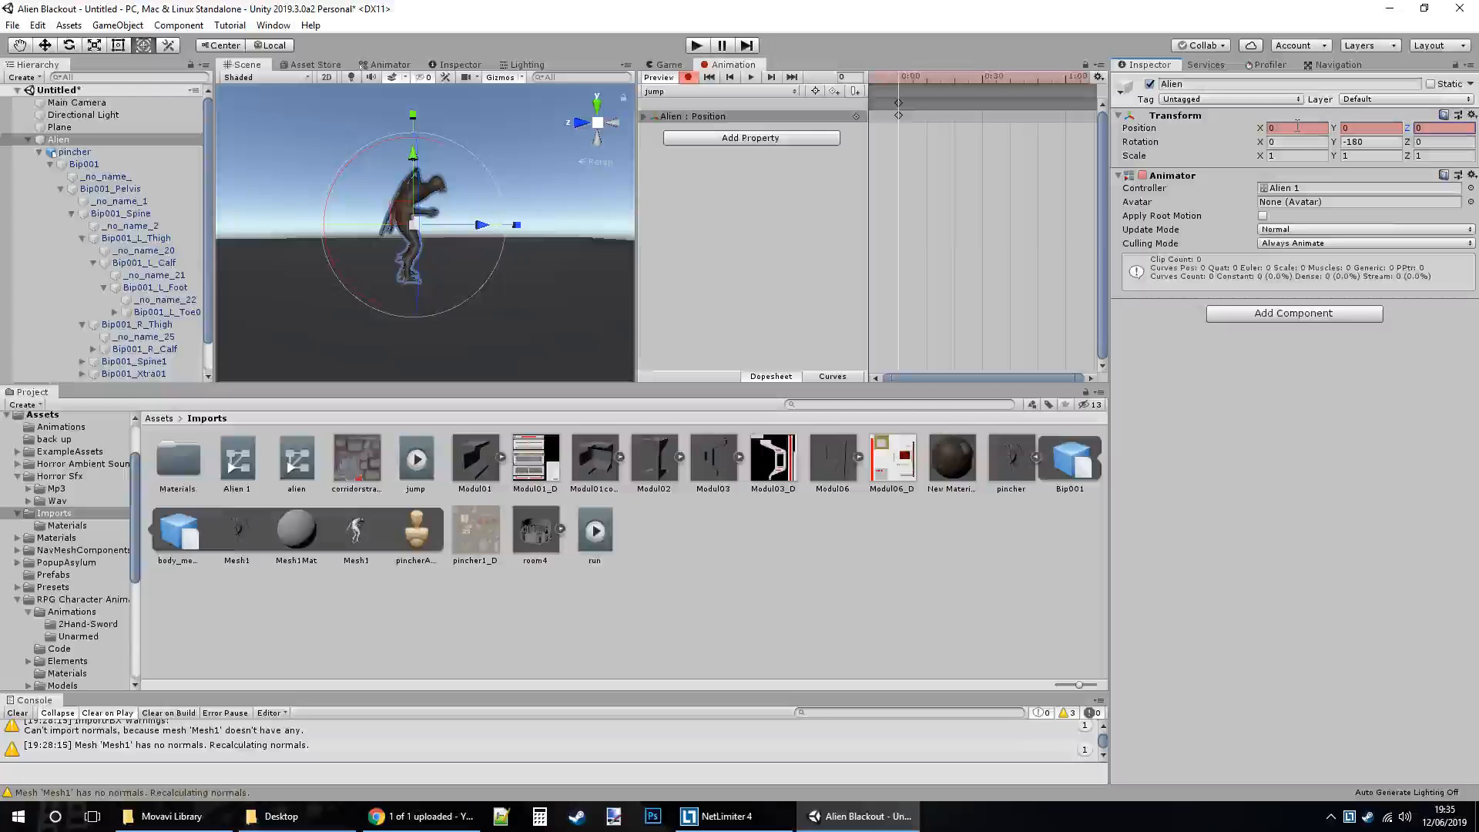
At frame 30, lower Bip001_Spine to a position of about 0.121, 0, -0.059.
{"action": "left_click", "coordinate": [983, 76]}
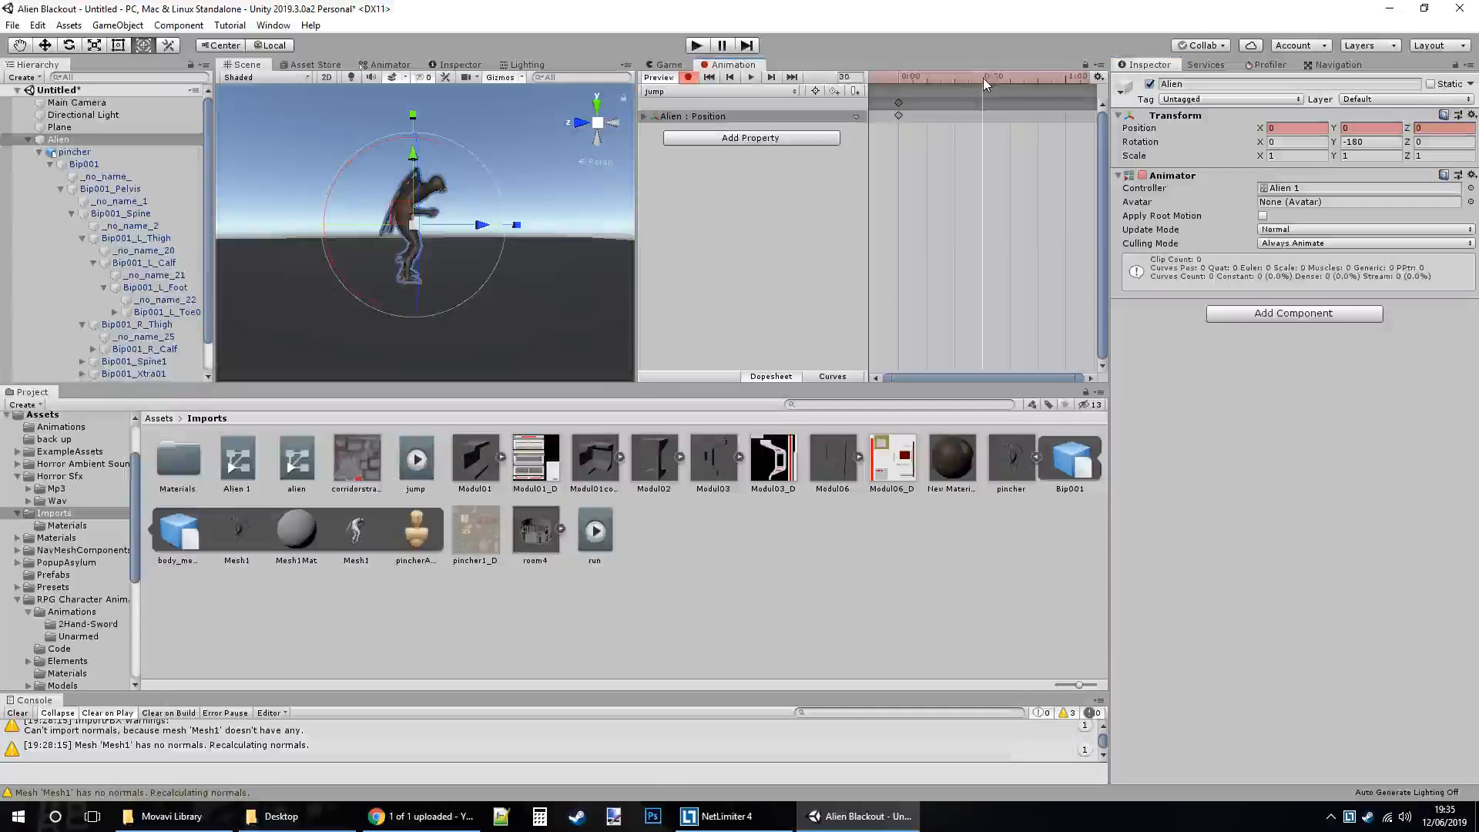
{"action": "left_click", "coordinate": [133, 239]}
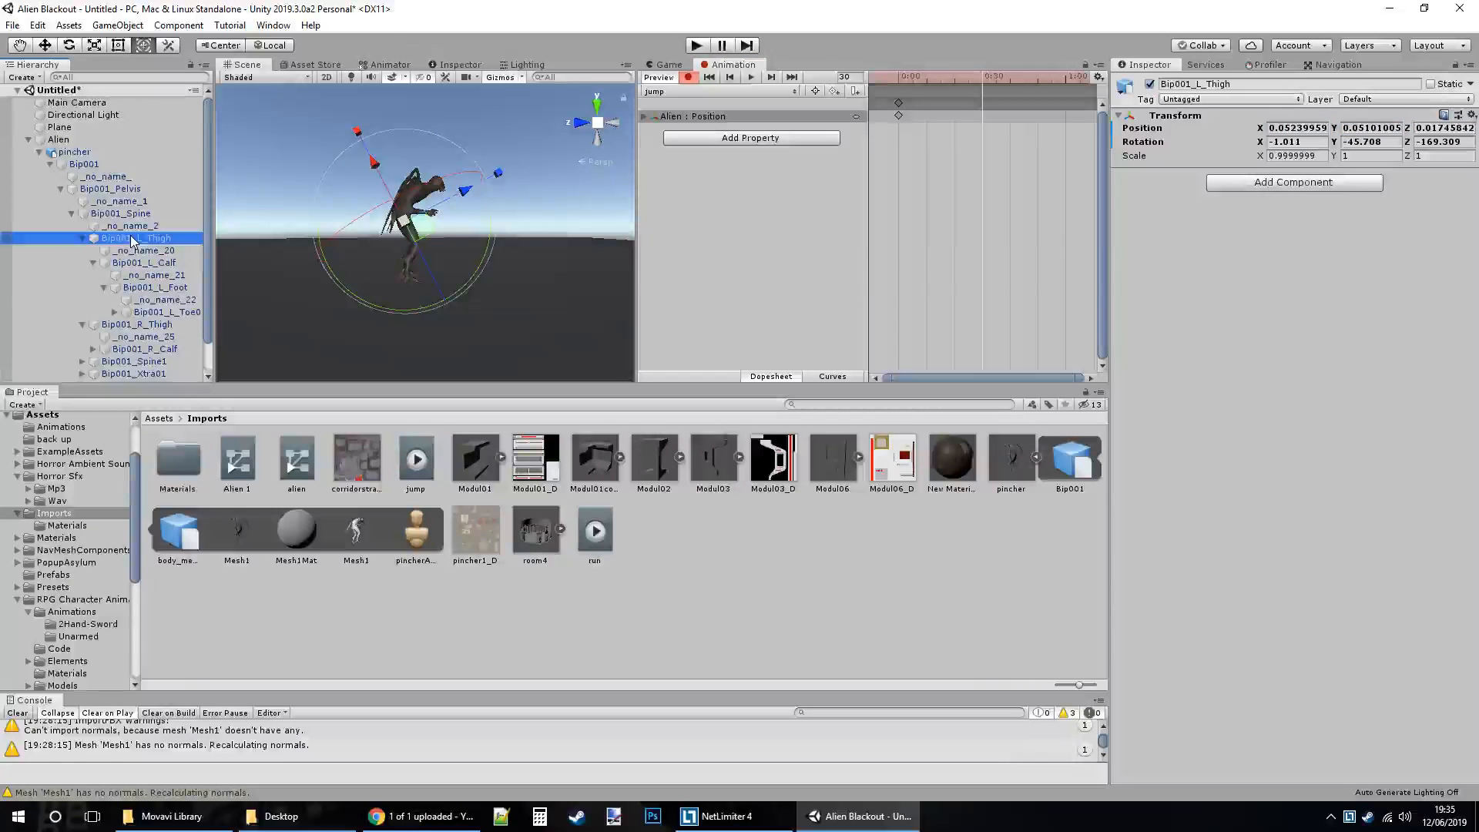
{"action": "left_click", "coordinate": [127, 214]}
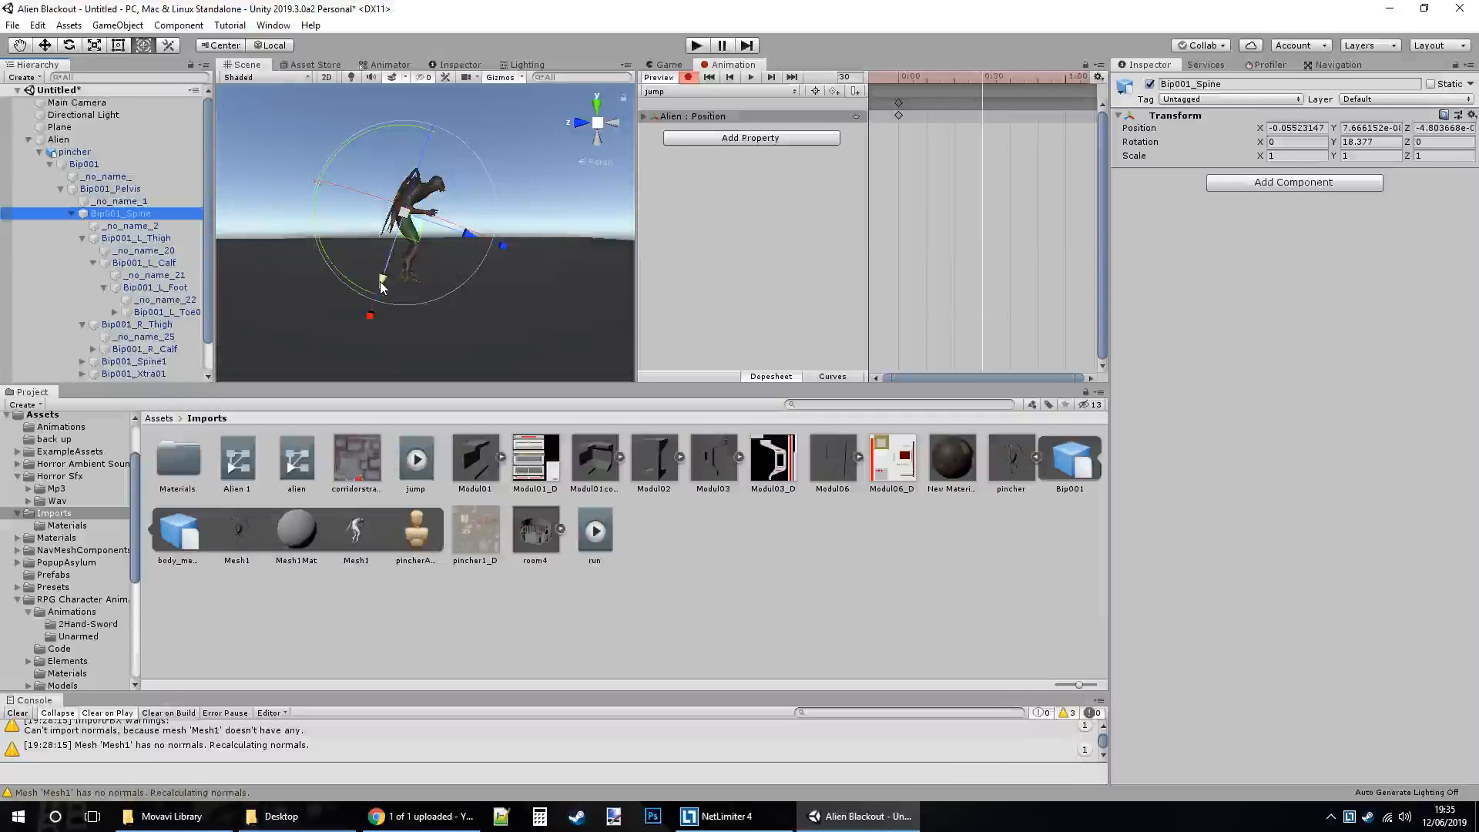
{"action": "left_click_drag", "start_coordinate": [381, 281], "coordinate": [373, 311]}
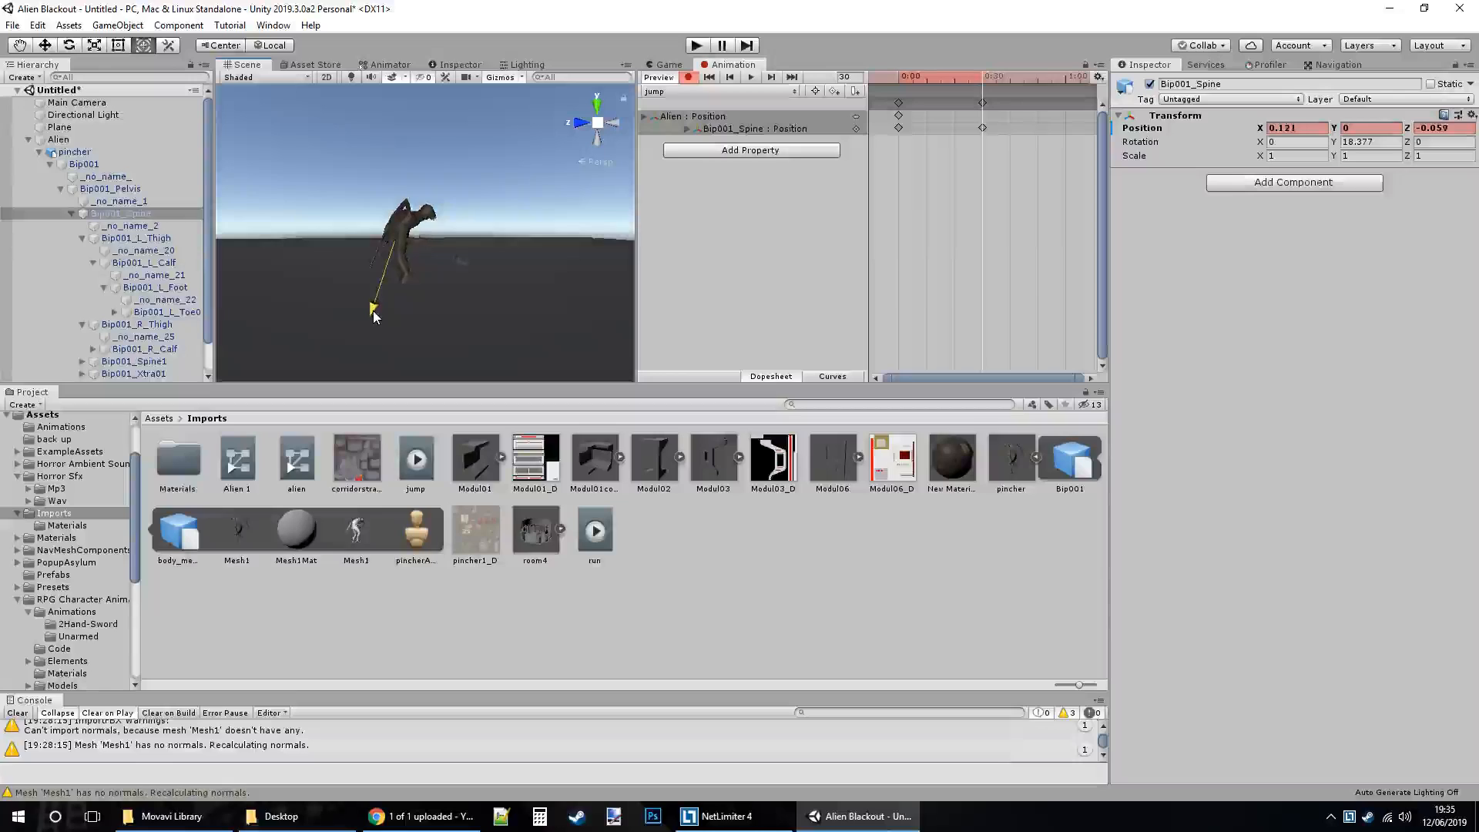
Swing both thighs forward at frame 30, rotating Bip001_L_Thigh to about 10.056, -120.28, -176.212 and Bip001_R_Thigh to about -10.055, -120.281, 176.212.
{"action": "left_click", "coordinate": [139, 238]}
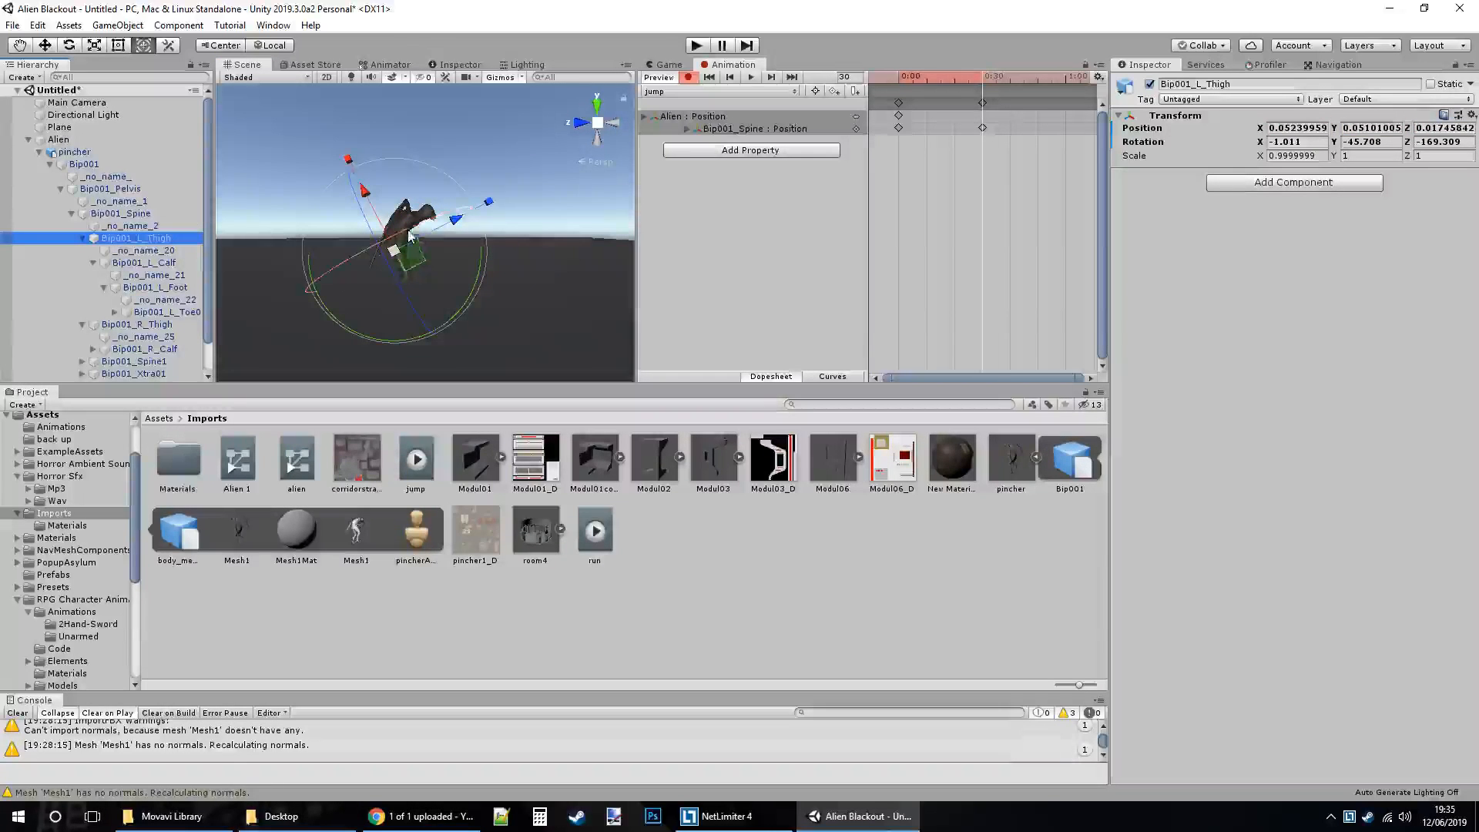
{"action": "left_click_drag", "start_coordinate": [482, 269], "coordinate": [535, 96]}
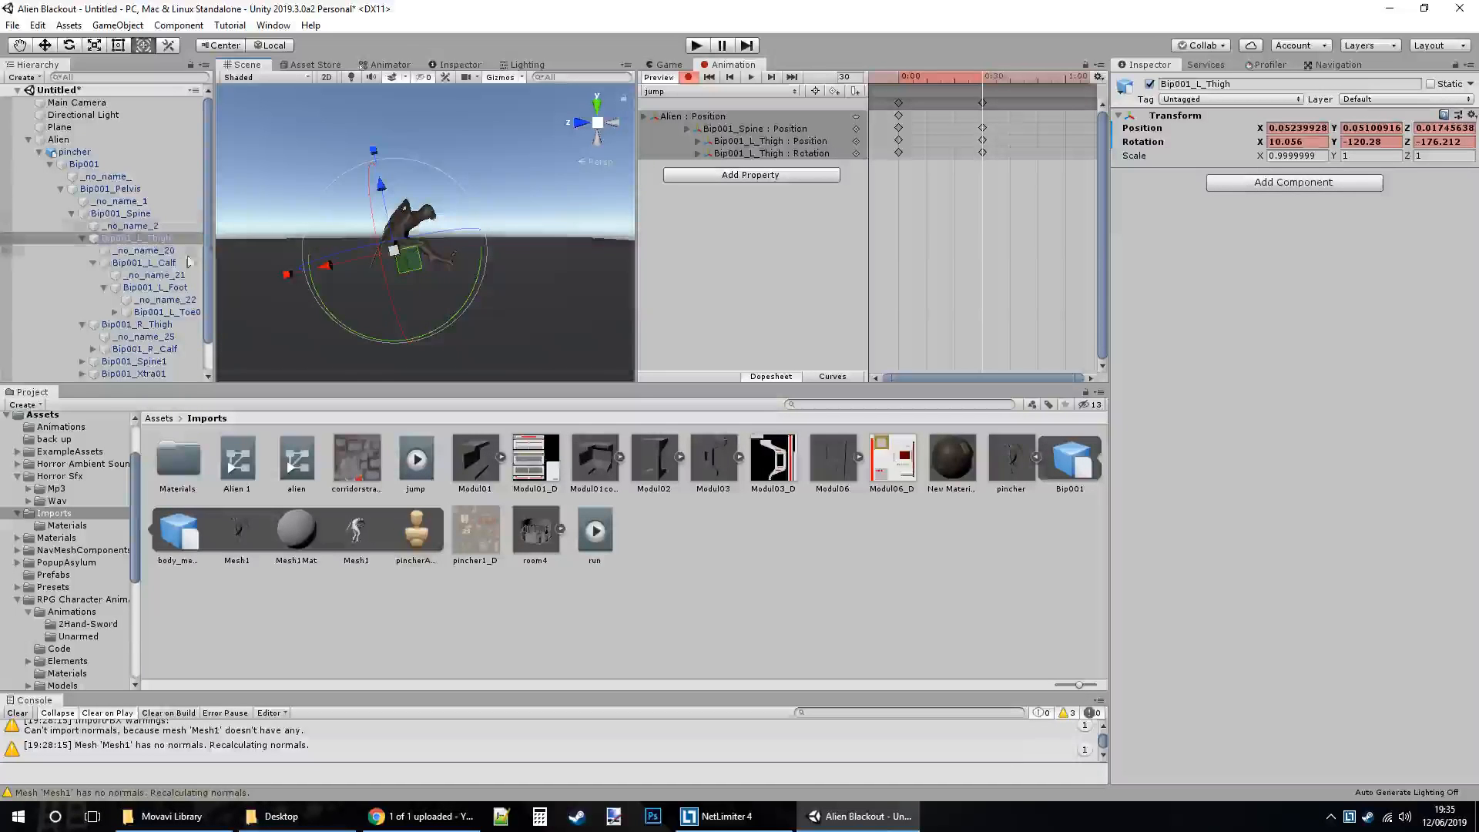
{"action": "left_click", "coordinate": [139, 324]}
{"action": "left_click_drag", "start_coordinate": [313, 288], "coordinate": [647, 316]}
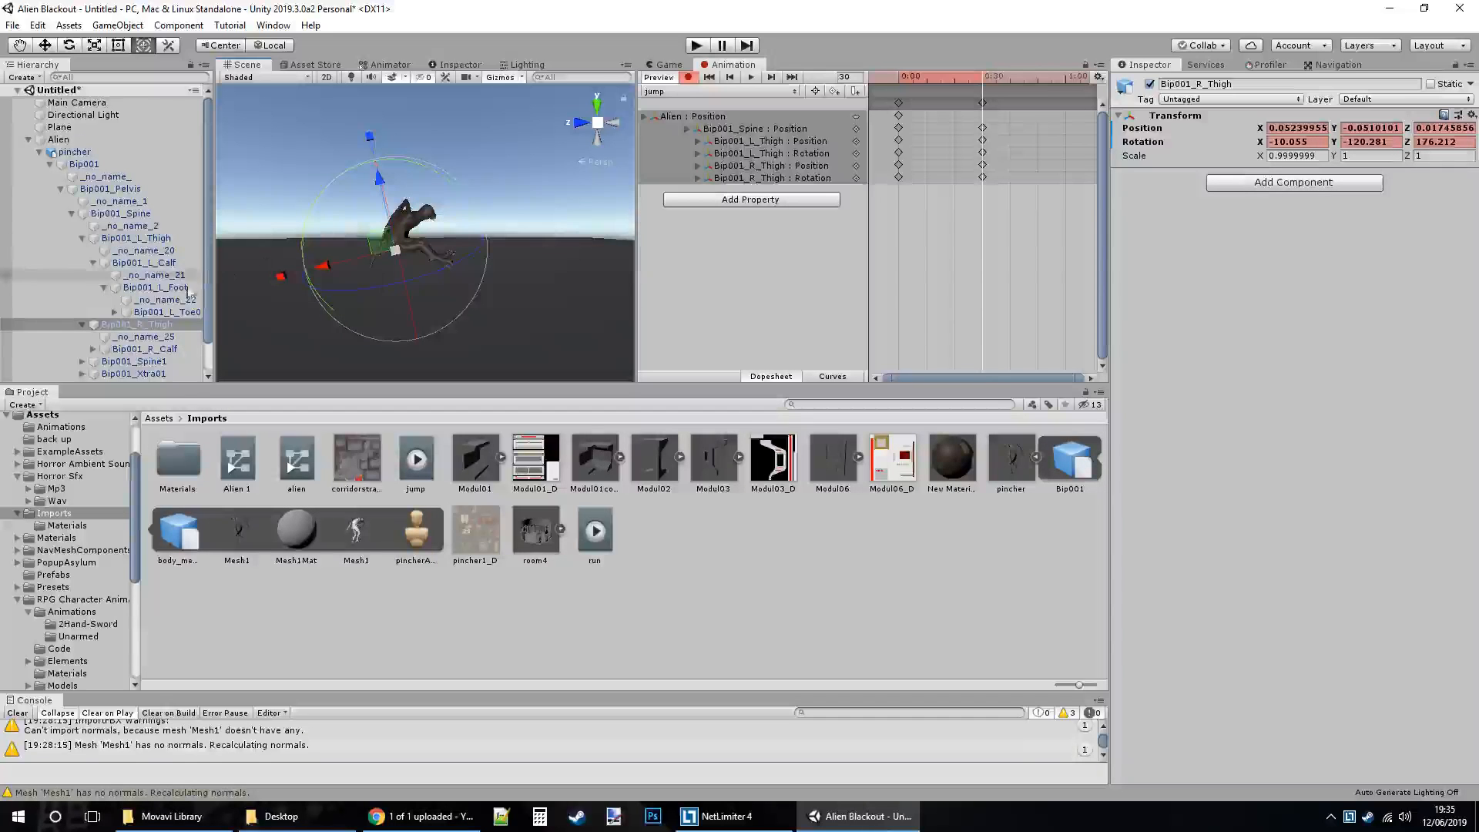
Bend Bip001_R_Calf and Bip001_L_Calf at frame 30 to a Y rotation of -137.867 degrees.
{"action": "left_click", "coordinate": [145, 349]}
{"action": "left_click_drag", "start_coordinate": [430, 167], "coordinate": [664, 248]}
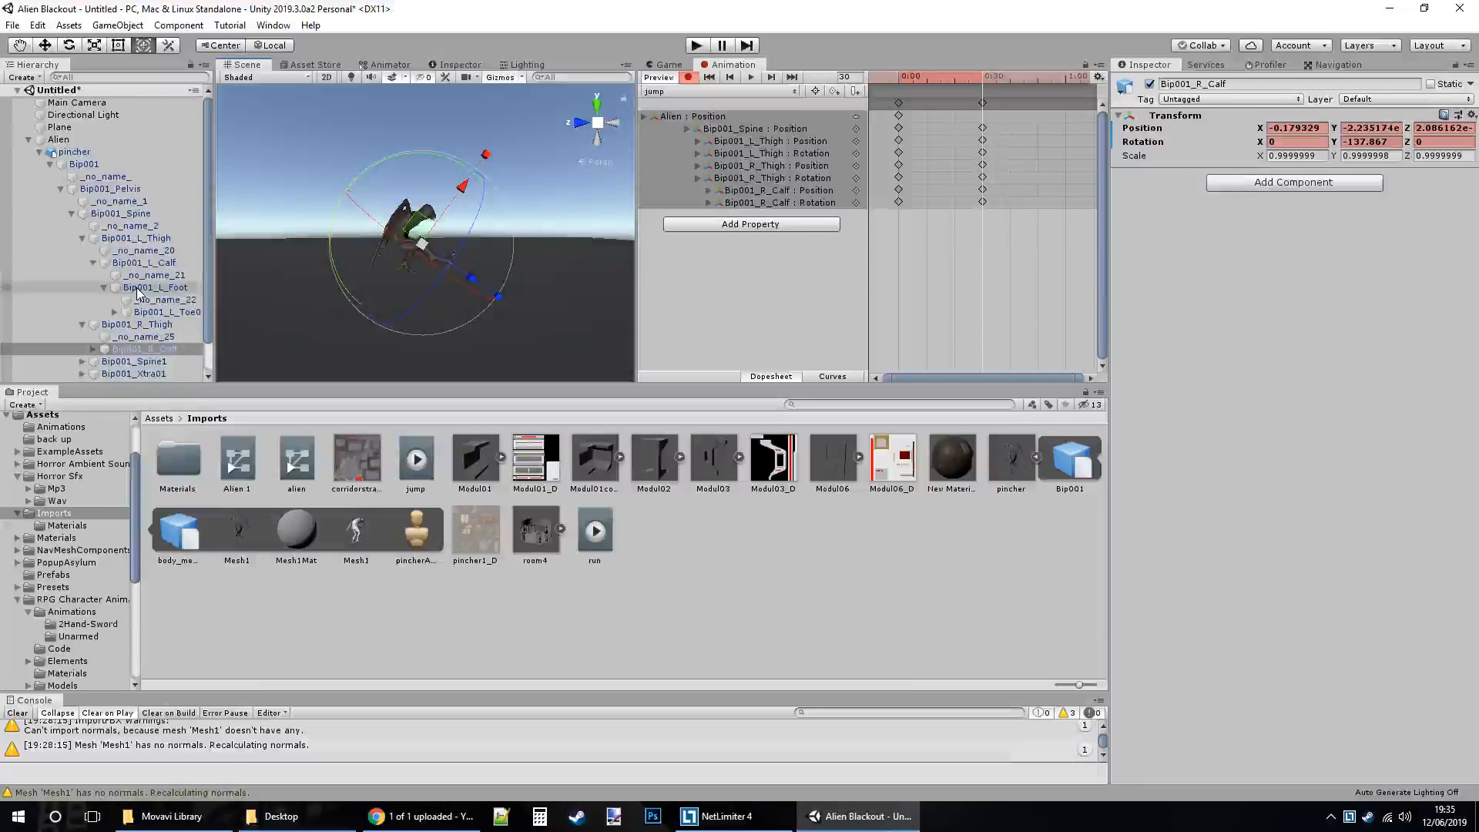
{"action": "left_click", "coordinate": [93, 263]}
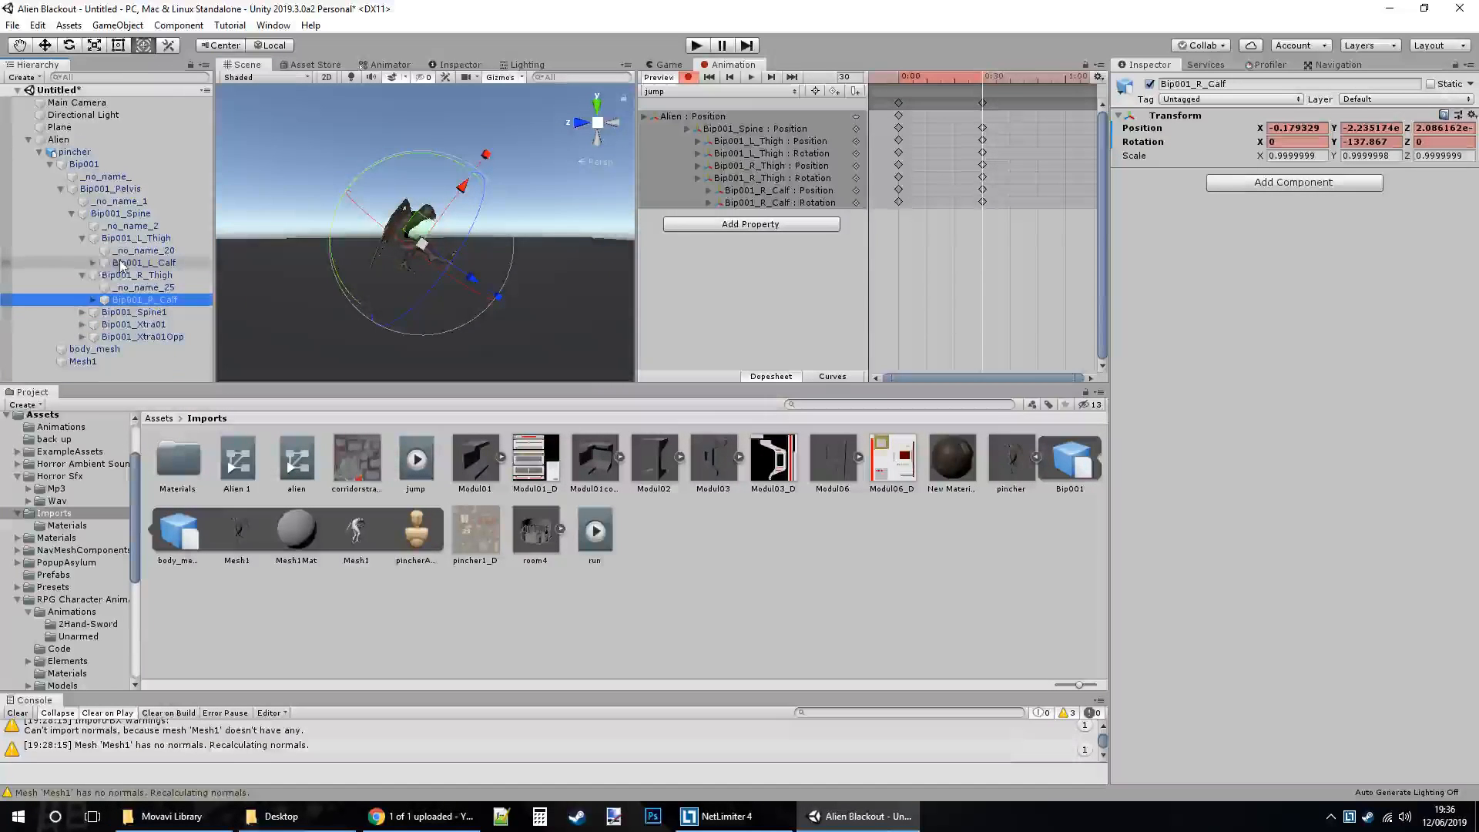
{"action": "left_click", "coordinate": [123, 263]}
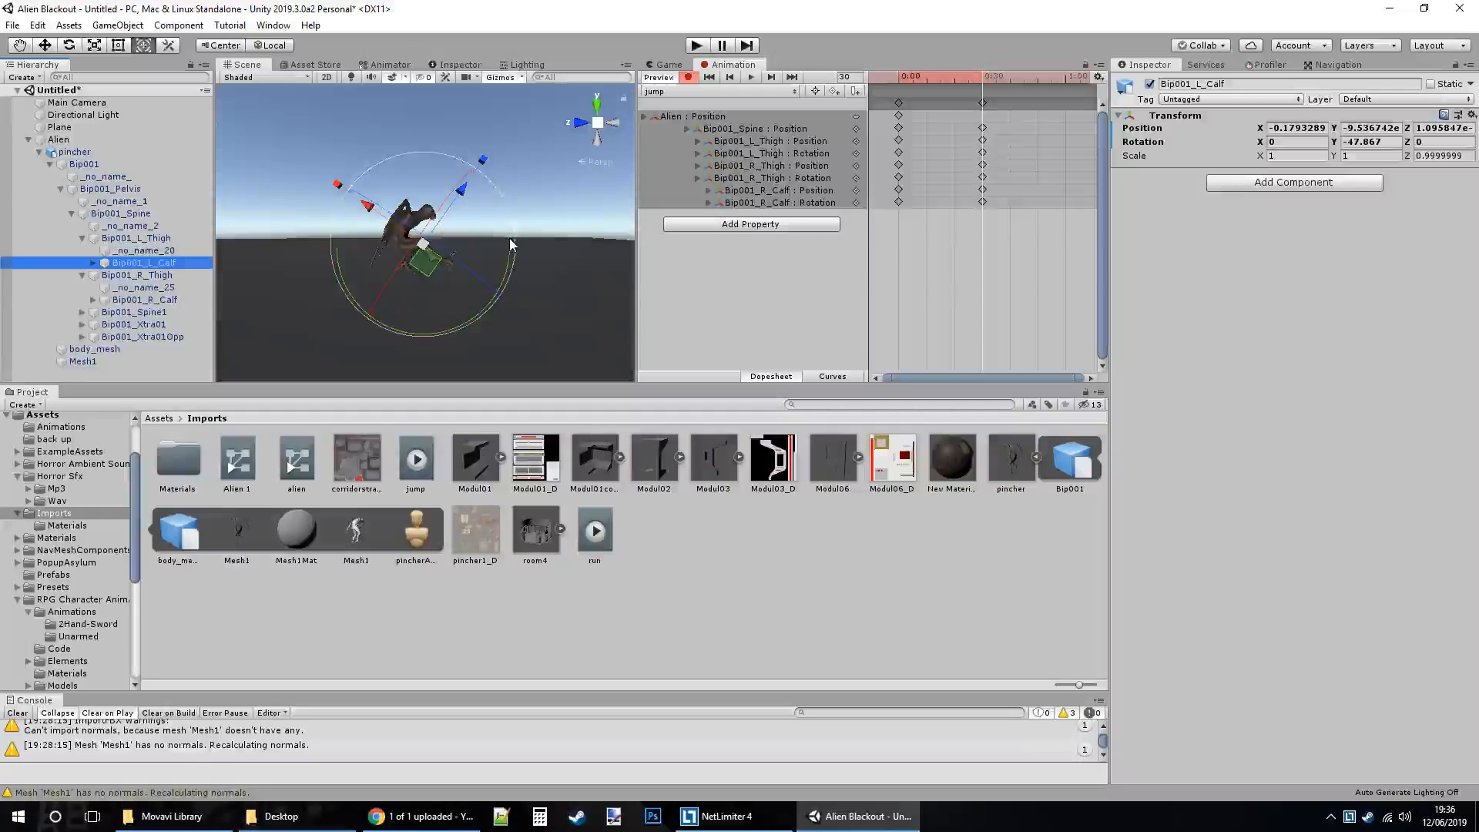
{"action": "left_click_drag", "start_coordinate": [511, 247], "coordinate": [303, 482]}
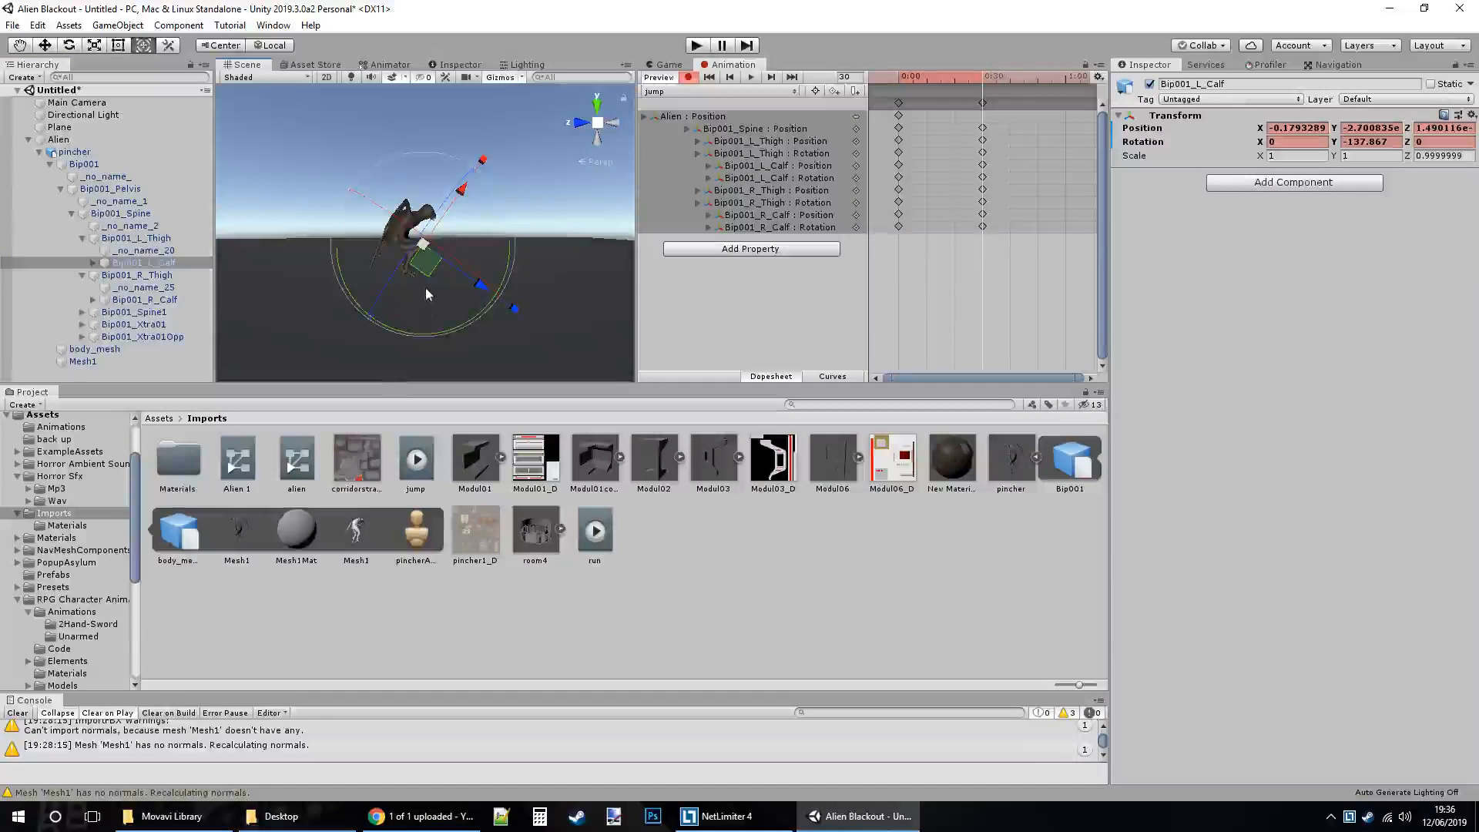
At frame 59, raise the whole Alien object to a Y position of 0.5.
{"action": "left_click", "coordinate": [1065, 75]}
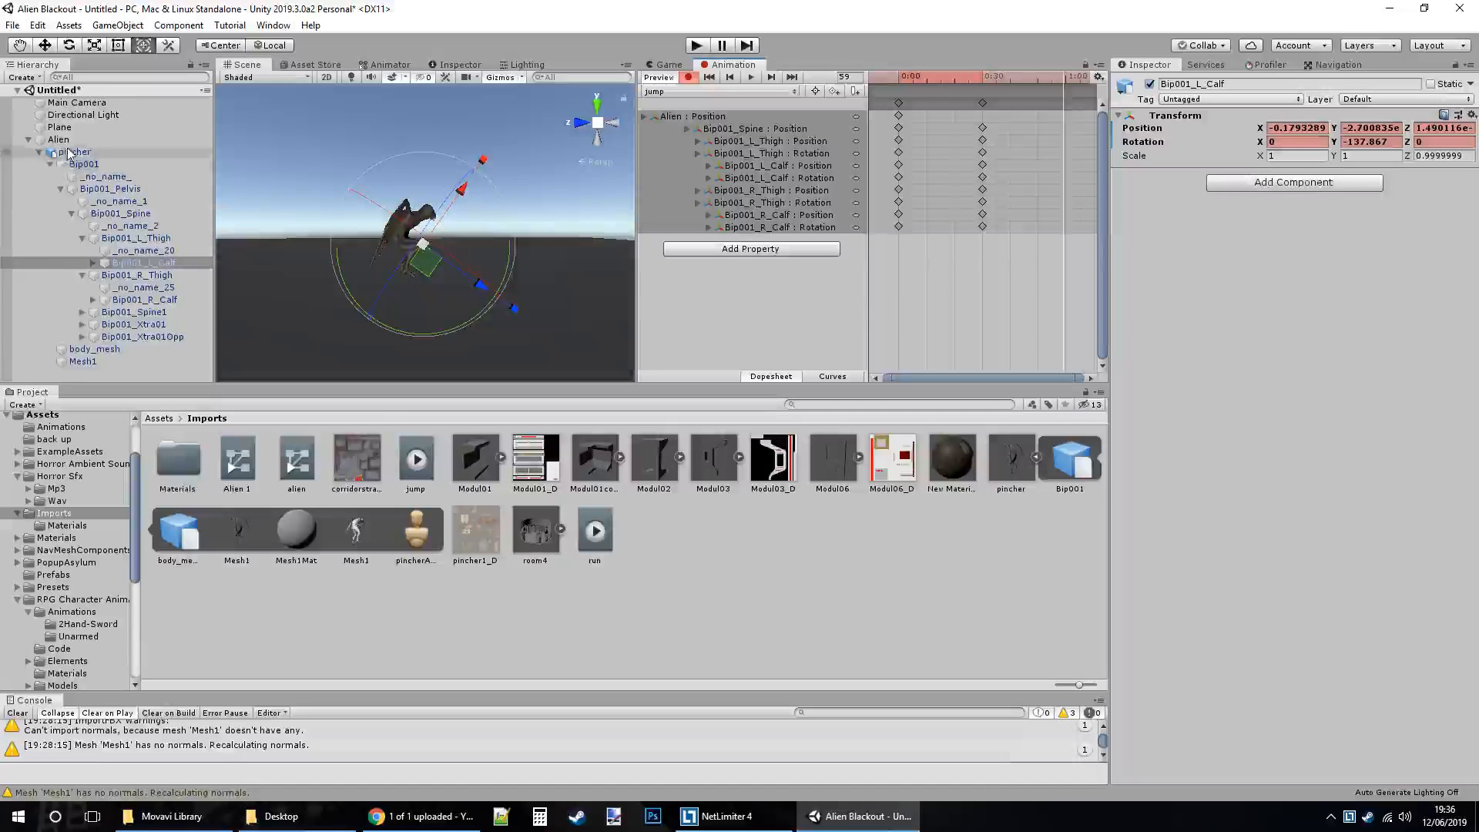
{"action": "left_click", "coordinate": [96, 189]}
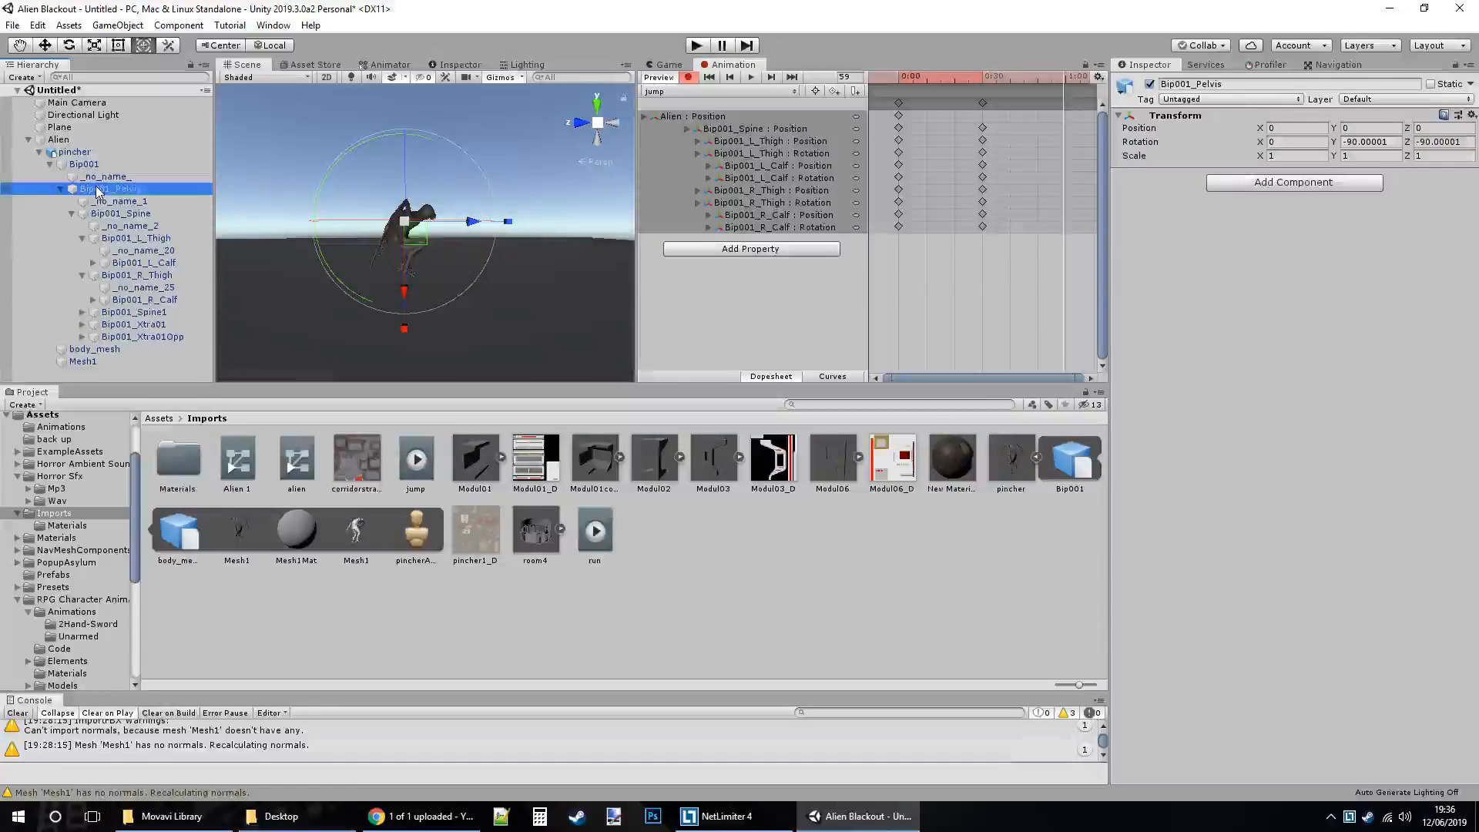
{"action": "left_click", "coordinate": [63, 141]}
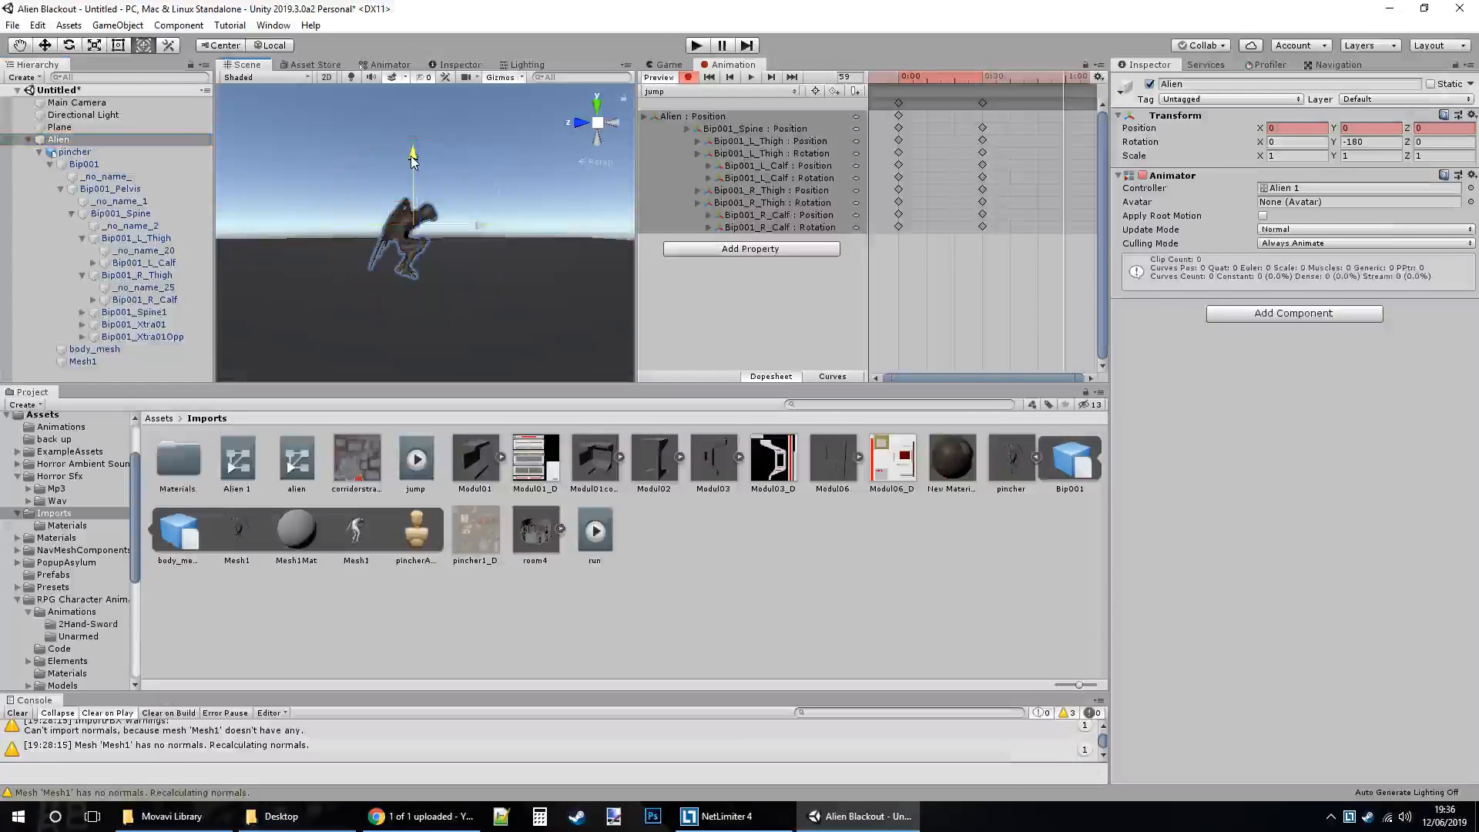
{"action": "left_click_drag", "start_coordinate": [411, 159], "coordinate": [411, 104]}
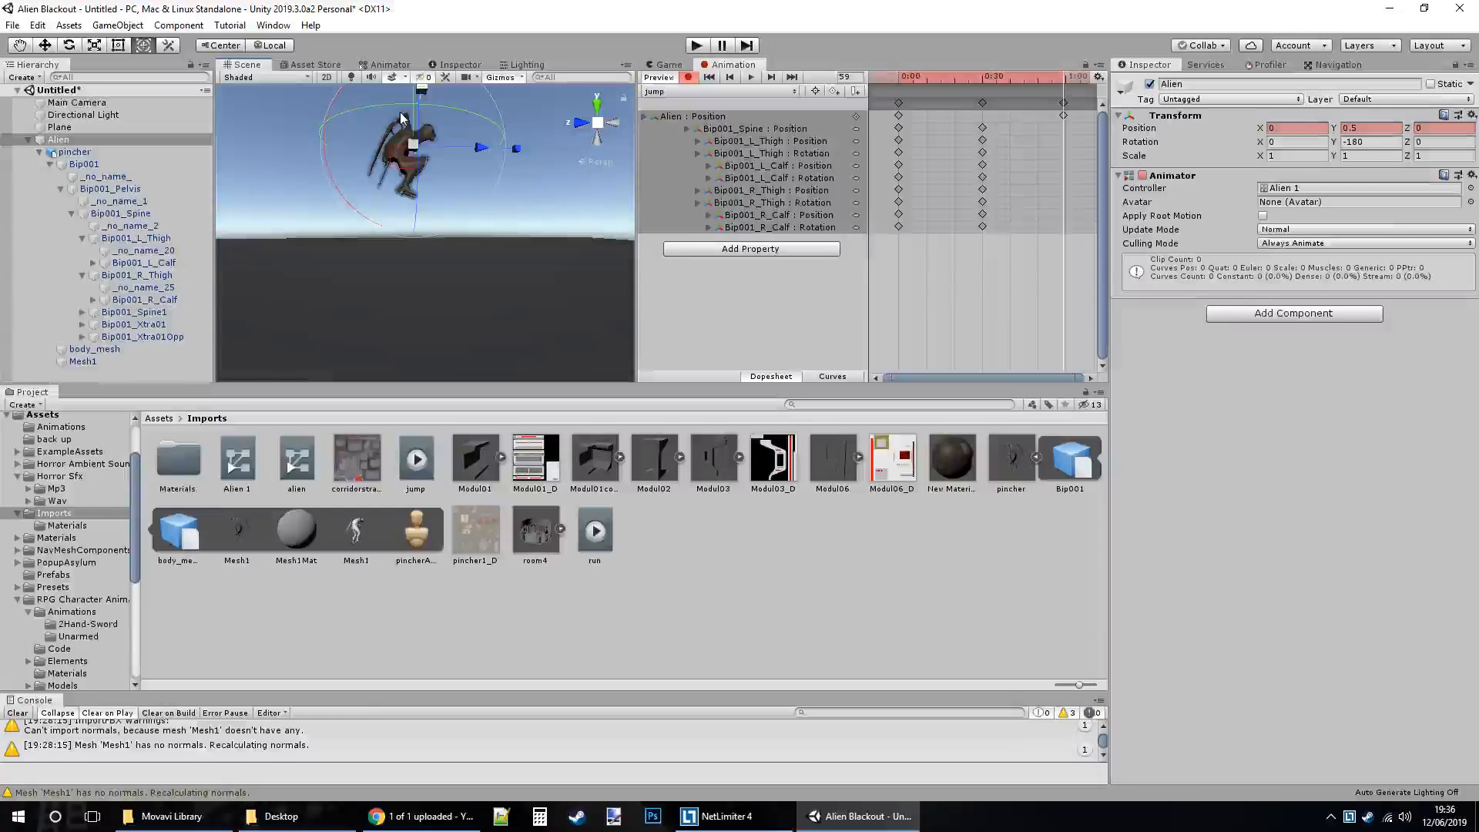
At frame 59, lower the Alien object to Y 0.377 and swing both thighs back, with Bip001_L_Thigh rotated to about 1.775, -60.449, -169.407.
{"action": "left_click_drag", "start_coordinate": [411, 117], "coordinate": [410, 143]}
{"action": "middle_click_drag", "start_coordinate": [375, 235], "coordinate": [374, 197]}
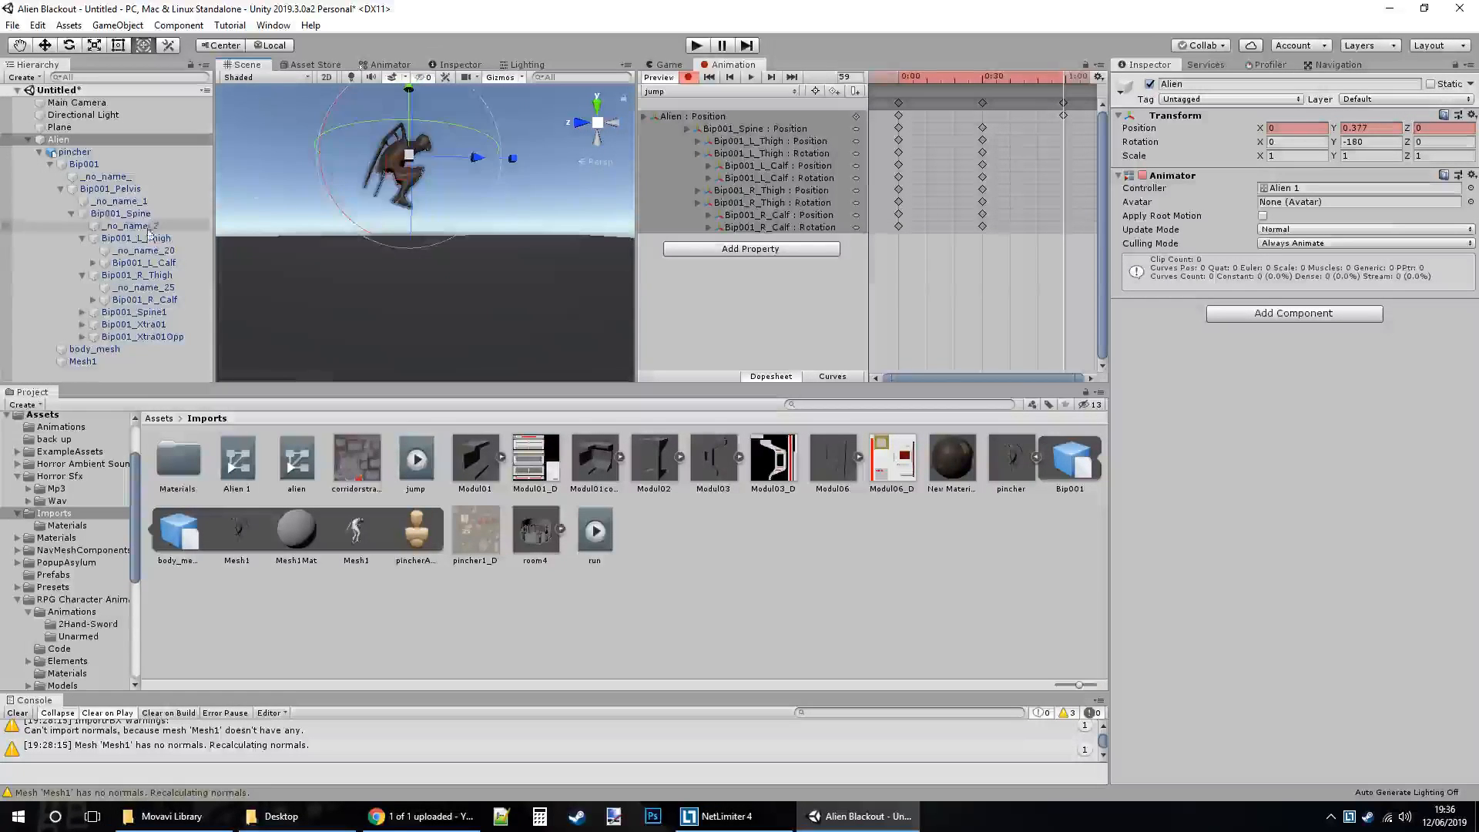
{"action": "left_click", "coordinate": [146, 240]}
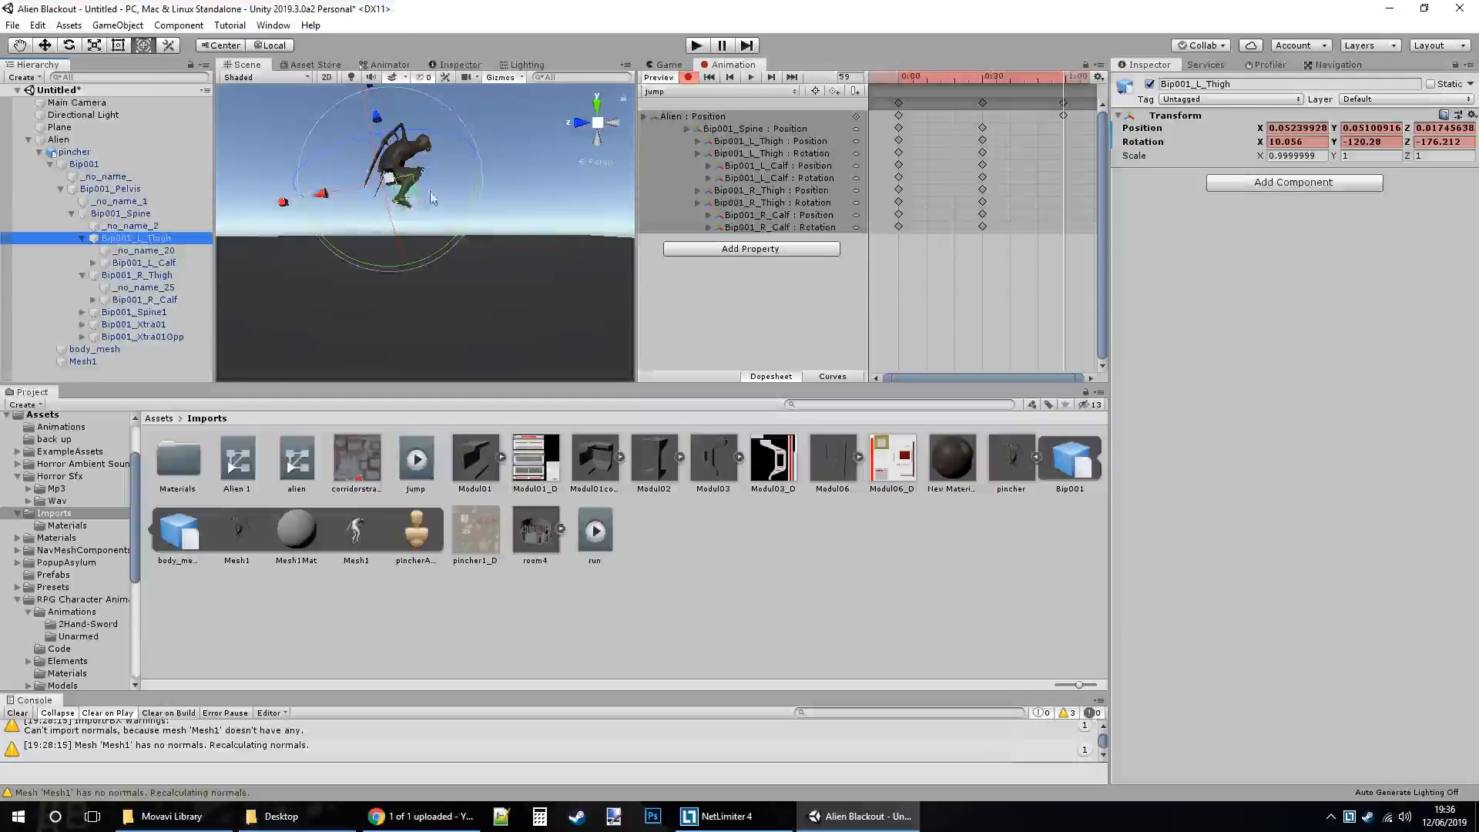
{"action": "left_click_drag", "start_coordinate": [475, 213], "coordinate": [389, 179]}
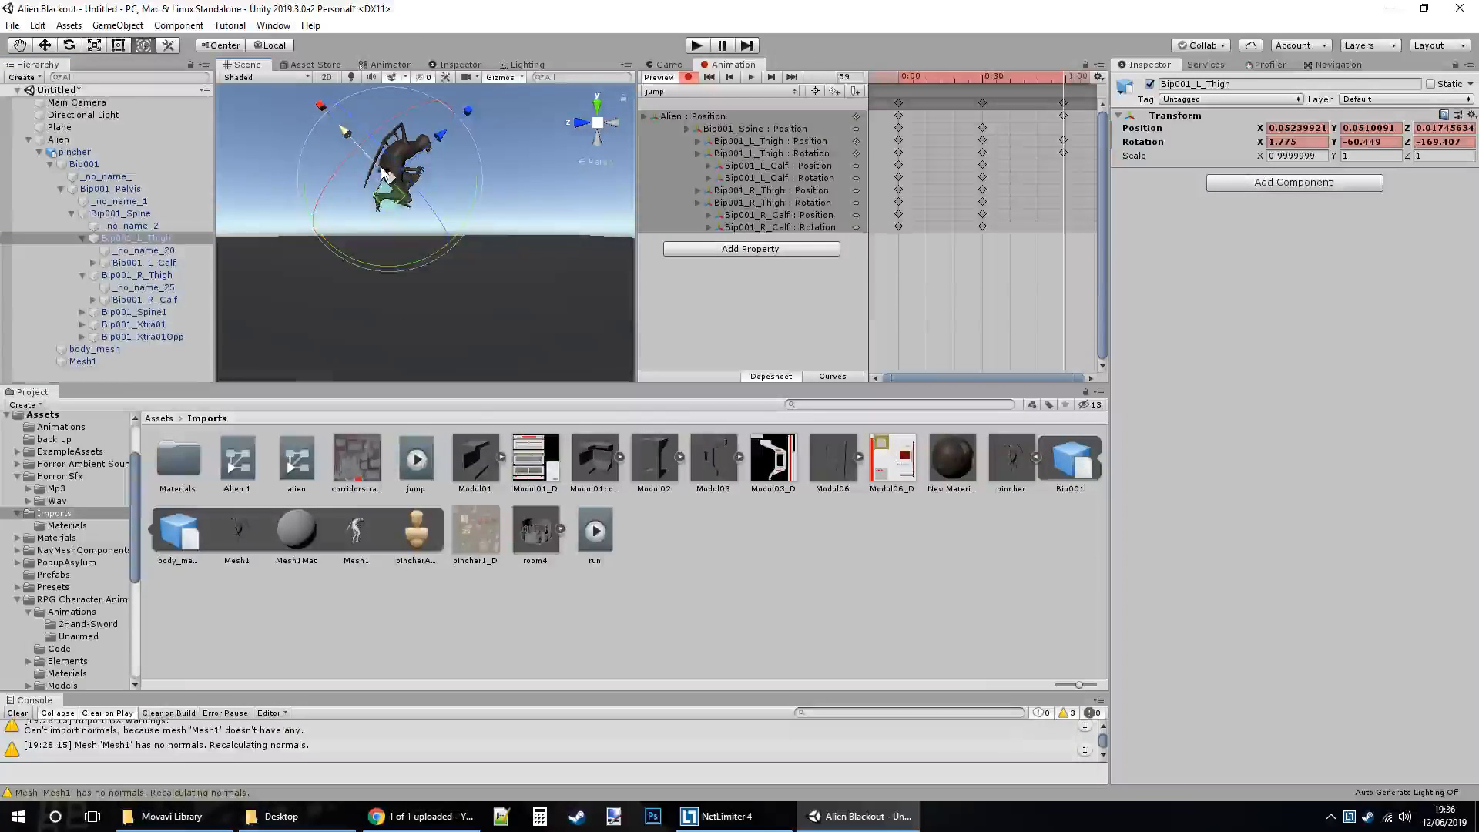
{"action": "left_click", "coordinate": [139, 276]}
{"action": "left_click_drag", "start_coordinate": [433, 109], "coordinate": [514, 261]}
Straighten both calves at frame 59, rotating Bip001_R_Calf to a Y rotation of -77.867 degrees and Bip001_L_Calf similarly.
{"action": "left_click", "coordinate": [145, 299]}
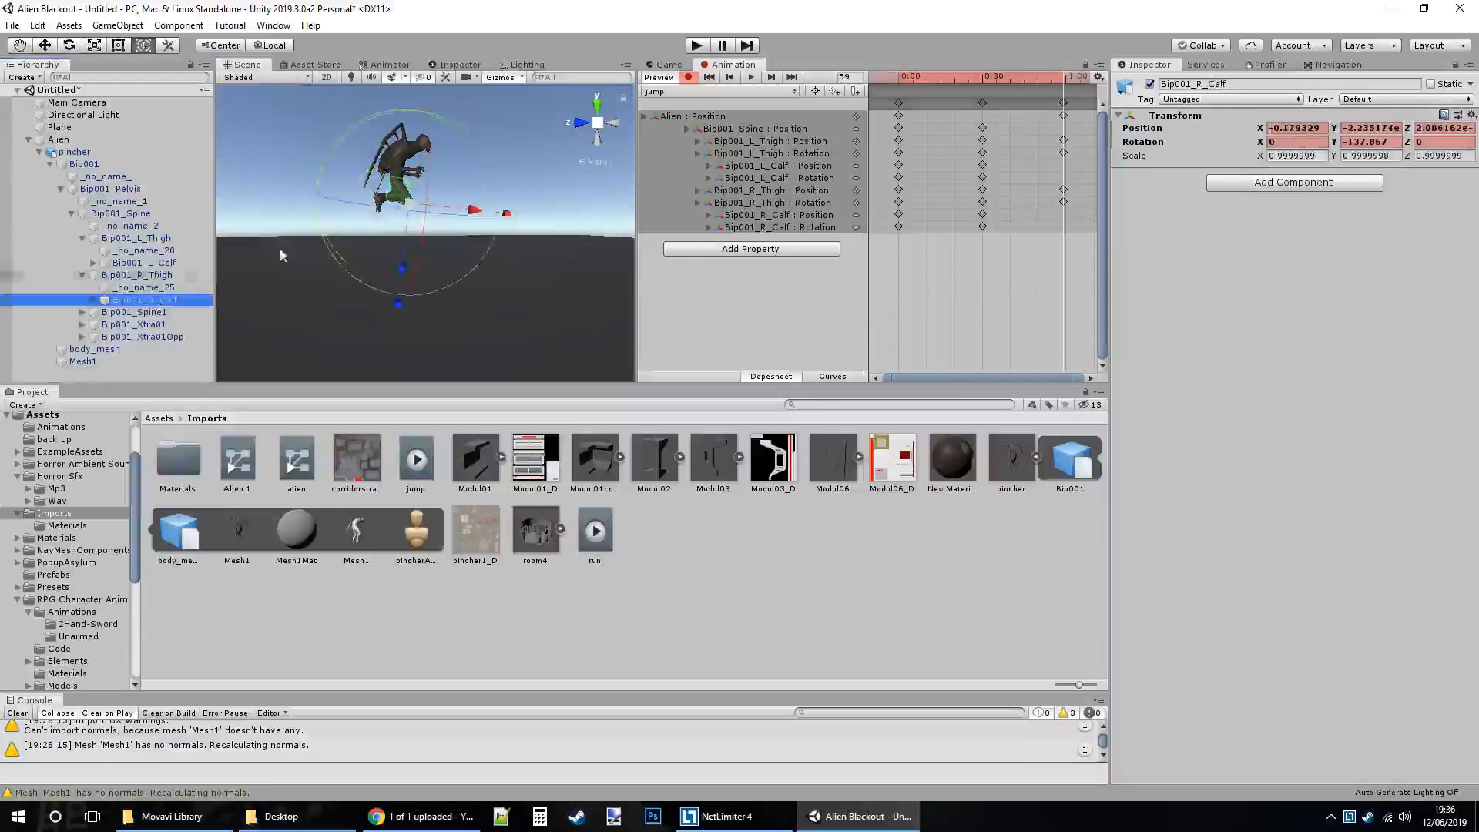
{"action": "left_click_drag", "start_coordinate": [336, 160], "coordinate": [187, 294]}
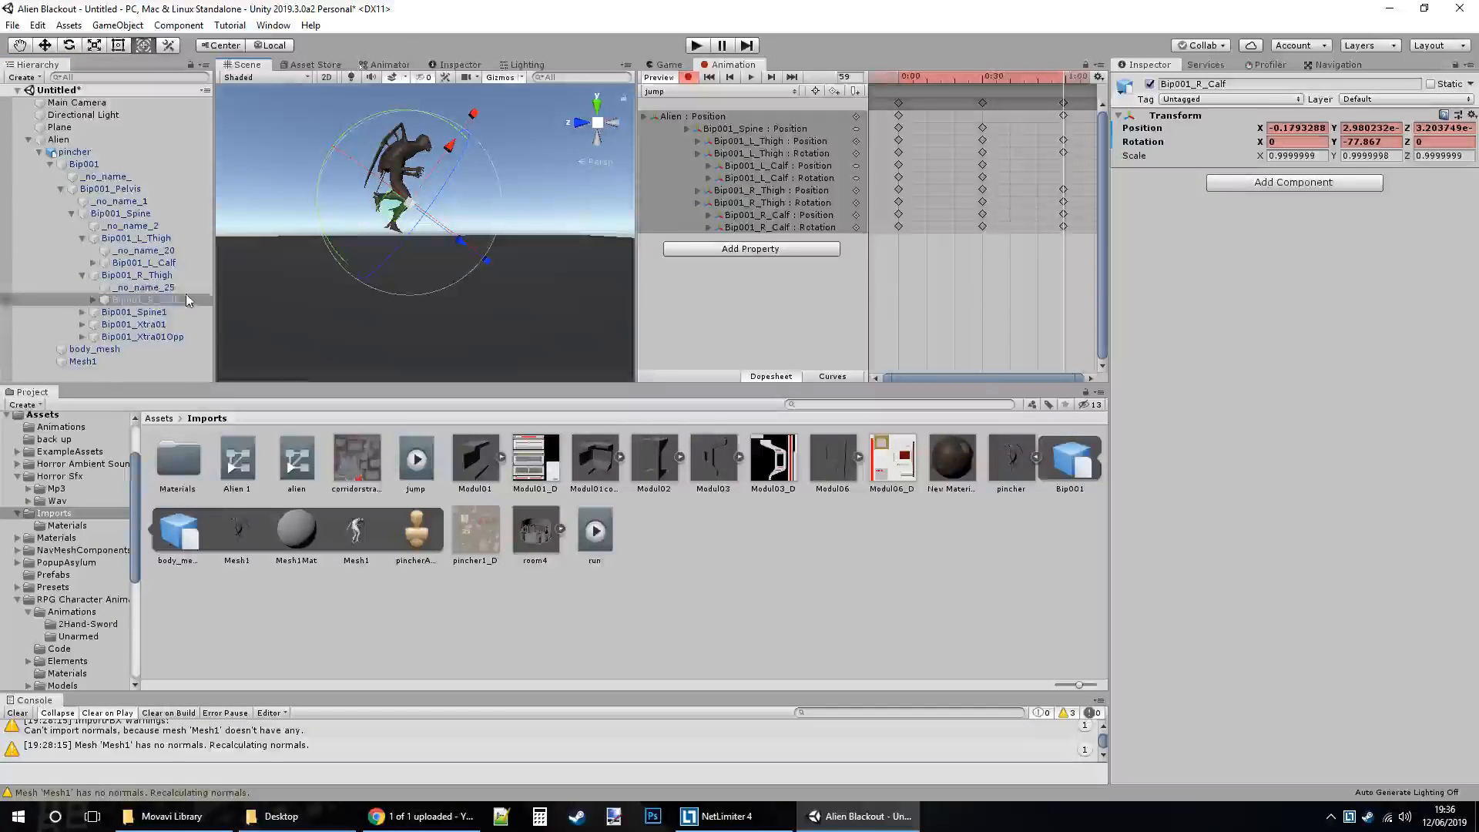
{"action": "left_click", "coordinate": [143, 262]}
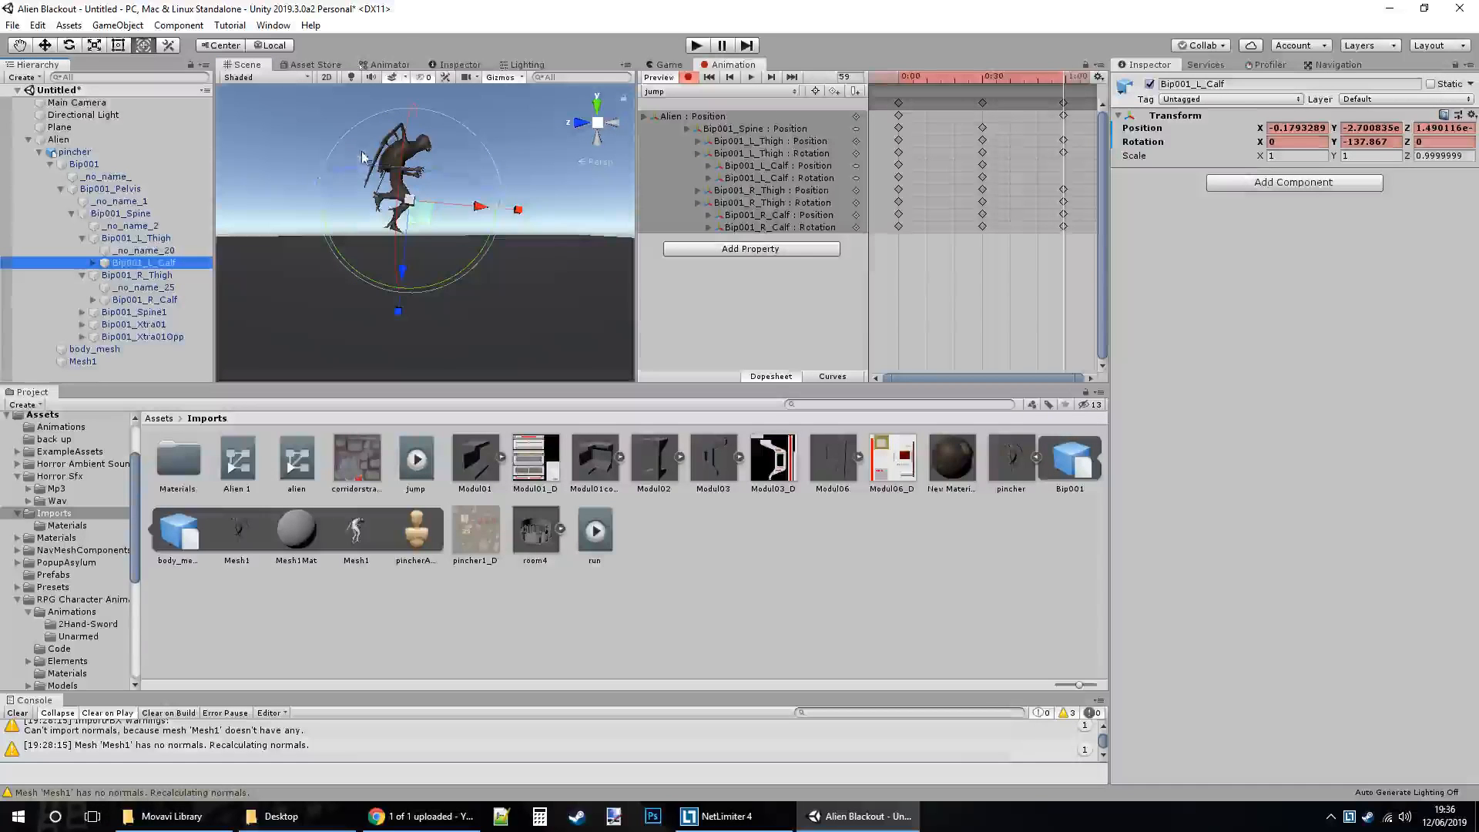
{"action": "left_click_drag", "start_coordinate": [327, 233], "coordinate": [953, 368]}
Adjust Bip001_R_Calf and both thighs at frame 59 to straighten the legs, with Bip001_L_Thigh at about -6.201, -16.09, -171.215.
{"action": "left_click", "coordinate": [145, 300]}
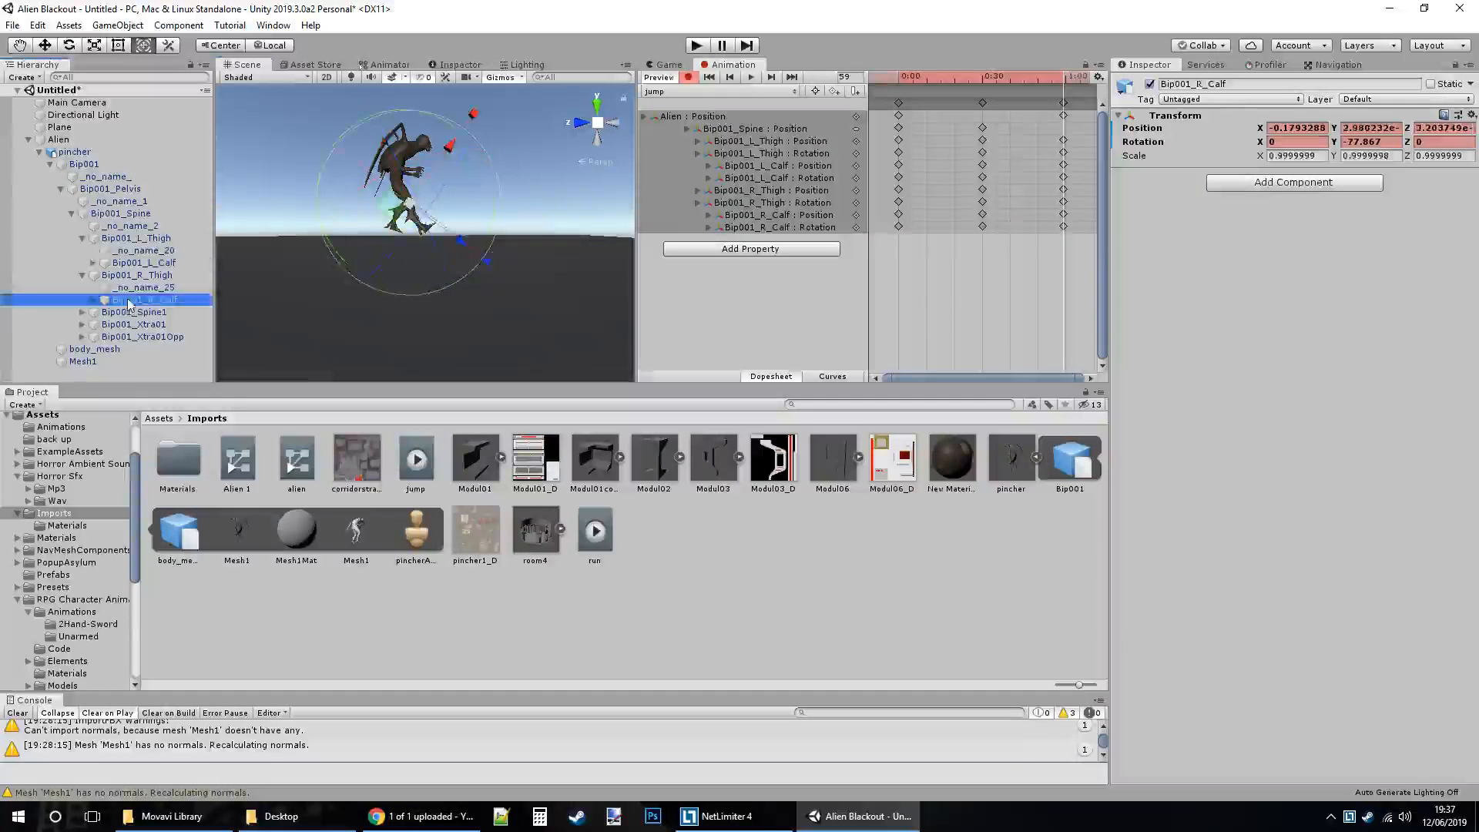
{"action": "left_click_drag", "start_coordinate": [344, 212], "coordinate": [431, 303]}
{"action": "left_click", "coordinate": [182, 276]}
{"action": "left_click_drag", "start_coordinate": [300, 152], "coordinate": [268, 108]}
{"action": "left_click", "coordinate": [171, 238]}
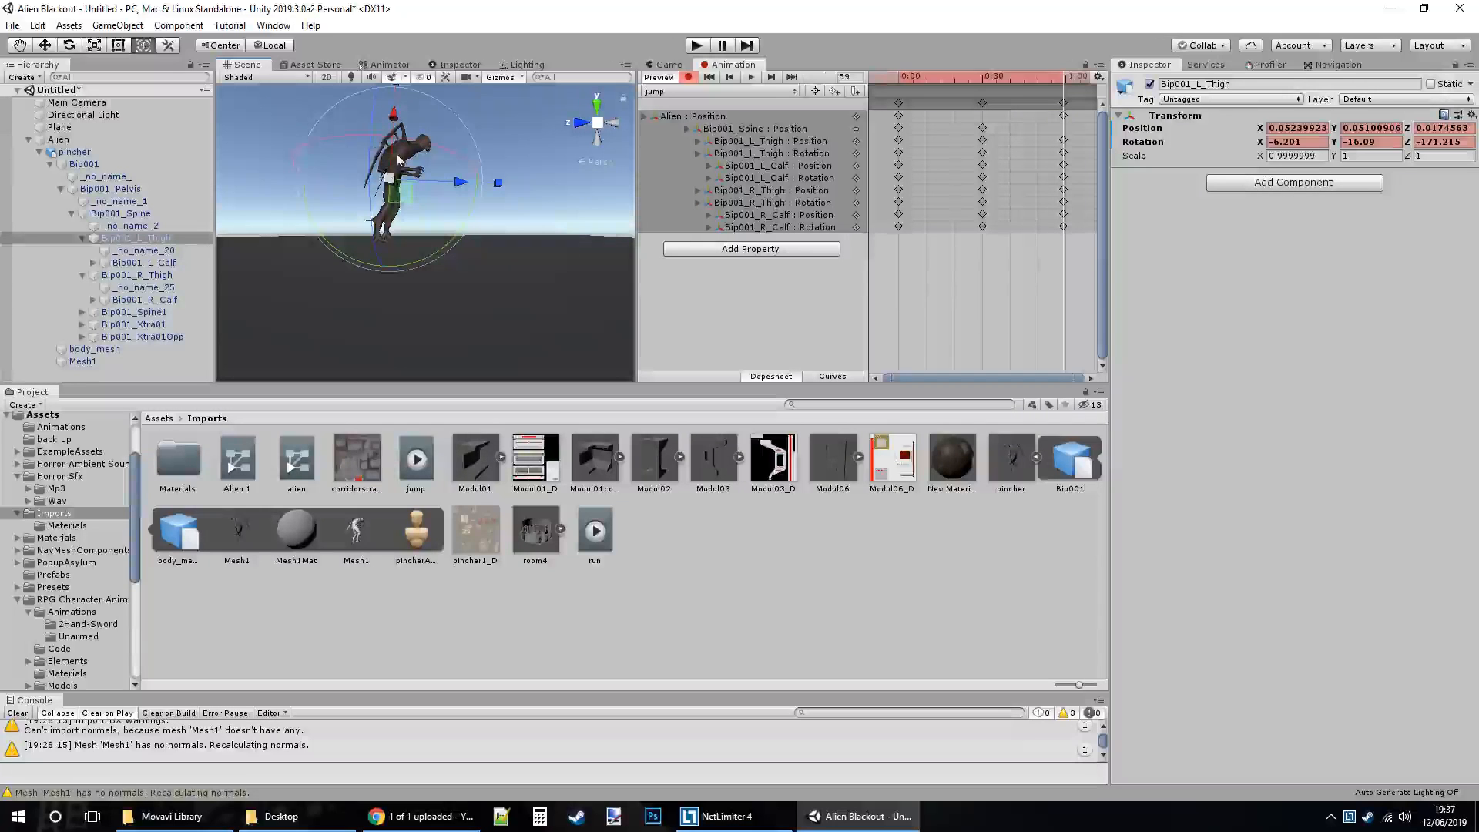
Delete the Bip001_Spine position keyframe at frame 30 of the jump animation.
{"action": "left_click", "coordinate": [594, 132]}
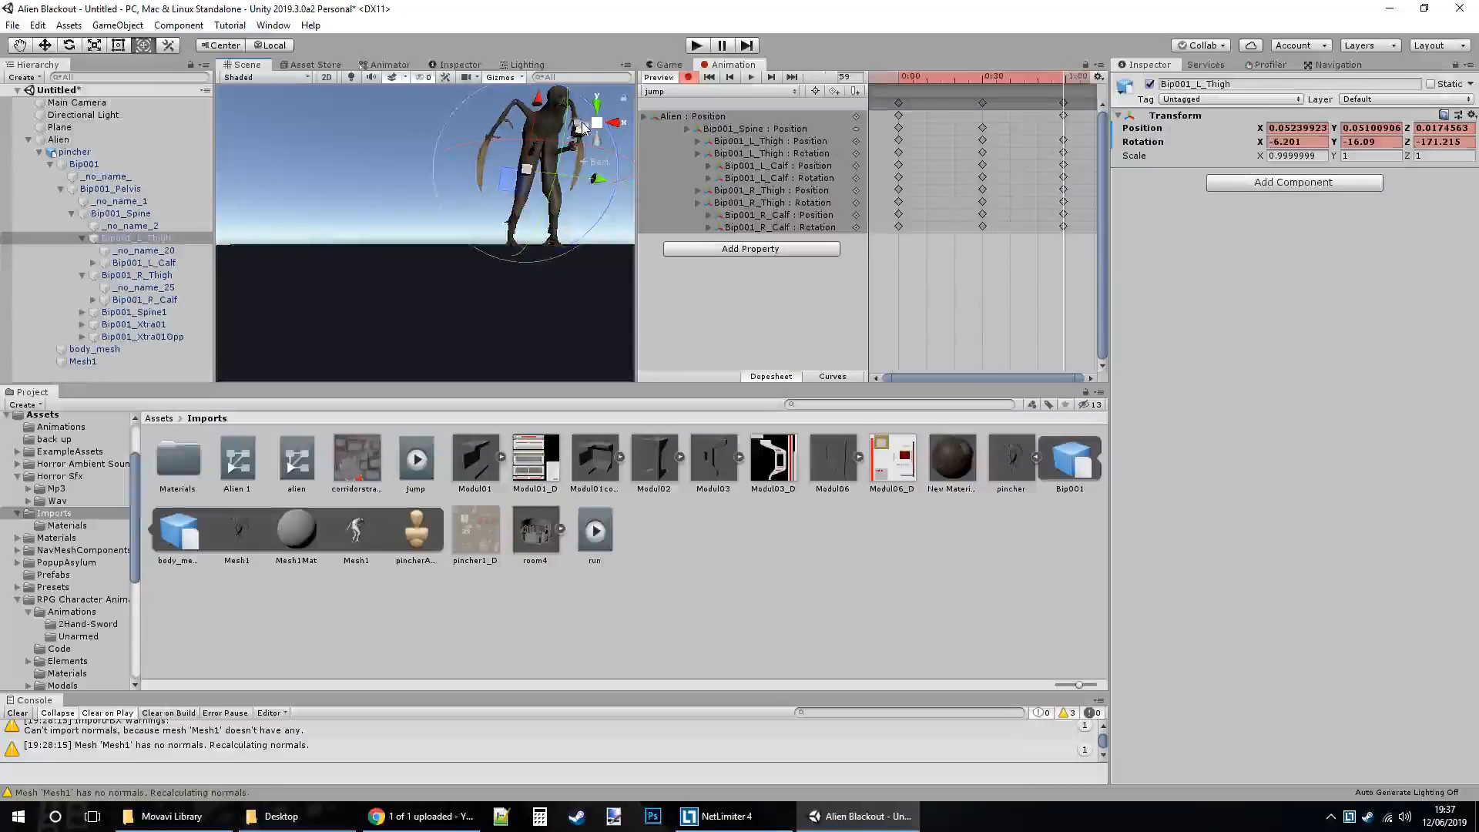
{"action": "middle_click_drag", "start_coordinate": [565, 143], "coordinate": [479, 172]}
{"action": "left_click", "coordinate": [581, 125]}
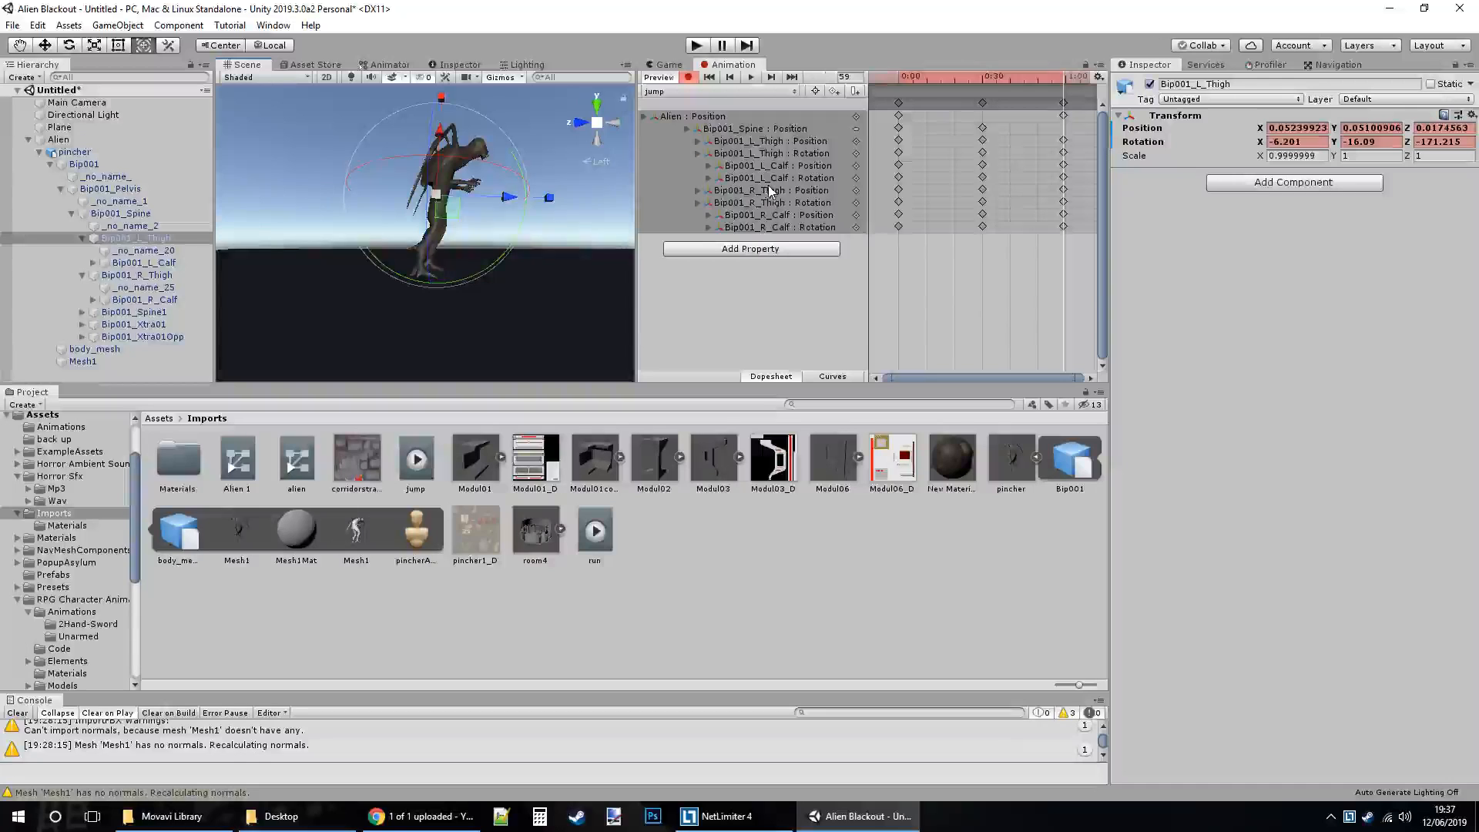
{"action": "left_click", "coordinate": [779, 130]}
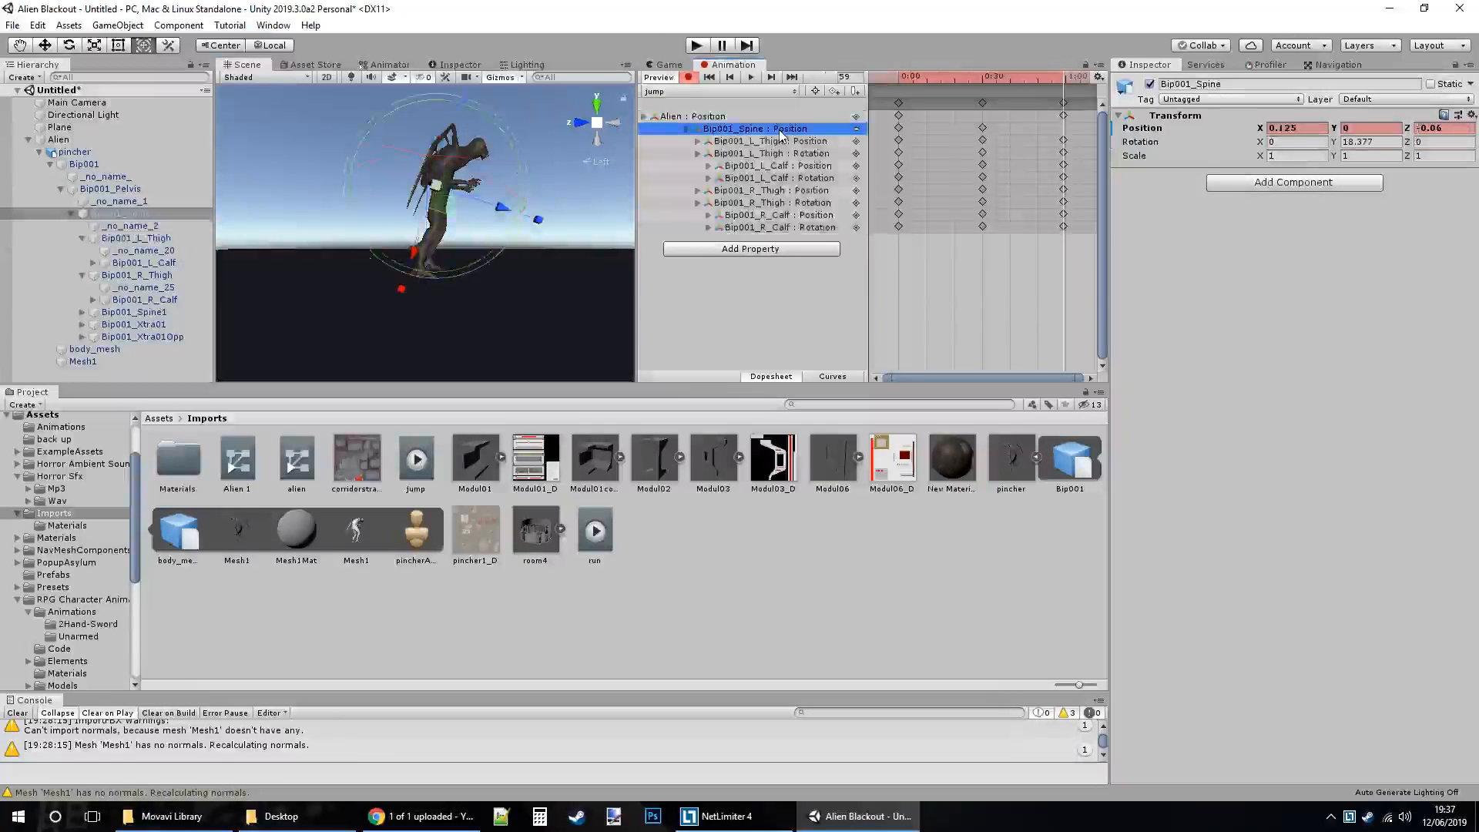
{"action": "right_click", "coordinate": [982, 130]}
{"action": "left_click", "coordinate": [1006, 158]}
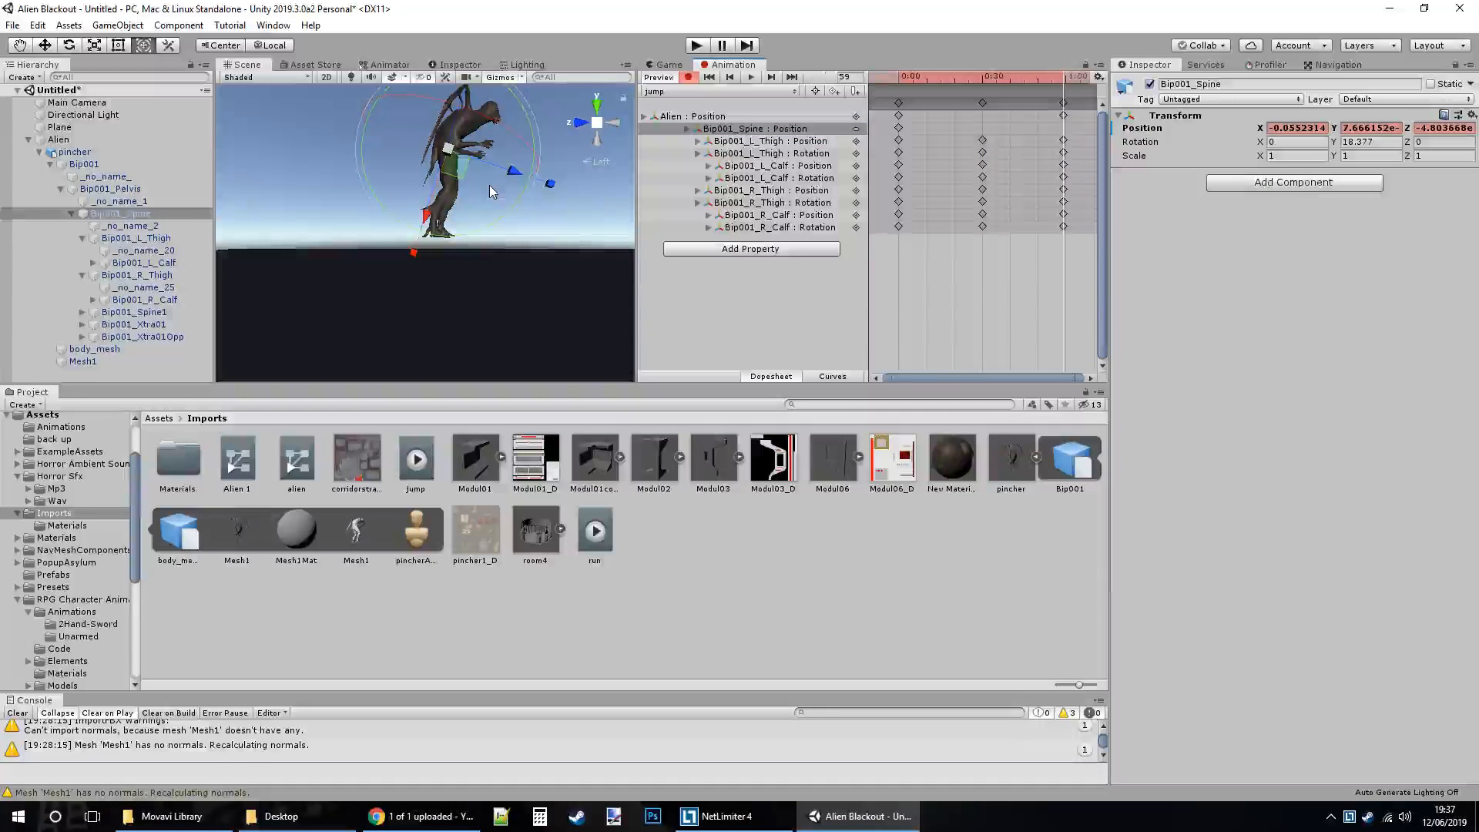
At frame 30, lower the Alien object to a Y position of -0.195.
{"action": "left_click_drag", "start_coordinate": [1023, 77], "coordinate": [982, 80]}
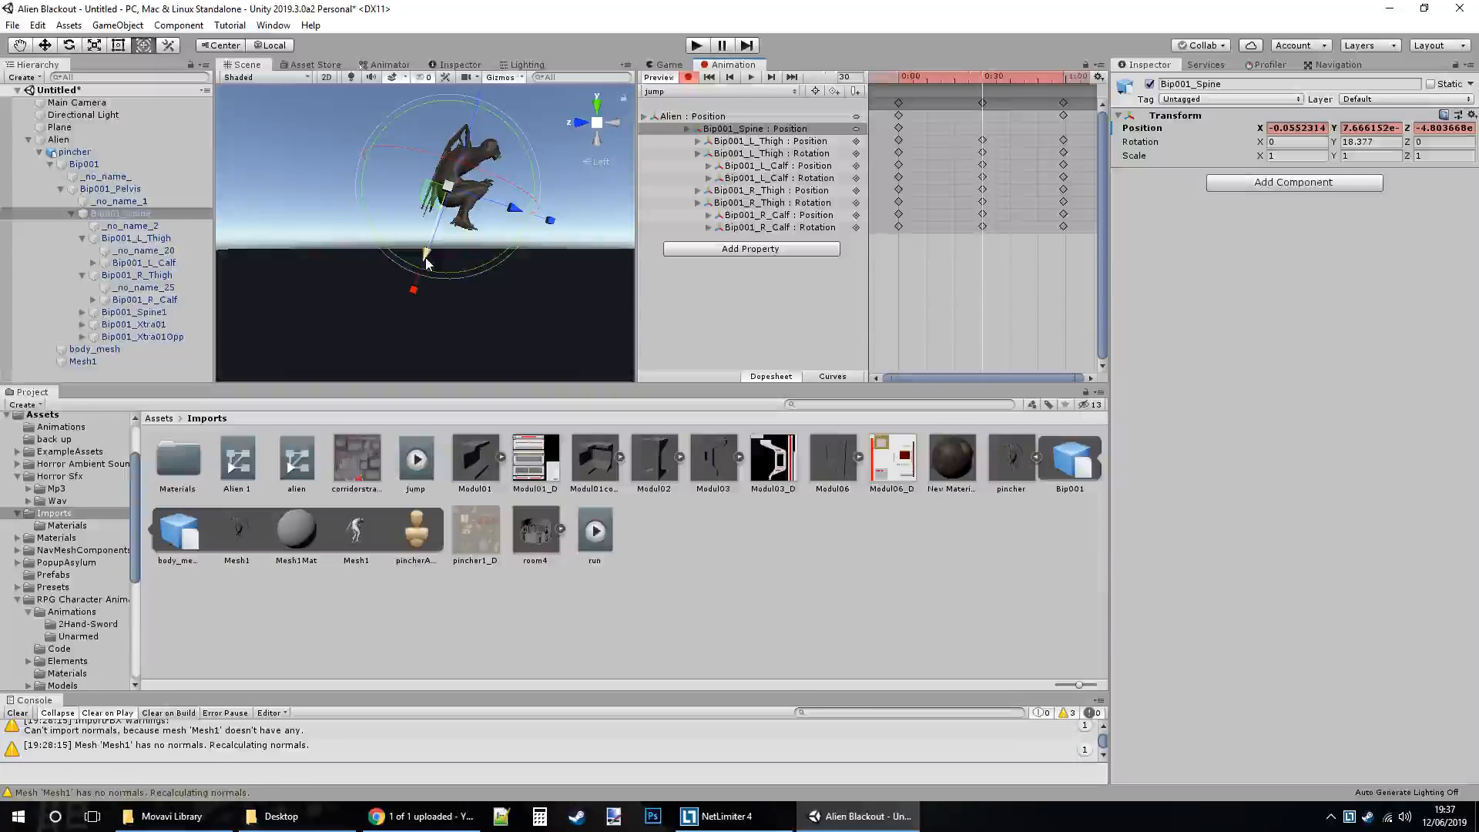
{"action": "left_click", "coordinate": [67, 141]}
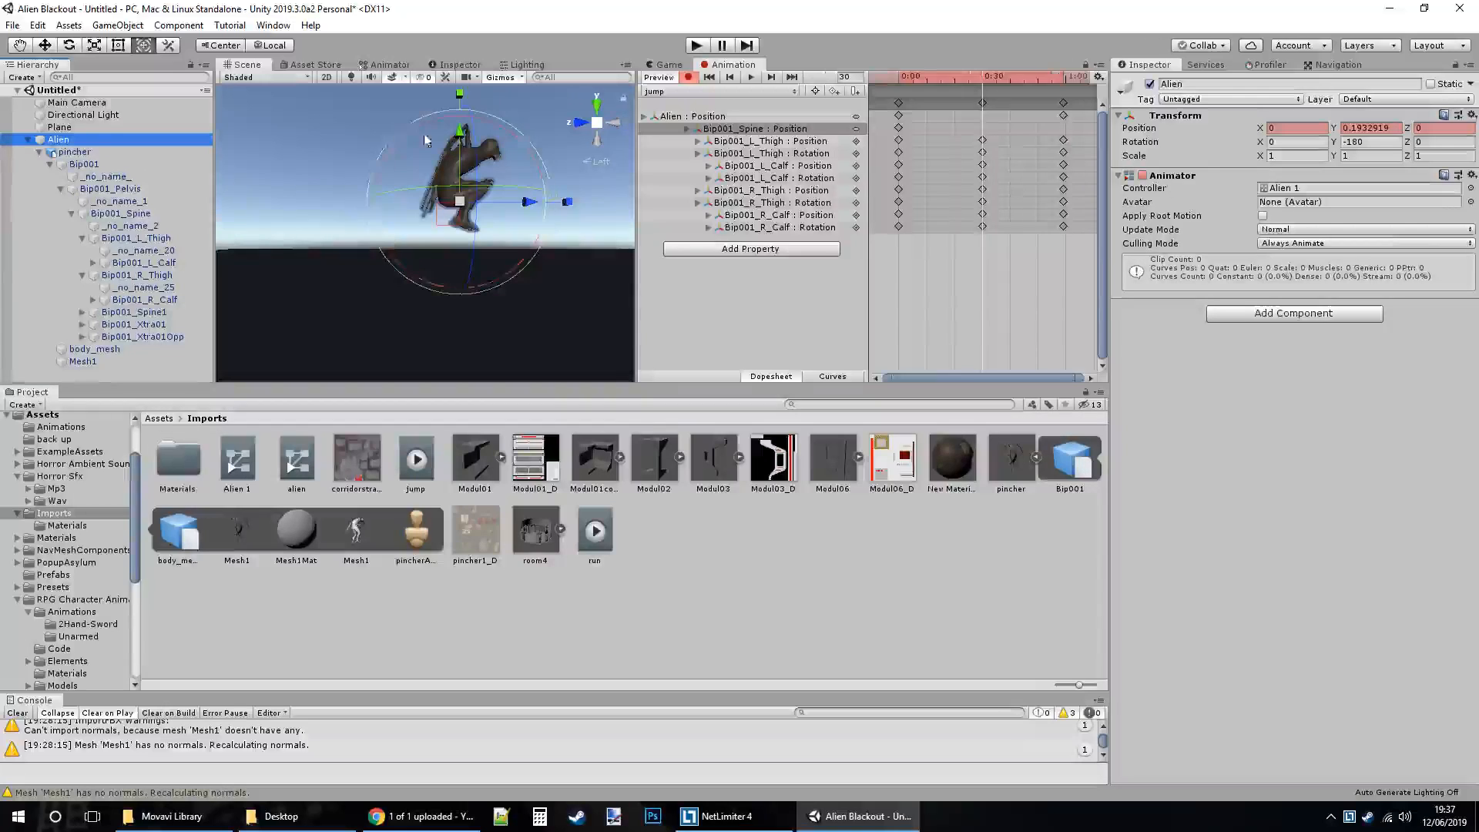
{"action": "left_click_drag", "start_coordinate": [462, 137], "coordinate": [465, 214]}
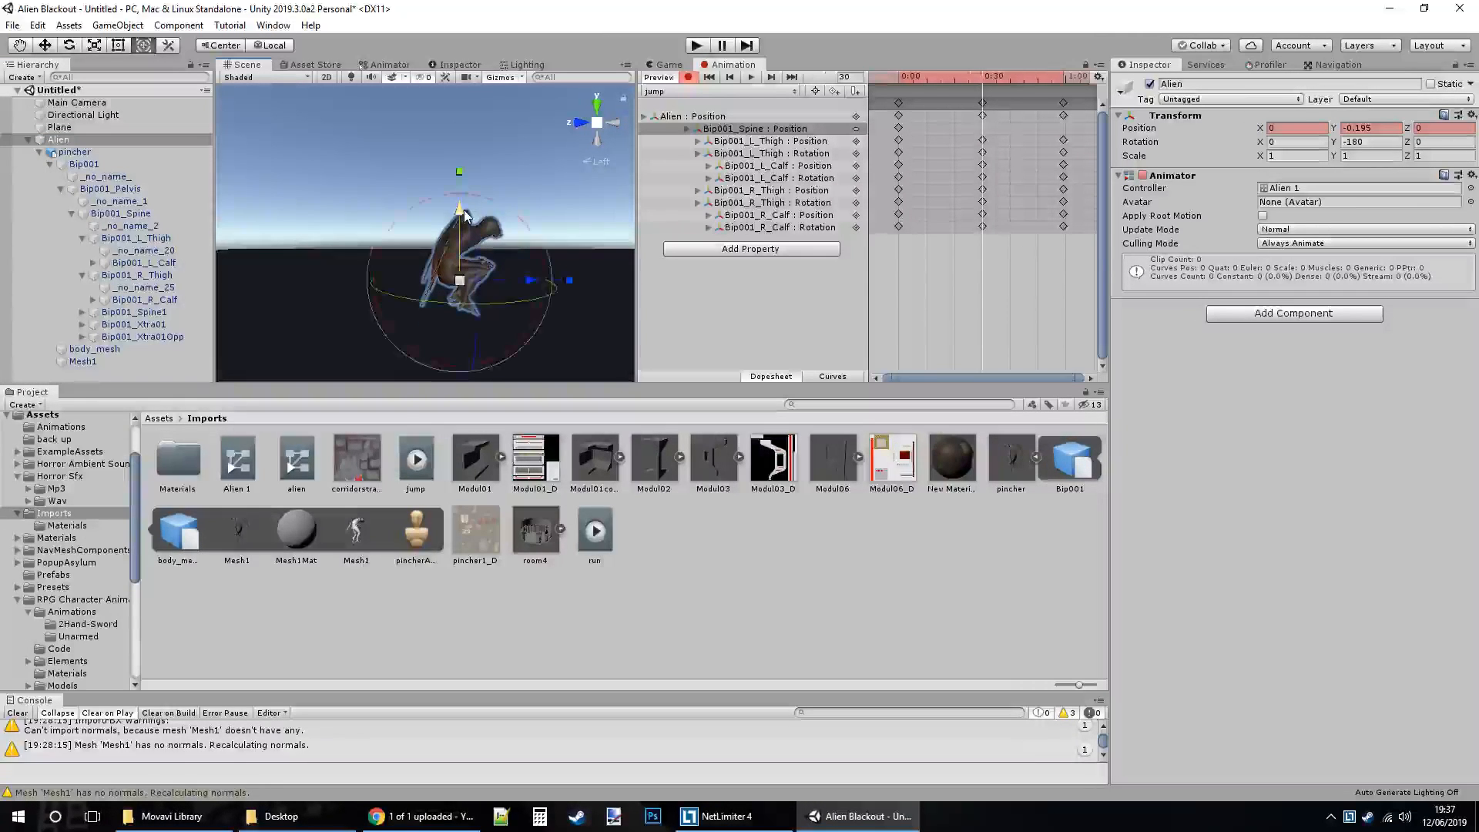
Scrub through the jump animation and move the frame 30 crouch keyframes earlier, to about frame 13.
{"action": "left_click", "coordinate": [891, 91]}
{"action": "left_click_drag", "start_coordinate": [891, 91], "coordinate": [1072, 84]}
{"action": "left_click_drag", "start_coordinate": [1064, 77], "coordinate": [894, 77]}
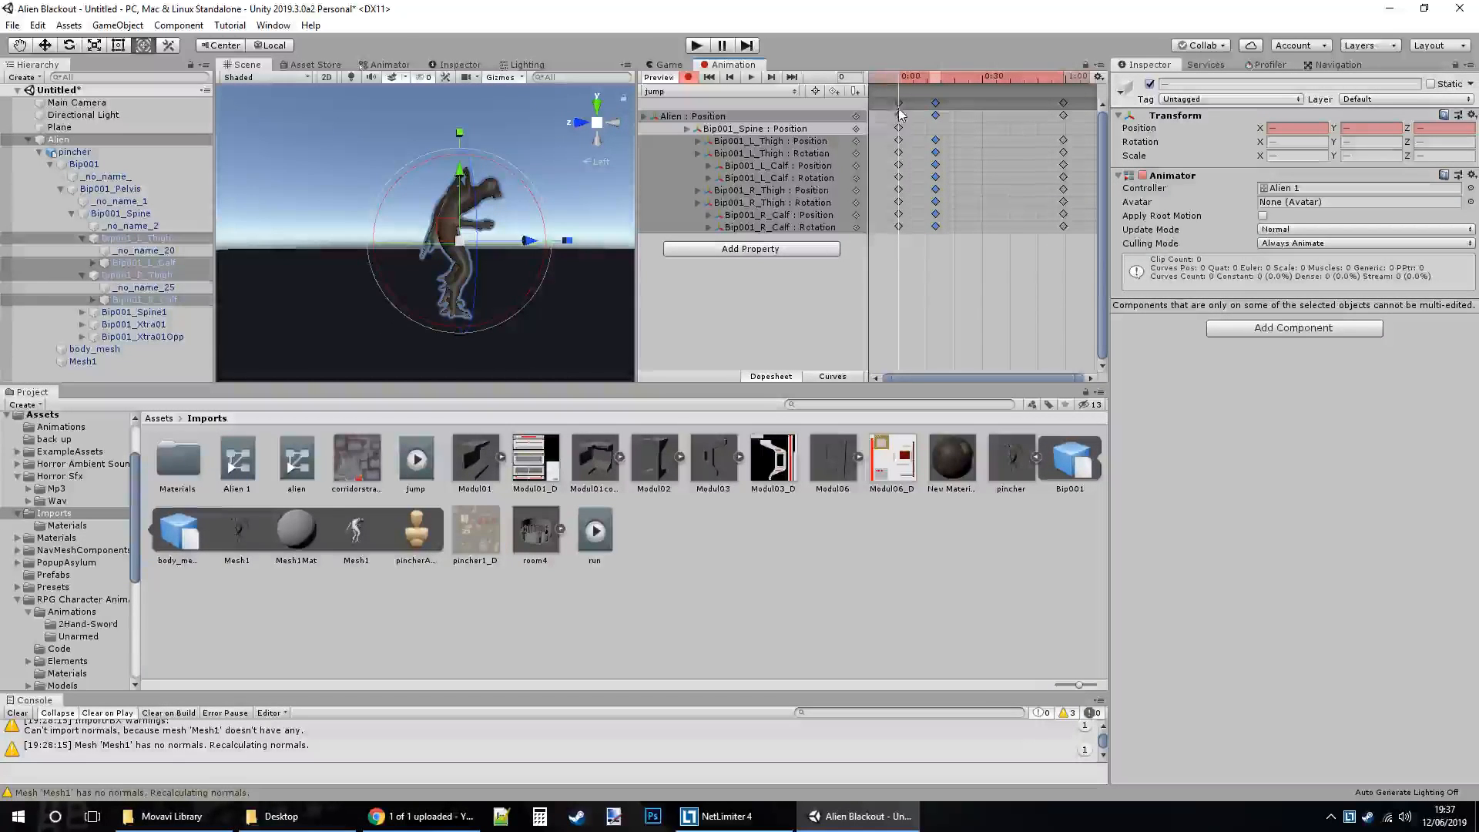
Move the frame 59 keyframes earlier to about frame 43 and paste a copy of the frame 0 keyframes at frame 60.
{"action": "left_click", "coordinate": [899, 103]}
{"action": "left_click_drag", "start_coordinate": [1063, 103], "coordinate": [1020, 101]}
{"action": "left_click", "coordinate": [1066, 80]}
{"action": "key", "text": "ctrl+v"}
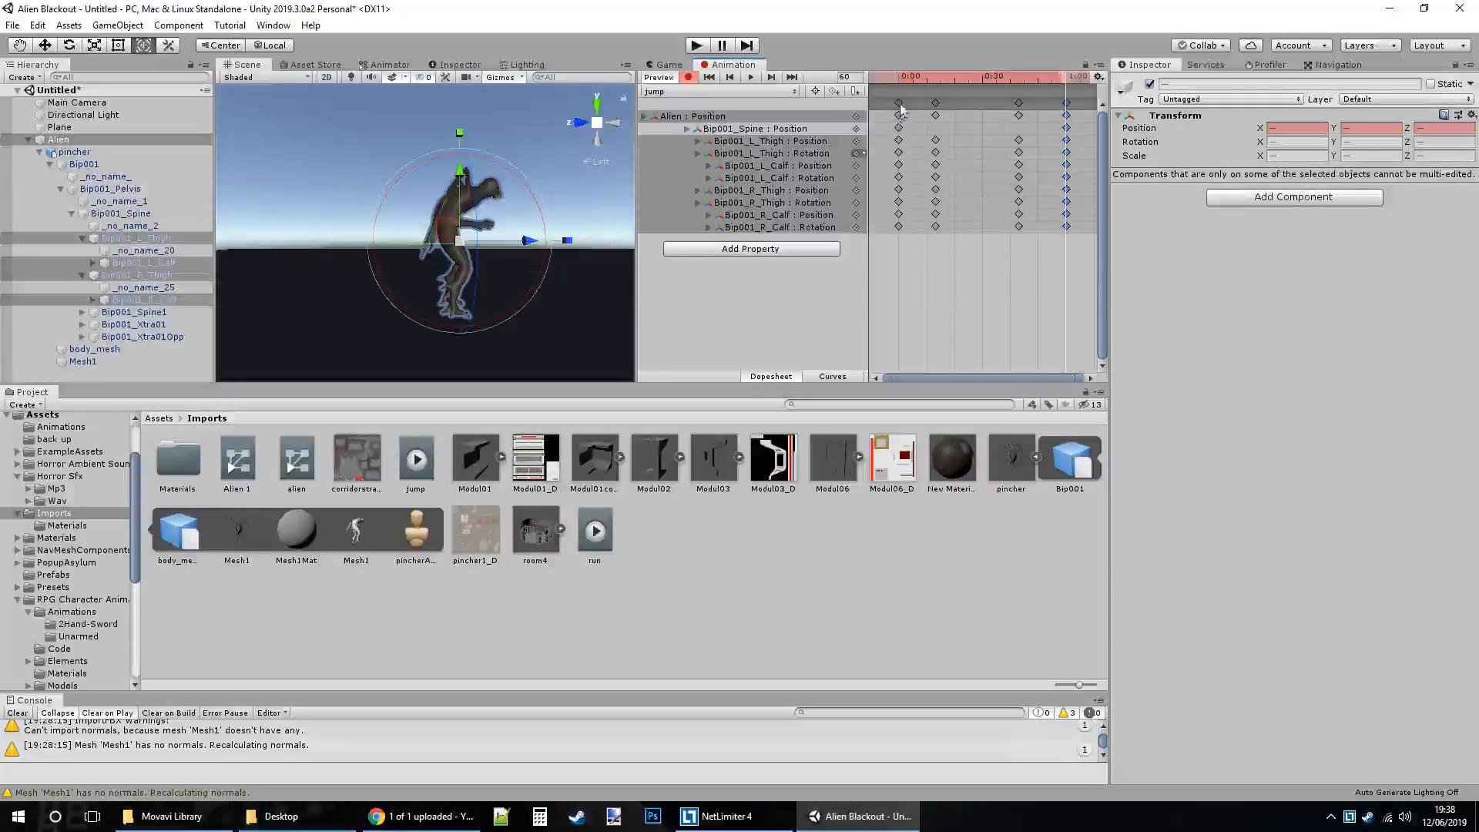
Return to frame 0, turn off keyframe recording and play back the jump animation to check it.
{"action": "left_click_drag", "start_coordinate": [1000, 81], "coordinate": [884, 98]}
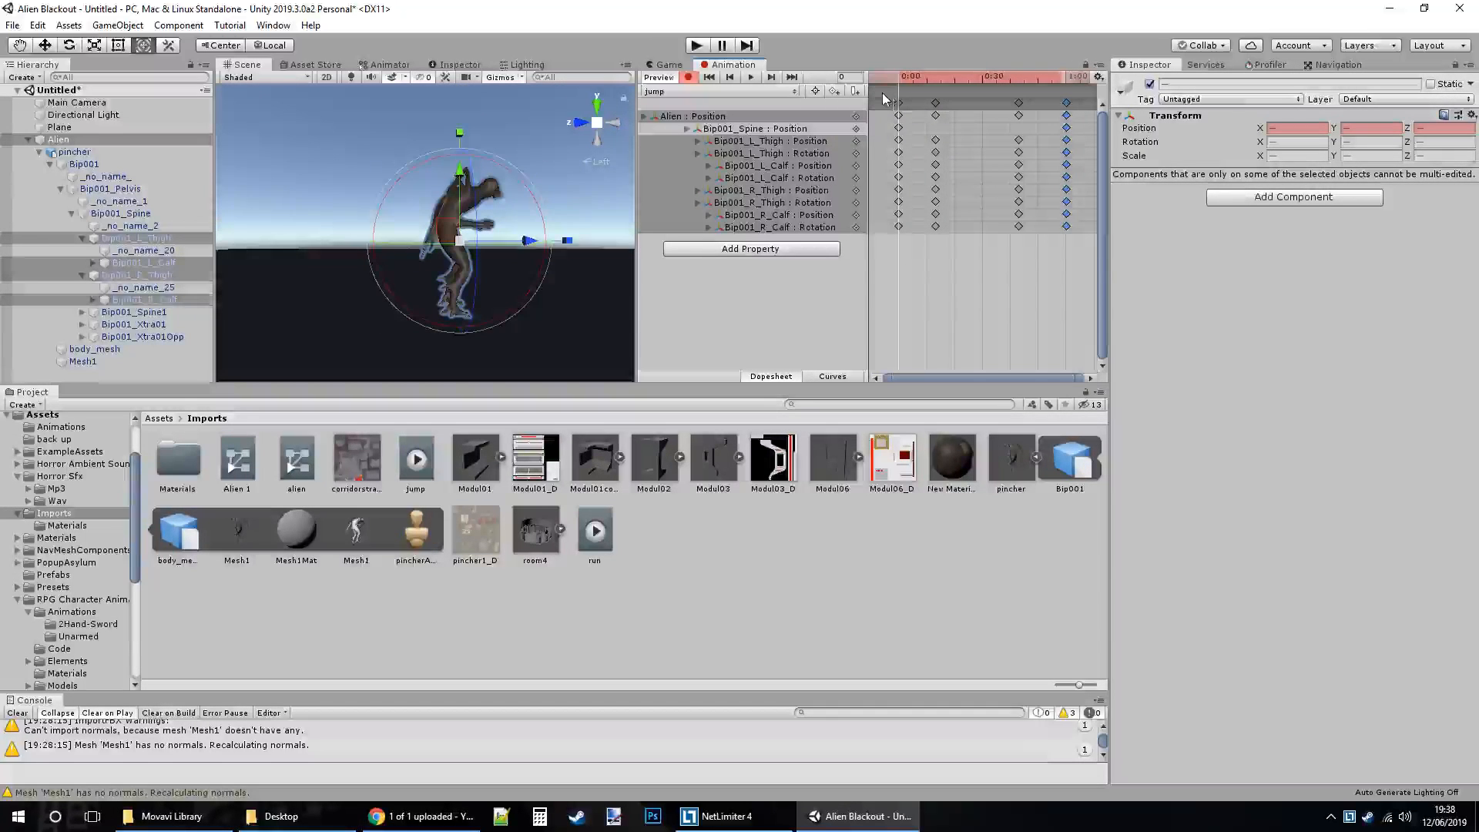
{"action": "left_click", "coordinate": [688, 77]}
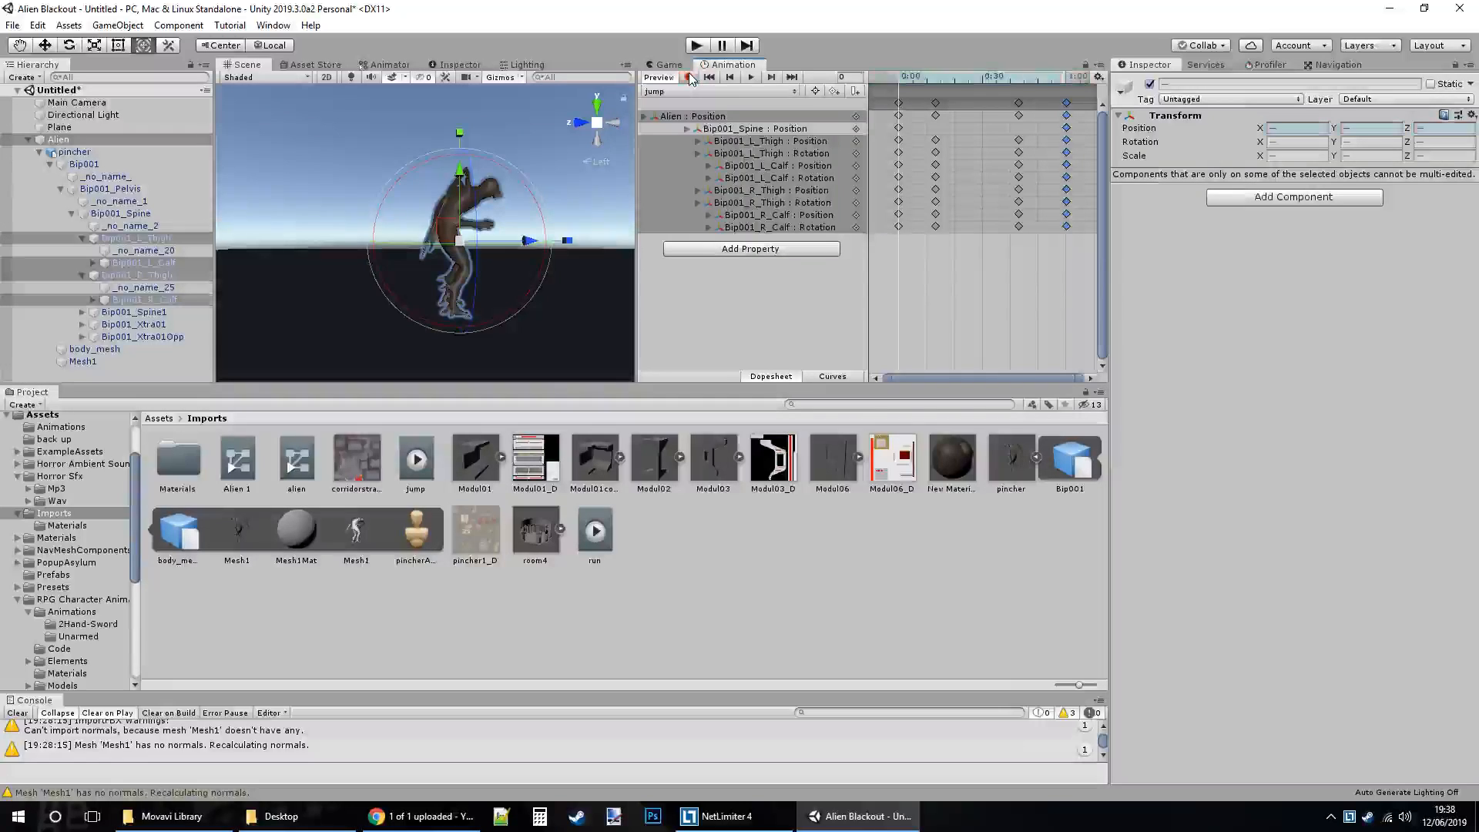
{"action": "left_click", "coordinate": [751, 77]}
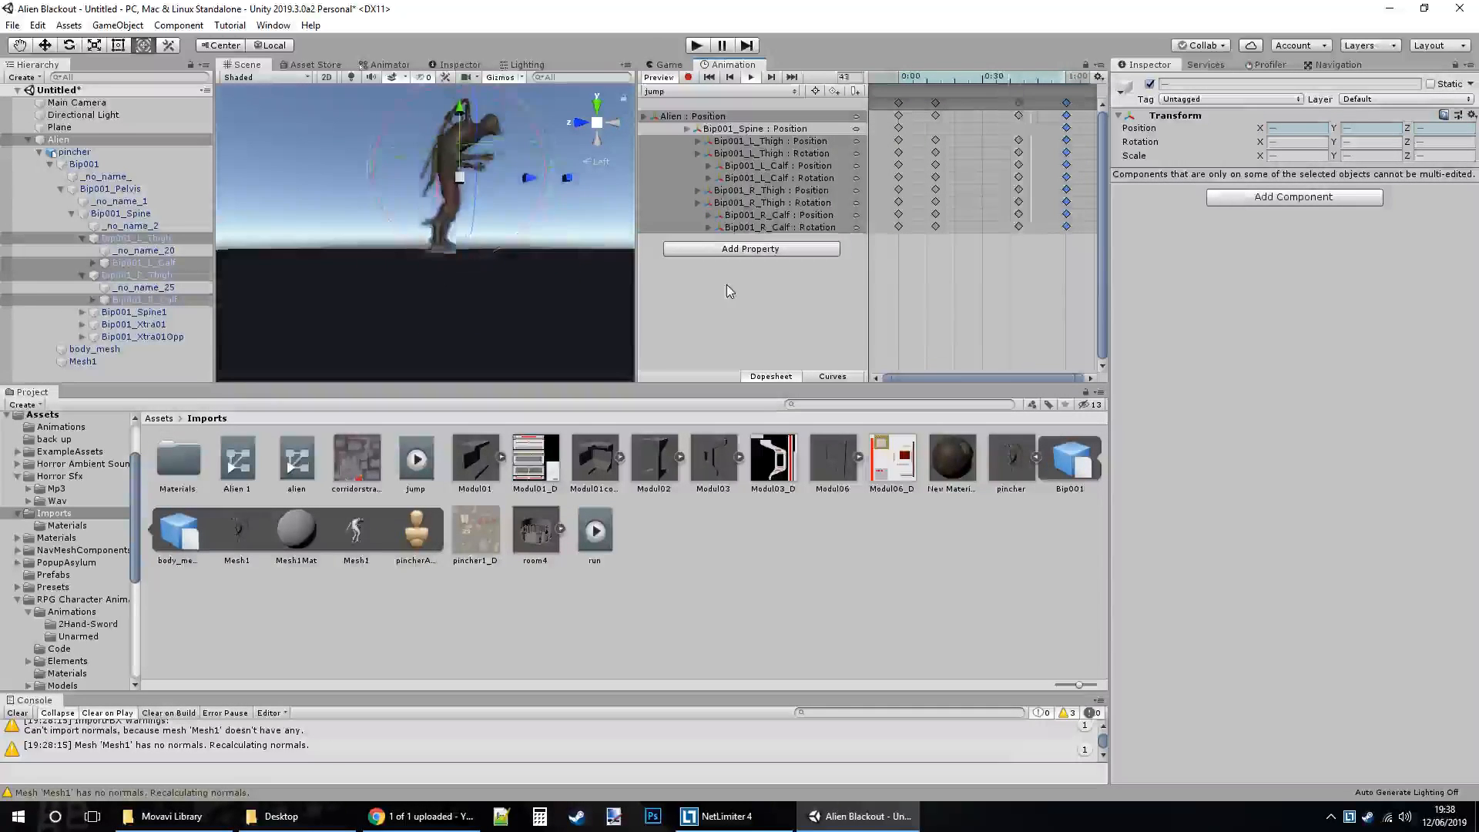
{"action": "left_click", "coordinate": [751, 78]}
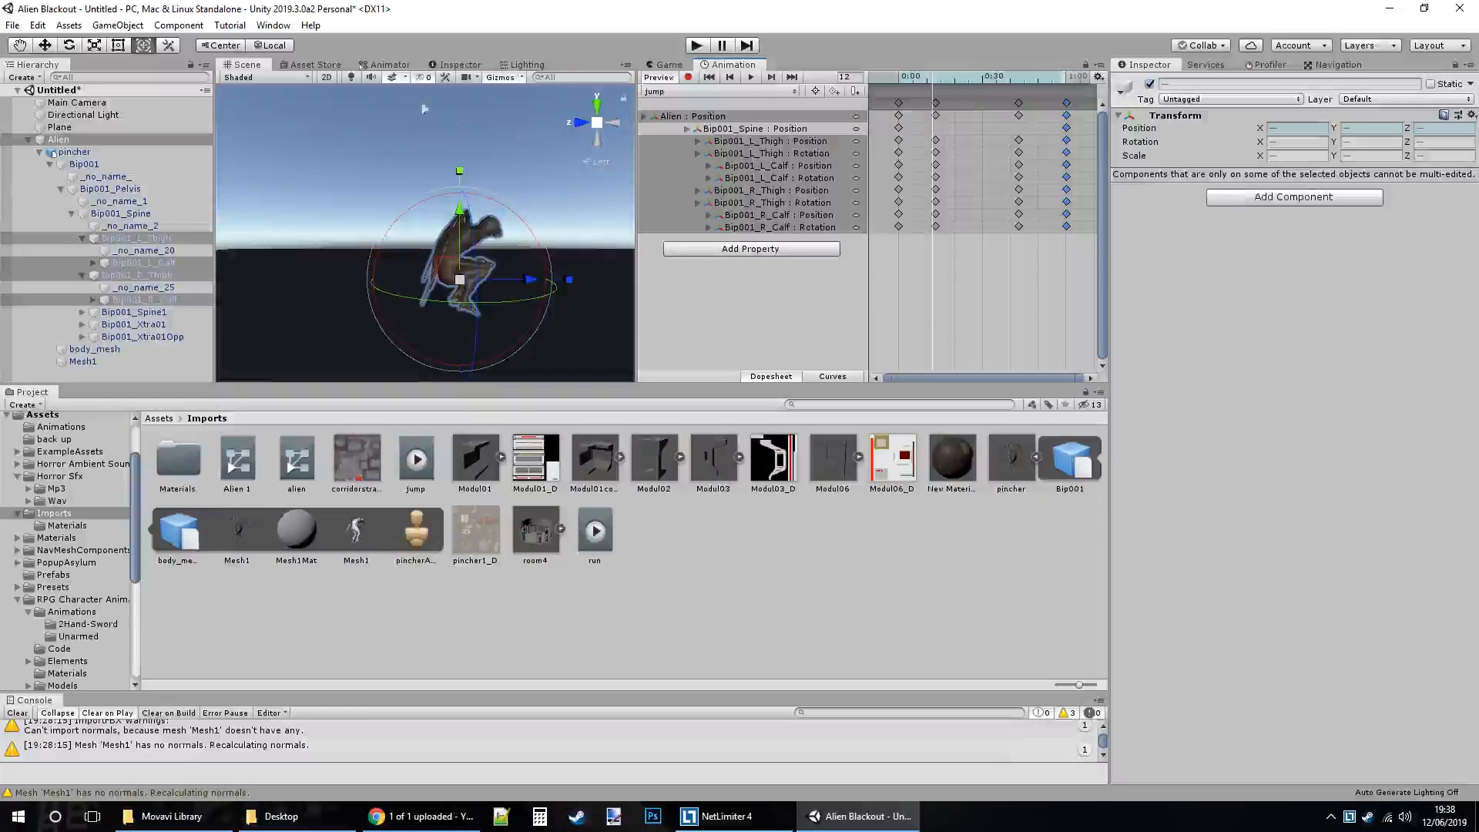
Rearrange the Alien 1 animator graph, placing Entry beside the run state, jump just below run, and Exit farther down.
{"action": "left_click", "coordinate": [389, 65]}
{"action": "scroll", "coordinate": [501, 234], "scroll_direction": "up", "scroll_amount": 5}
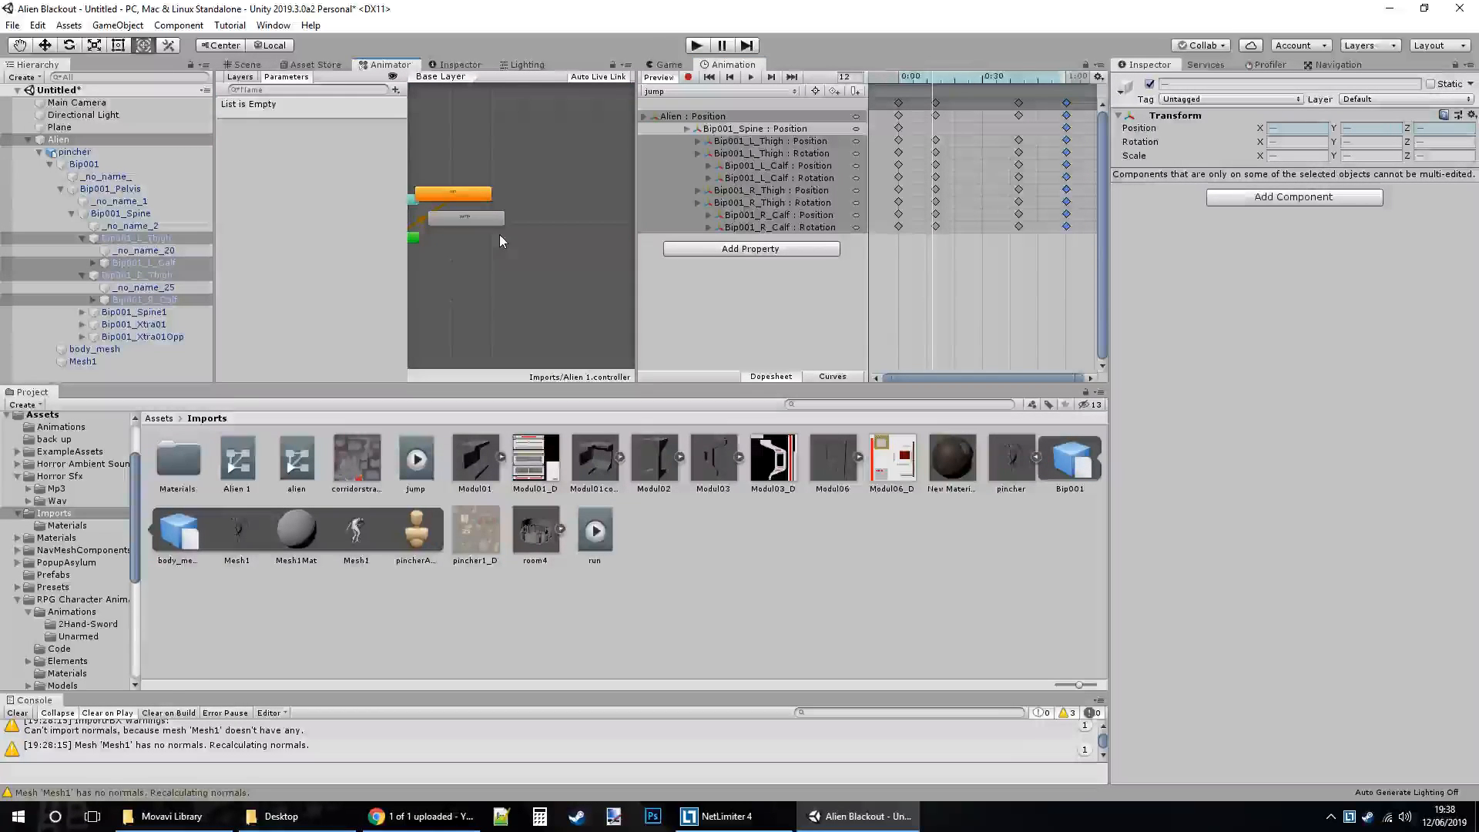
{"action": "left_click_drag", "start_coordinate": [581, 218], "coordinate": [420, 245]}
{"action": "middle_click_drag", "start_coordinate": [472, 180], "coordinate": [563, 177]}
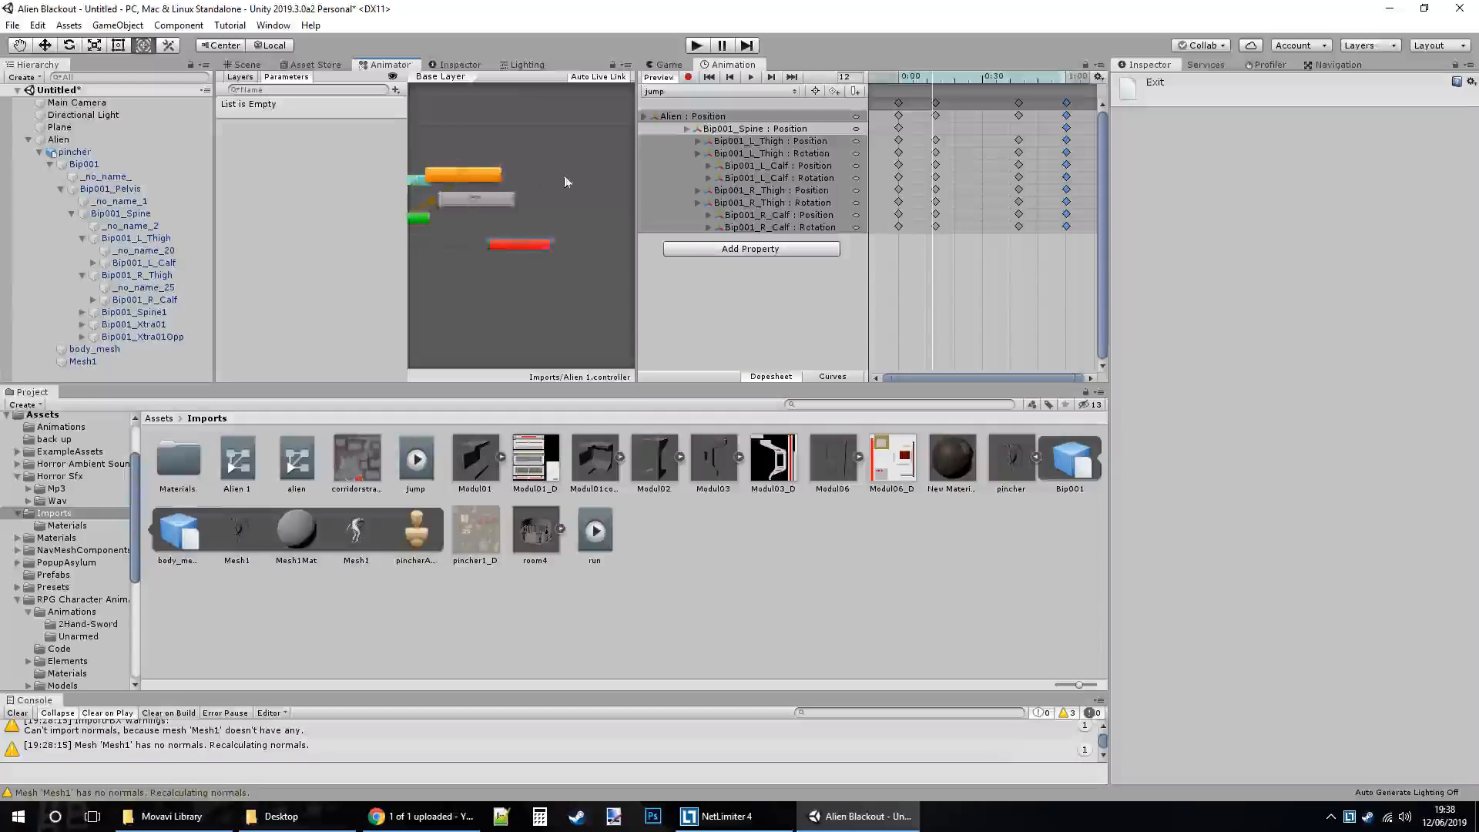
{"action": "middle_click_drag", "start_coordinate": [422, 218], "coordinate": [522, 218]}
{"action": "left_click_drag", "start_coordinate": [566, 202], "coordinate": [580, 214]}
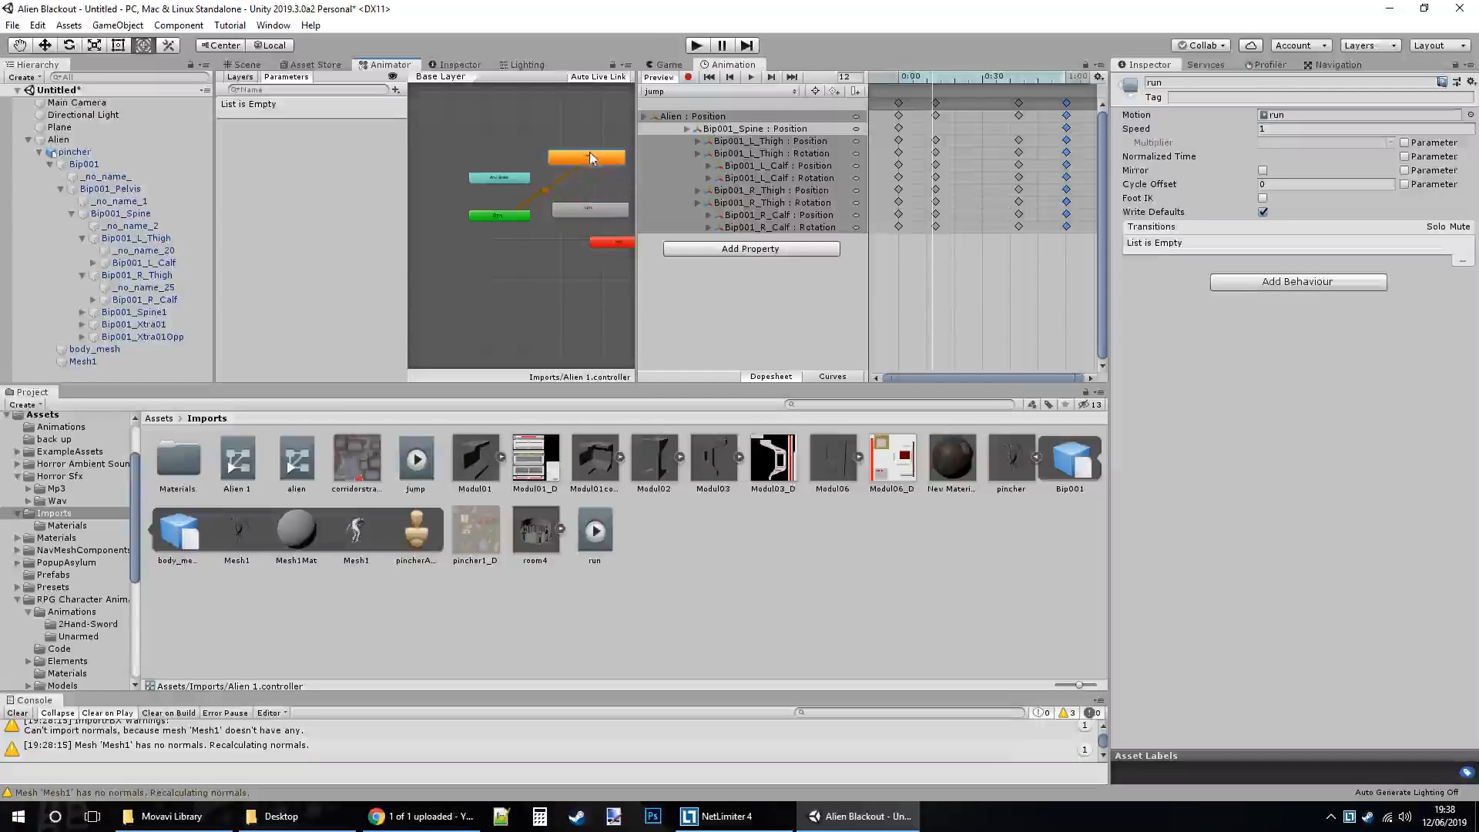
{"action": "middle_click_drag", "start_coordinate": [564, 171], "coordinate": [551, 145]}
{"action": "mouse_move", "coordinate": [551, 145]}
{"action": "left_mouse_down"}
{"action": "mouse_move", "coordinate": [573, 146]}
{"action": "mouse_move", "coordinate": [551, 125]}
{"action": "left_mouse_up"}
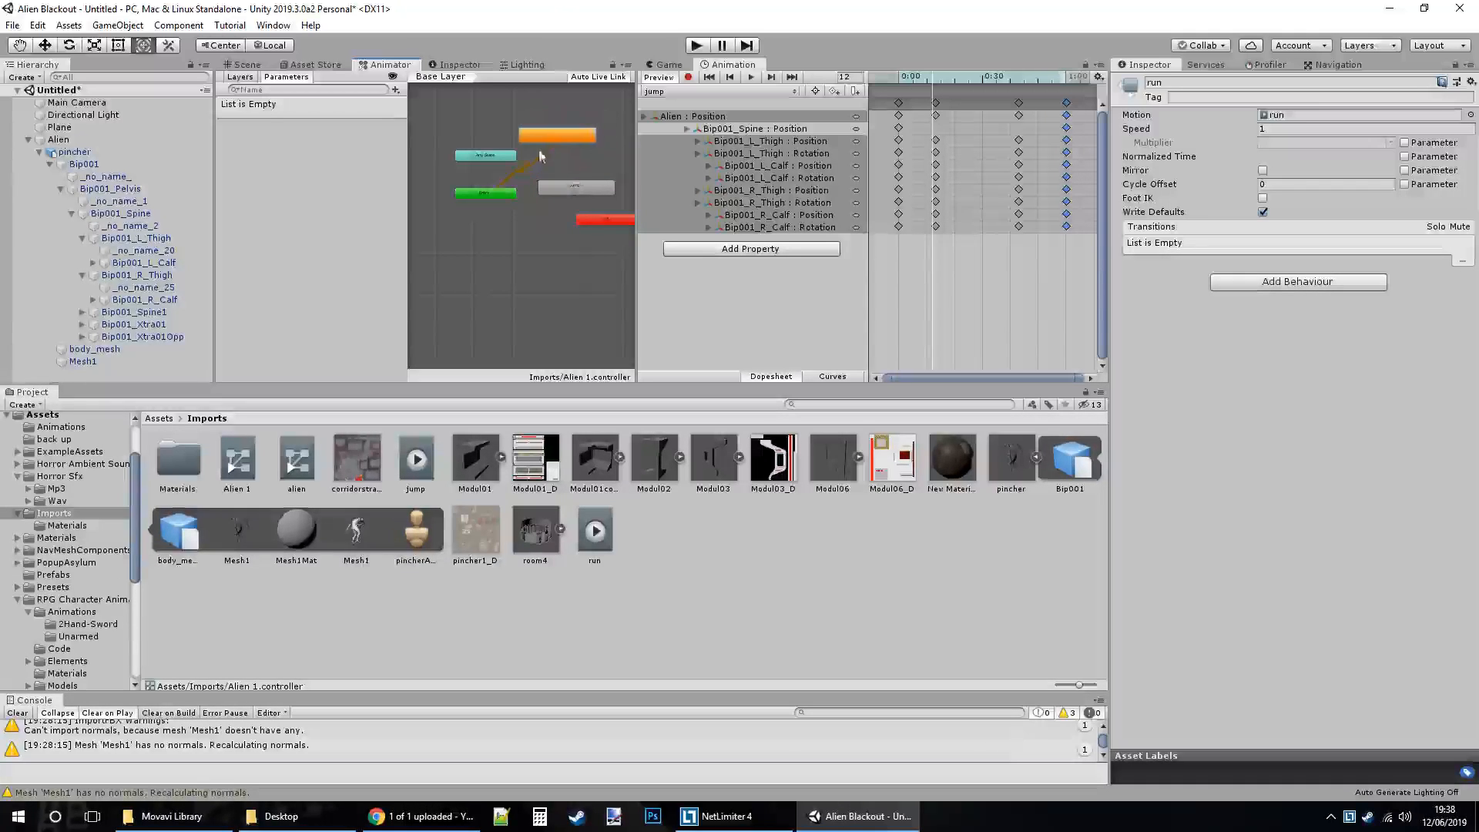
{"action": "left_click_drag", "start_coordinate": [509, 191], "coordinate": [558, 111]}
{"action": "left_click_drag", "start_coordinate": [575, 190], "coordinate": [561, 145]}
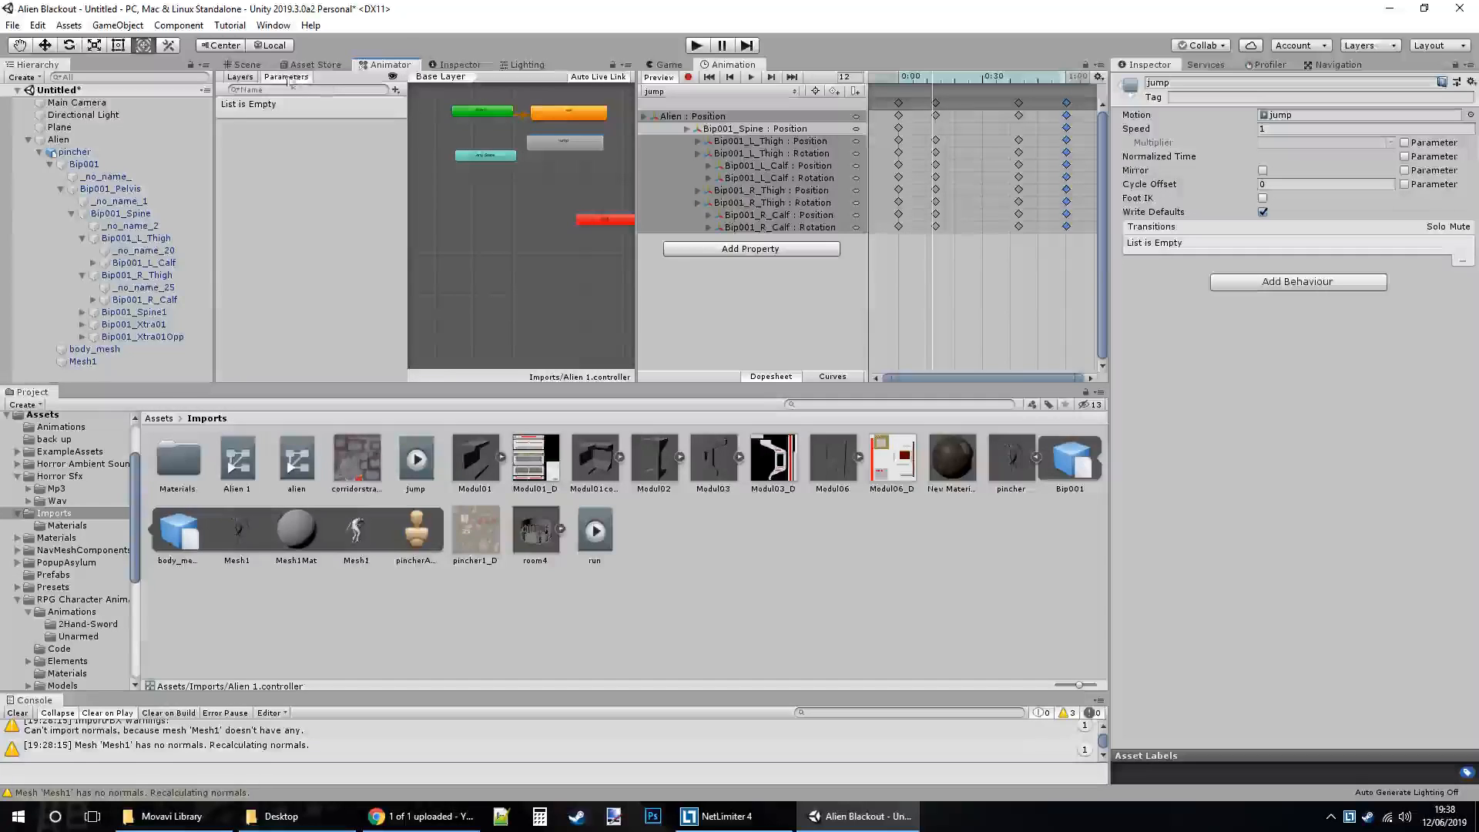
Move the Main Camera closer to the alien at Z -2.66 and tilt it down to an X rotation of about 12.987.
{"action": "left_click", "coordinate": [672, 63]}
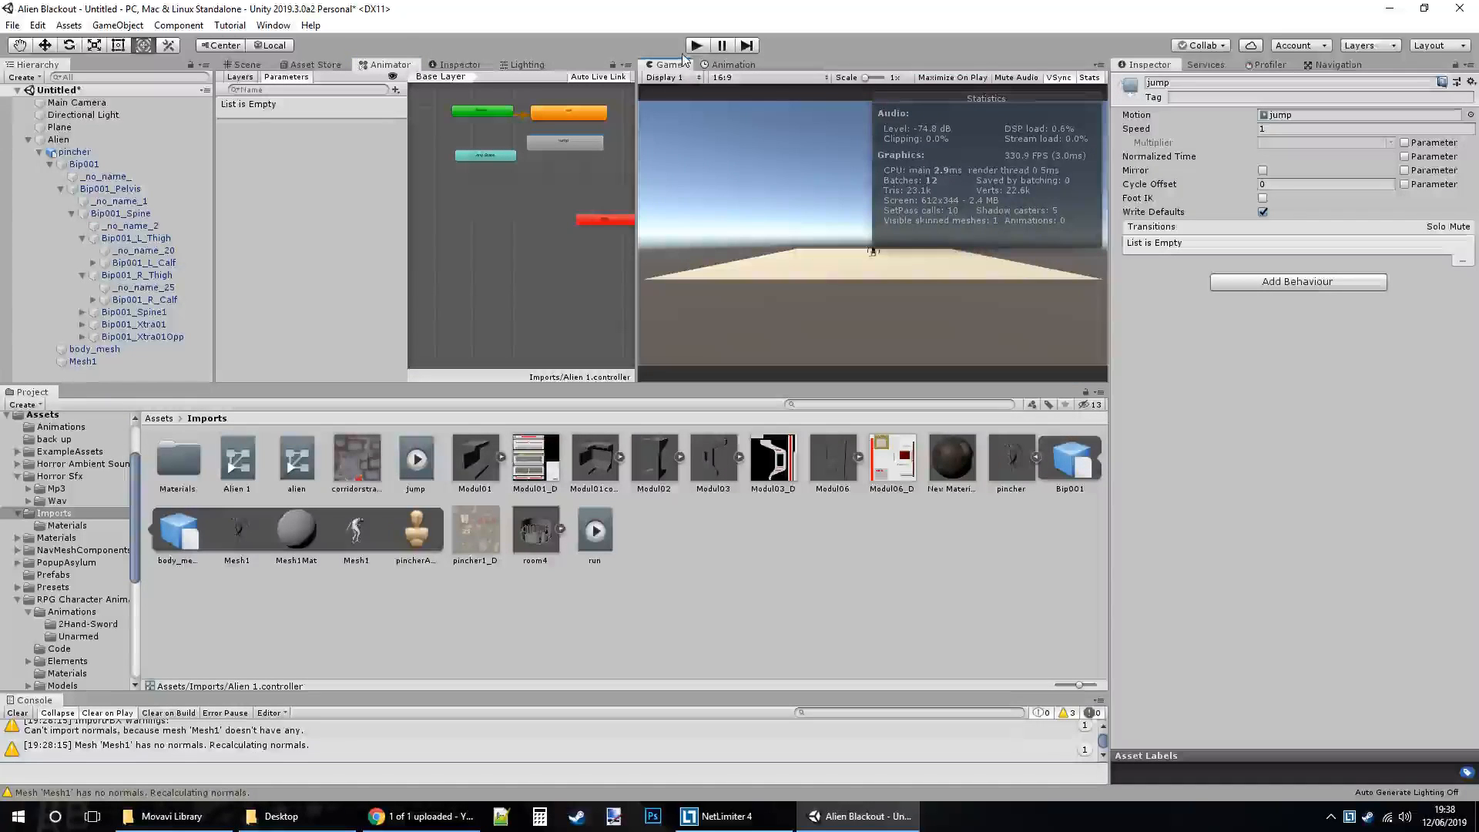
{"action": "left_click", "coordinate": [247, 64]}
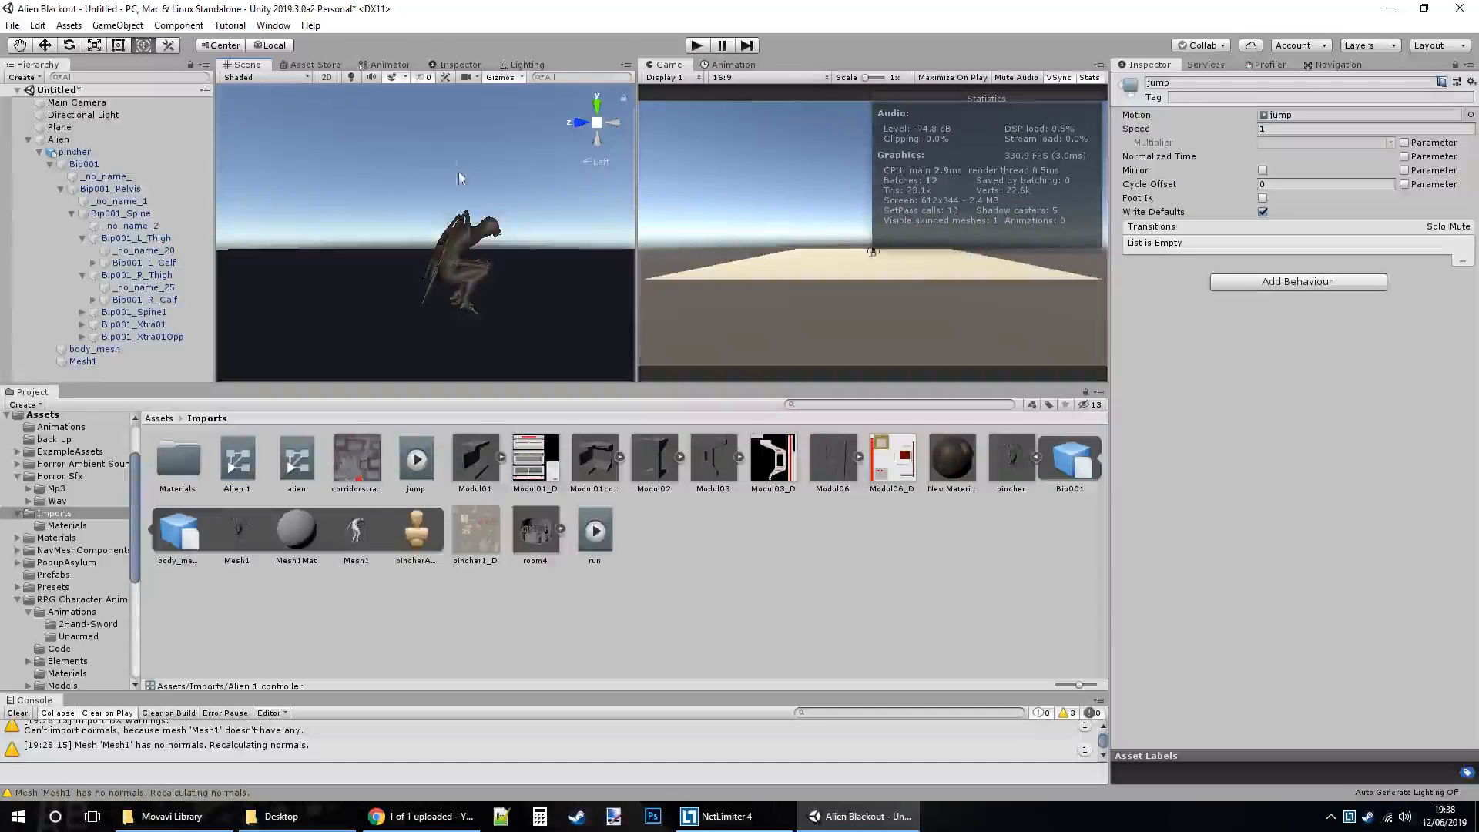
{"action": "left_click", "coordinate": [76, 103]}
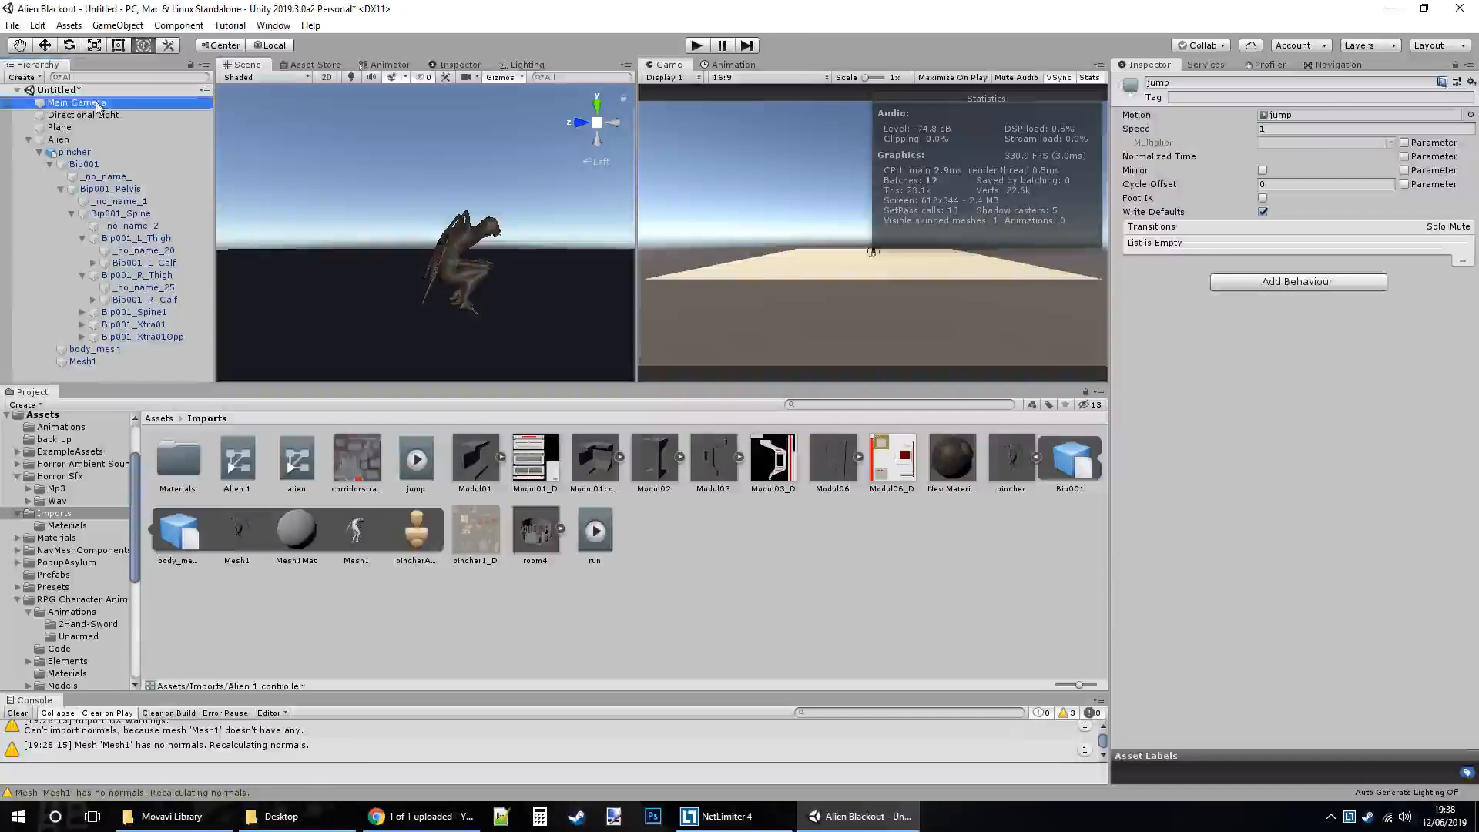
{"action": "key", "text": "f"}
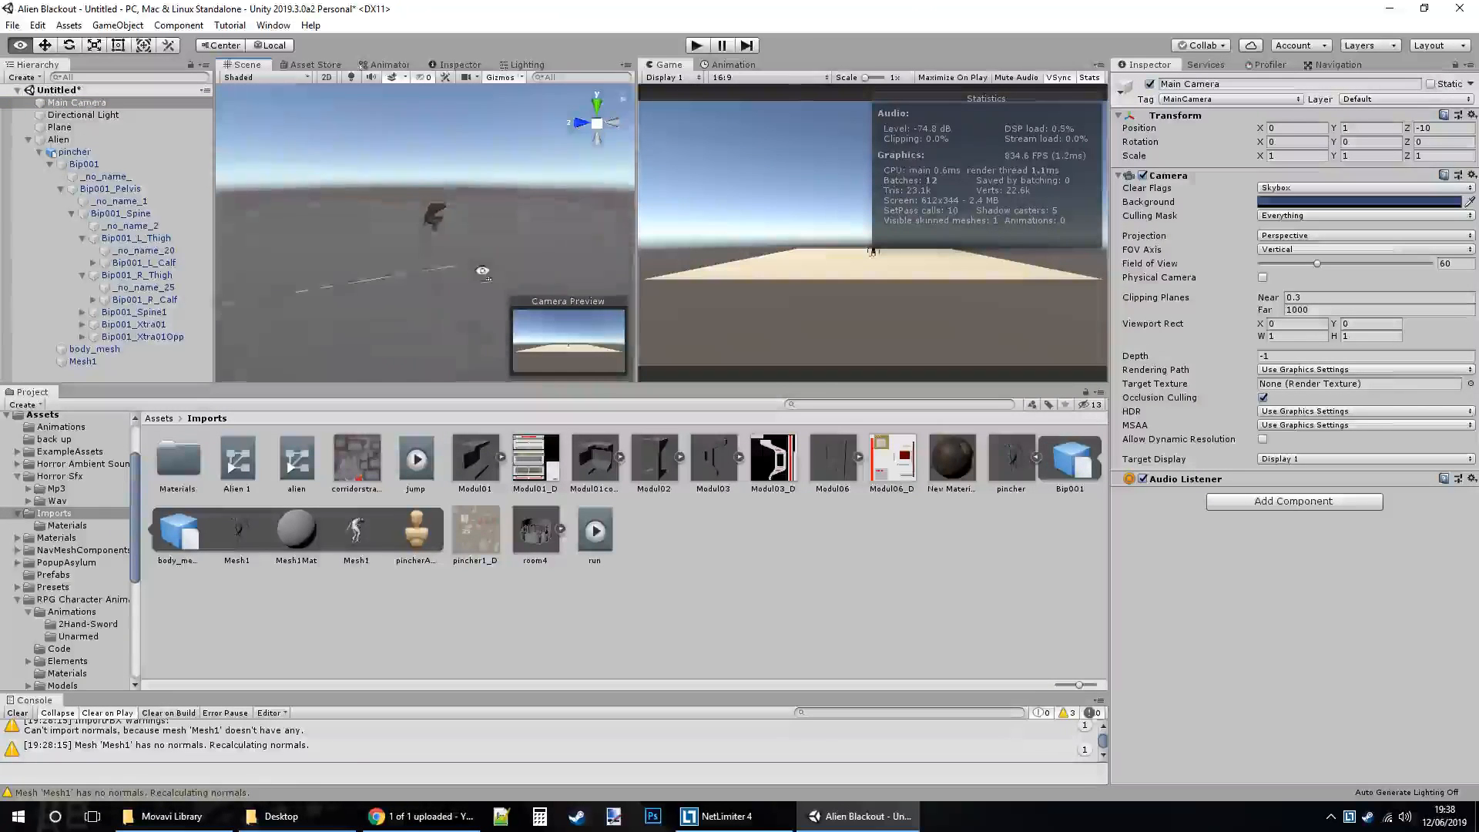
{"action": "left_click_drag", "start_coordinate": [495, 272], "coordinate": [371, 177], "text": "alt"}
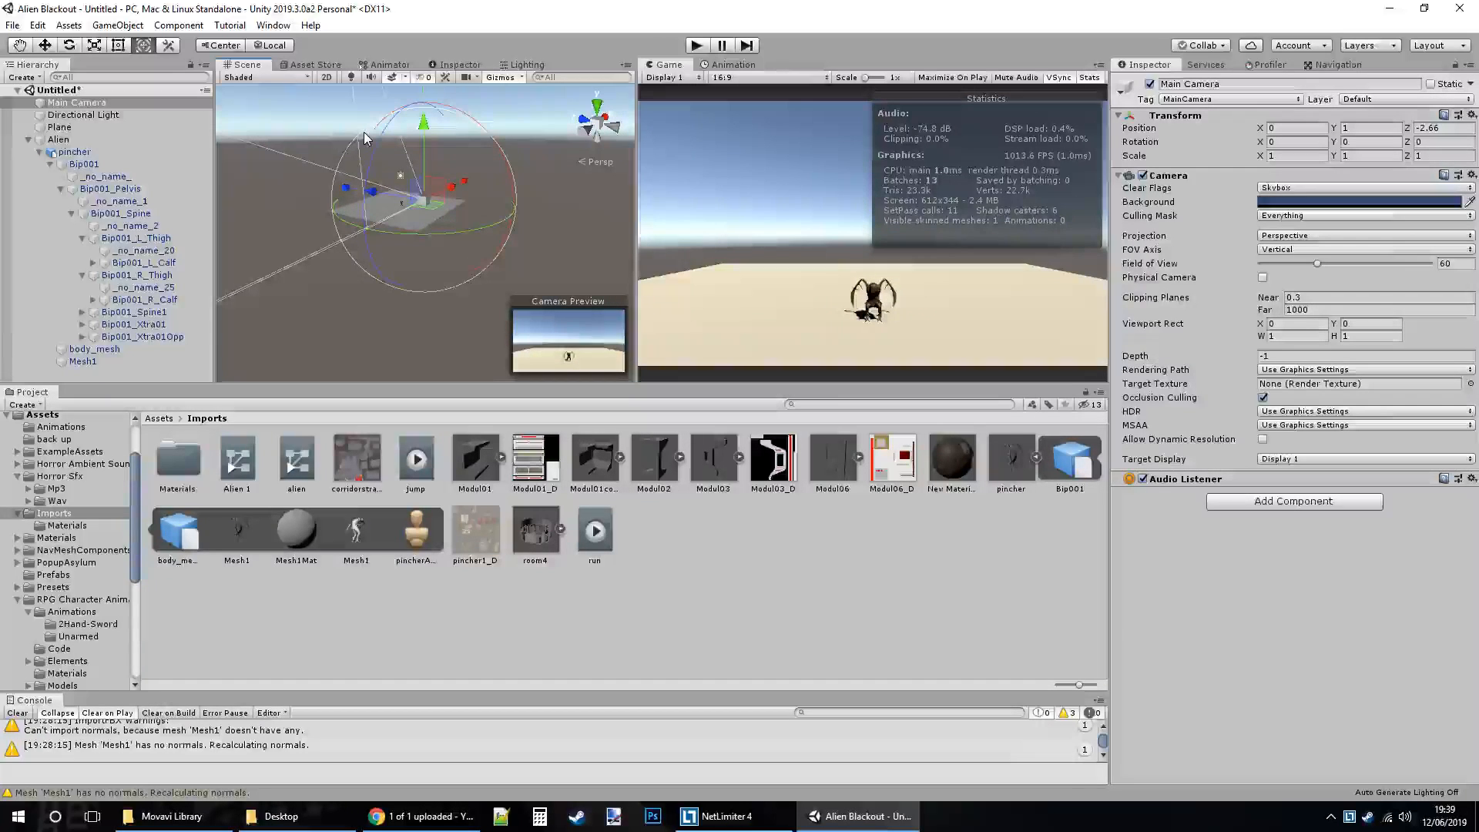
{"action": "left_click_drag", "start_coordinate": [381, 125], "coordinate": [345, 132]}
{"action": "key", "text": "ctrl+z"}
Run the scene to check the alien's animation through the Main Camera, and stop play mode.
{"action": "left_click", "coordinate": [695, 45]}
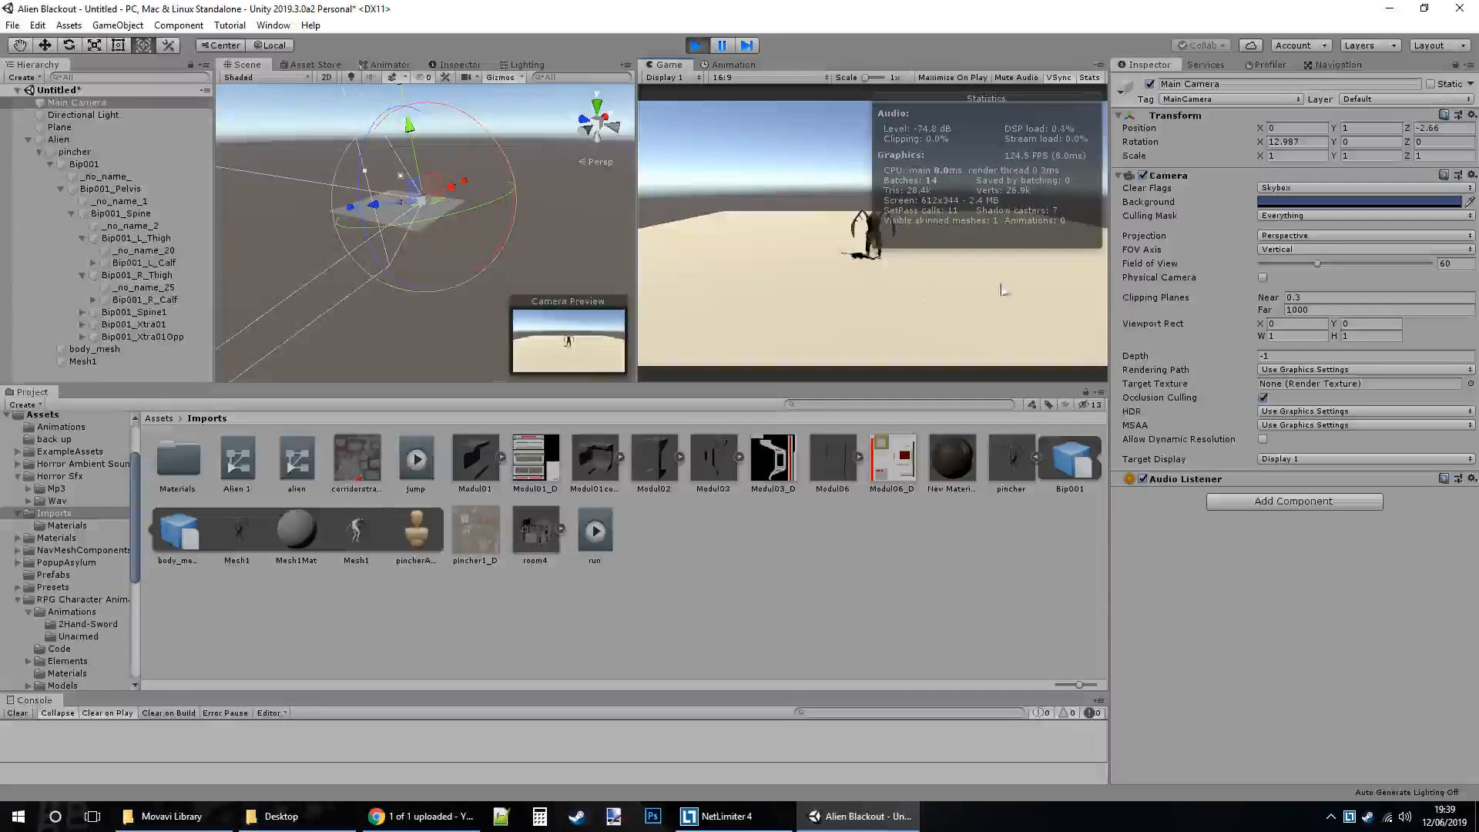
{"action": "left_click", "coordinate": [696, 44]}
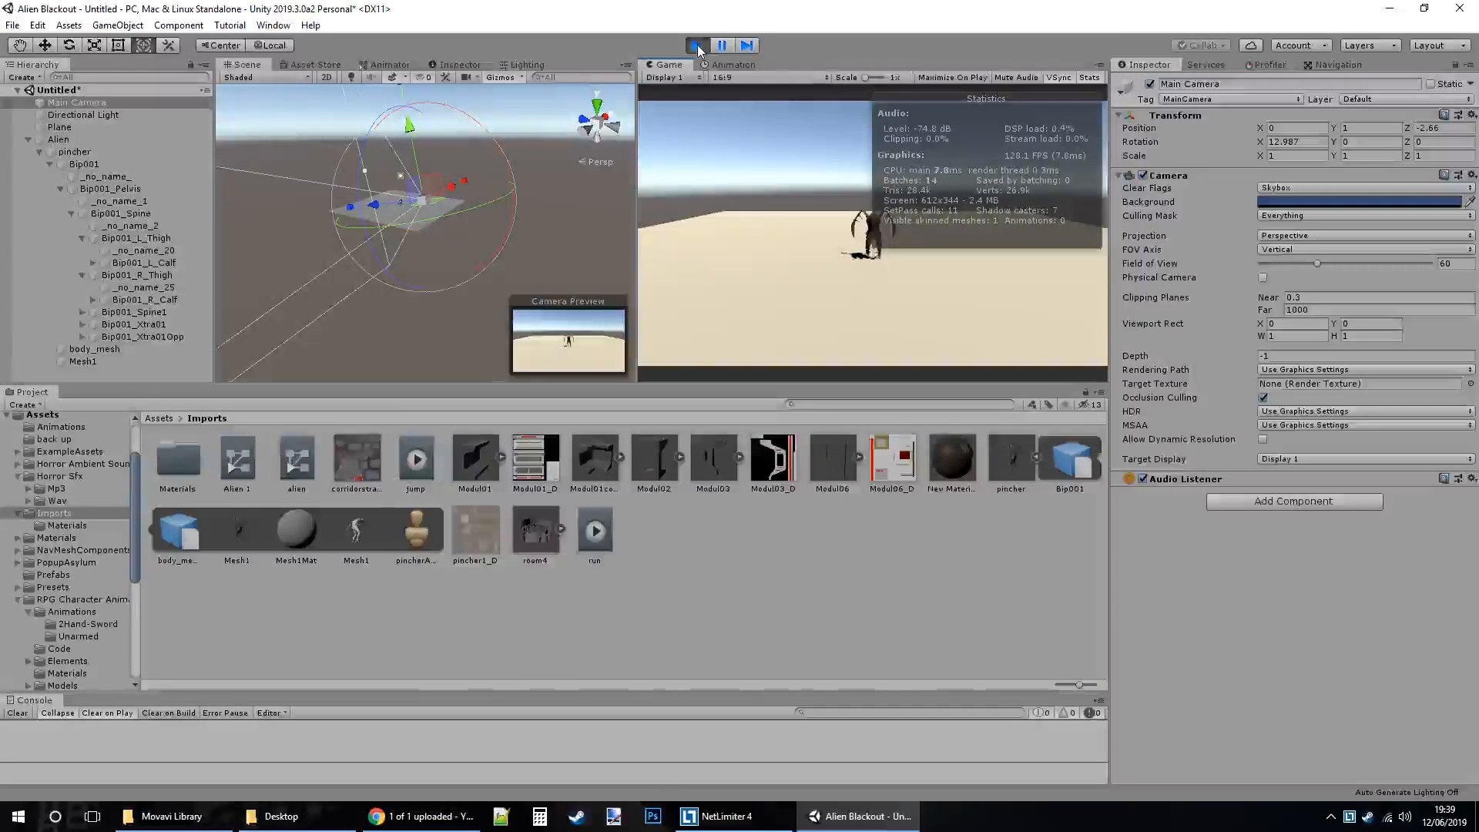
Open the Alien 1 animator graph and enlarge its area around the run and jump states.
{"action": "left_click", "coordinate": [385, 64]}
{"action": "middle_click_drag", "start_coordinate": [515, 126], "coordinate": [524, 231]}
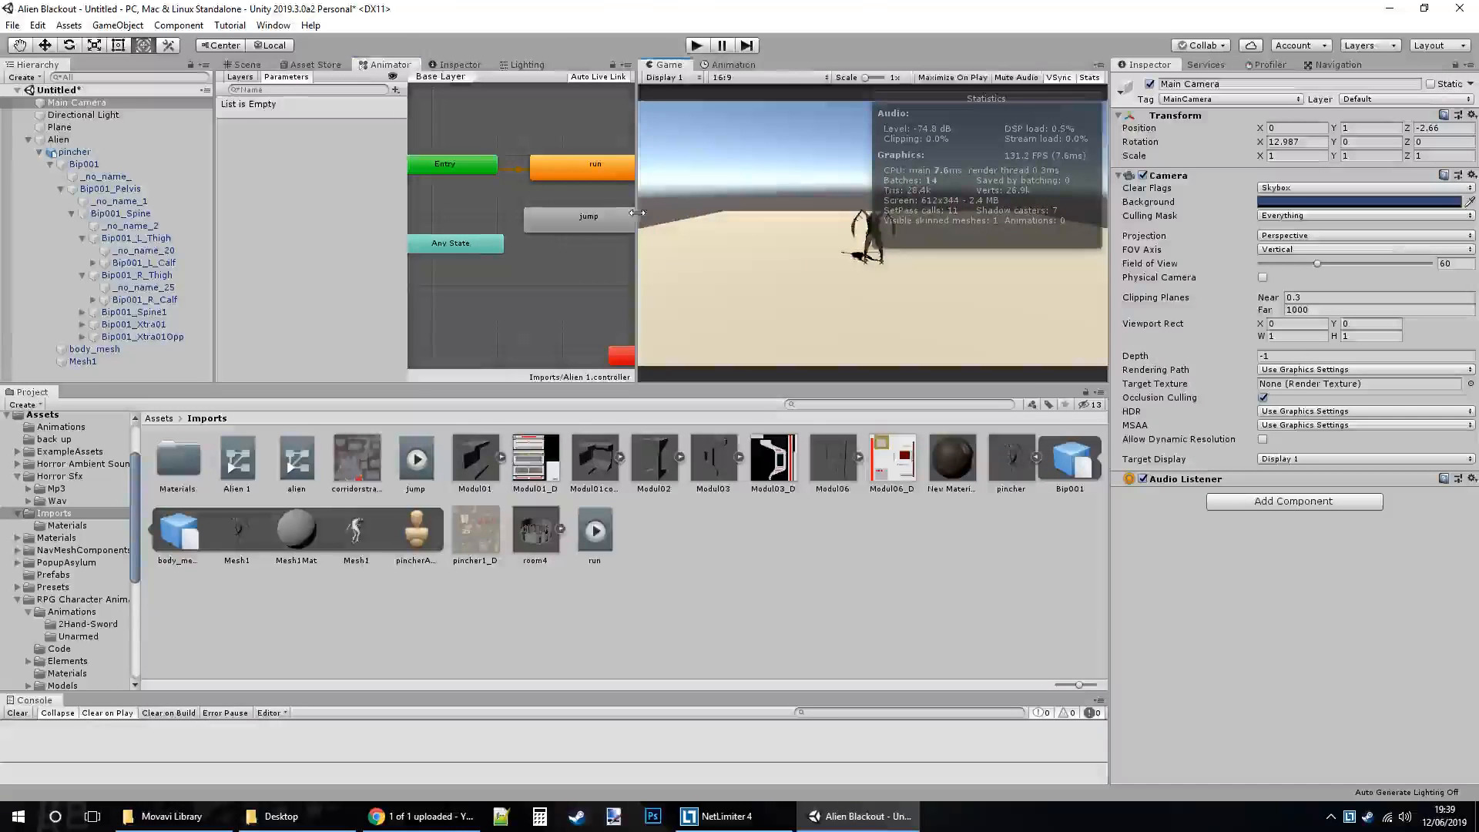
{"action": "left_click_drag", "start_coordinate": [639, 221], "coordinate": [673, 218]}
{"action": "left_click_drag", "start_coordinate": [419, 205], "coordinate": [386, 205]}
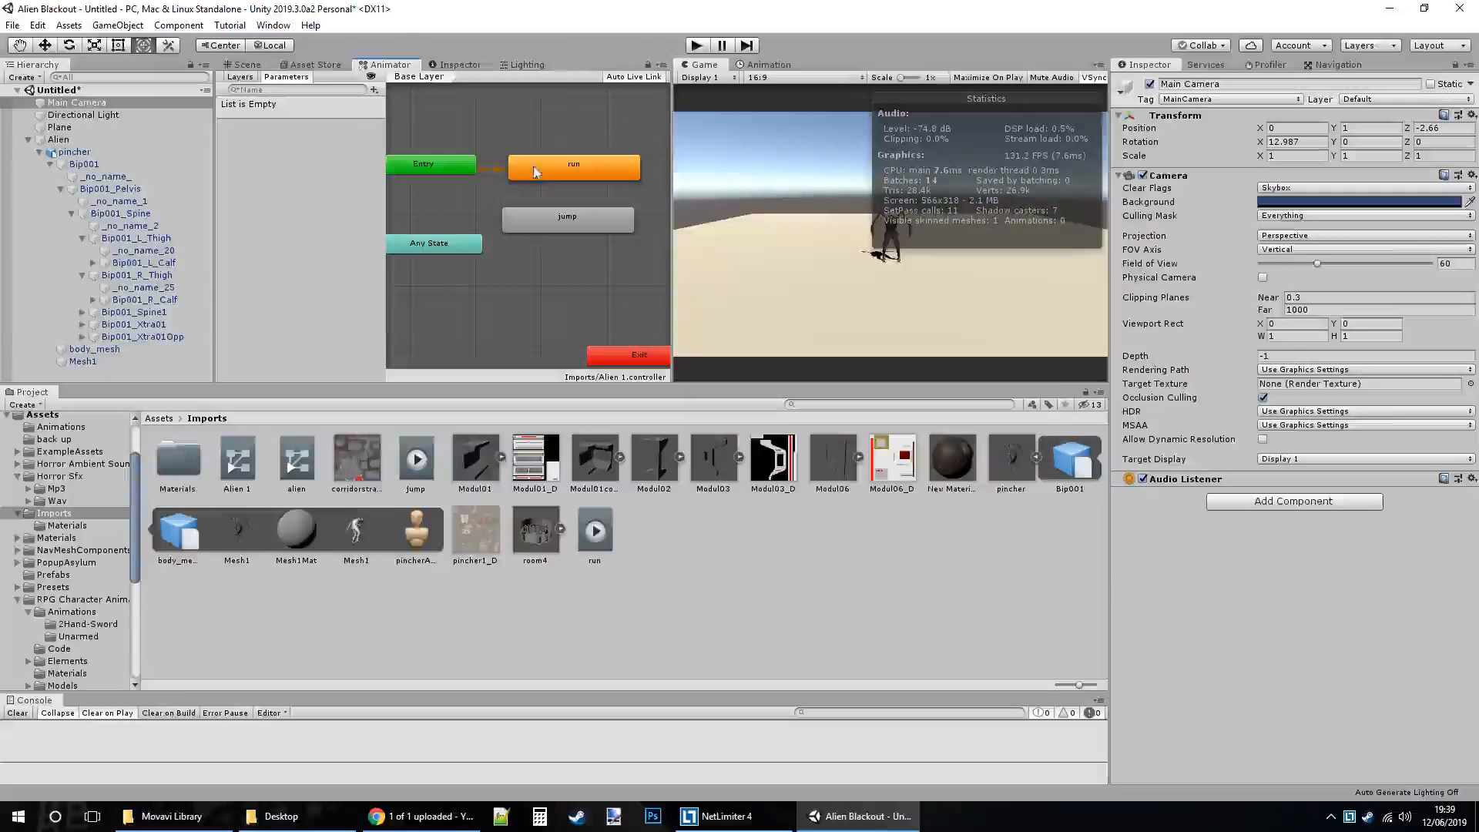
Align the run and jump states in the Alien 1 animator graph and create a transition from run to jump.
{"action": "left_click", "coordinate": [557, 146]}
{"action": "left_click_drag", "start_coordinate": [558, 223], "coordinate": [574, 213]}
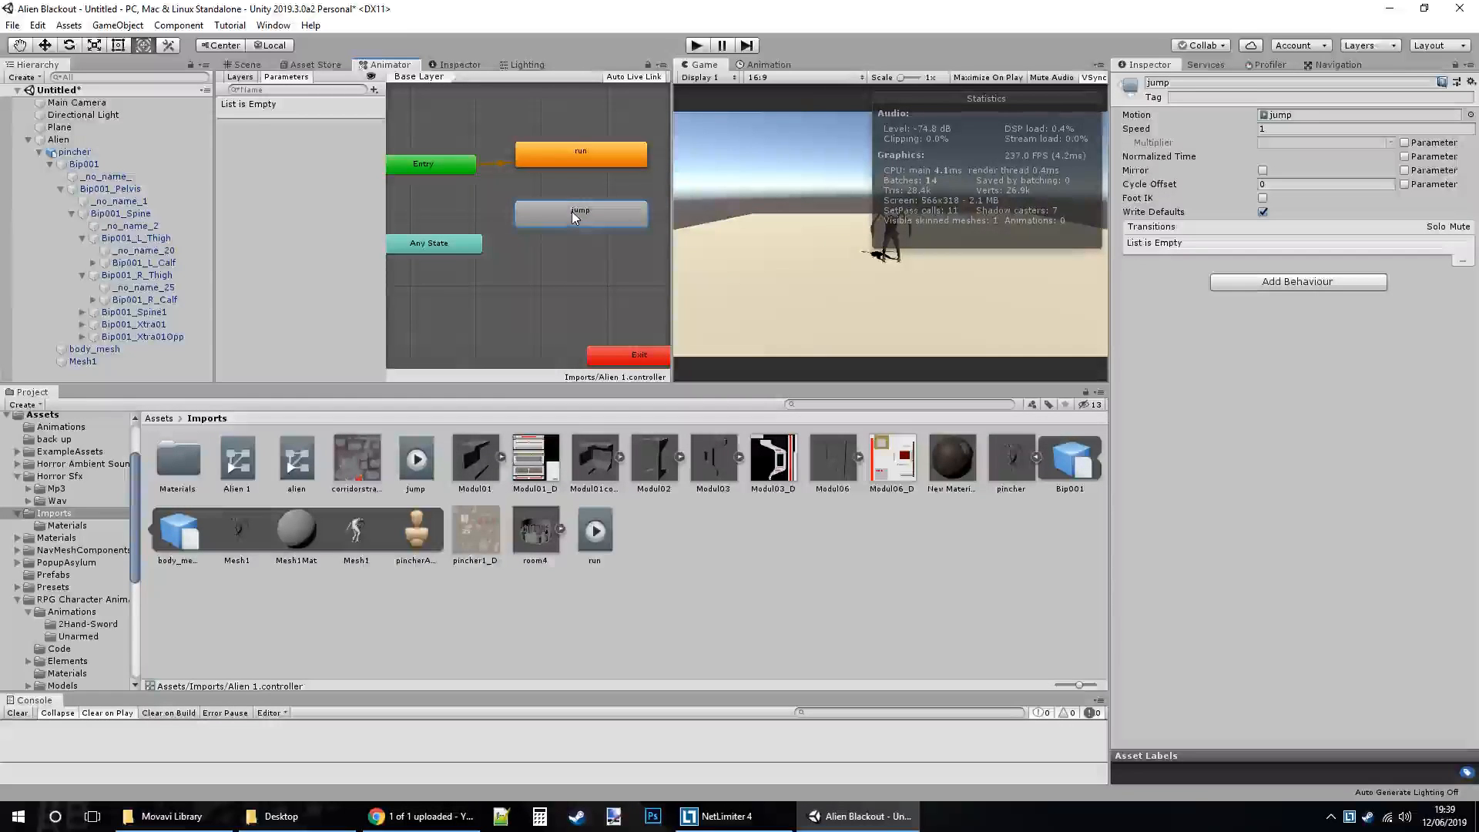
{"action": "right_click", "coordinate": [562, 158]}
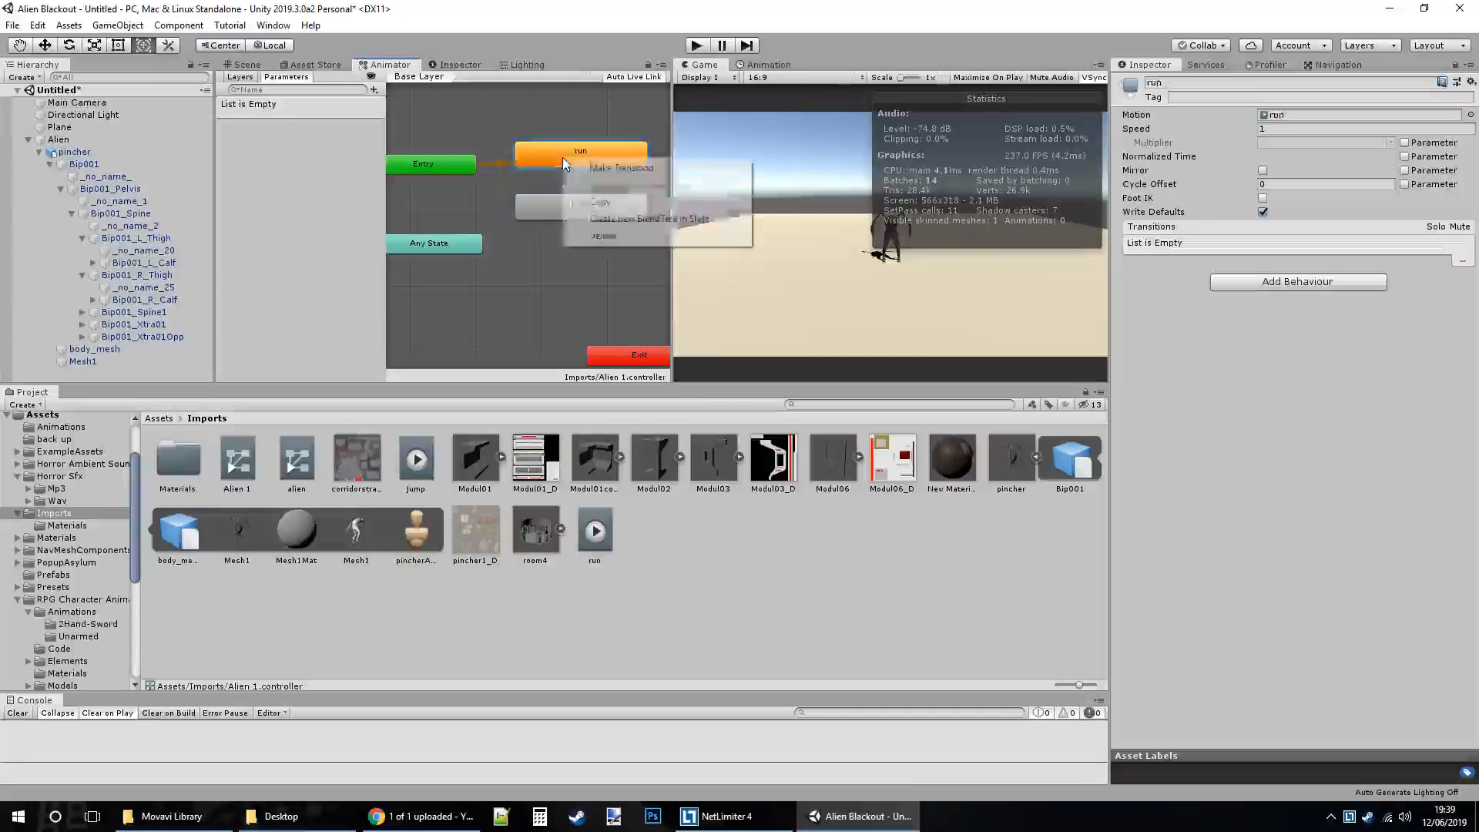
{"action": "left_click", "coordinate": [615, 169]}
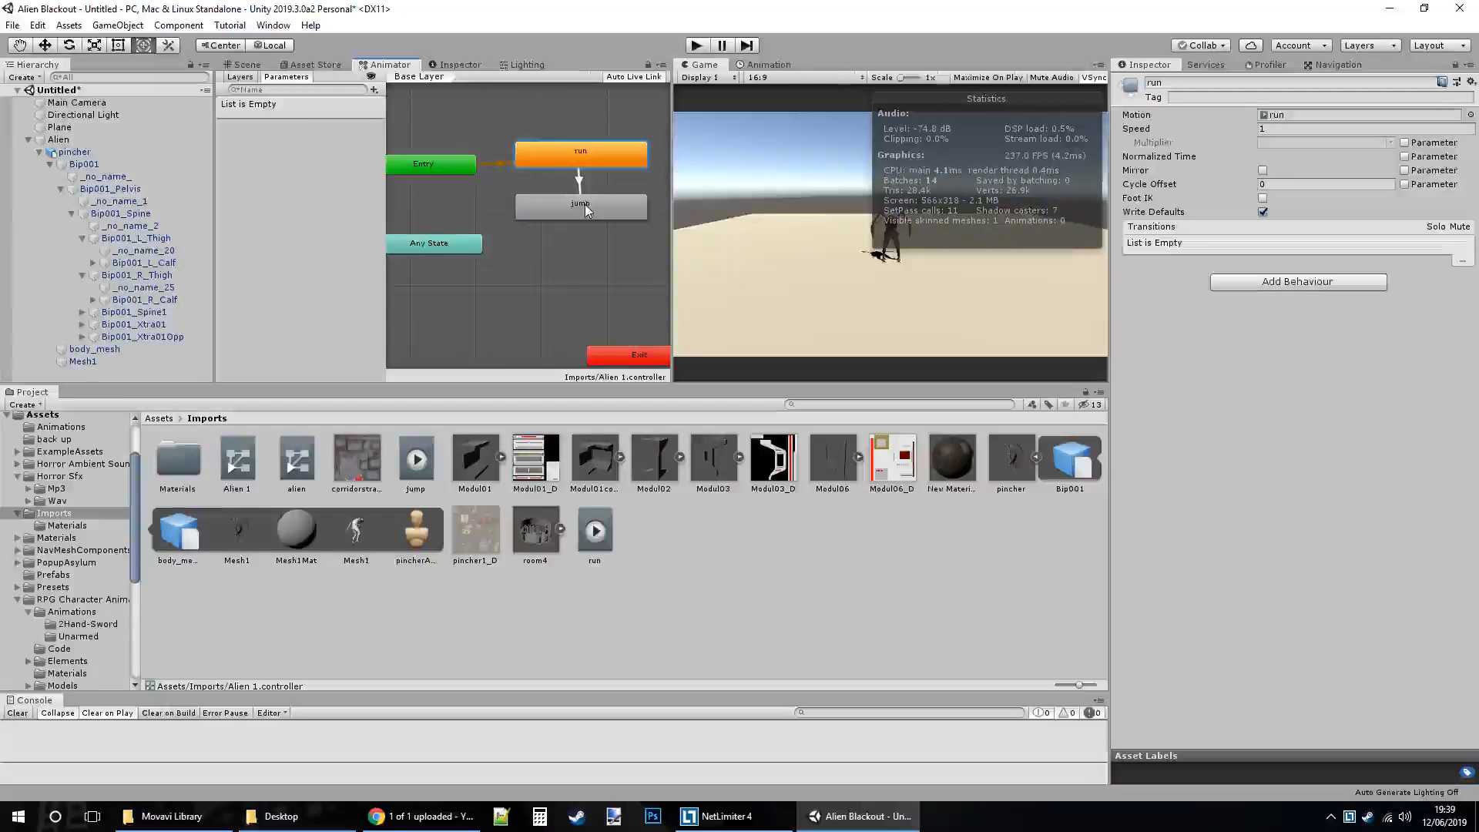
{"action": "left_click", "coordinate": [576, 205]}
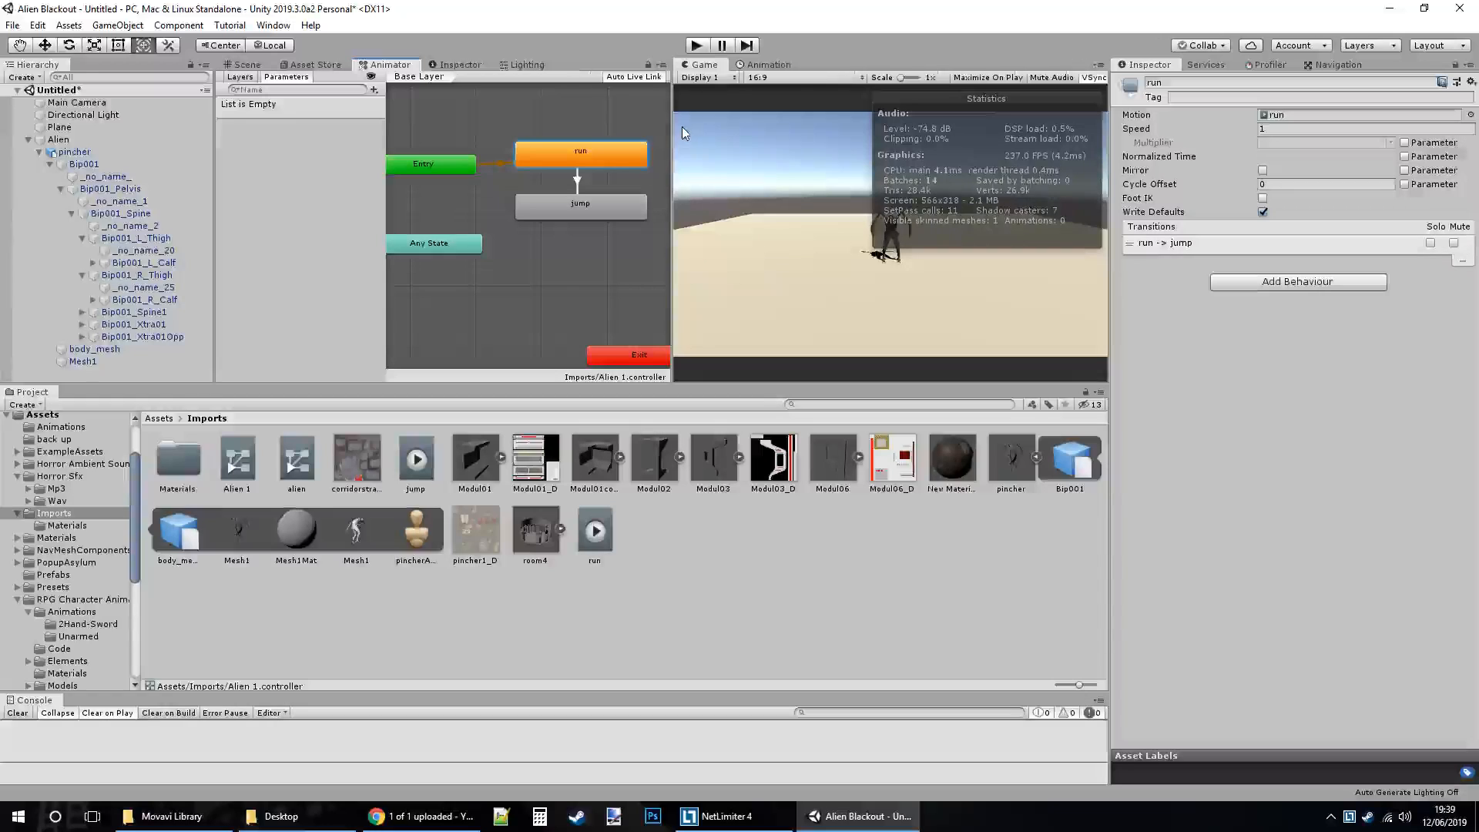
Test the run-to-jump transition in play mode and hide the Game view's statistics overlay.
{"action": "left_click", "coordinate": [696, 44]}
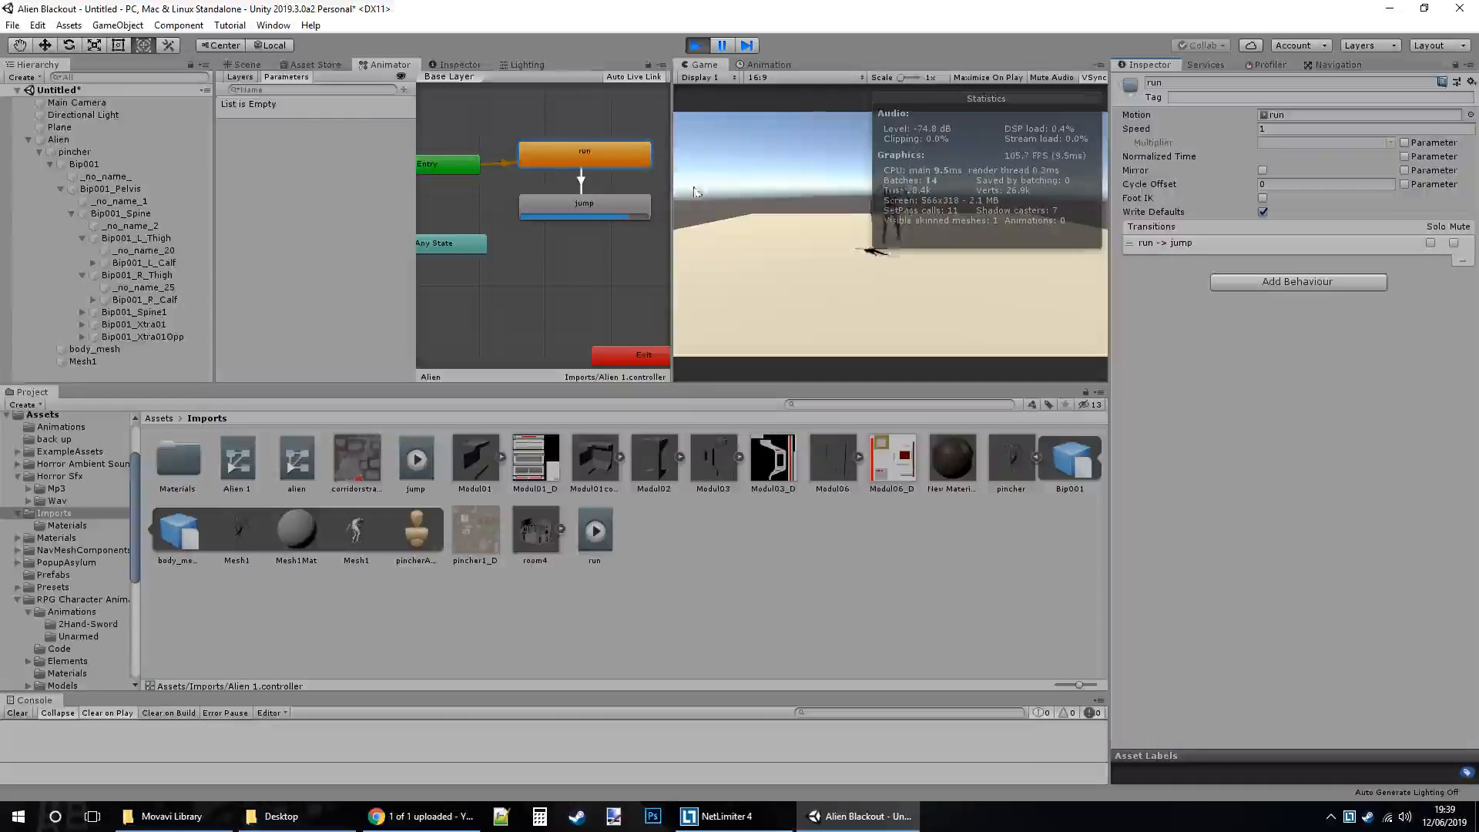
{"action": "left_click", "coordinate": [636, 206]}
{"action": "left_click_drag", "start_coordinate": [672, 196], "coordinate": [548, 188]}
{"action": "key", "text": "ctrl+p"}
{"action": "left_click", "coordinate": [1040, 78]}
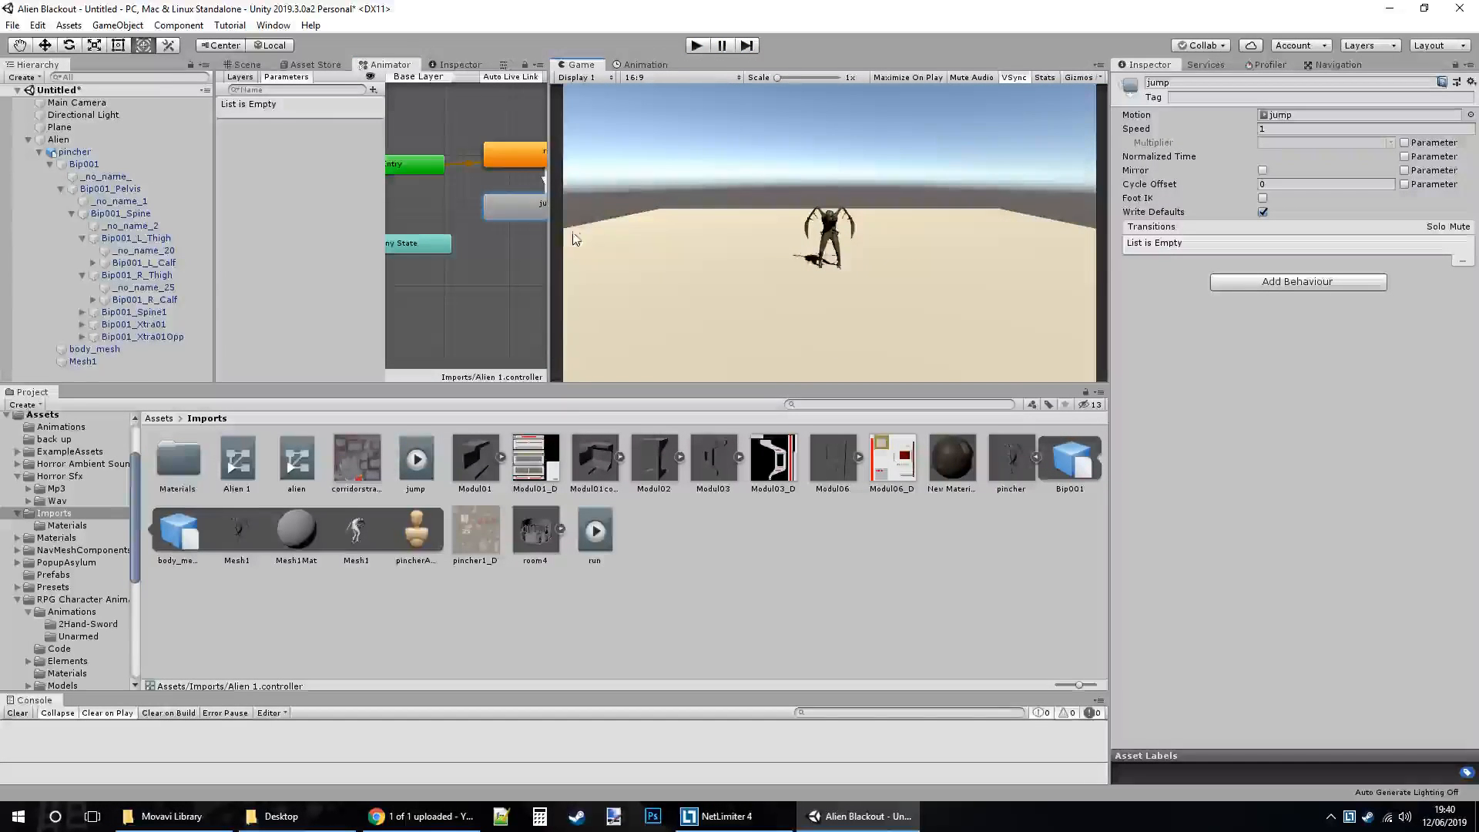
{"action": "left_click_drag", "start_coordinate": [550, 227], "coordinate": [678, 224]}
{"action": "key", "text": "ctrl+p"}
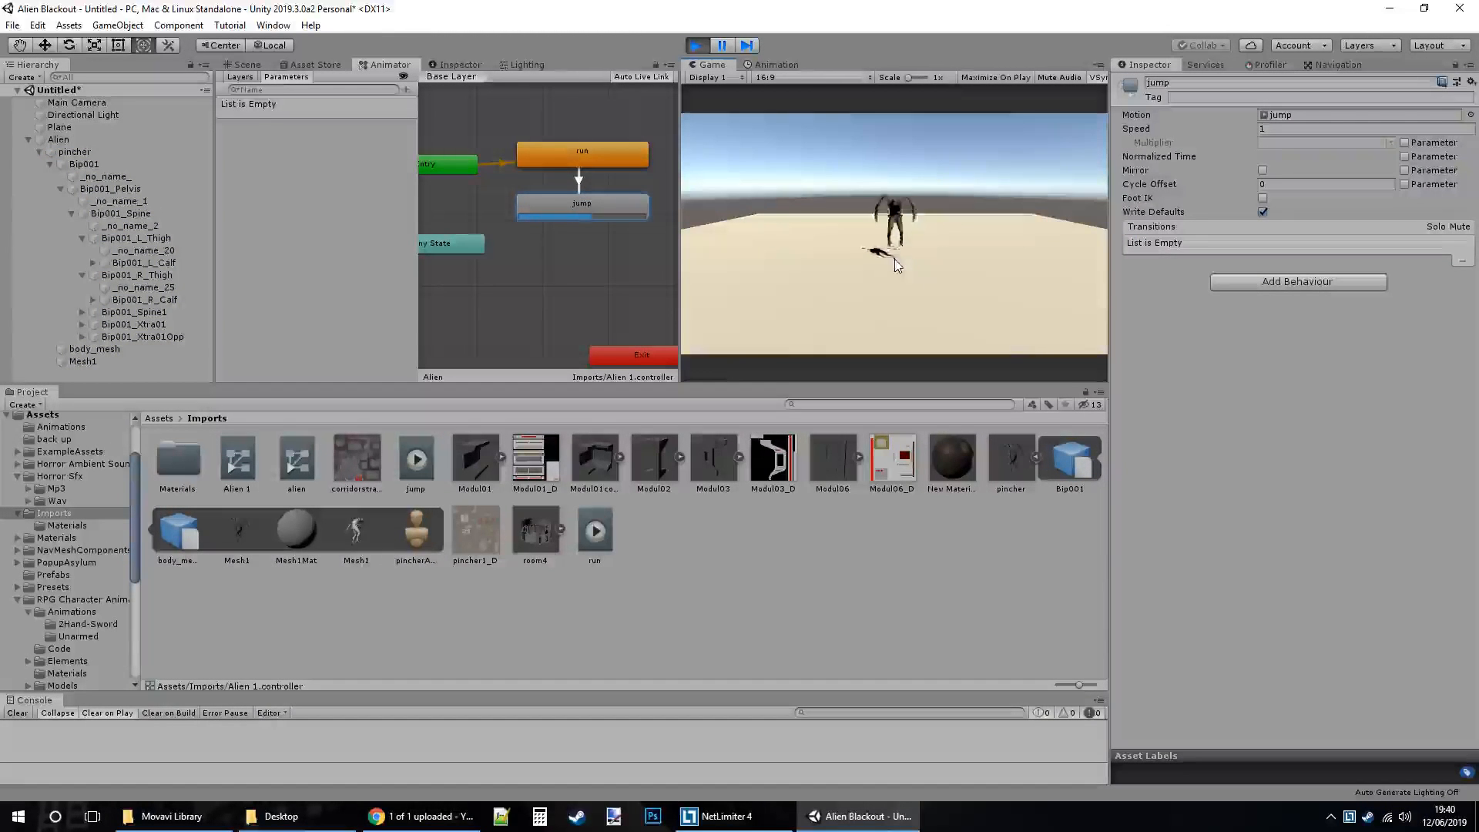
{"action": "left_click", "coordinate": [696, 45]}
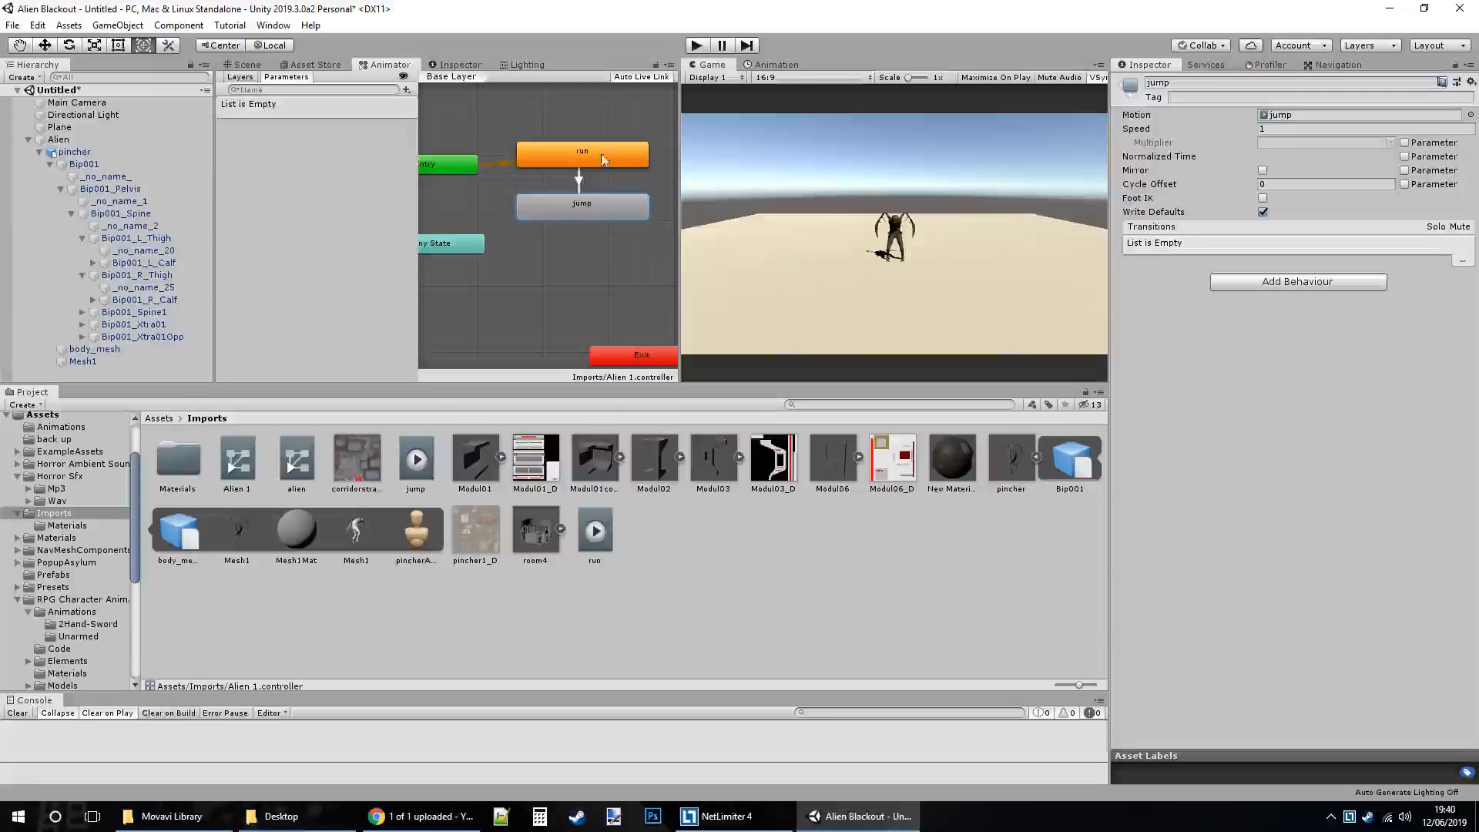
Create a transition from jump back to run and test both transitions in play mode.
{"action": "right_click", "coordinate": [604, 208]}
{"action": "left_click", "coordinate": [661, 217]}
{"action": "left_click", "coordinate": [609, 151]}
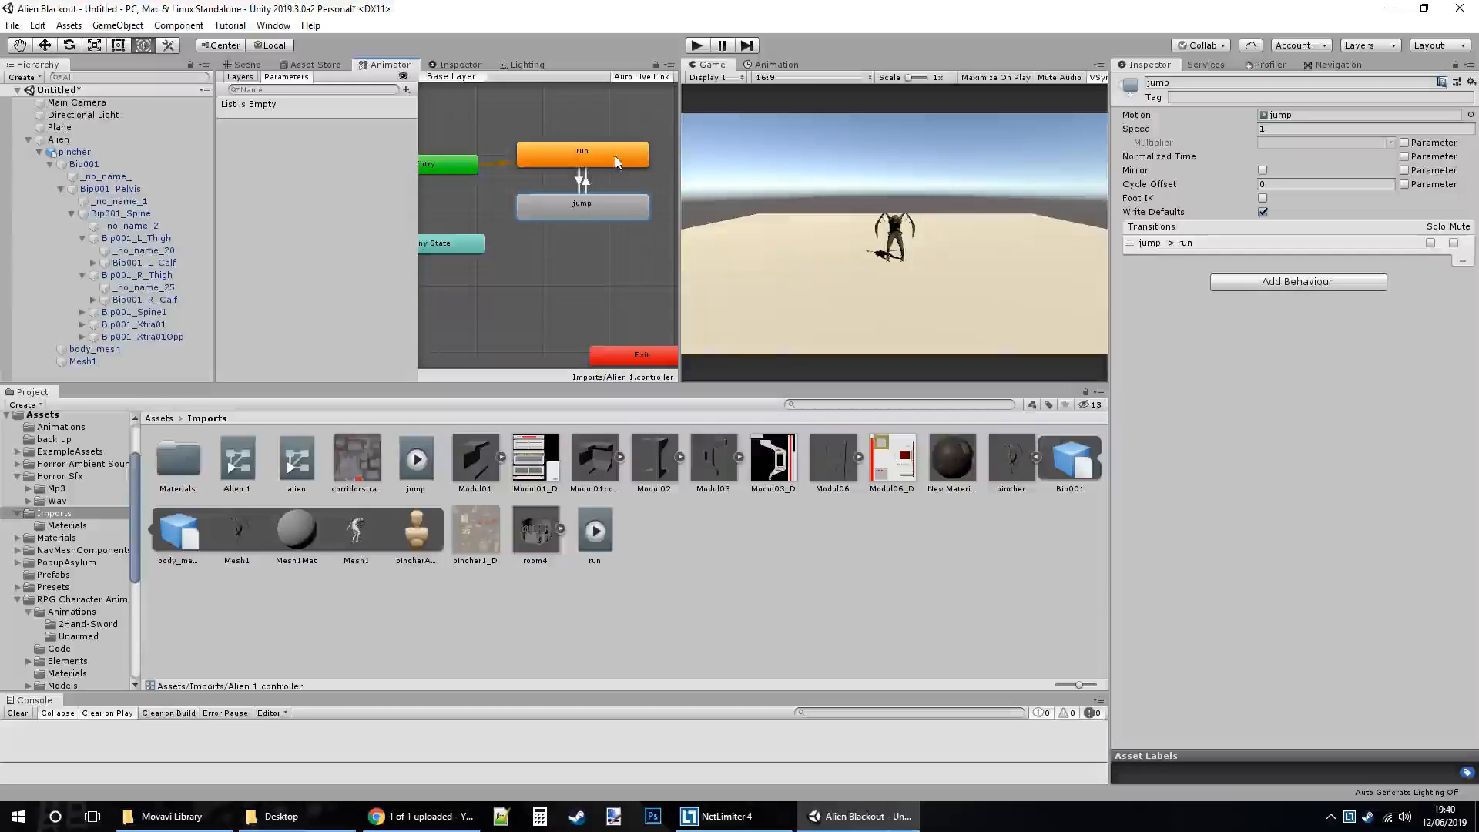
{"action": "left_click", "coordinate": [696, 44]}
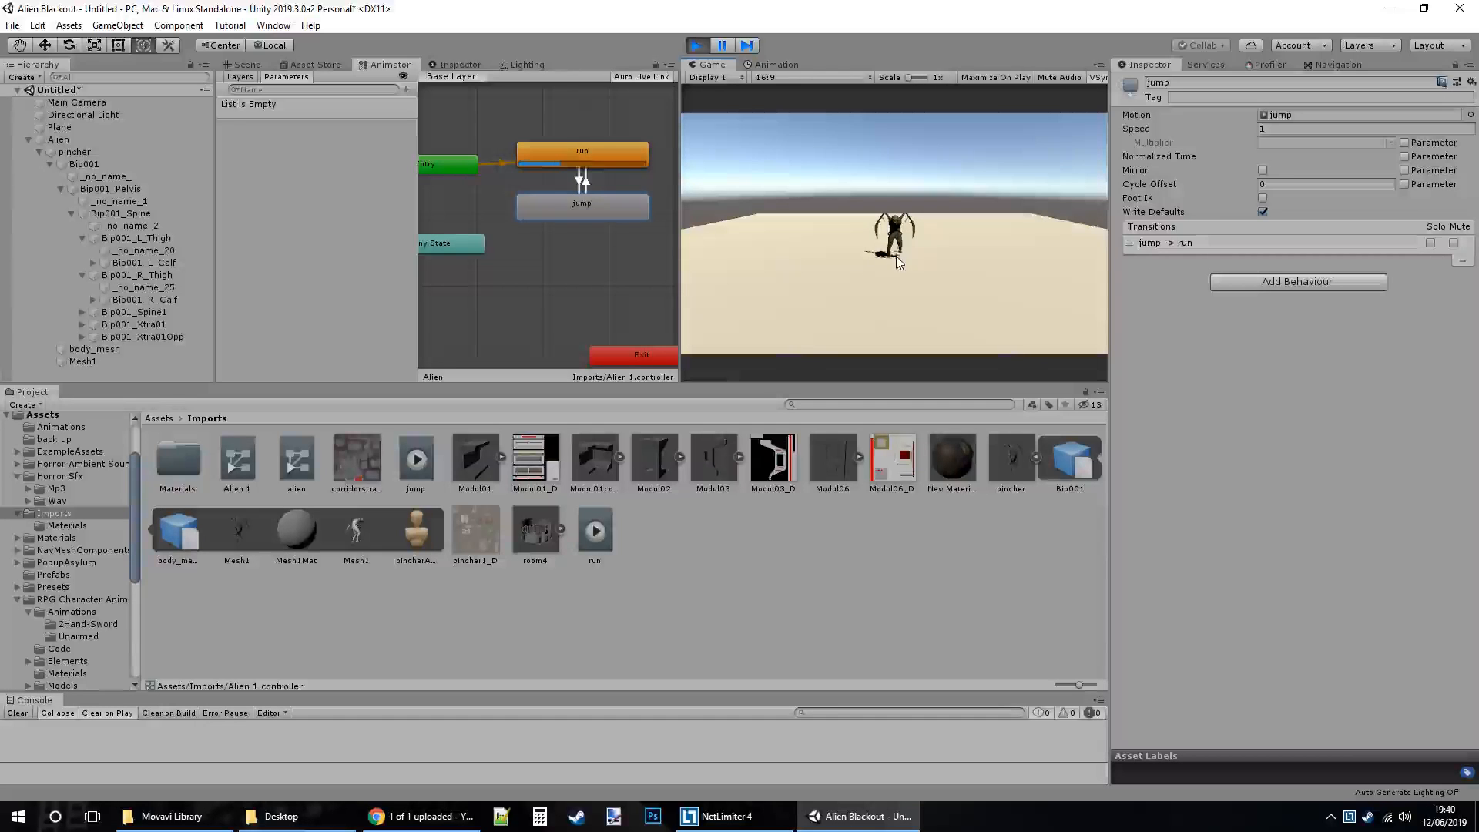
{"action": "key", "text": "ctrl+p"}
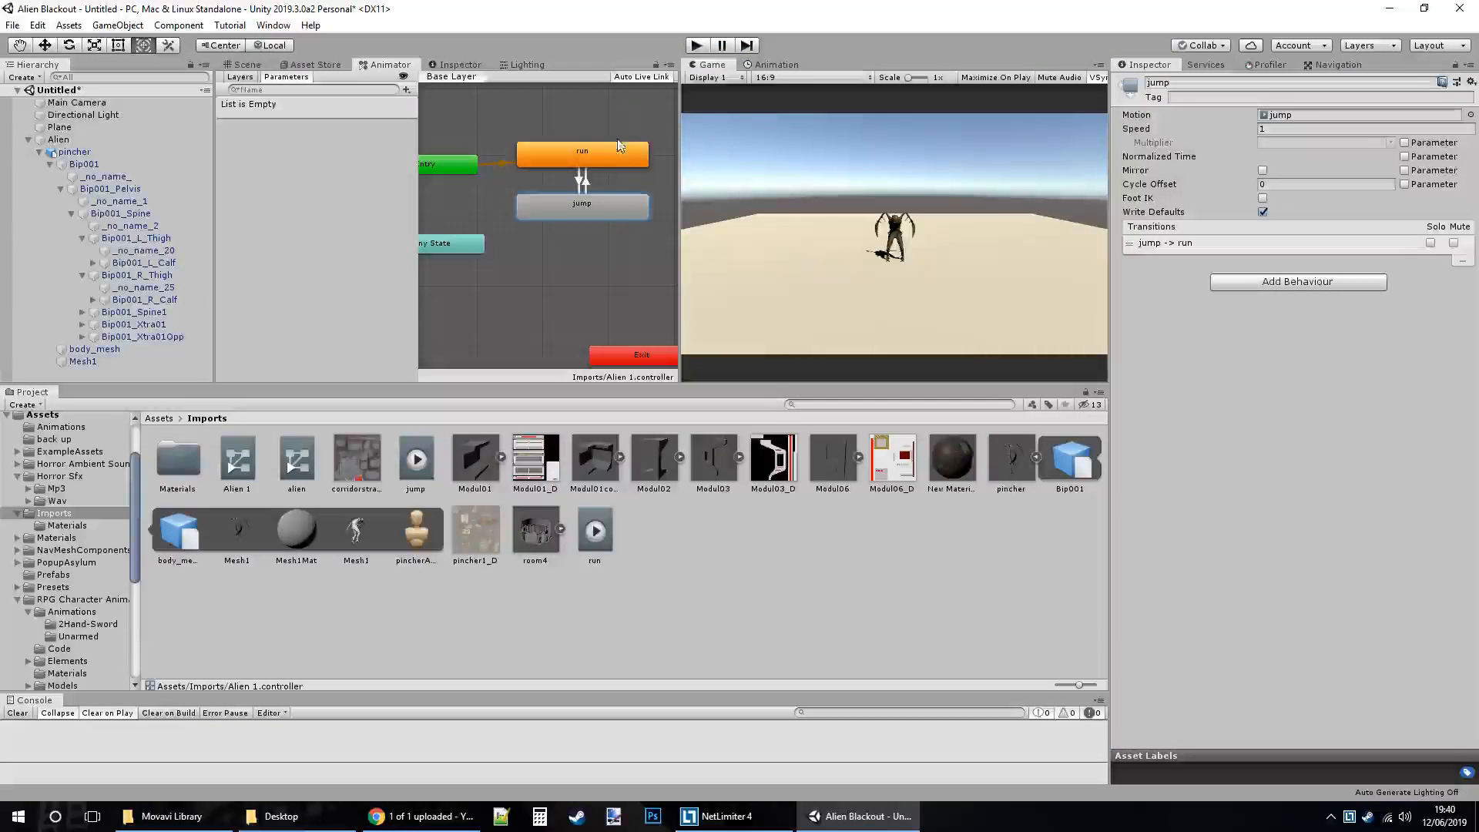
Lower the jump state slightly below run, select the run-to-jump transition, and add a trigger parameter named Jump.
{"action": "left_click_drag", "start_coordinate": [583, 199], "coordinate": [578, 207]}
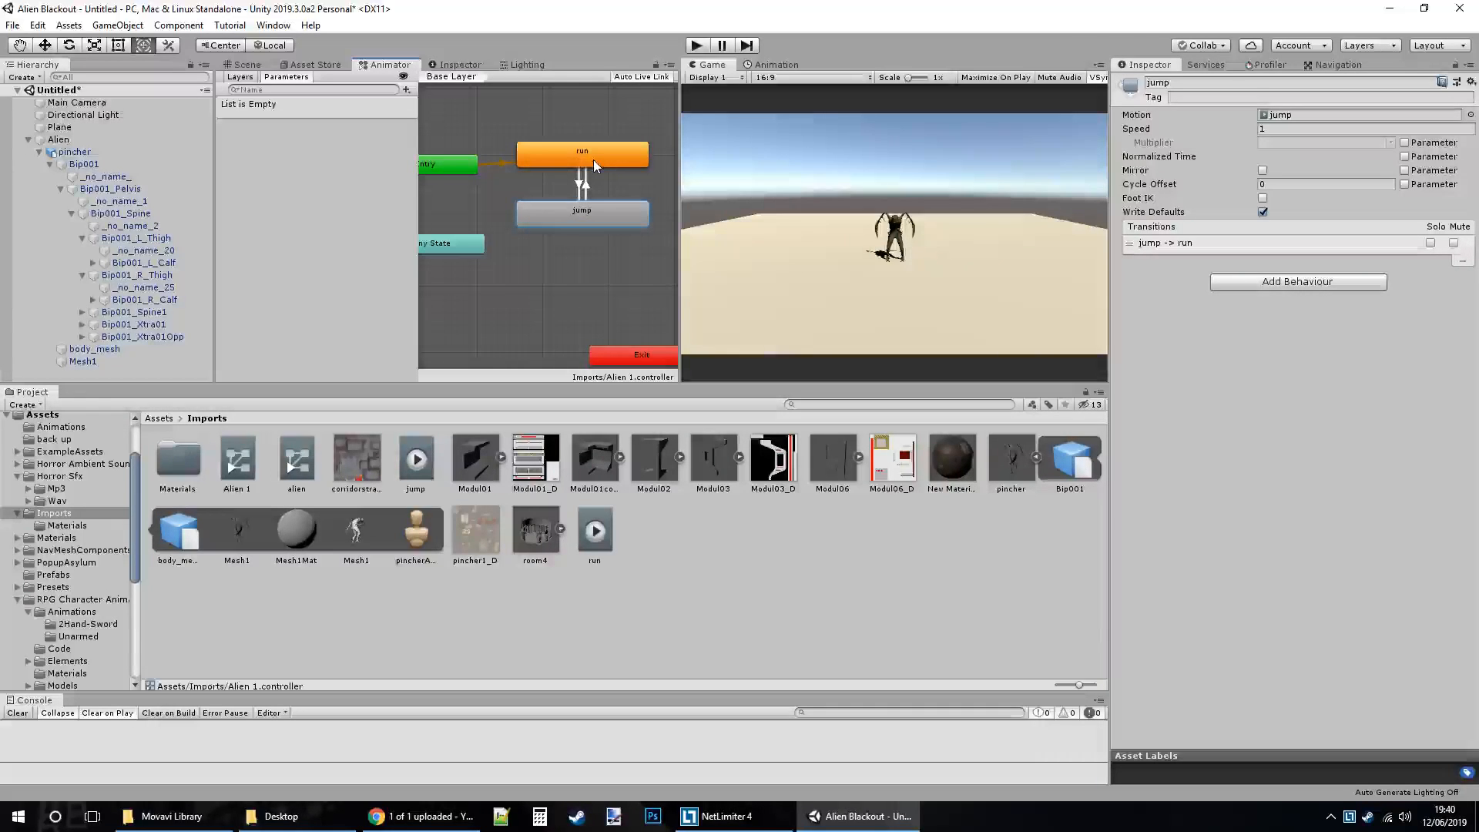
{"action": "left_click", "coordinate": [578, 197]}
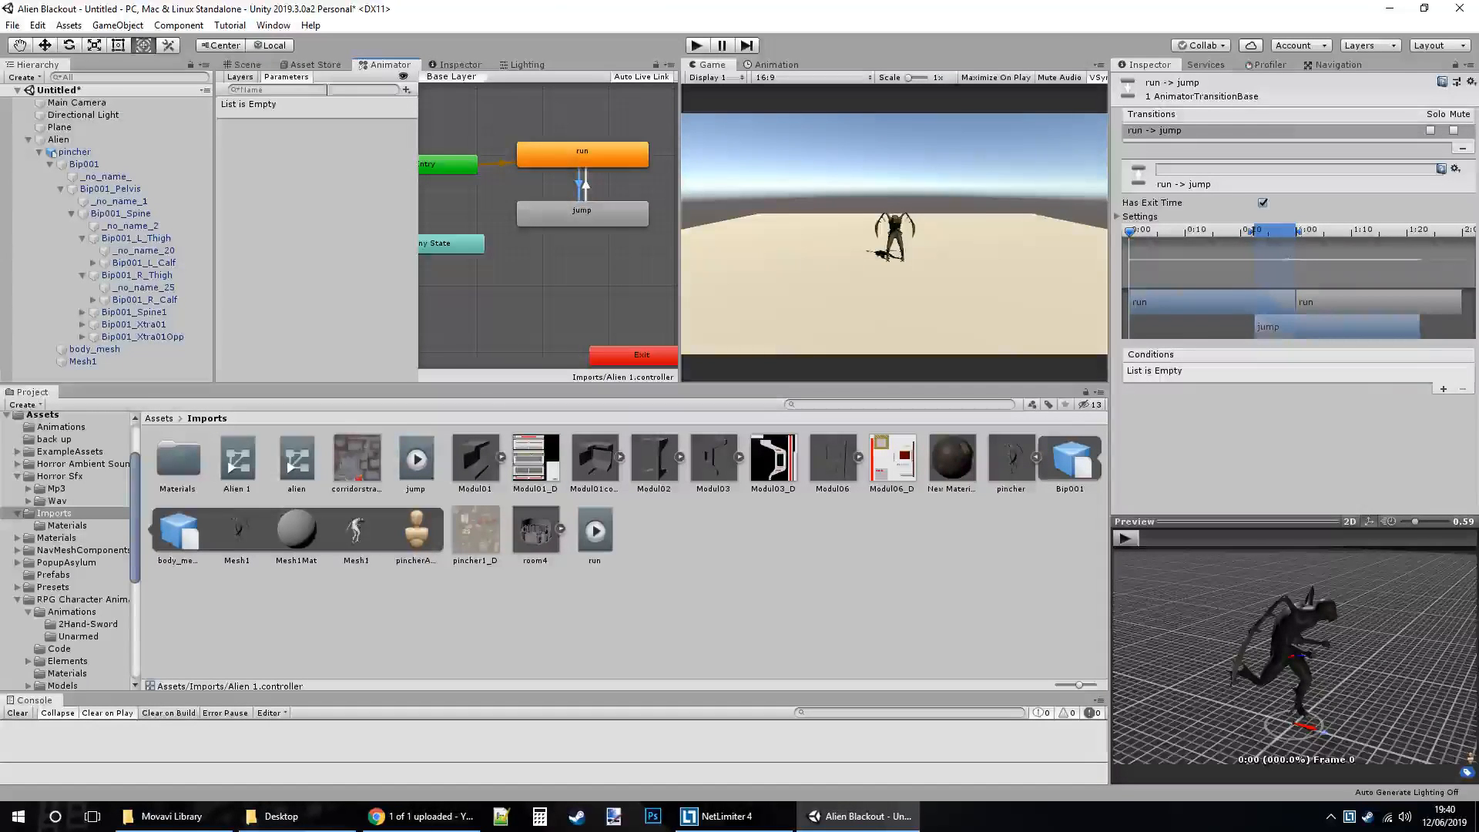
{"action": "left_click", "coordinate": [406, 89]}
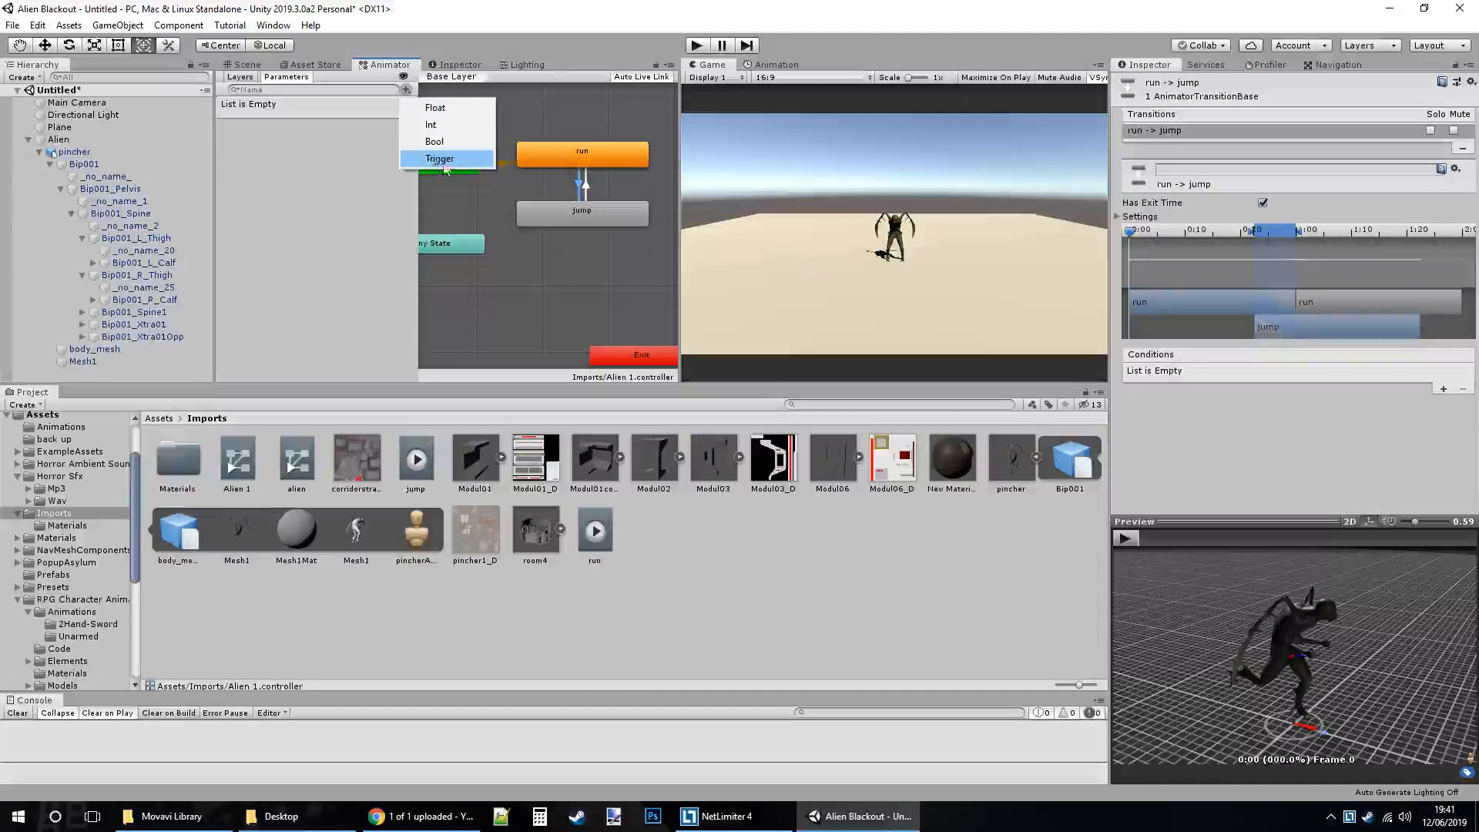
{"action": "left_click", "coordinate": [439, 159]}
{"action": "type", "text": "Jump"}
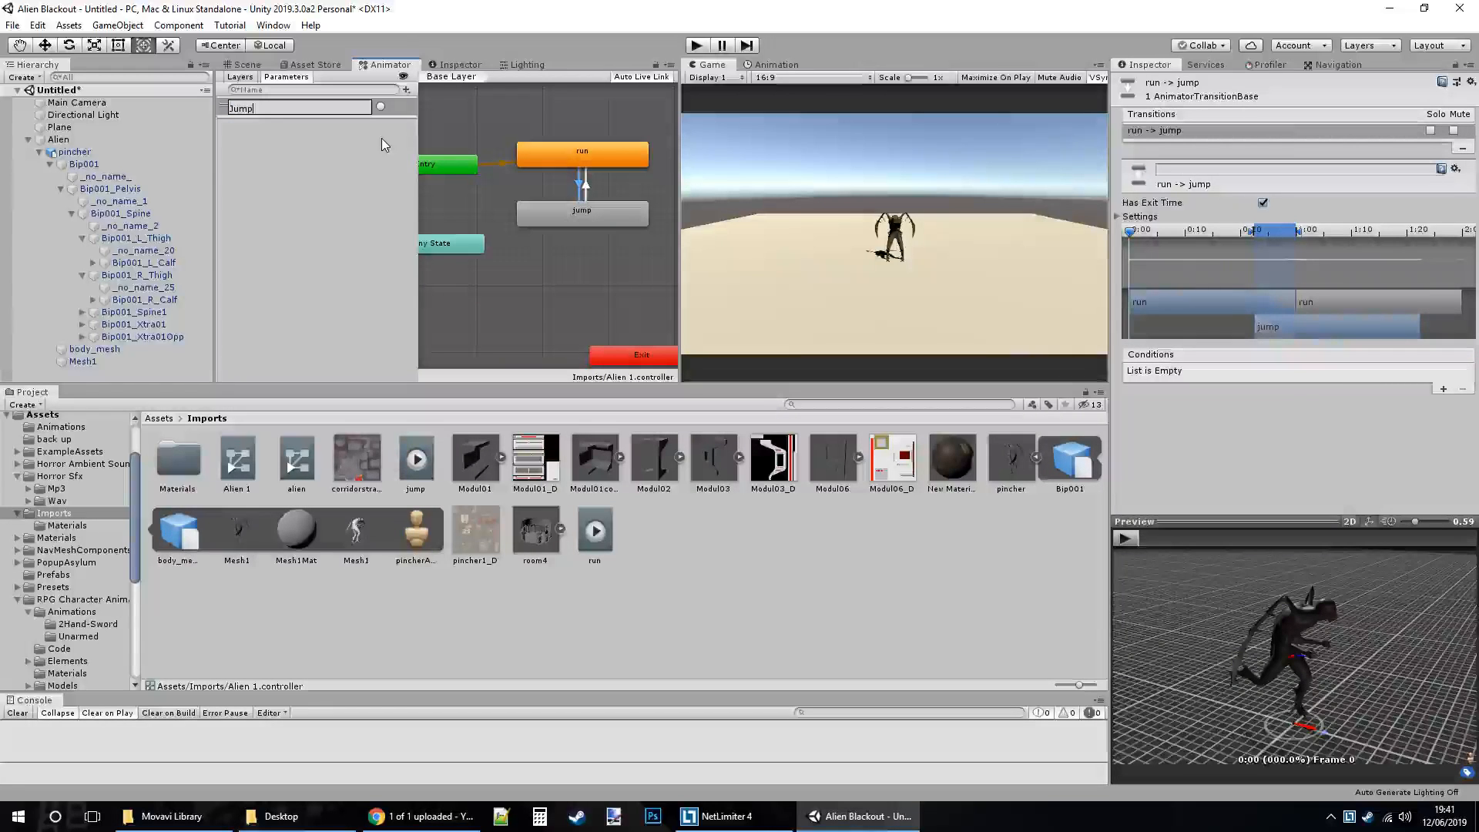
{"action": "key", "text": "Return"}
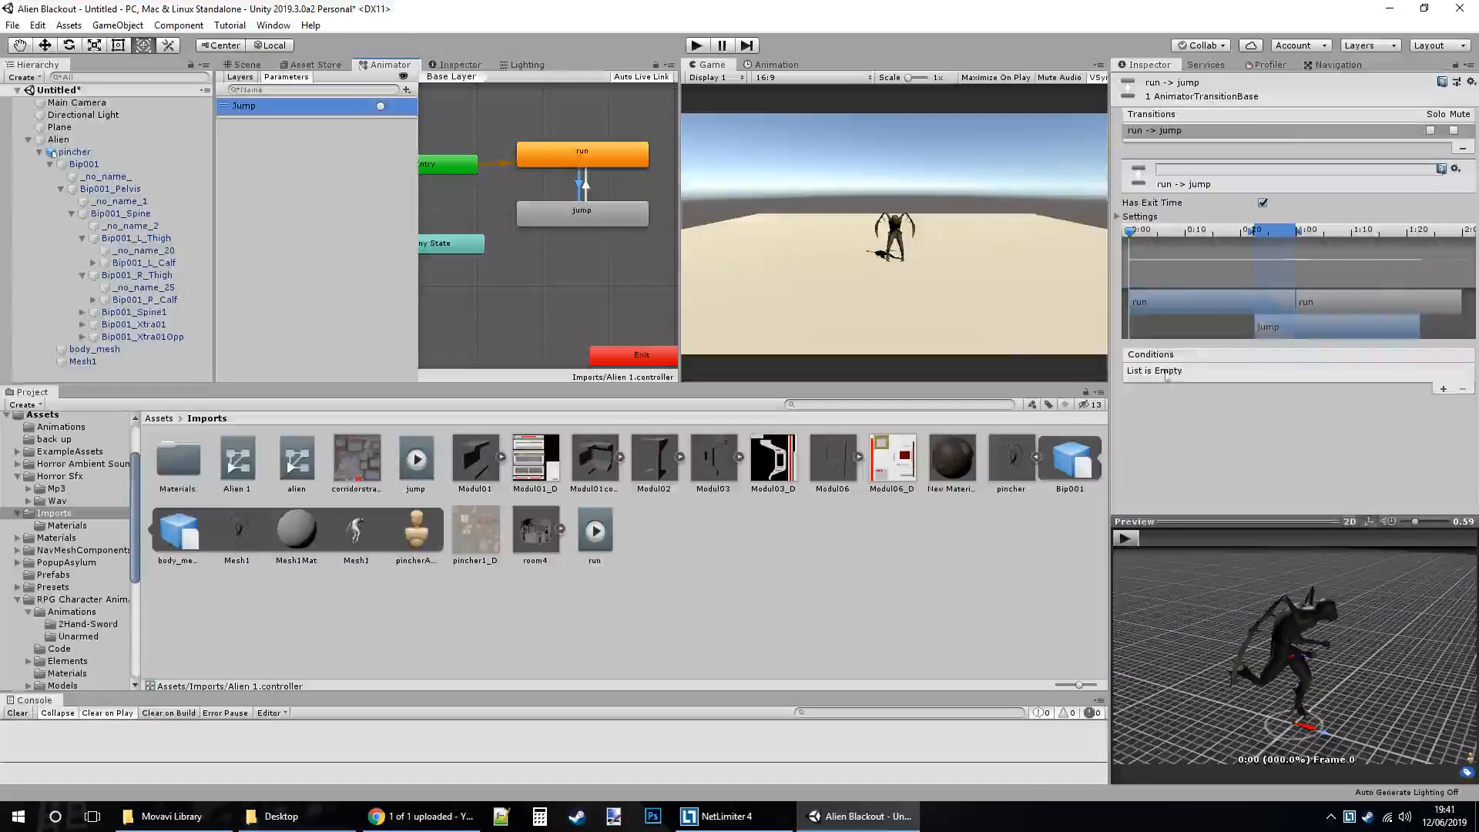
Add the Jump trigger as a condition of the run-to-jump transition and turn off Has Exit Time.
{"action": "left_click", "coordinate": [1443, 389]}
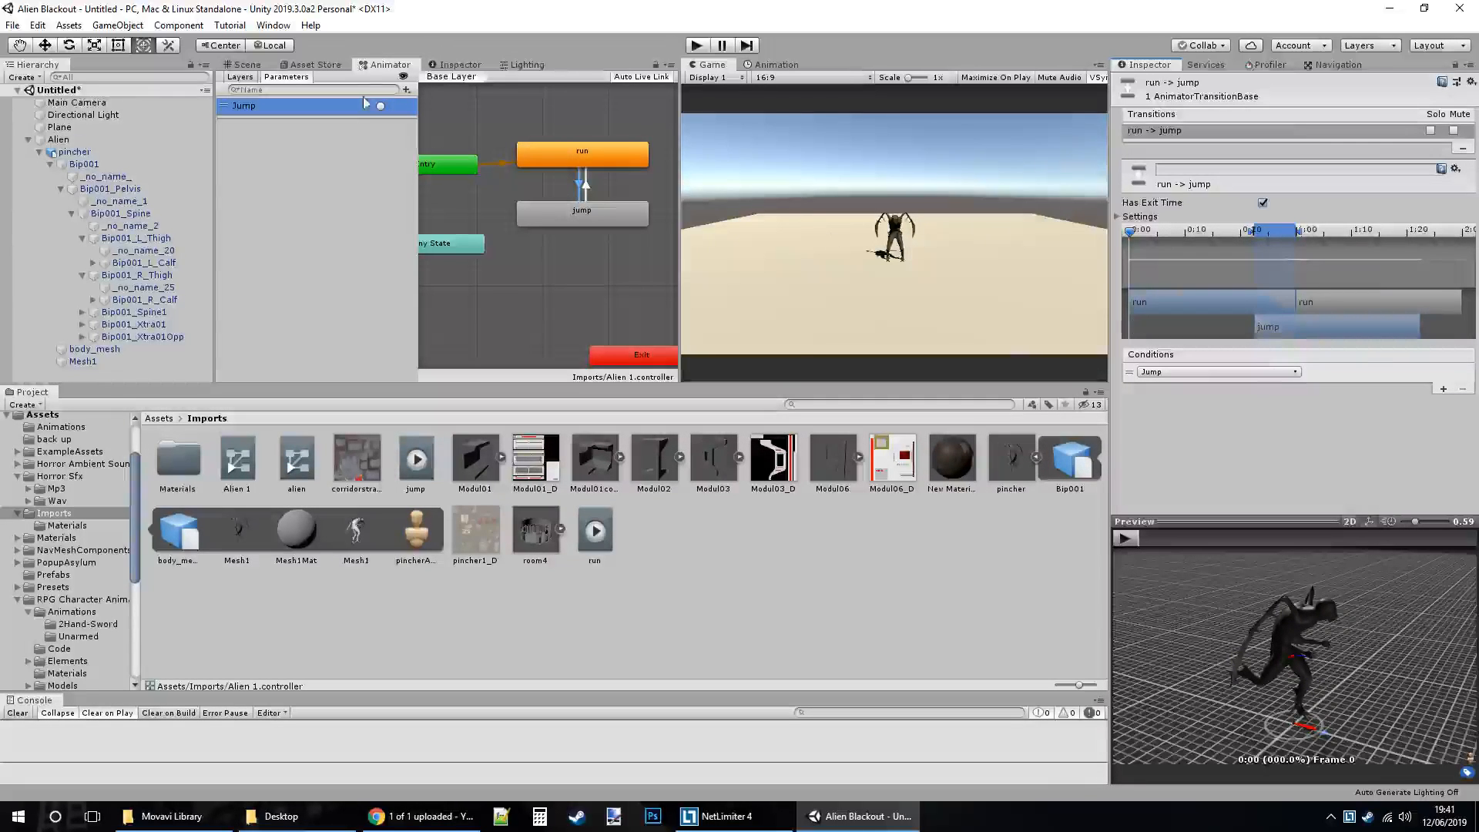
{"action": "left_click", "coordinate": [406, 89]}
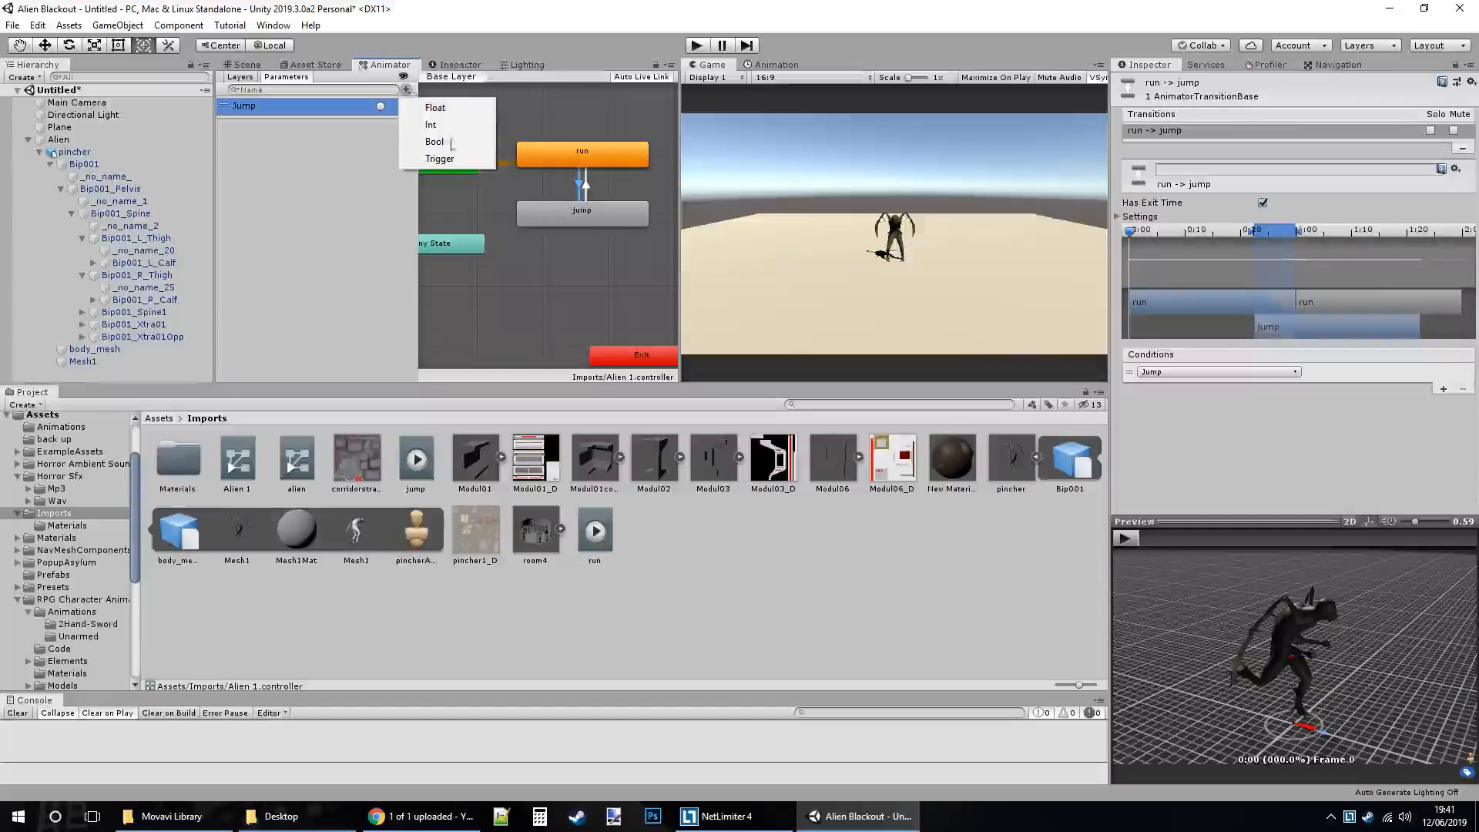
{"action": "left_click", "coordinate": [356, 174]}
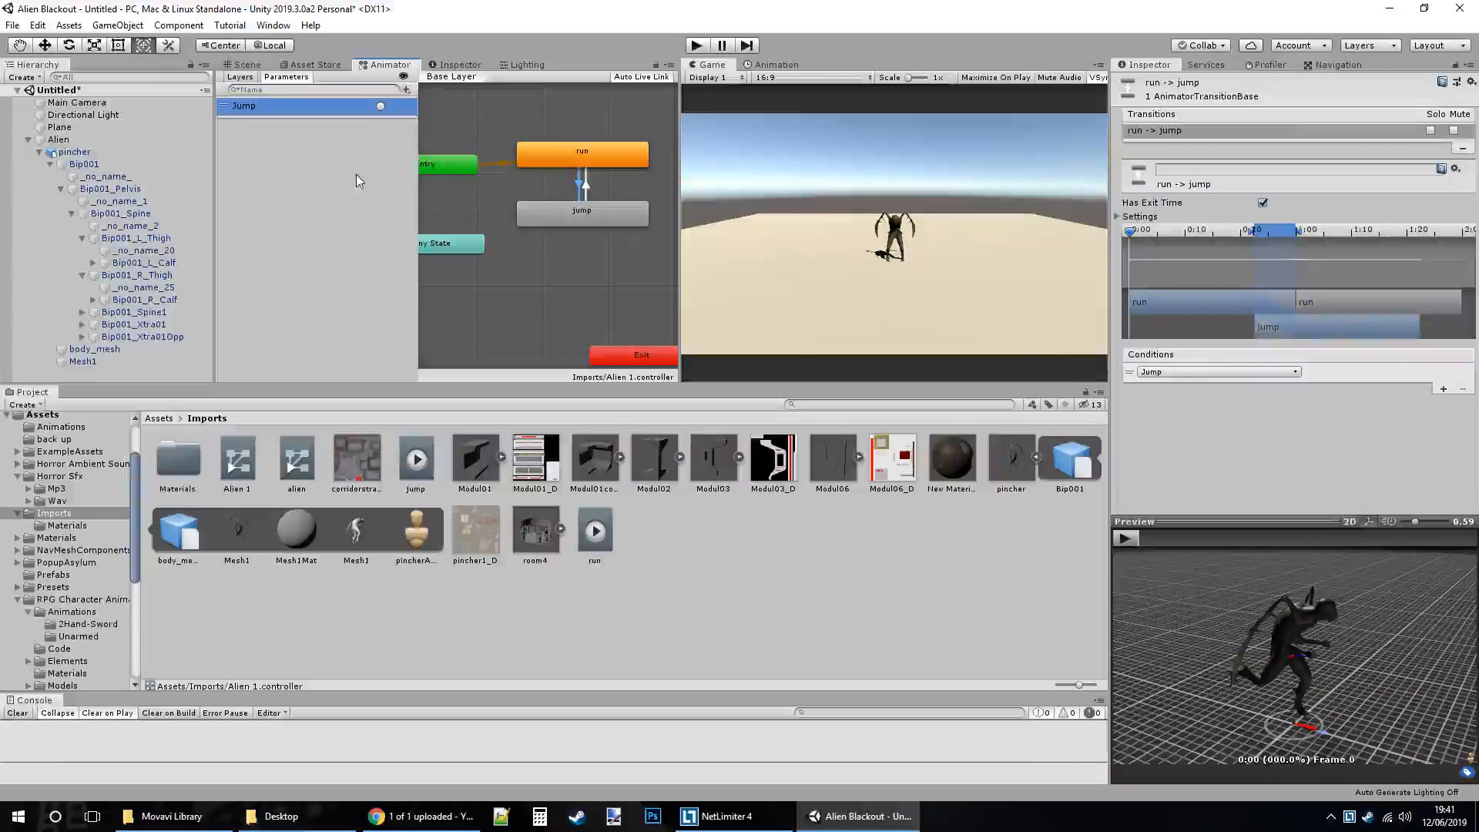
{"action": "left_click", "coordinate": [1293, 373]}
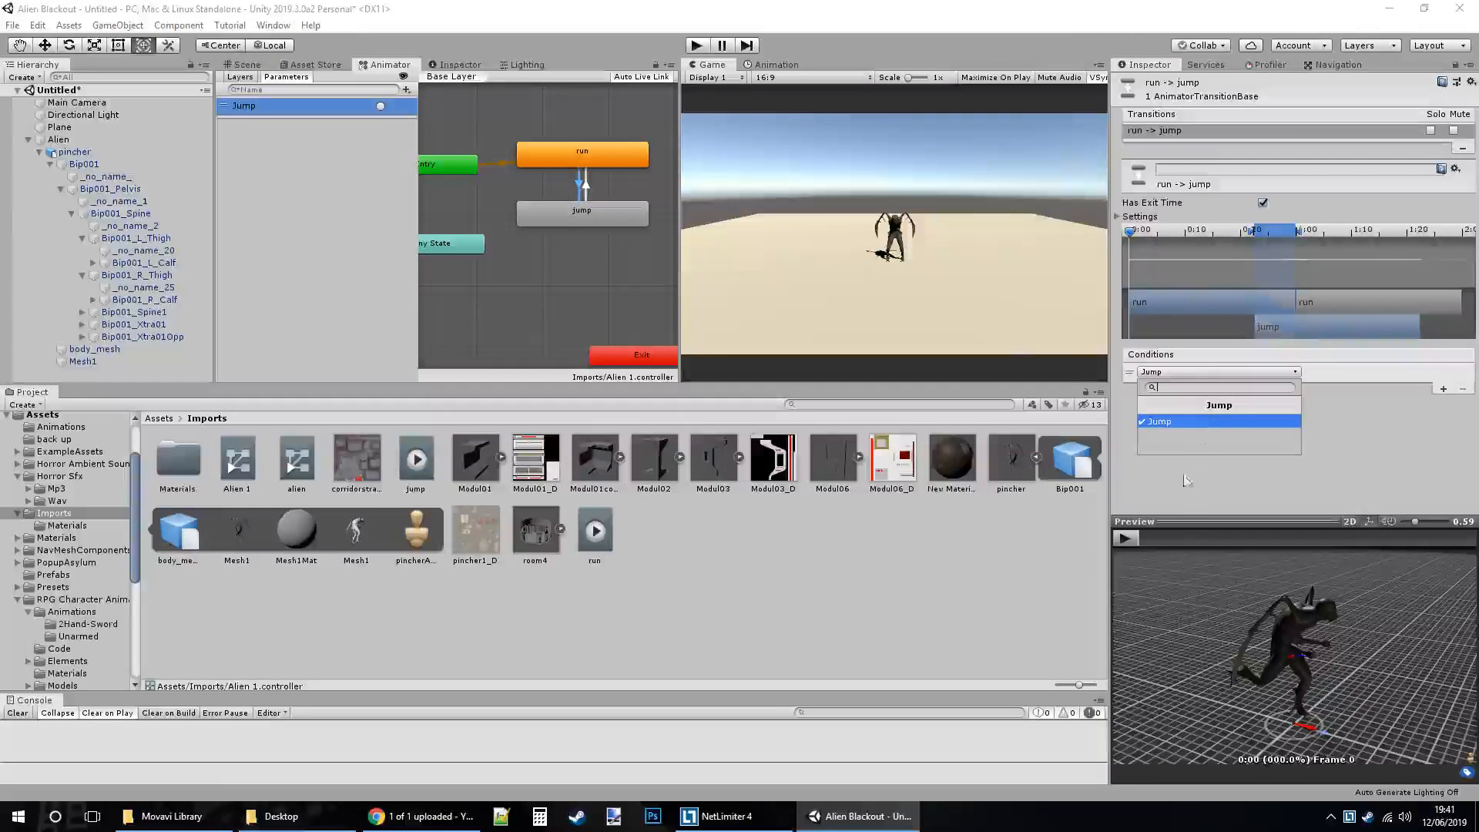
{"action": "left_click", "coordinate": [1369, 436]}
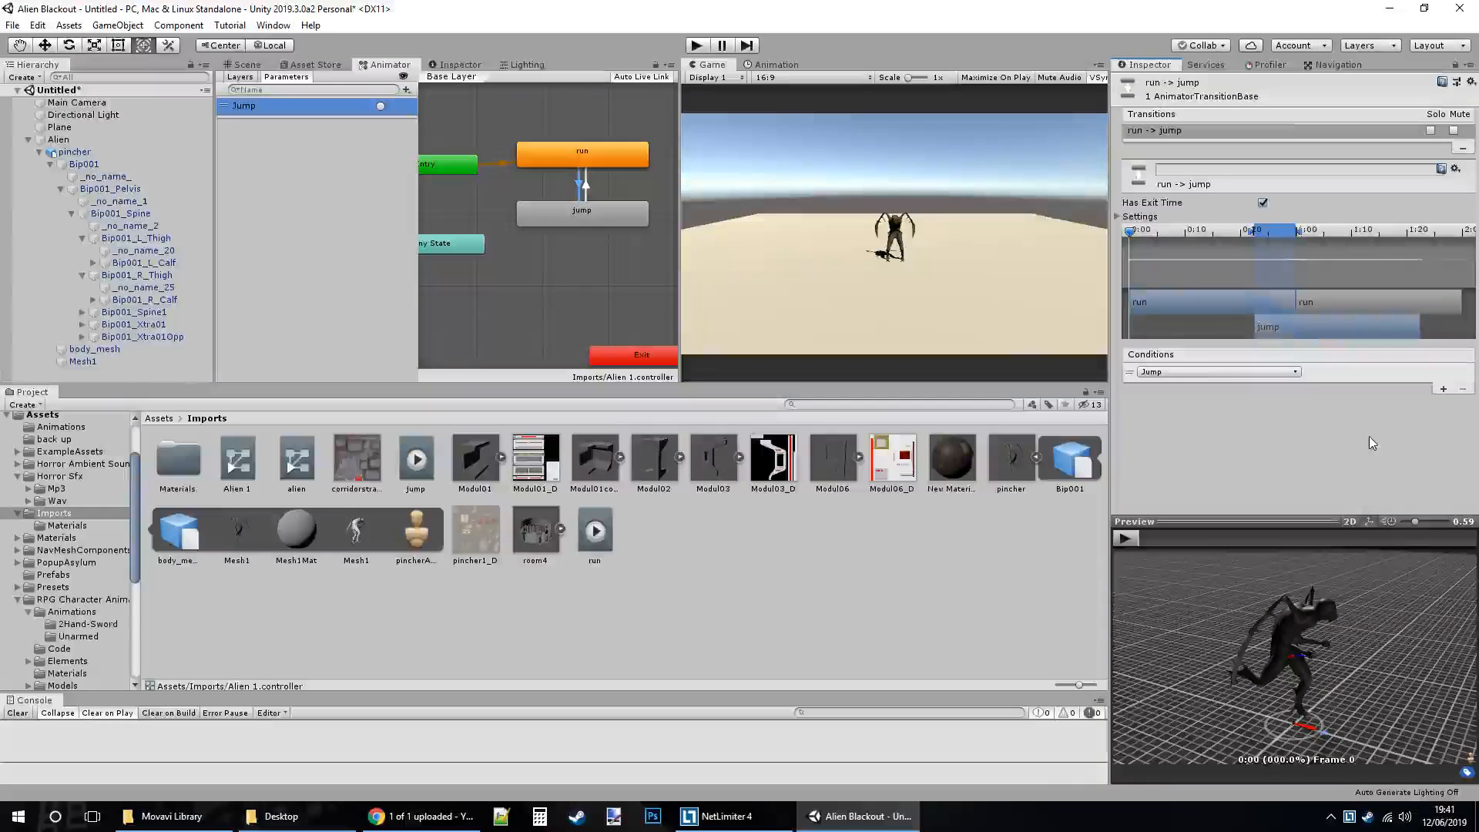
{"action": "left_click", "coordinate": [1263, 203]}
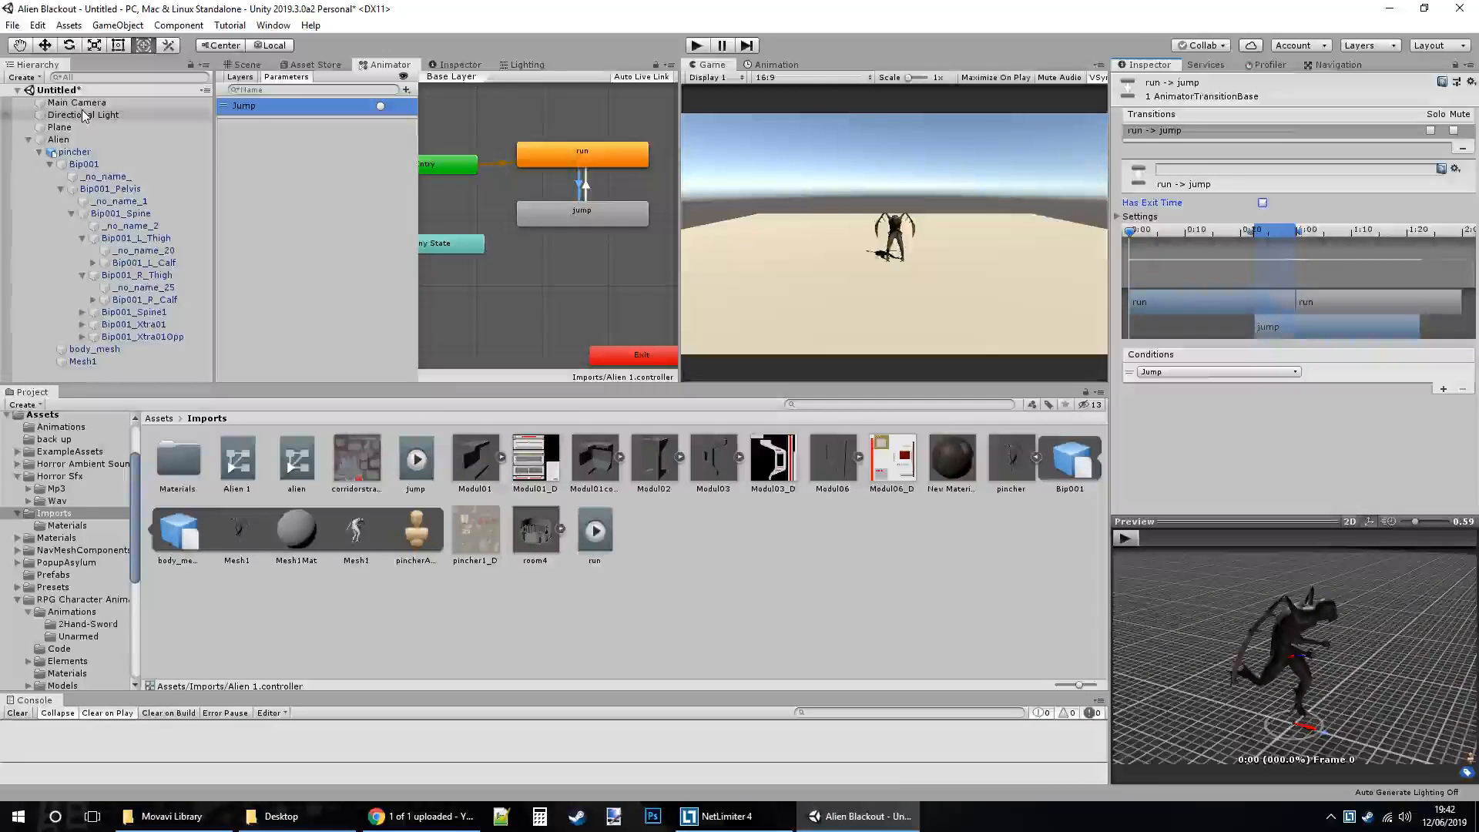
{"action": "left_click", "coordinate": [60, 139]}
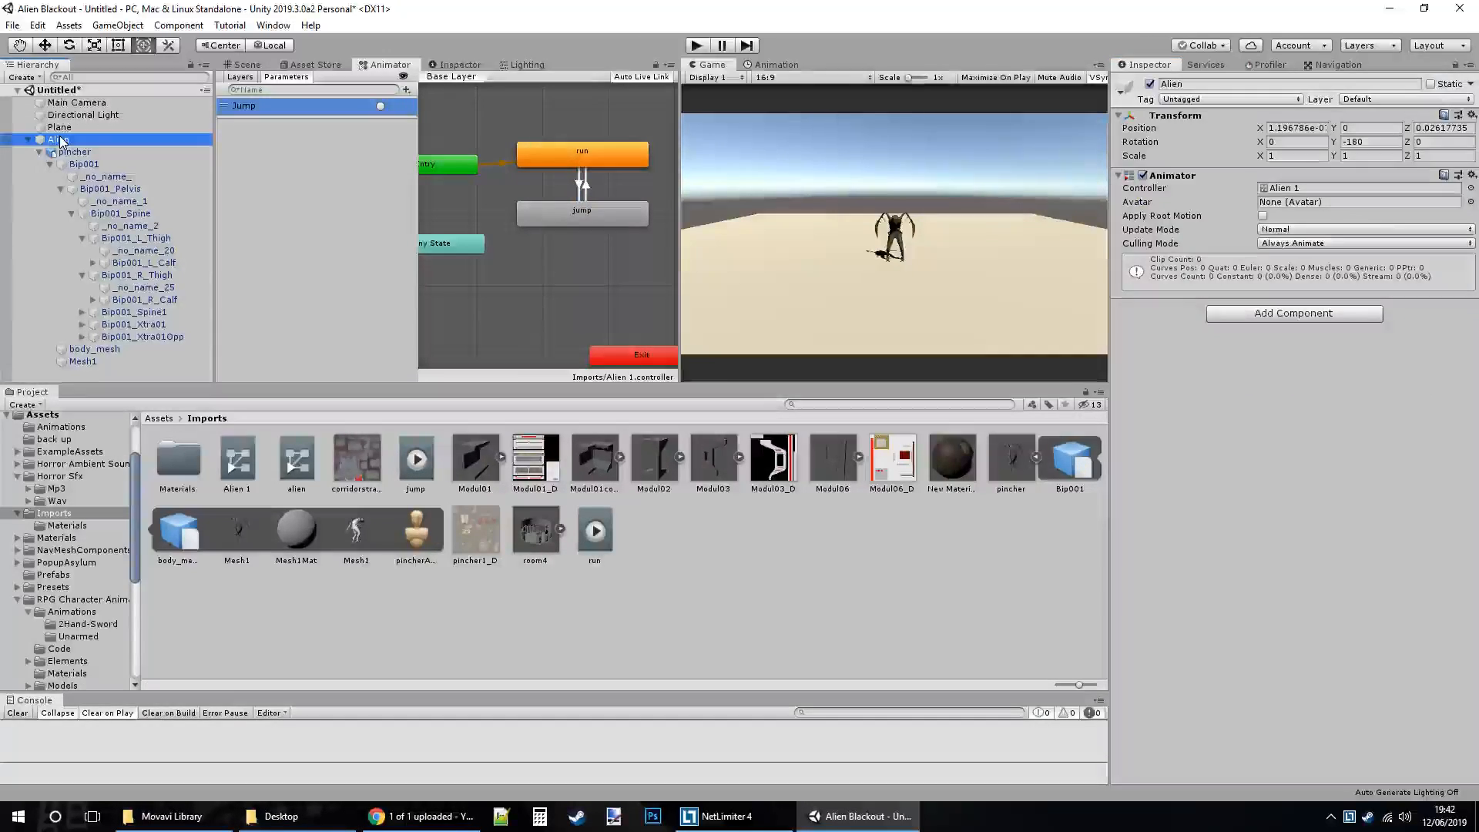
{"action": "left_click", "coordinate": [1235, 316]}
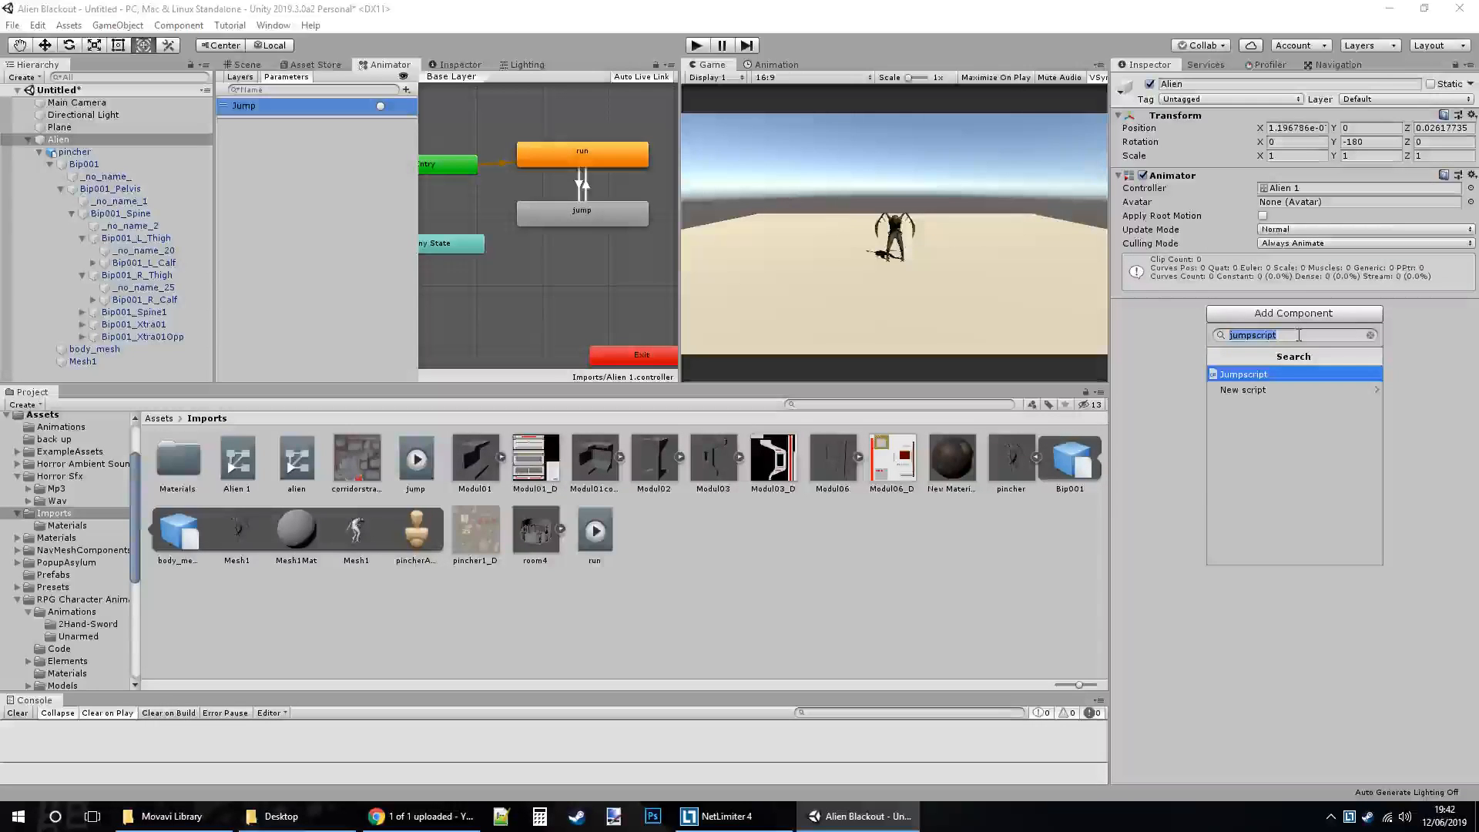
{"action": "type", "text": "jump"}
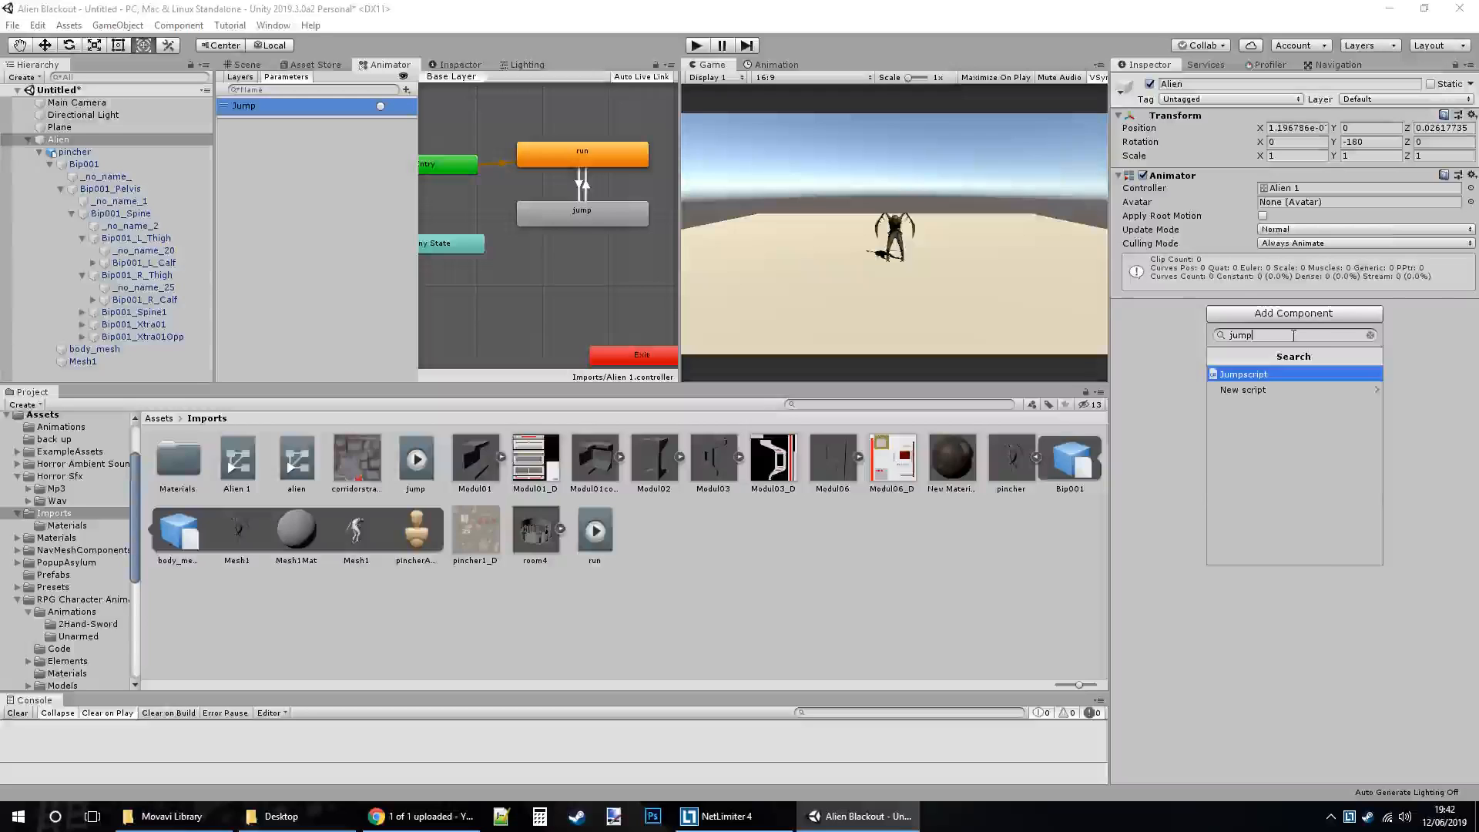
{"action": "key", "text": "Return"}
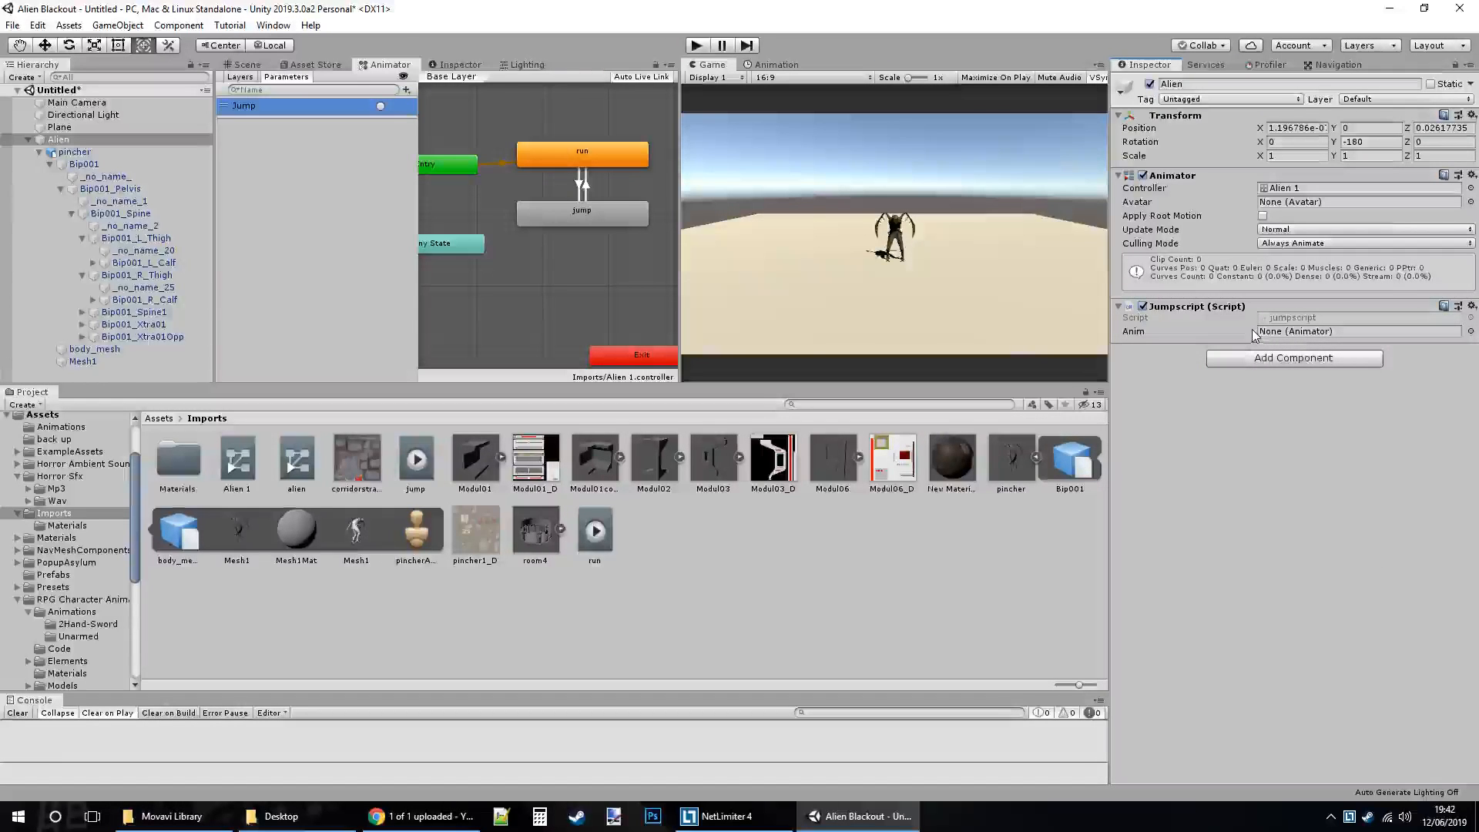
{"action": "right_click", "coordinate": [1166, 308]}
{"action": "left_click", "coordinate": [1207, 375]}
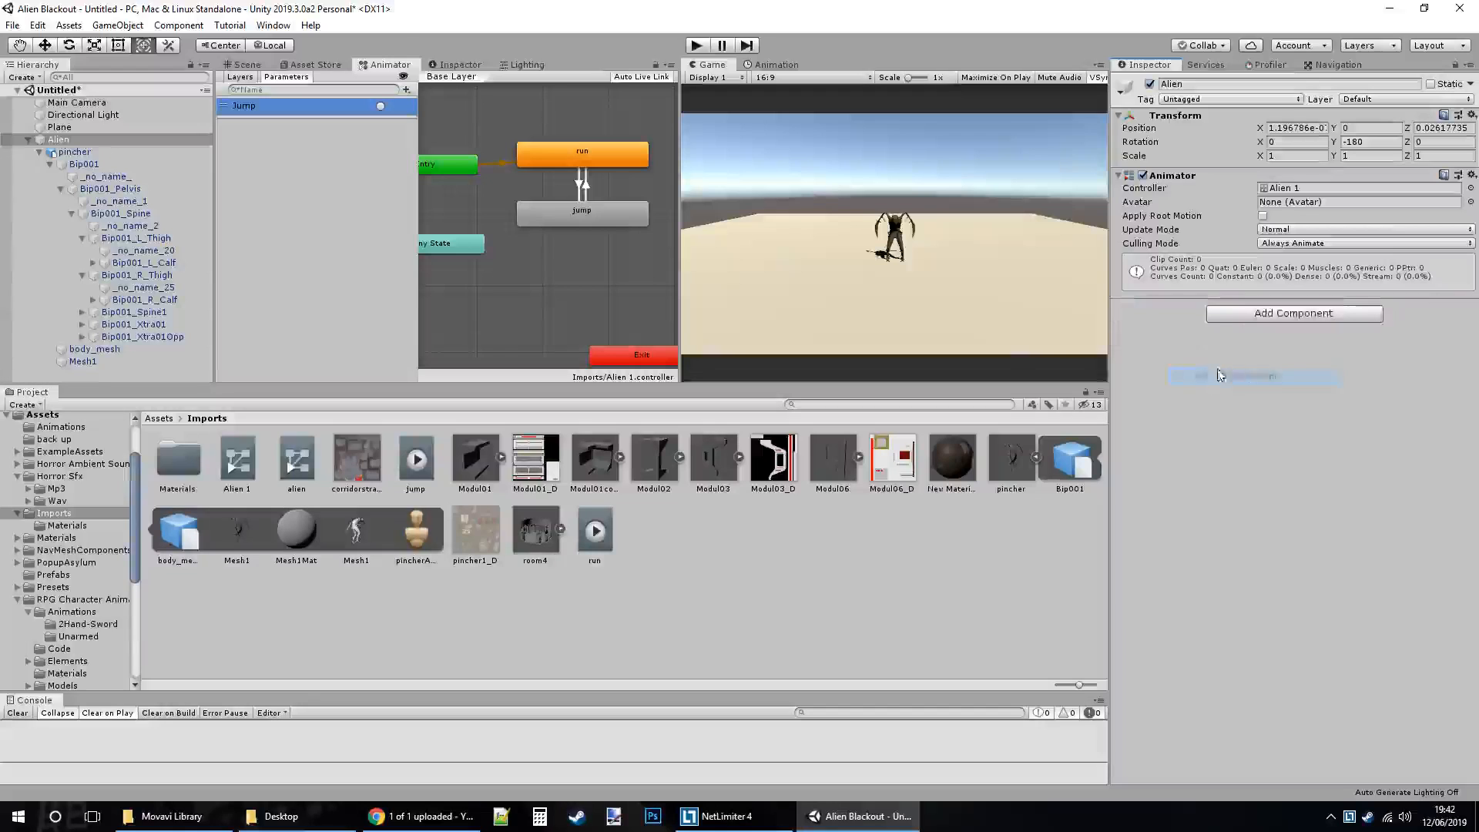
Create a new script named jump and add it as a component to the Alien object.
{"action": "left_click", "coordinate": [1261, 316]}
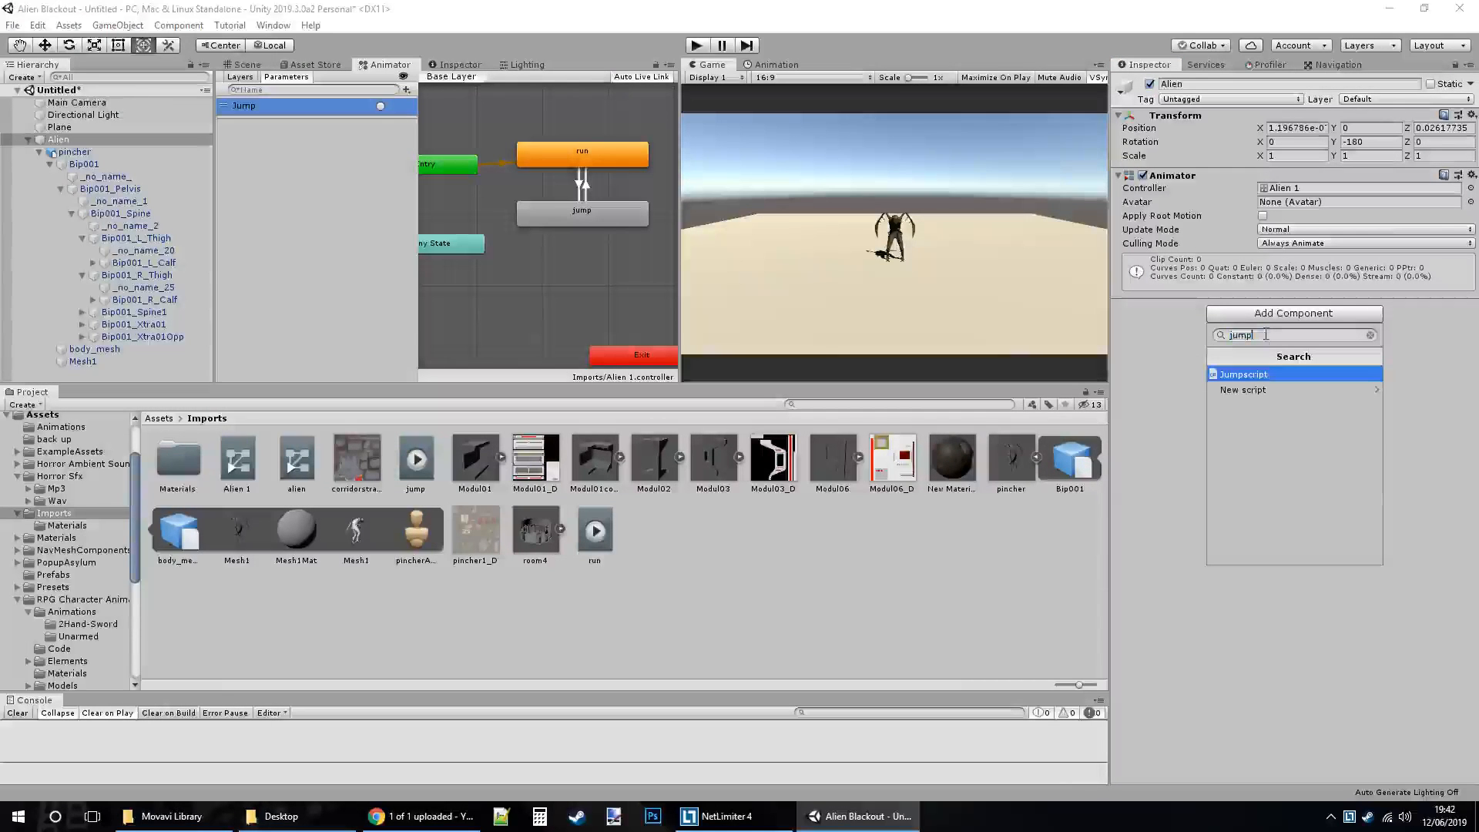
{"action": "left_click", "coordinate": [1279, 391]}
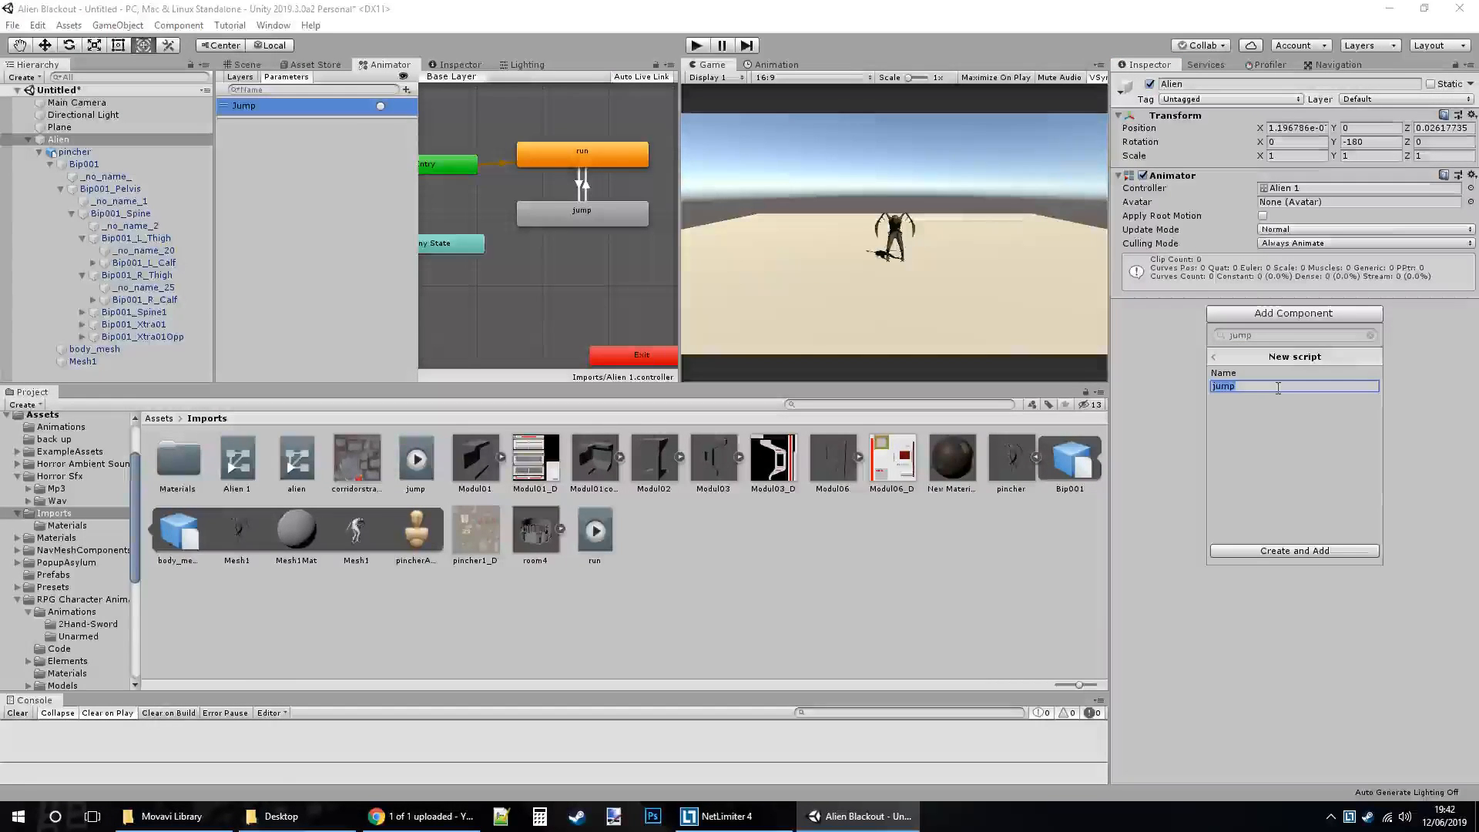
{"action": "left_click", "coordinate": [1257, 552]}
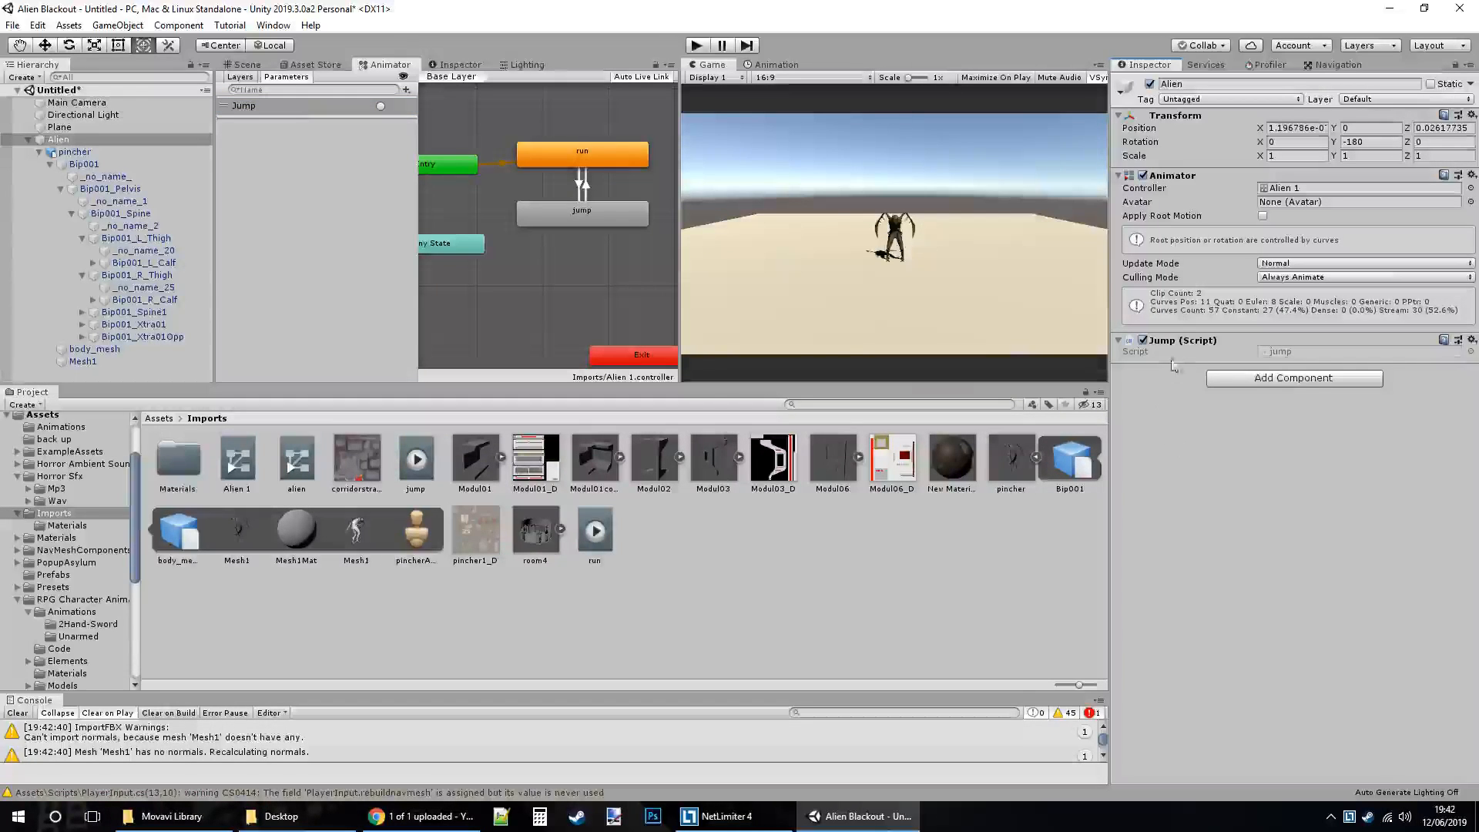
Open the Alien's jump script in Visual Studio, accepting the change of the project target to .NET Framework 4.5.2.
{"action": "double_click", "coordinate": [1279, 354]}
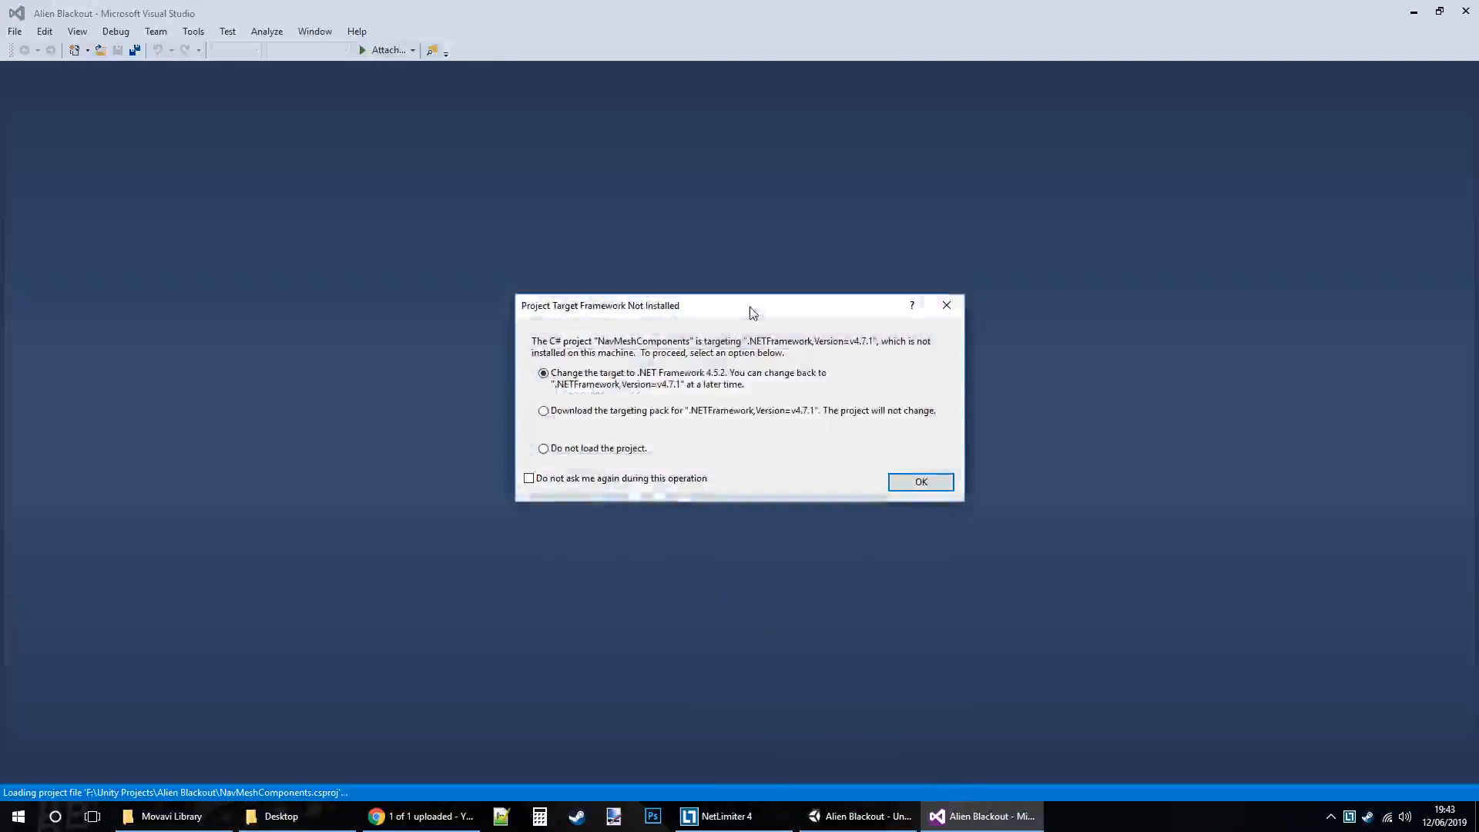
{"action": "left_click", "coordinate": [925, 482]}
{"action": "left_click", "coordinate": [924, 482]}
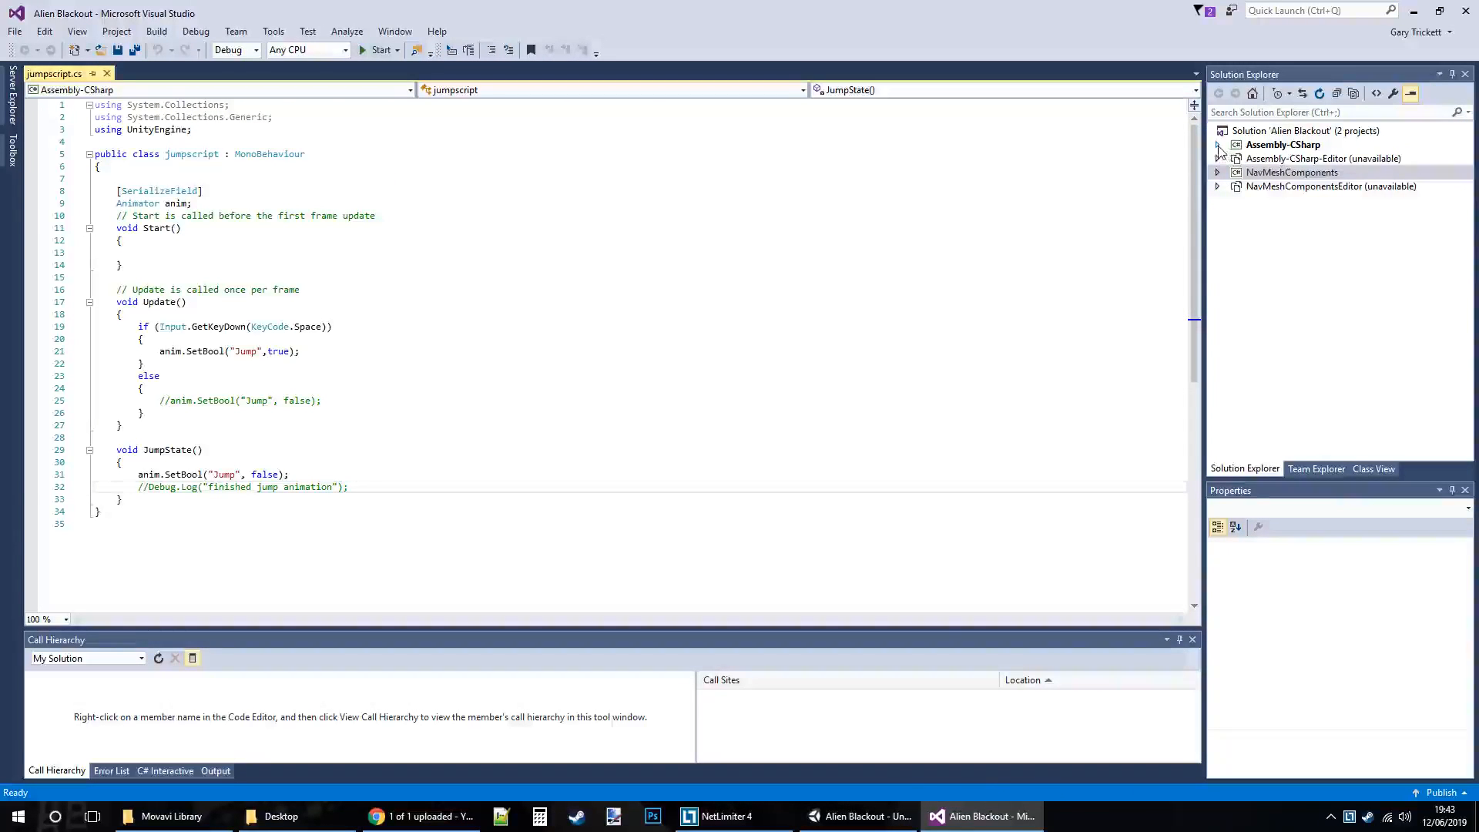
Close jumpscript.cs and open jump.cs from the Assets folder of the Assembly-CSharp project.
{"action": "left_click", "coordinate": [1226, 174]}
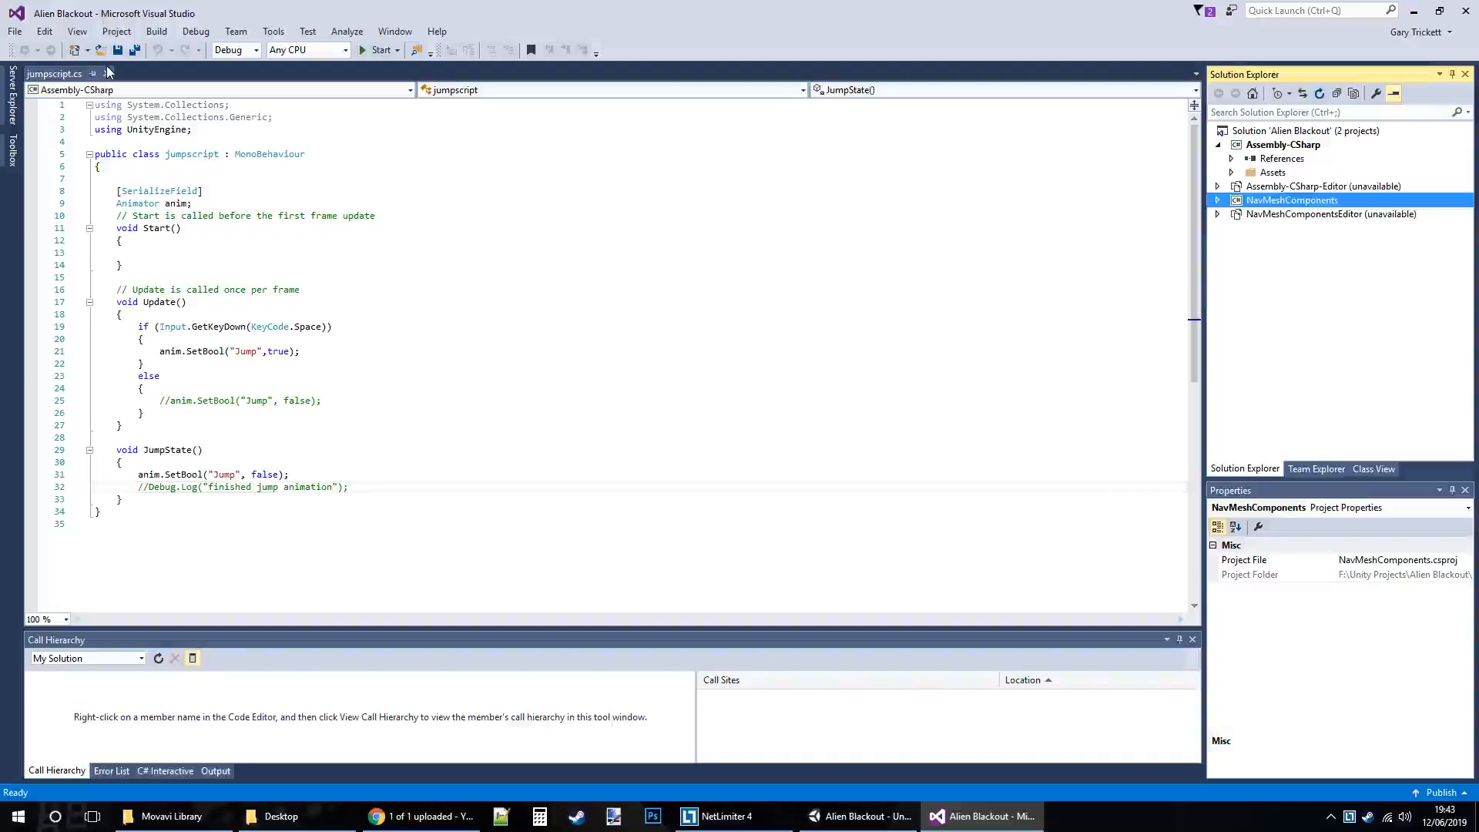
{"action": "left_click", "coordinate": [106, 73]}
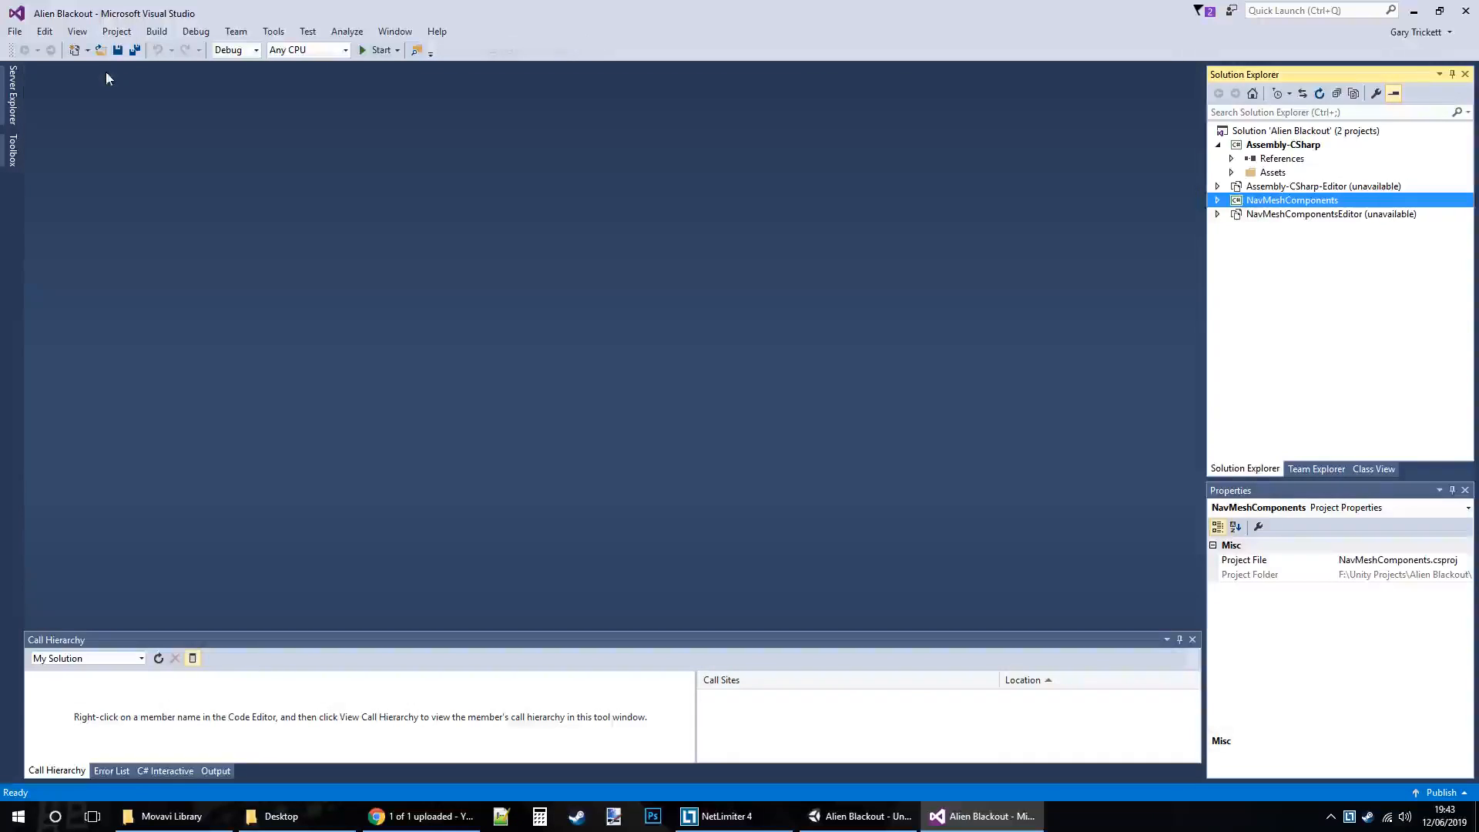
{"action": "left_click", "coordinate": [1230, 173]}
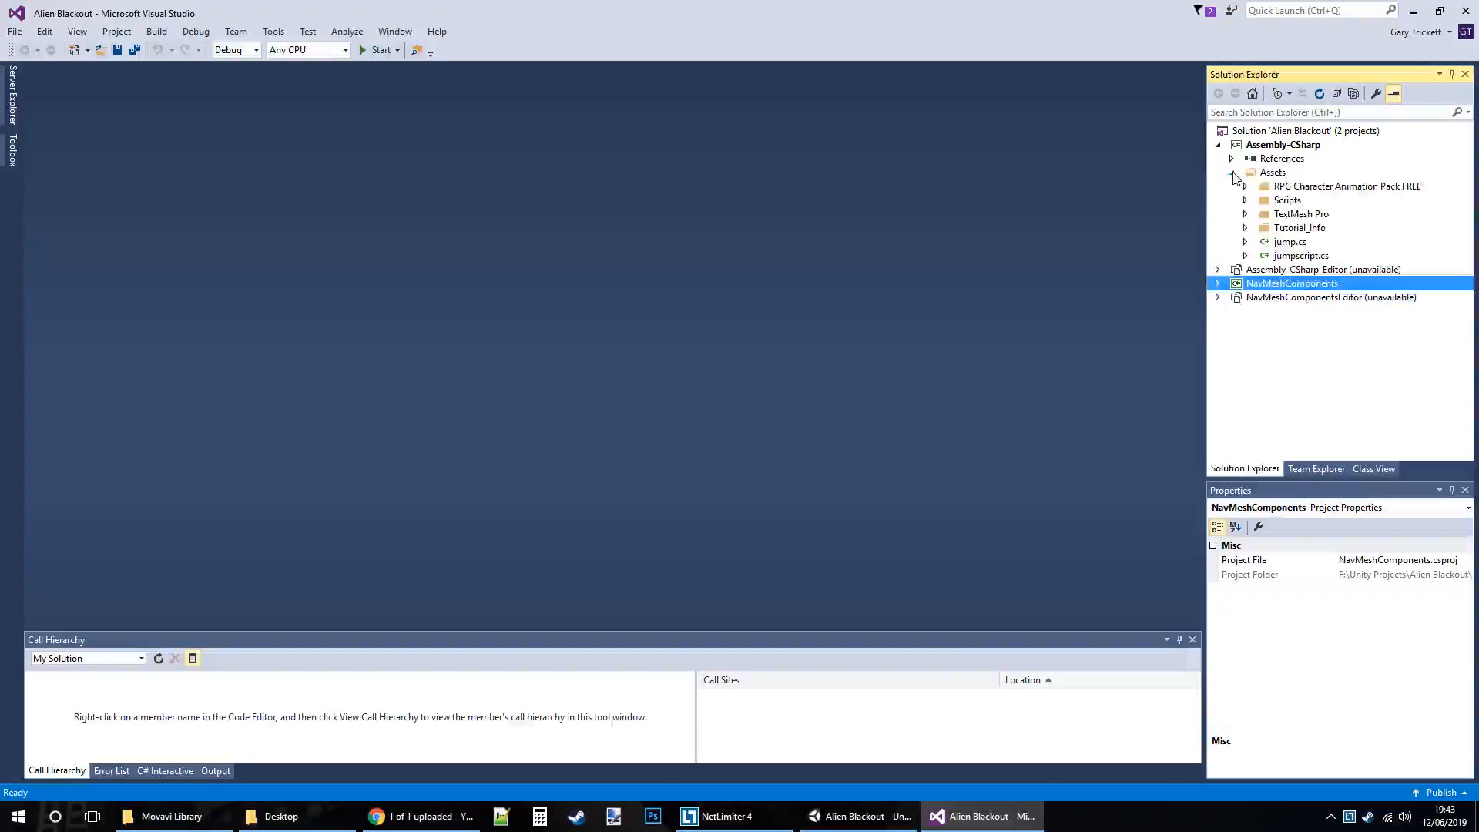
{"action": "double_click", "coordinate": [1290, 242]}
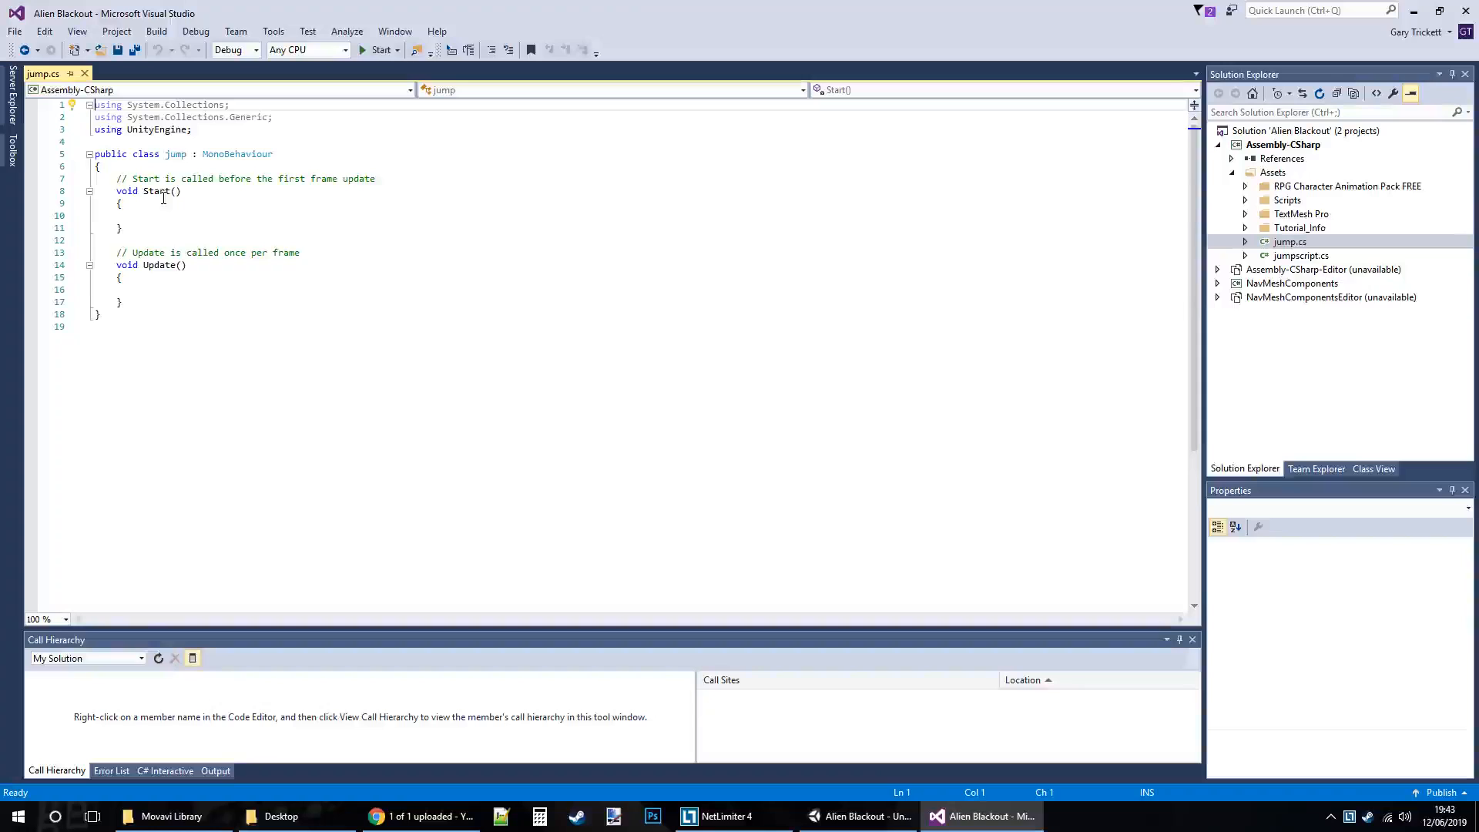
{"action": "left_click_drag", "start_coordinate": [117, 188], "coordinate": [149, 307]}
{"action": "left_click", "coordinate": [146, 240]}
{"action": "left_click", "coordinate": [141, 290]}
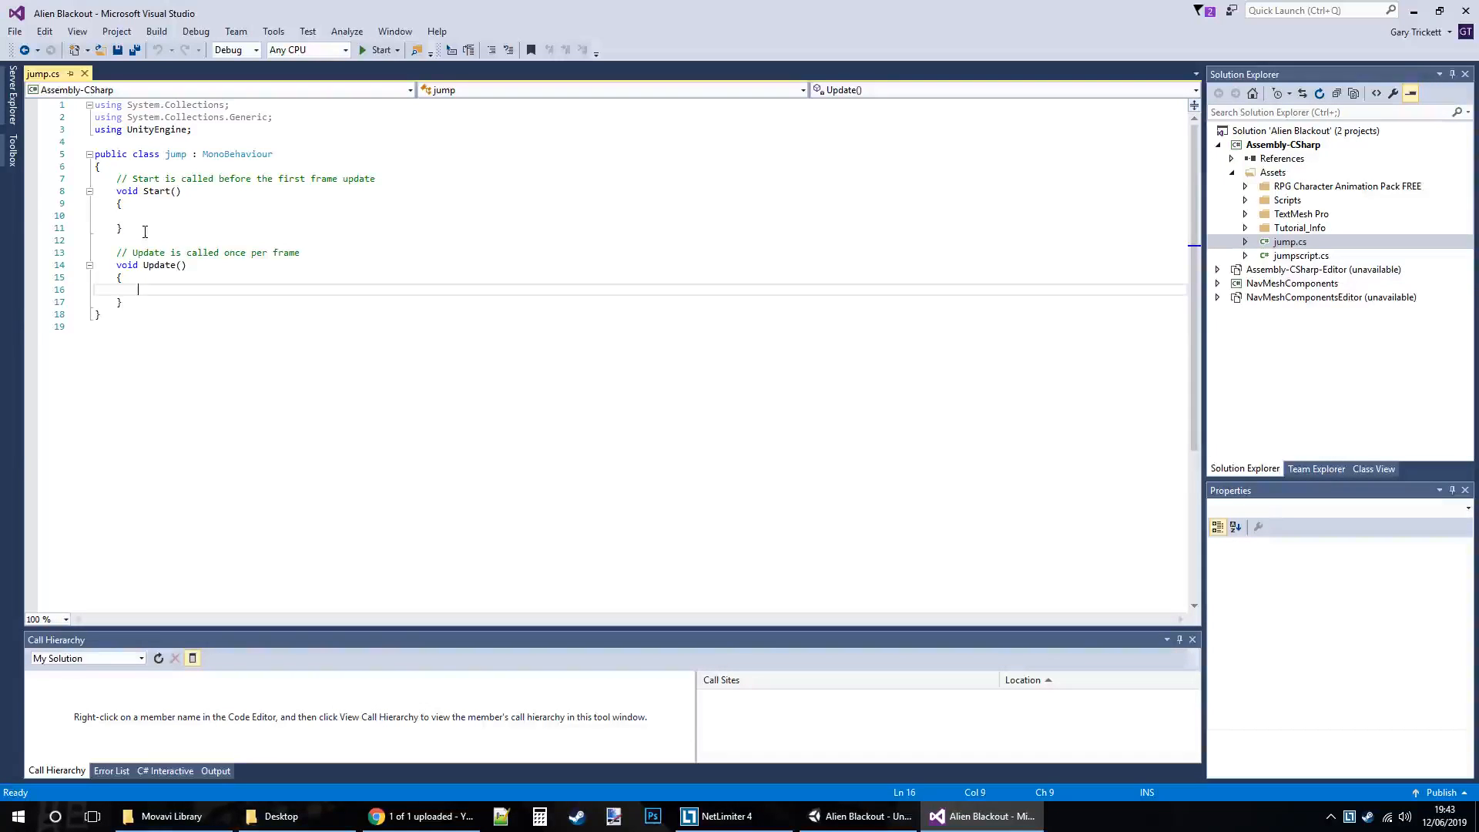
Declare a public Animator field named anim at the start of the jump class, above Start().
{"action": "left_click", "coordinate": [145, 169]}
{"action": "key", "text": "Return"}
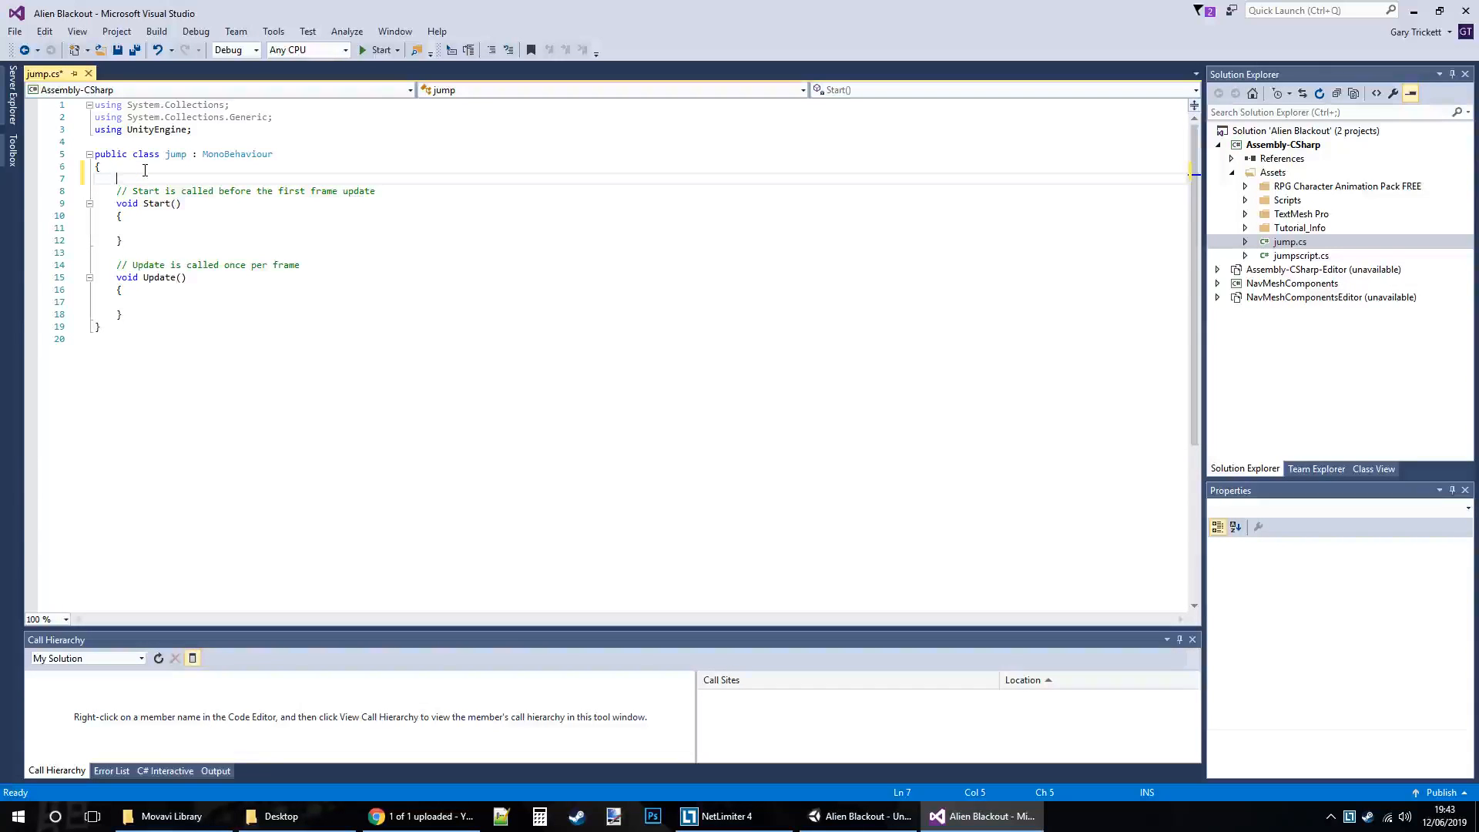
{"action": "left_click", "coordinate": [859, 816]}
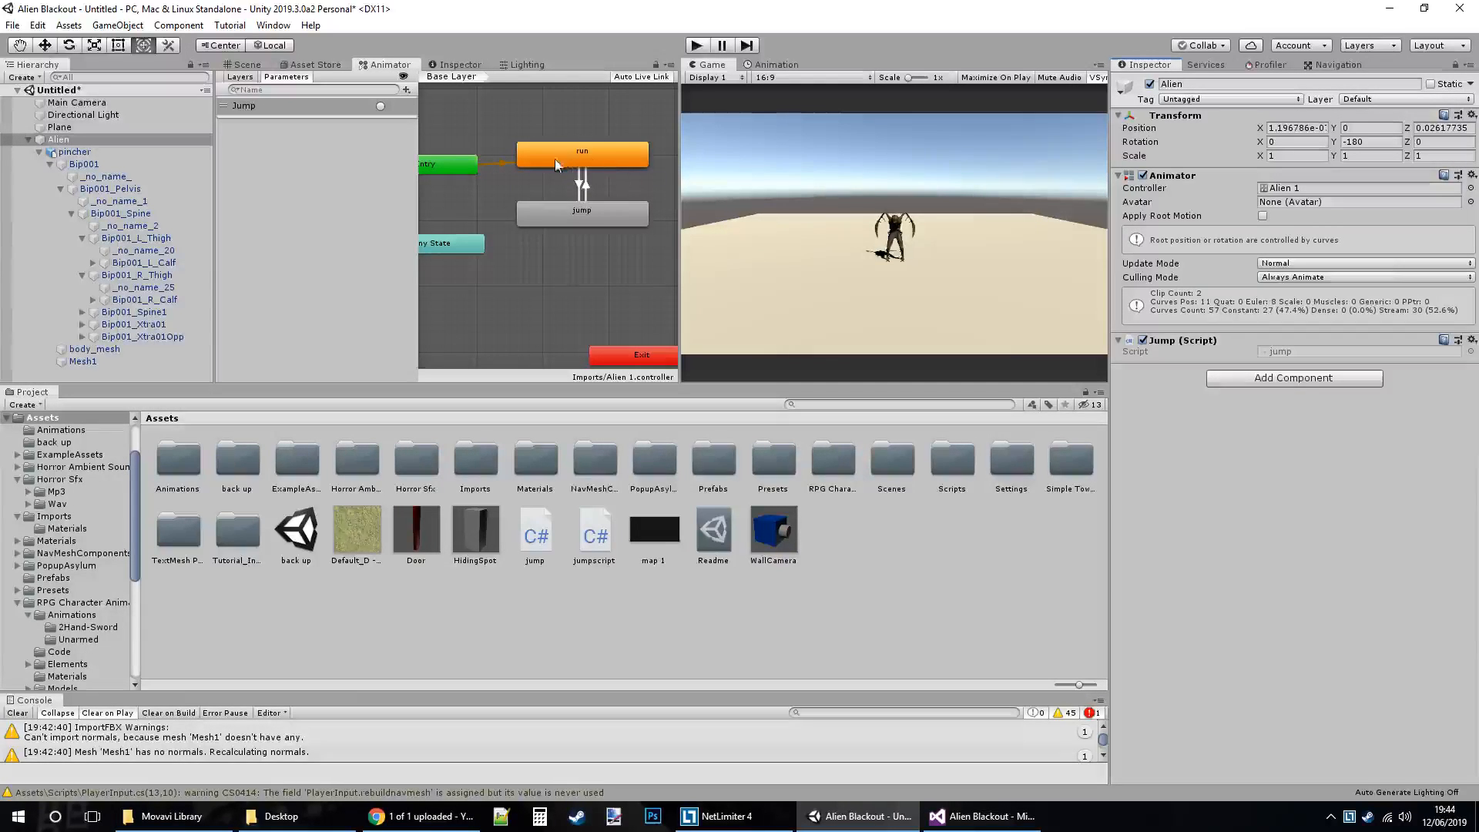
{"action": "left_click", "coordinate": [959, 819]}
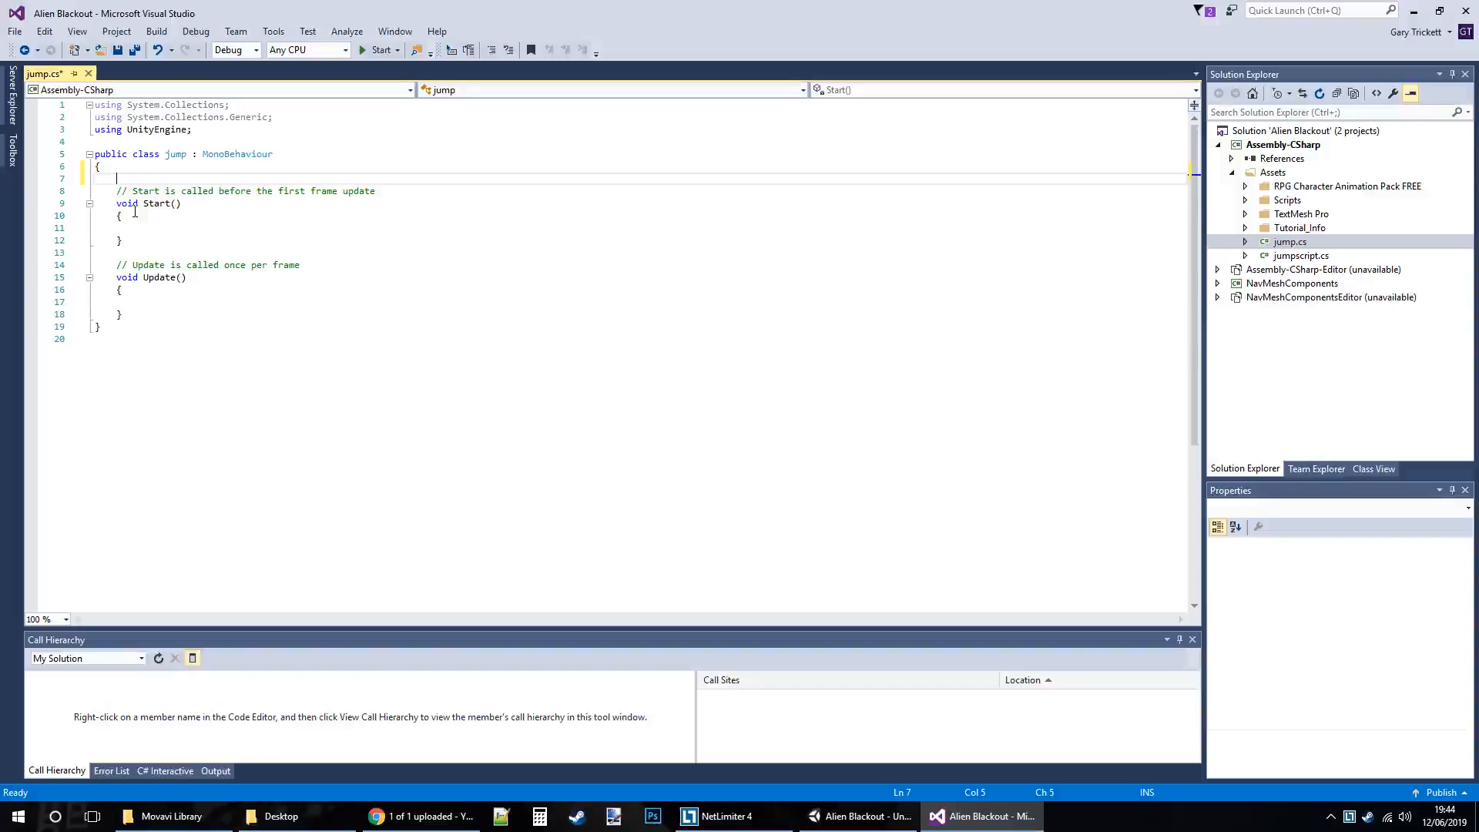
{"action": "type", "text": "public animato"}
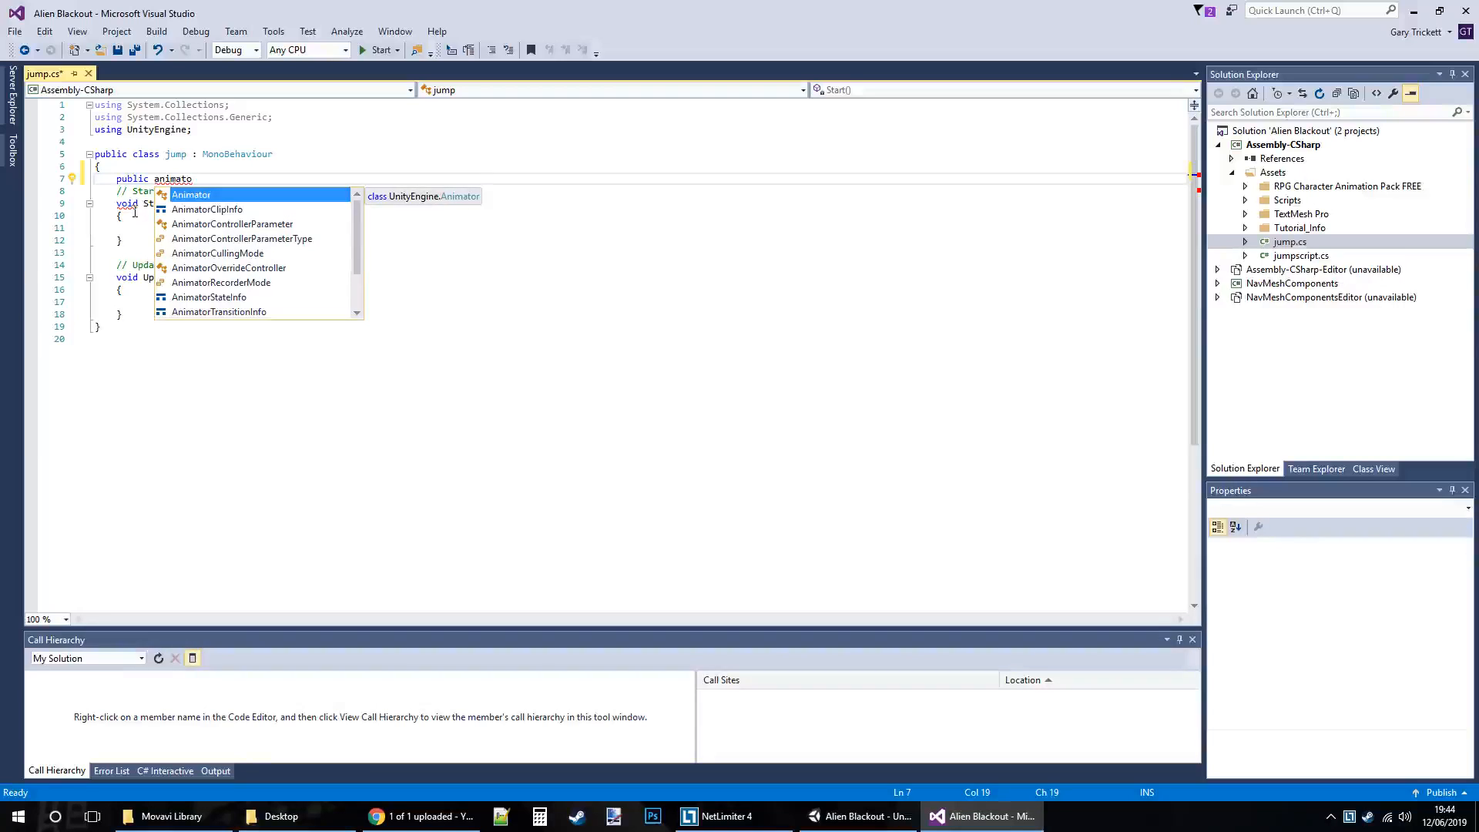
{"action": "key", "text": "Tab"}
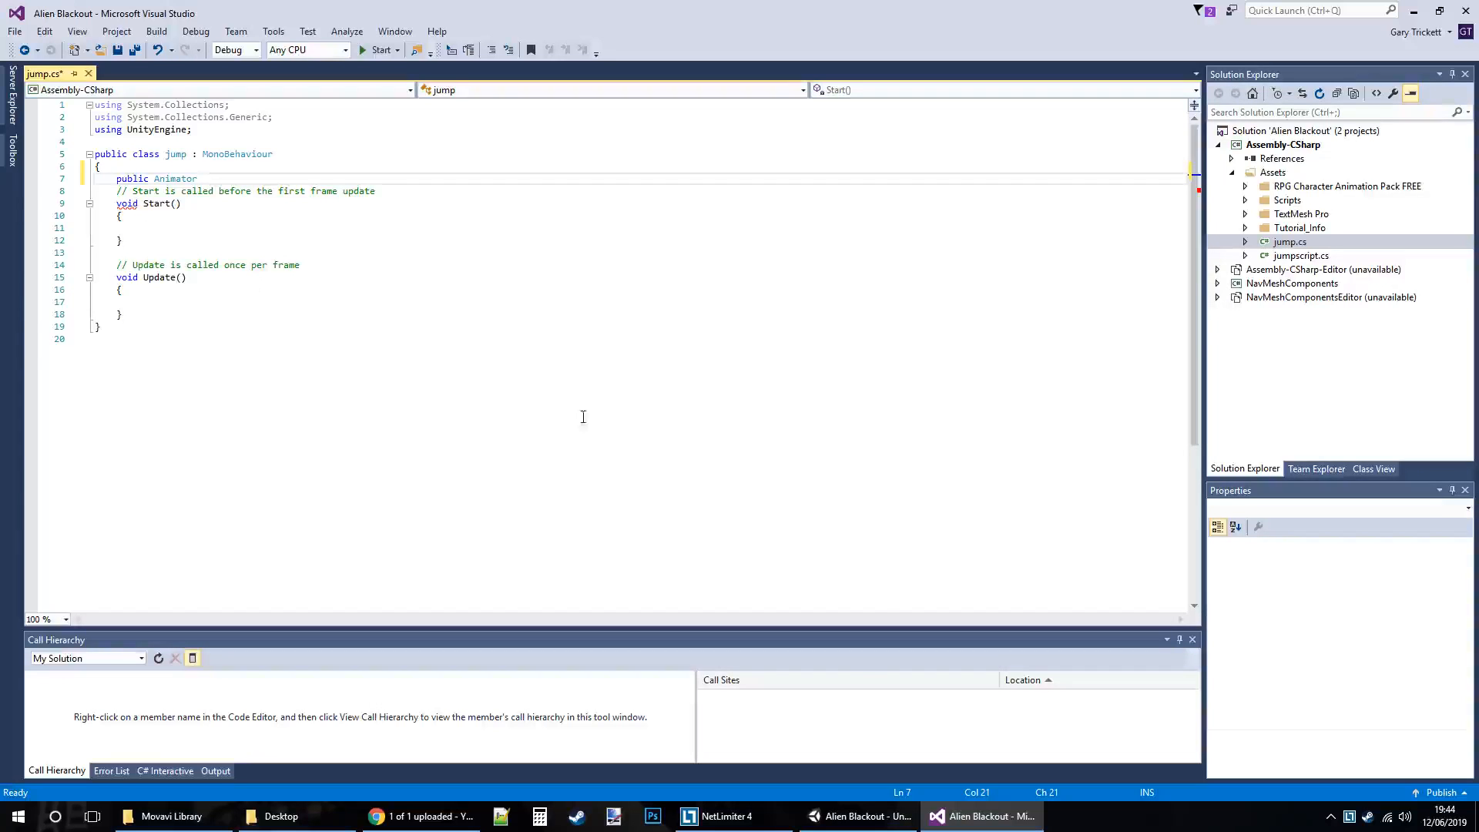
{"action": "left_click", "coordinate": [856, 816]}
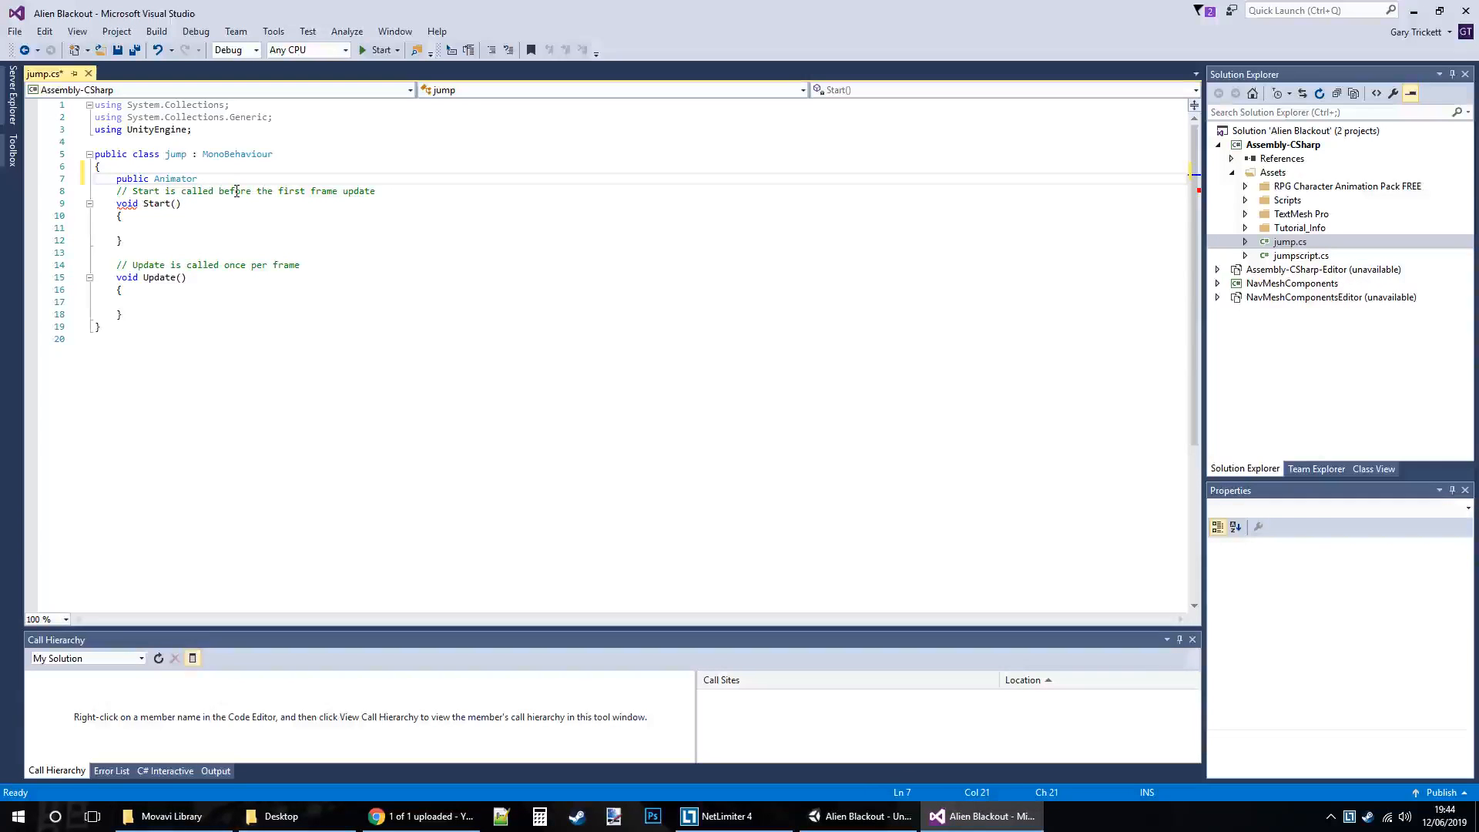
{"action": "type", "text": "anim;"}
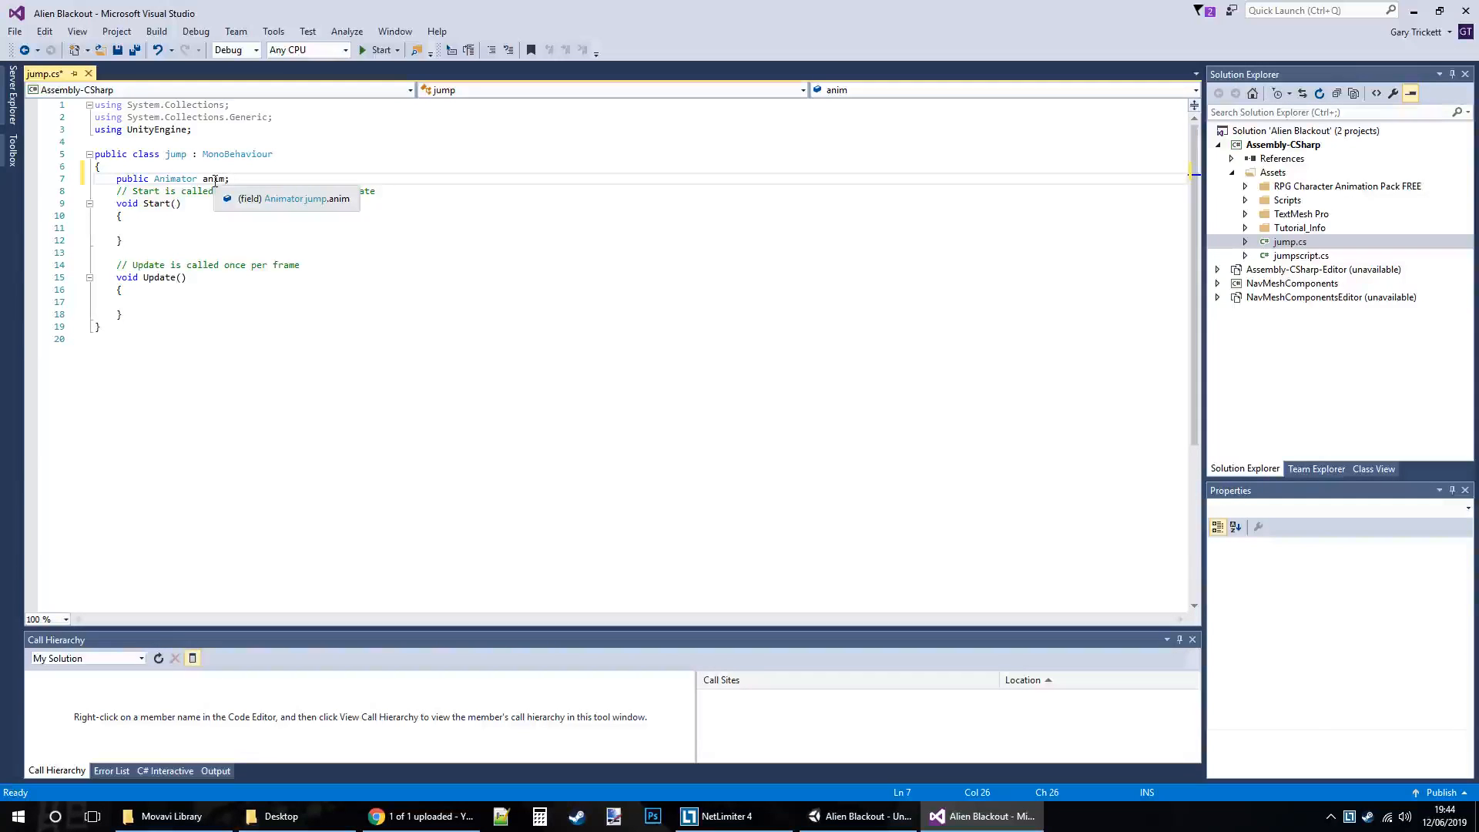
Insert an if statement block inside the Update() method.
{"action": "left_click", "coordinate": [154, 302]}
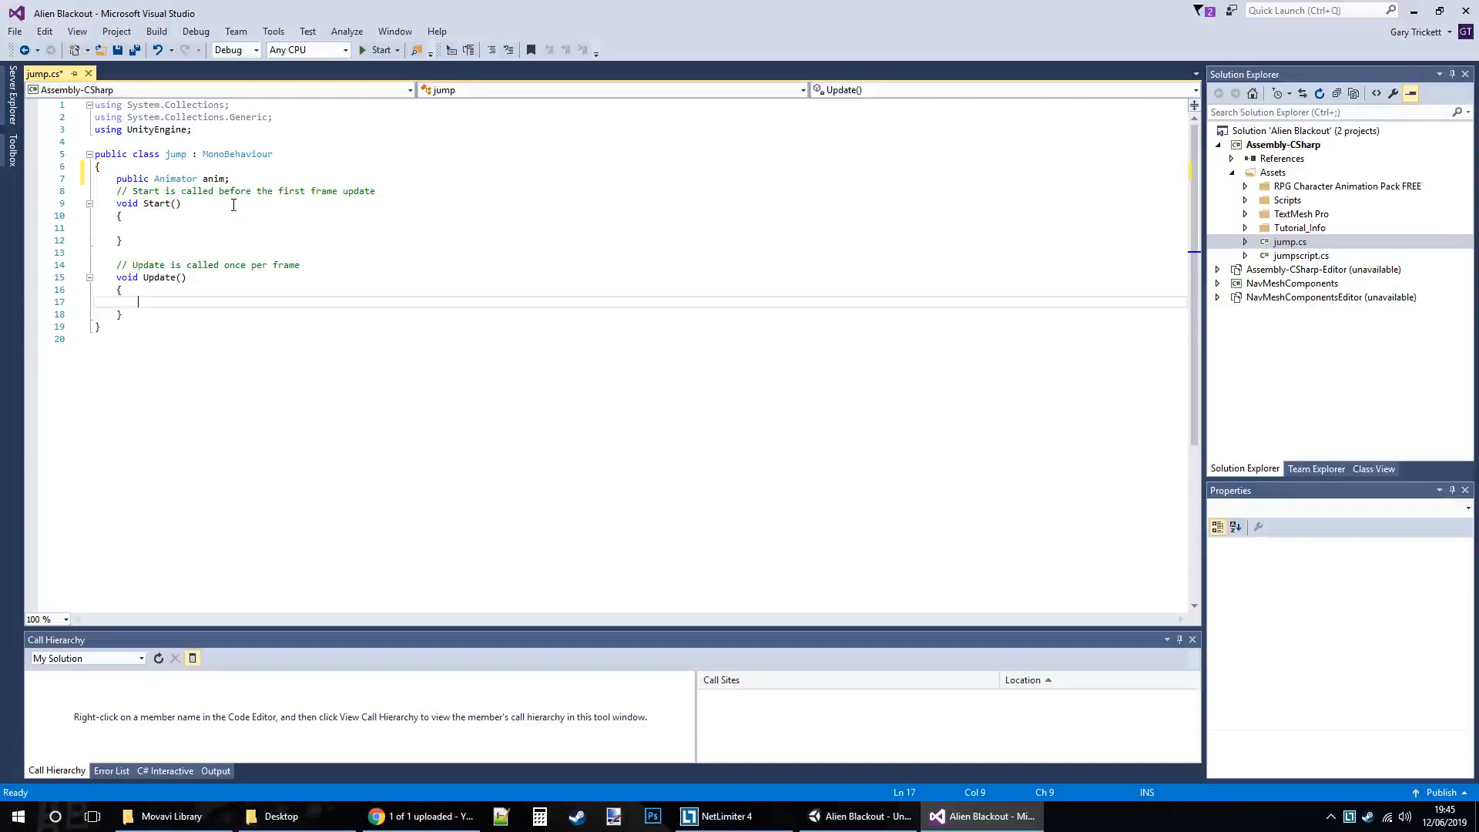
{"action": "type", "text": "if"}
{"action": "key", "text": "Tab"}
{"action": "key", "text": "Tab"}
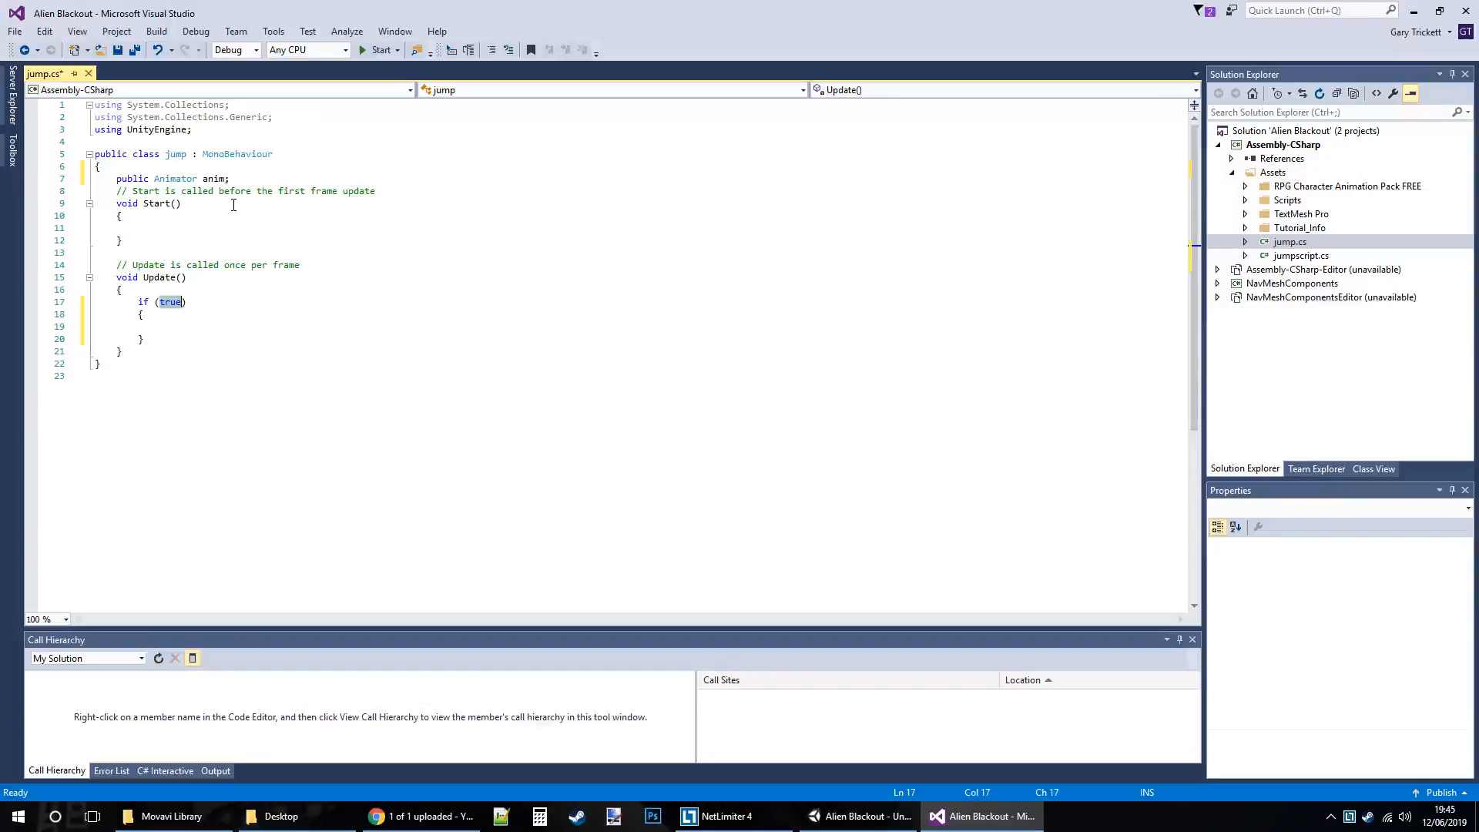
Set the condition of the if statement to Input.GetKeyDown(KeyCode.Space).
{"action": "type", "text": "if (Inpu"}
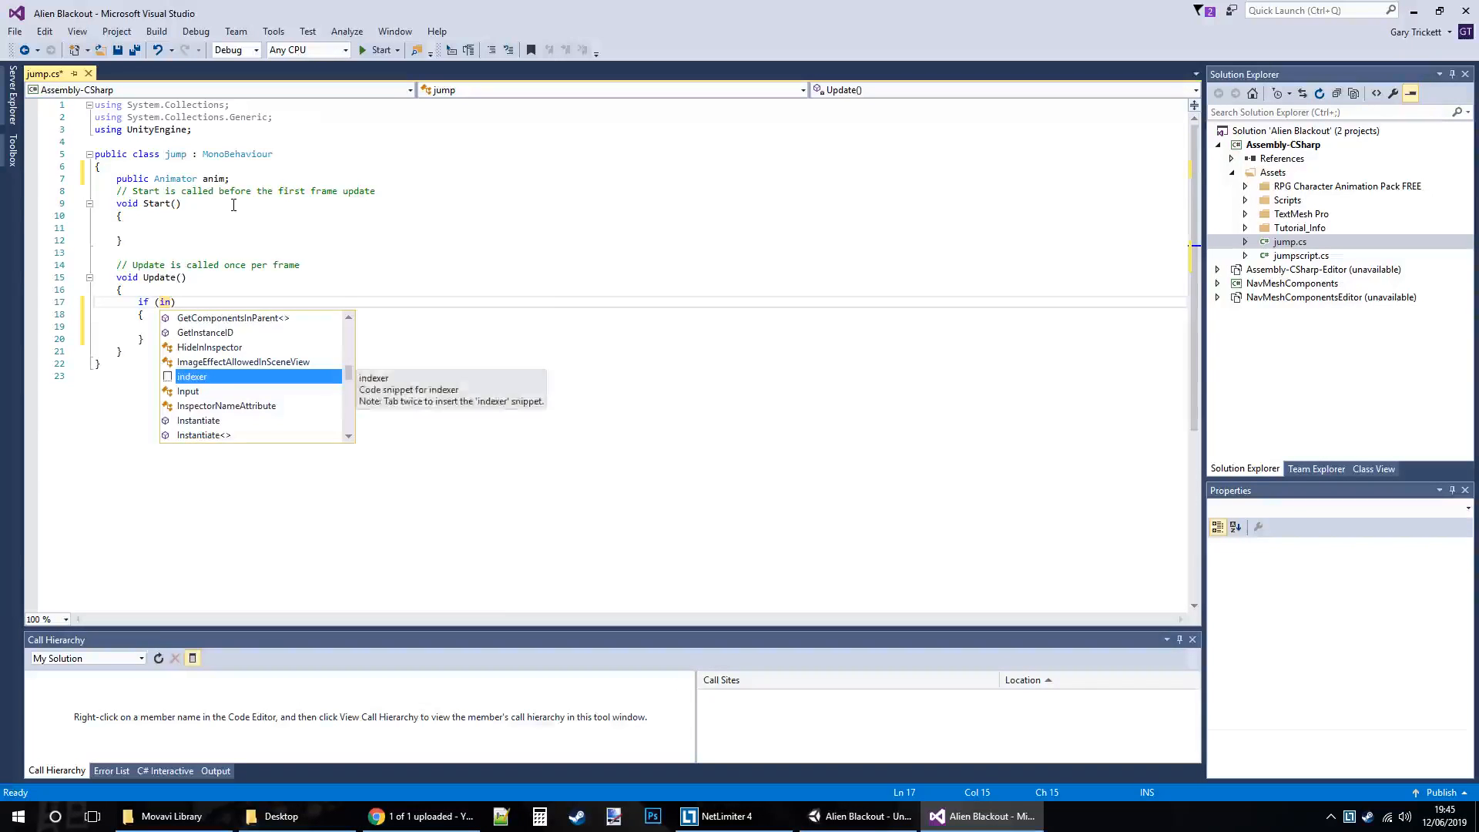
{"action": "type", "text": "t"}
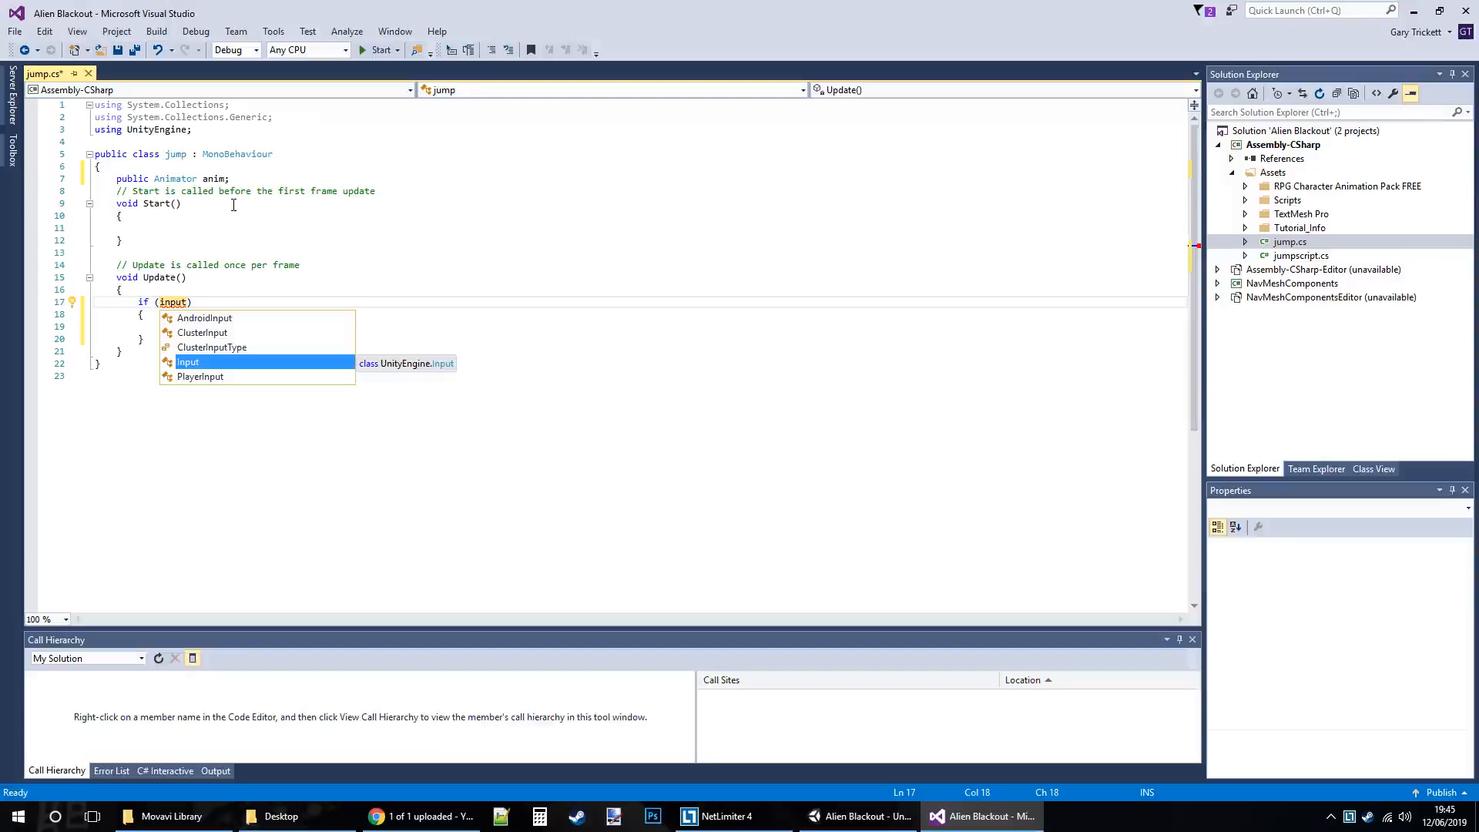
{"action": "key", "text": "Tab"}
{"action": "type", "text": "."}
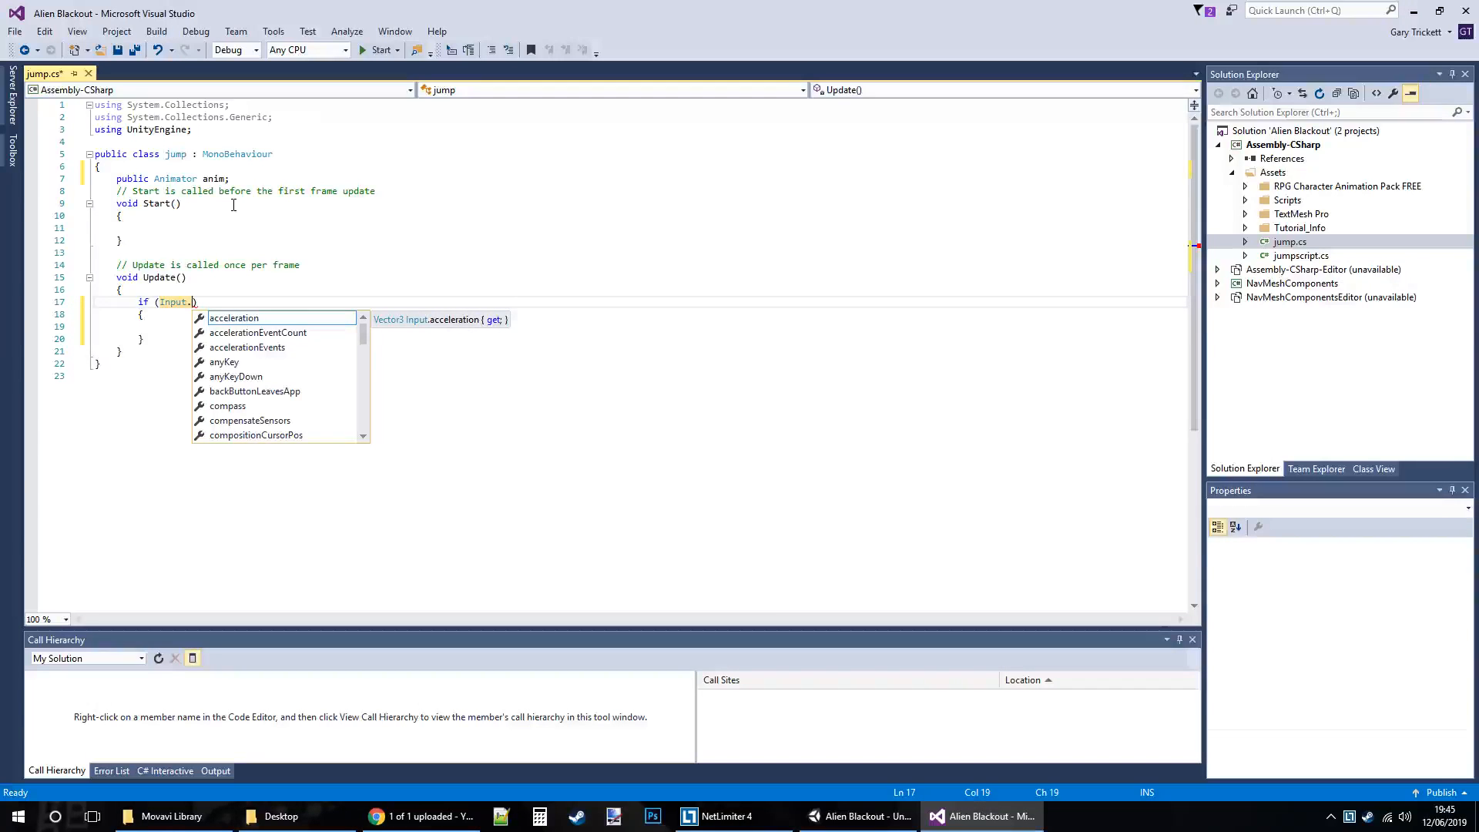
{"action": "type", "text": "getke"}
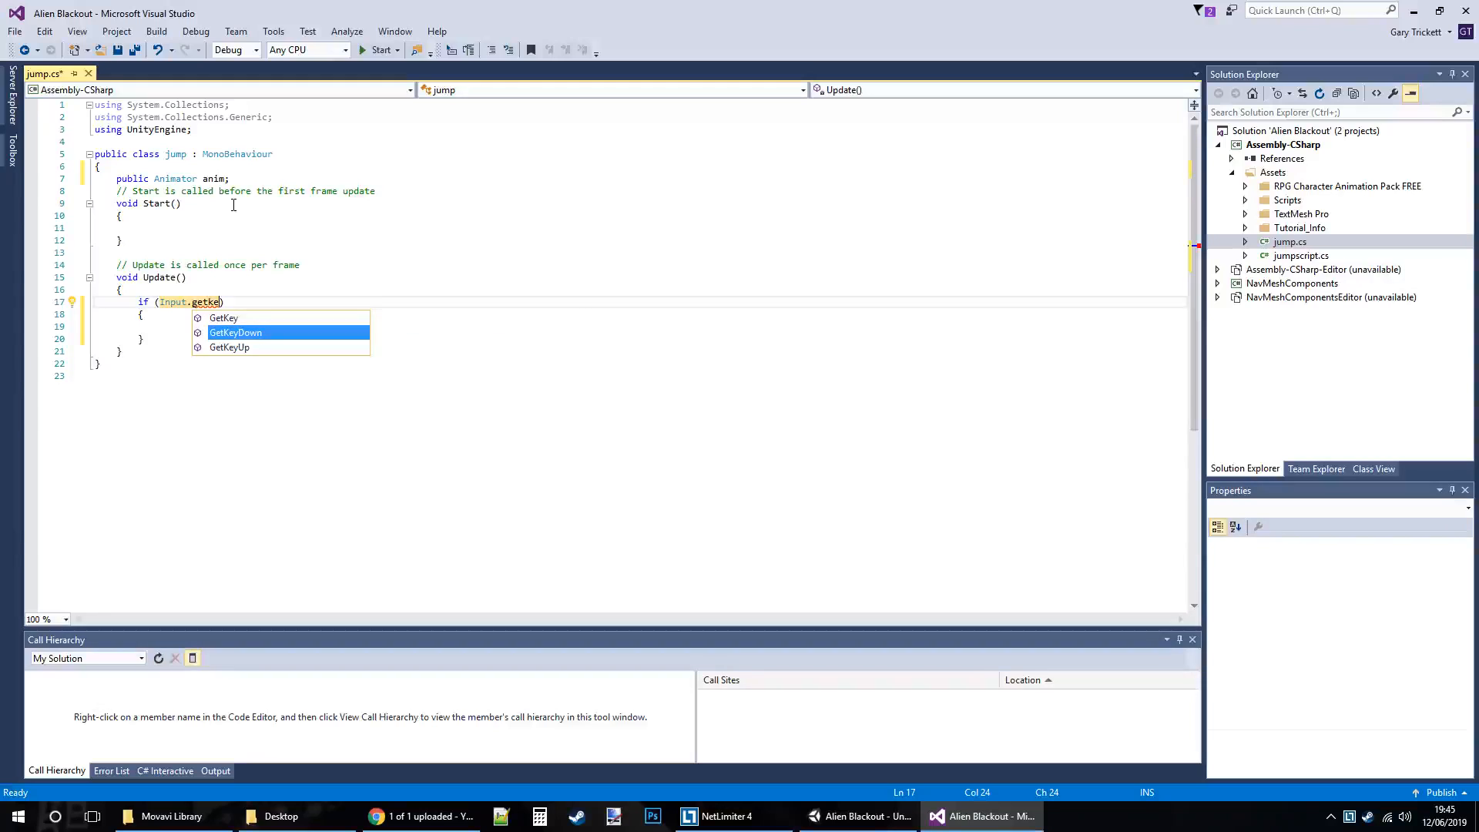
{"action": "key", "text": "Tab"}
{"action": "type", "text": "()"}
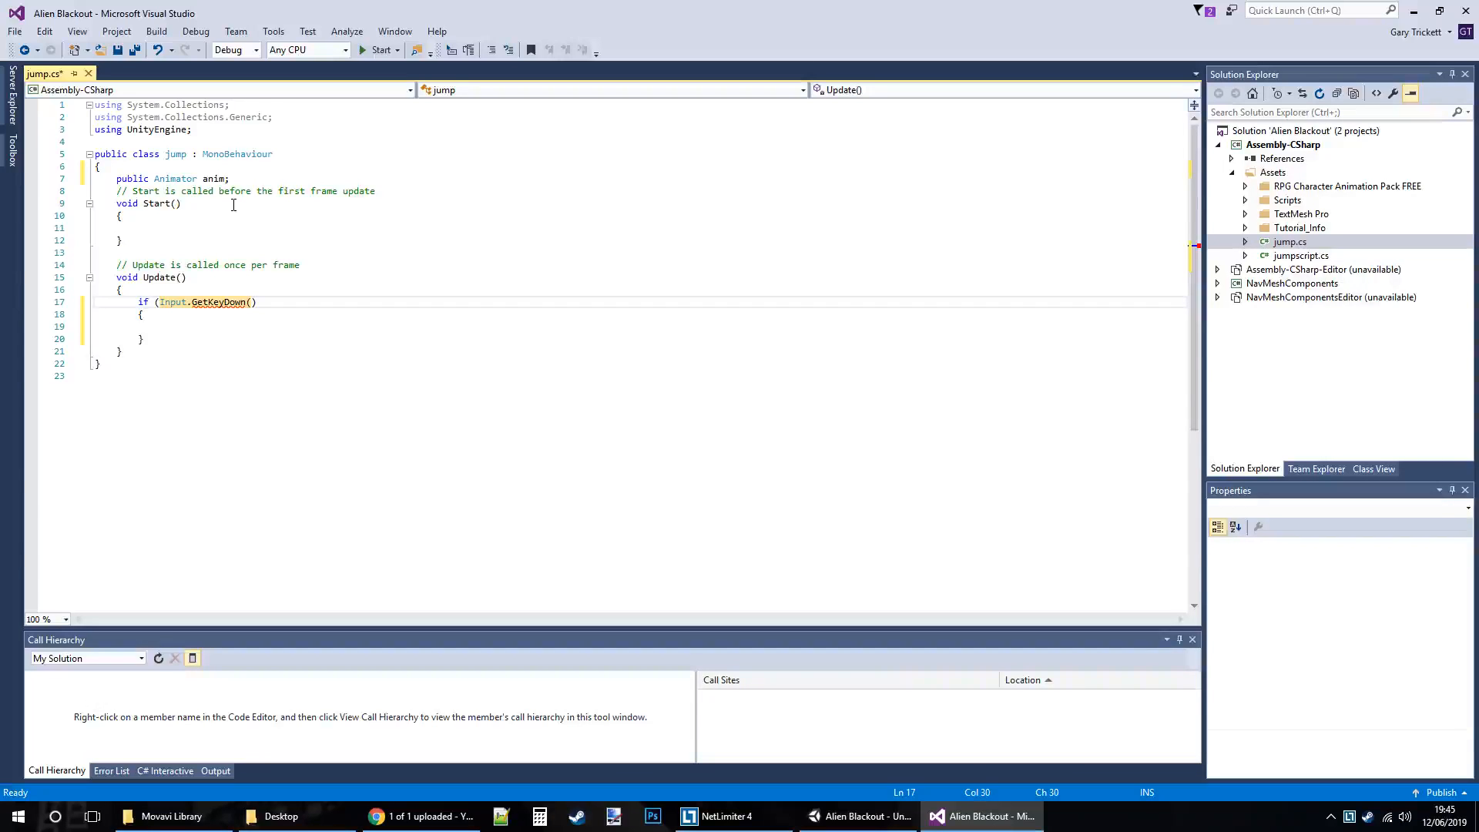
{"action": "type", "text": "KeyCode"}
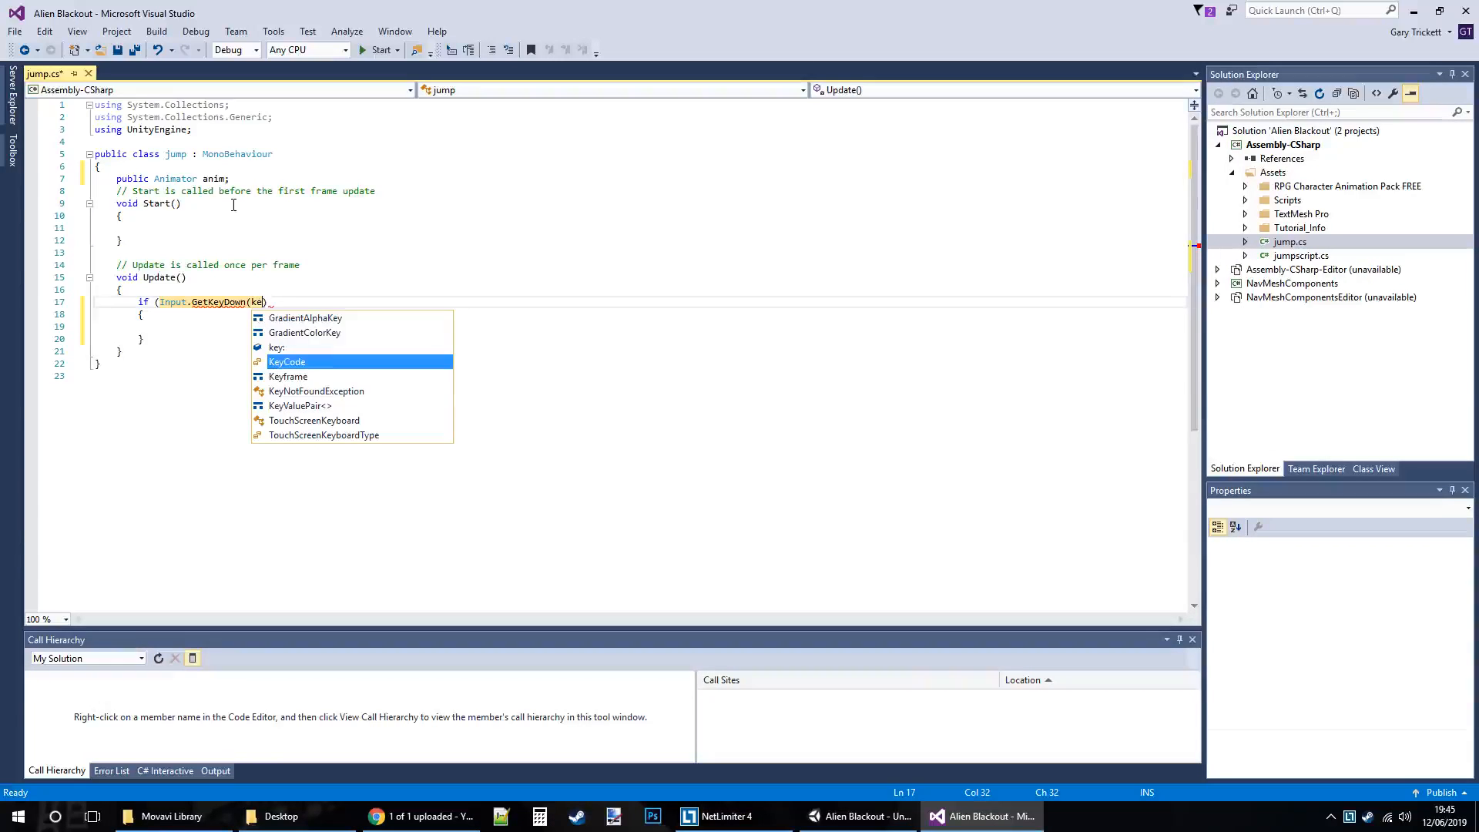
{"action": "key", "text": "Tab"}
{"action": "type", "text": ".Space"}
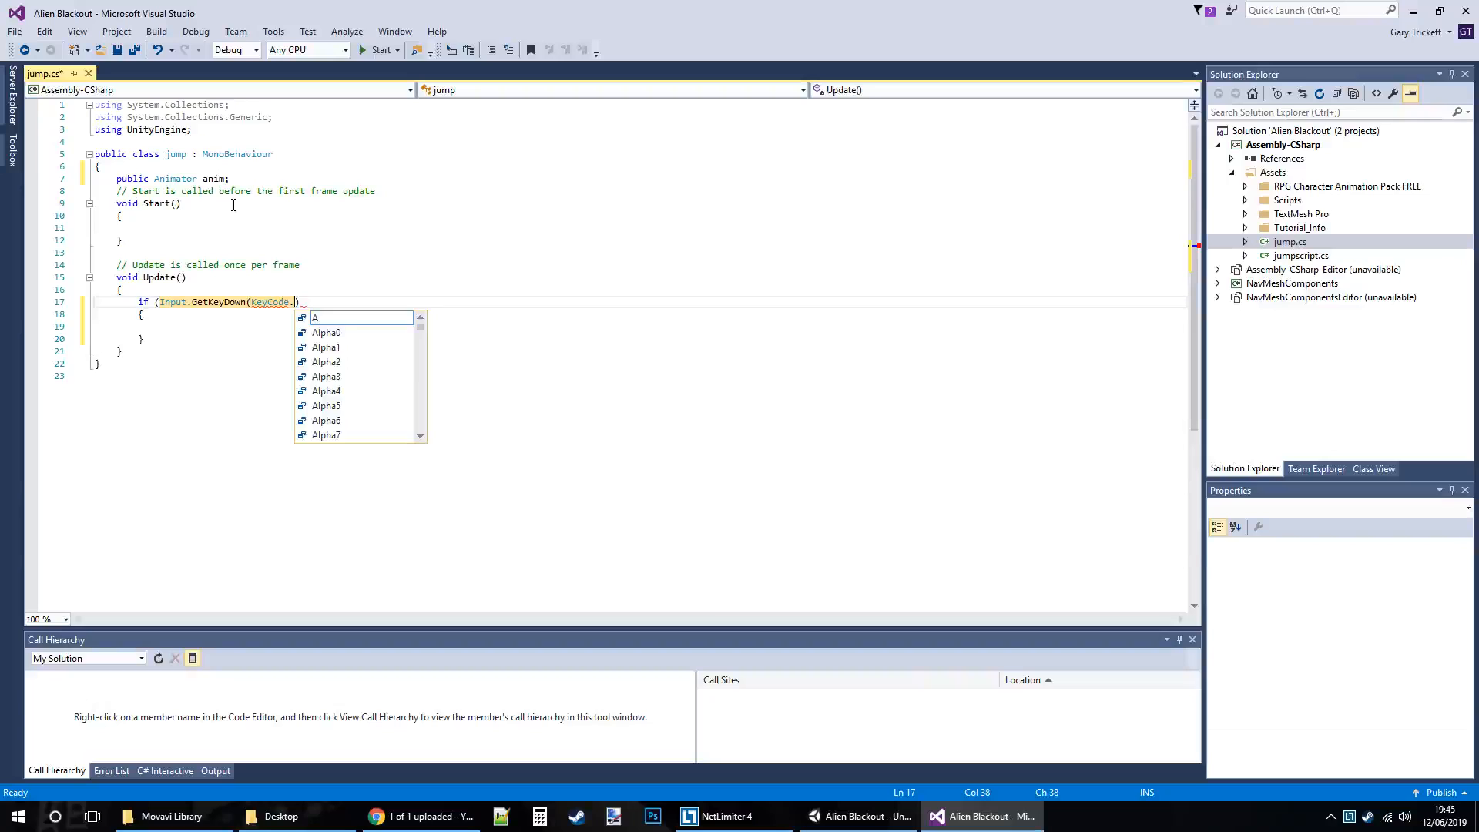
{"action": "key", "text": "Tab"}
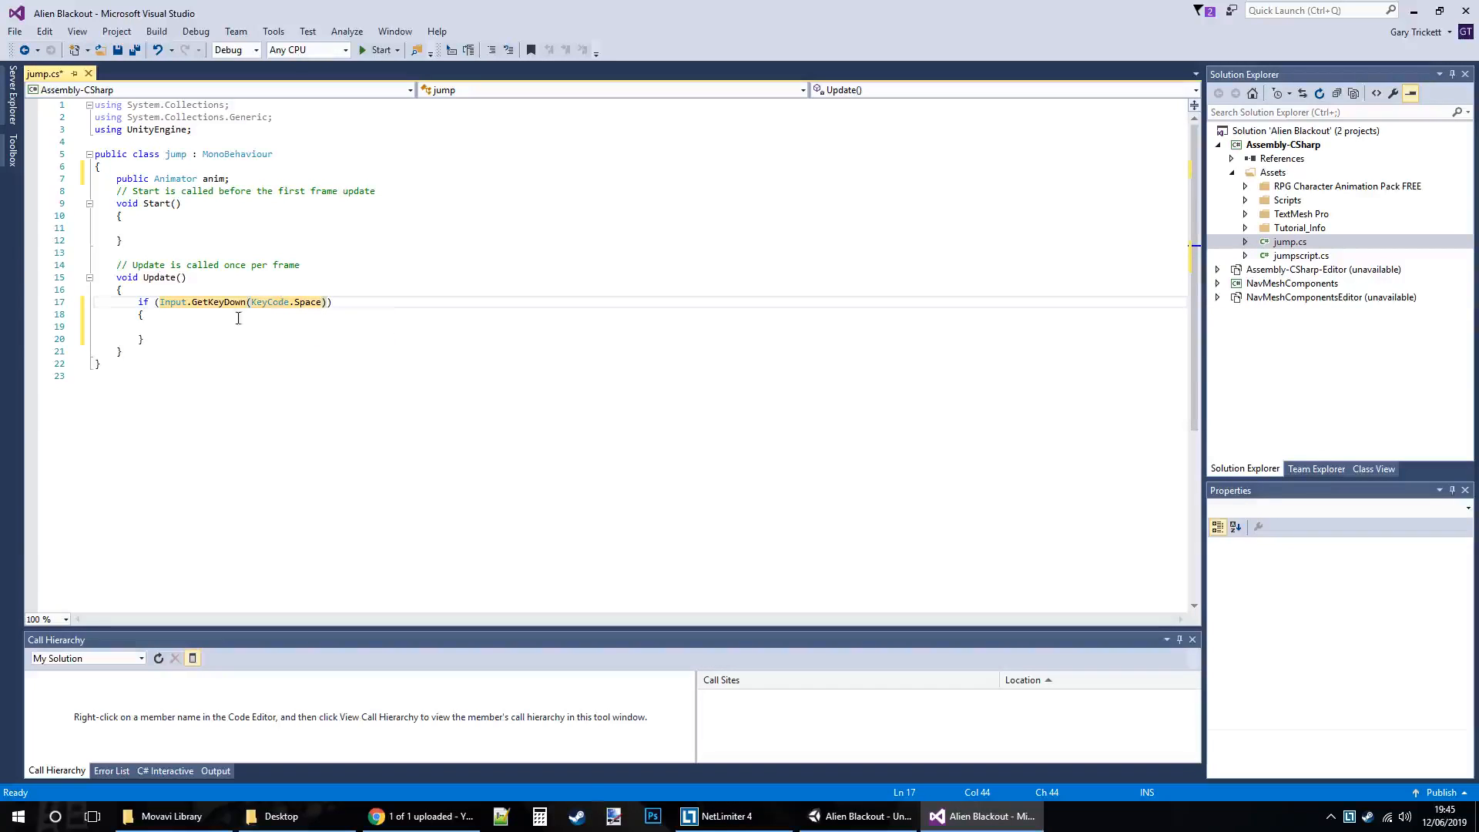
Add anim.SetTrigger("jump"); inside the if block, checking the animator's parameter list in Unity for the trigger.
{"action": "left_click", "coordinate": [189, 325]}
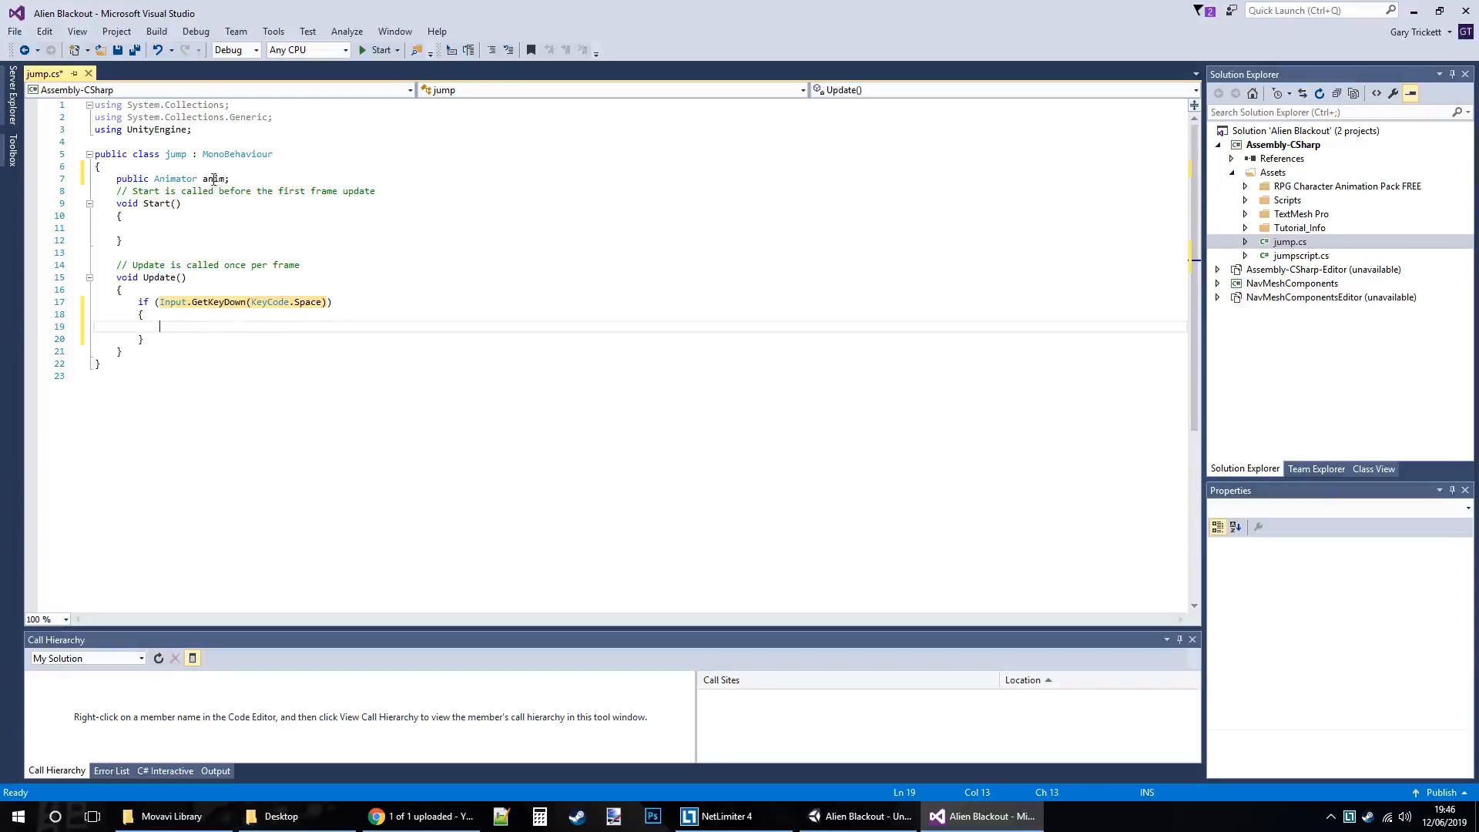
{"action": "type", "text": "ani"}
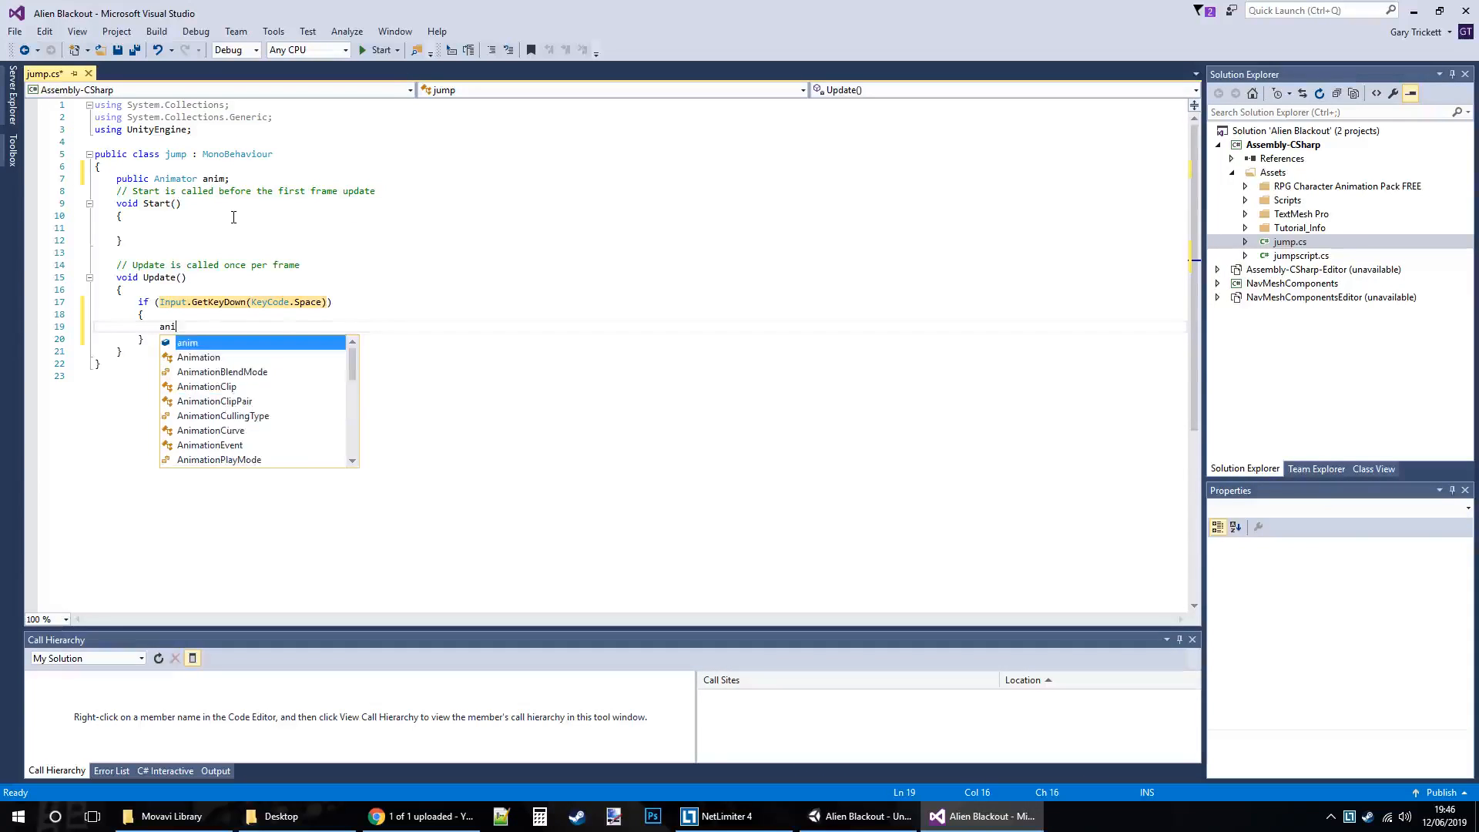
{"action": "type", "text": "m.settr"}
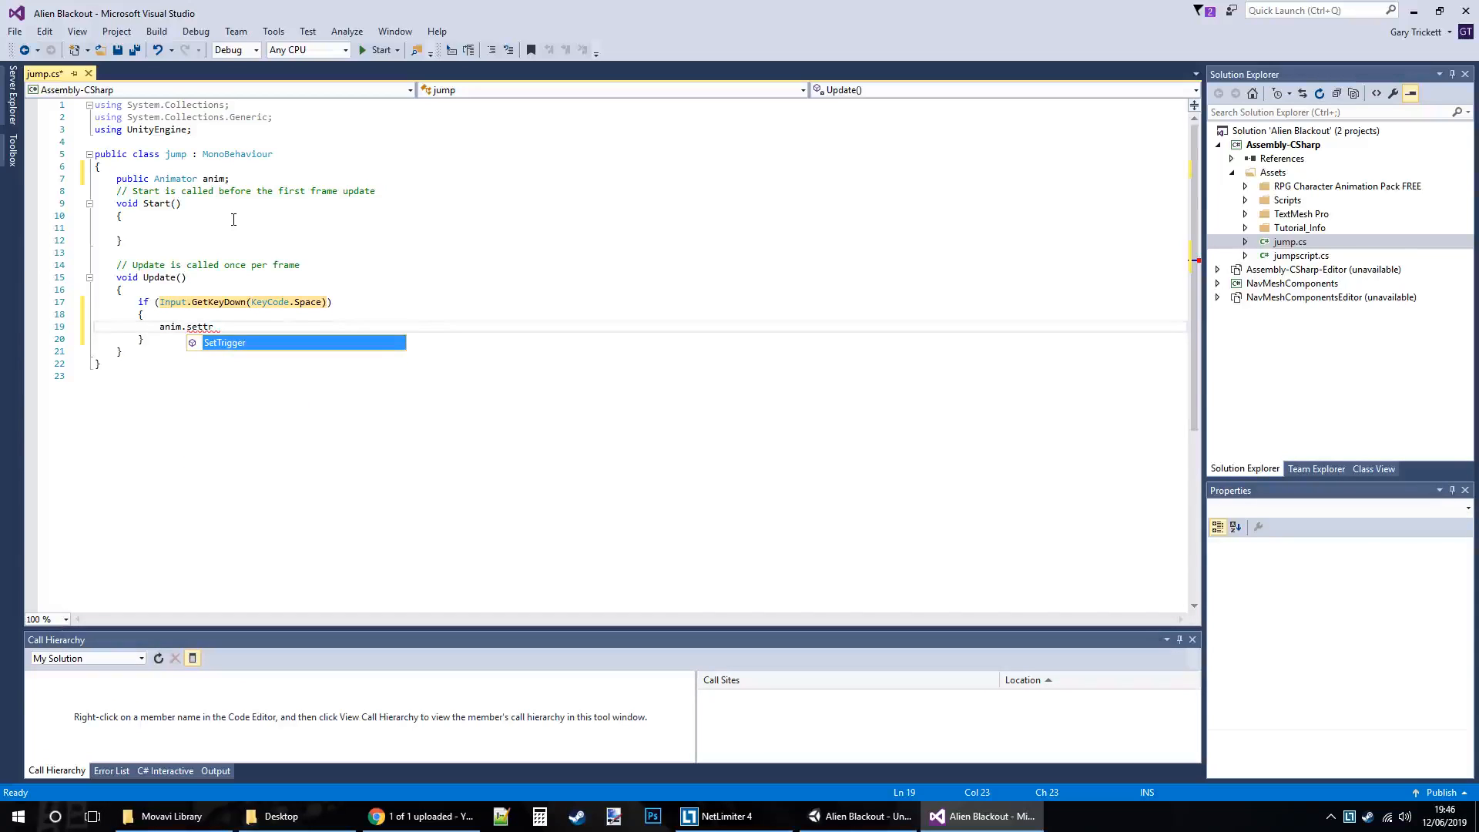
{"action": "key", "text": "Tab"}
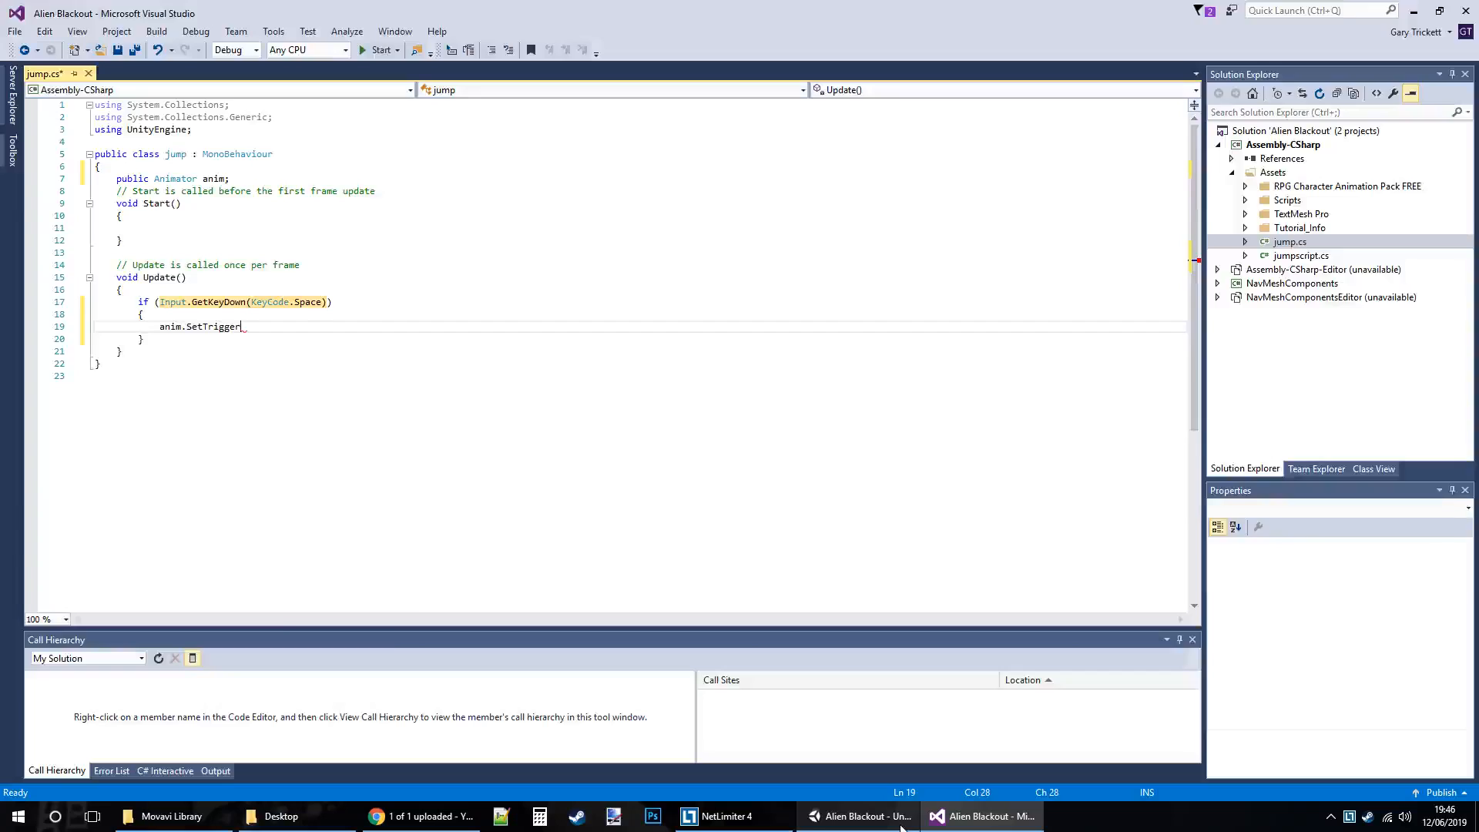
{"action": "left_click", "coordinate": [859, 816]}
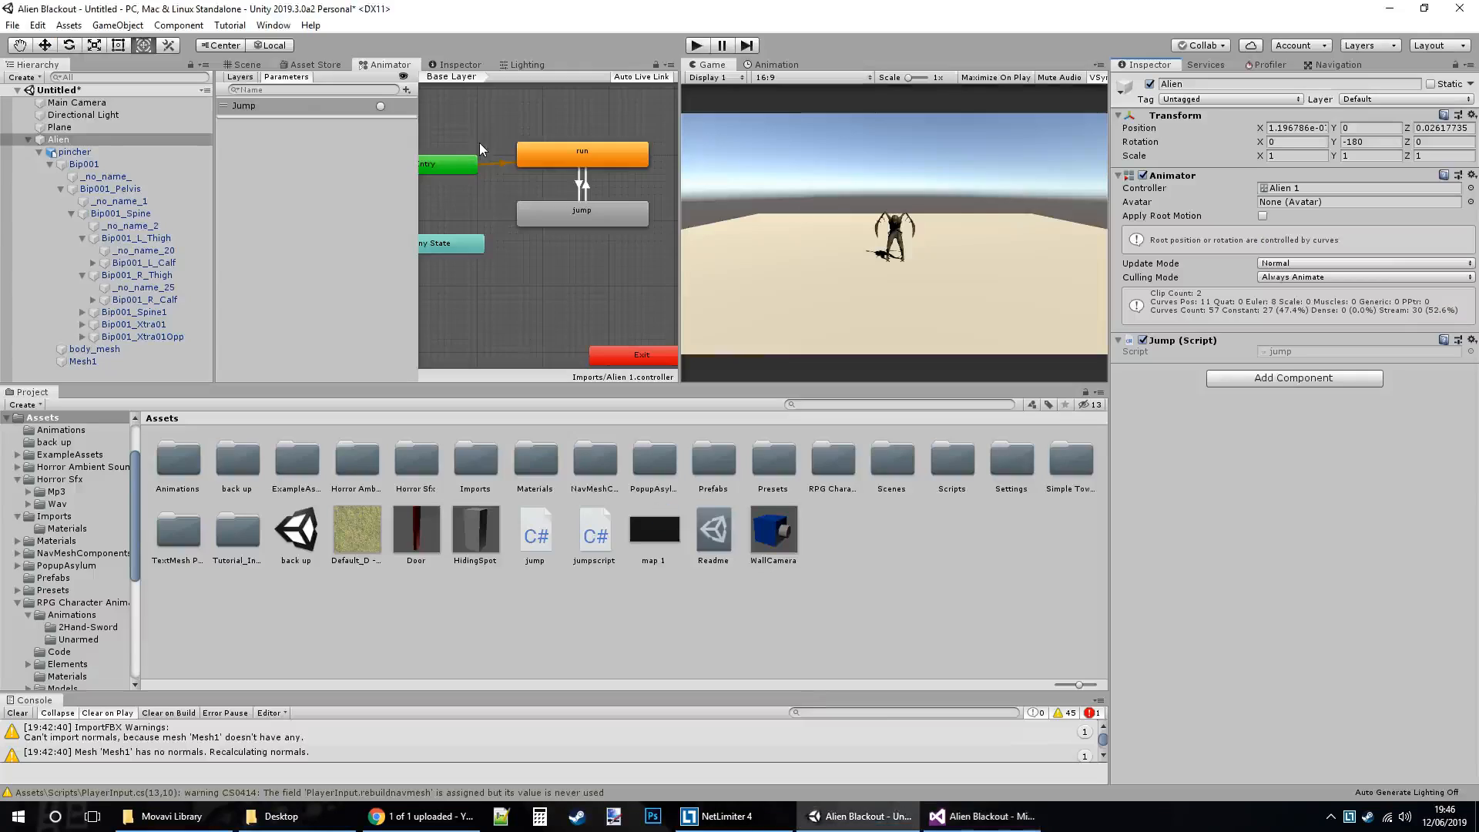
{"action": "left_click", "coordinate": [406, 89]}
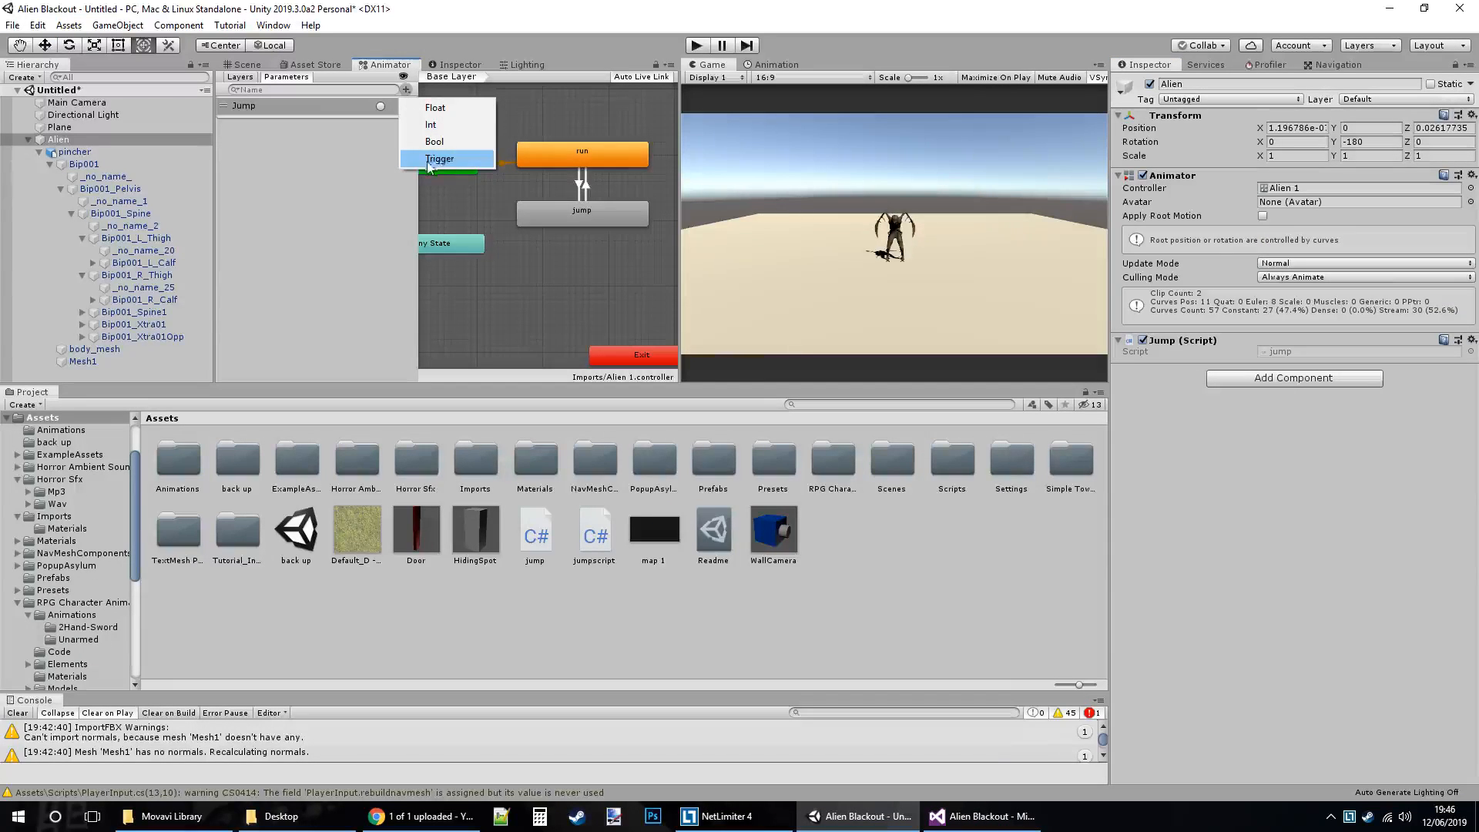
{"action": "left_click", "coordinate": [314, 116]}
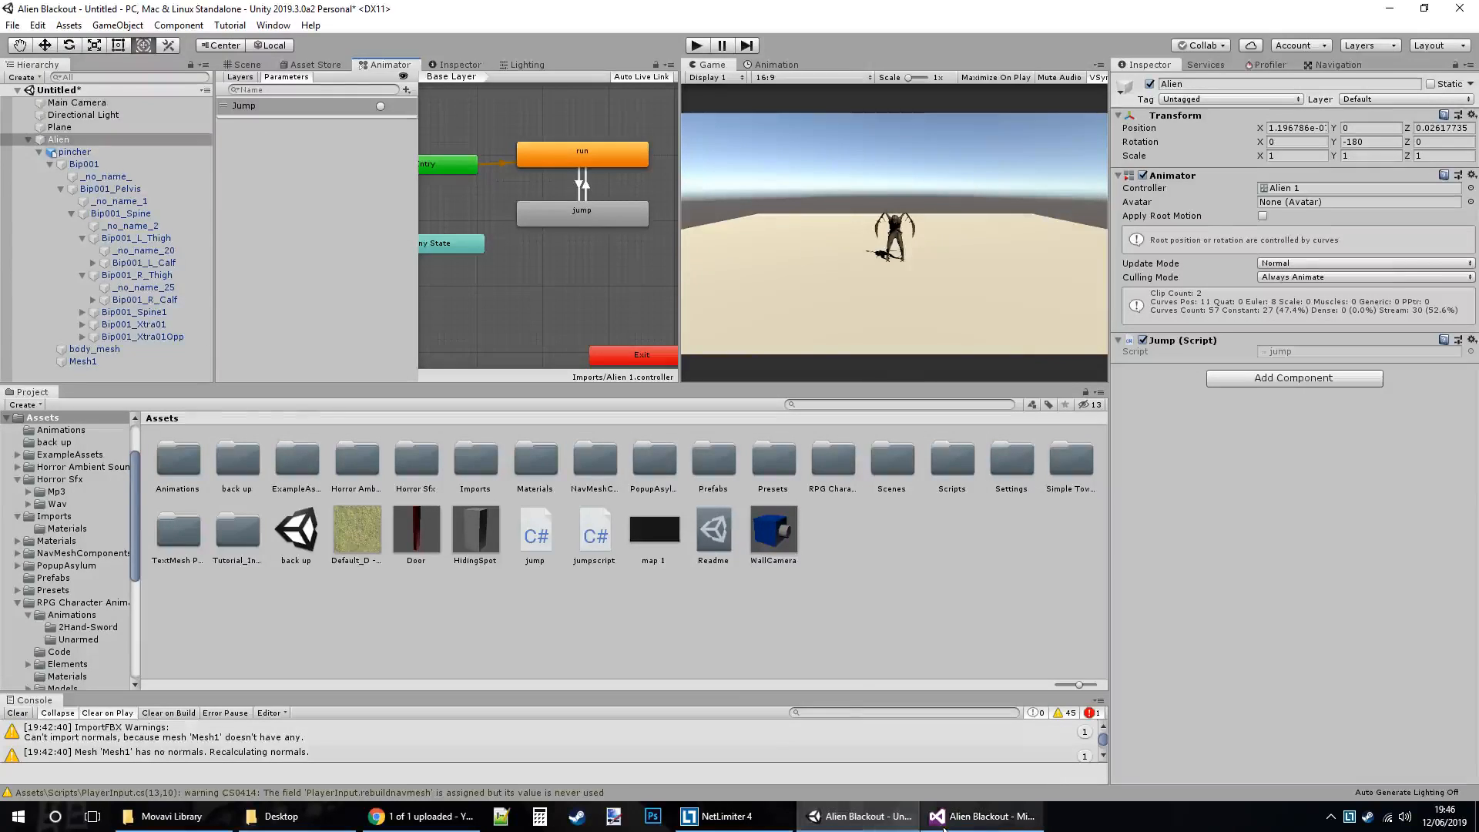
{"action": "left_click", "coordinate": [982, 816]}
{"action": "type", "text": "(\"jump"}
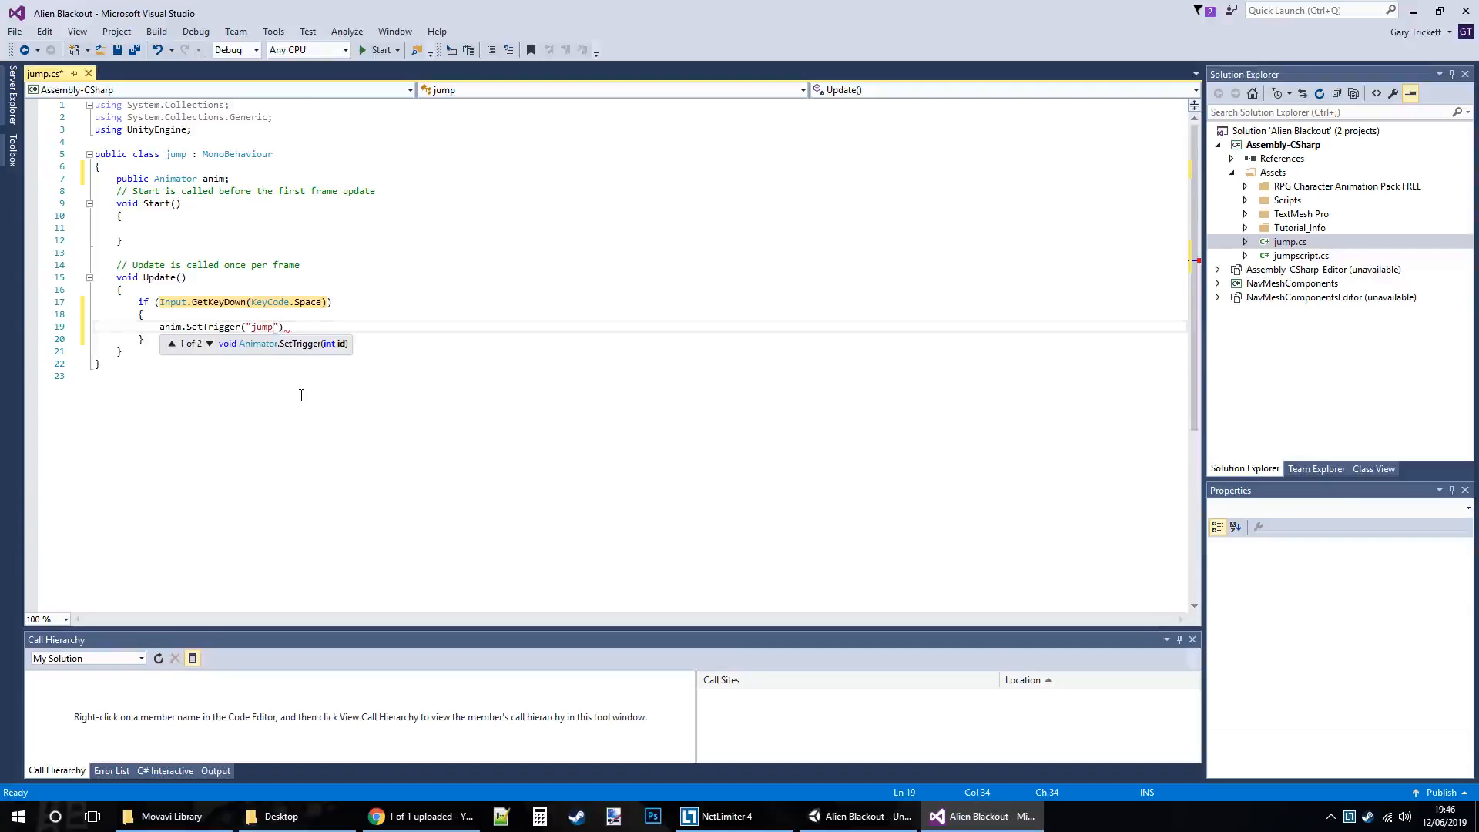
{"action": "type", "text": "\")"}
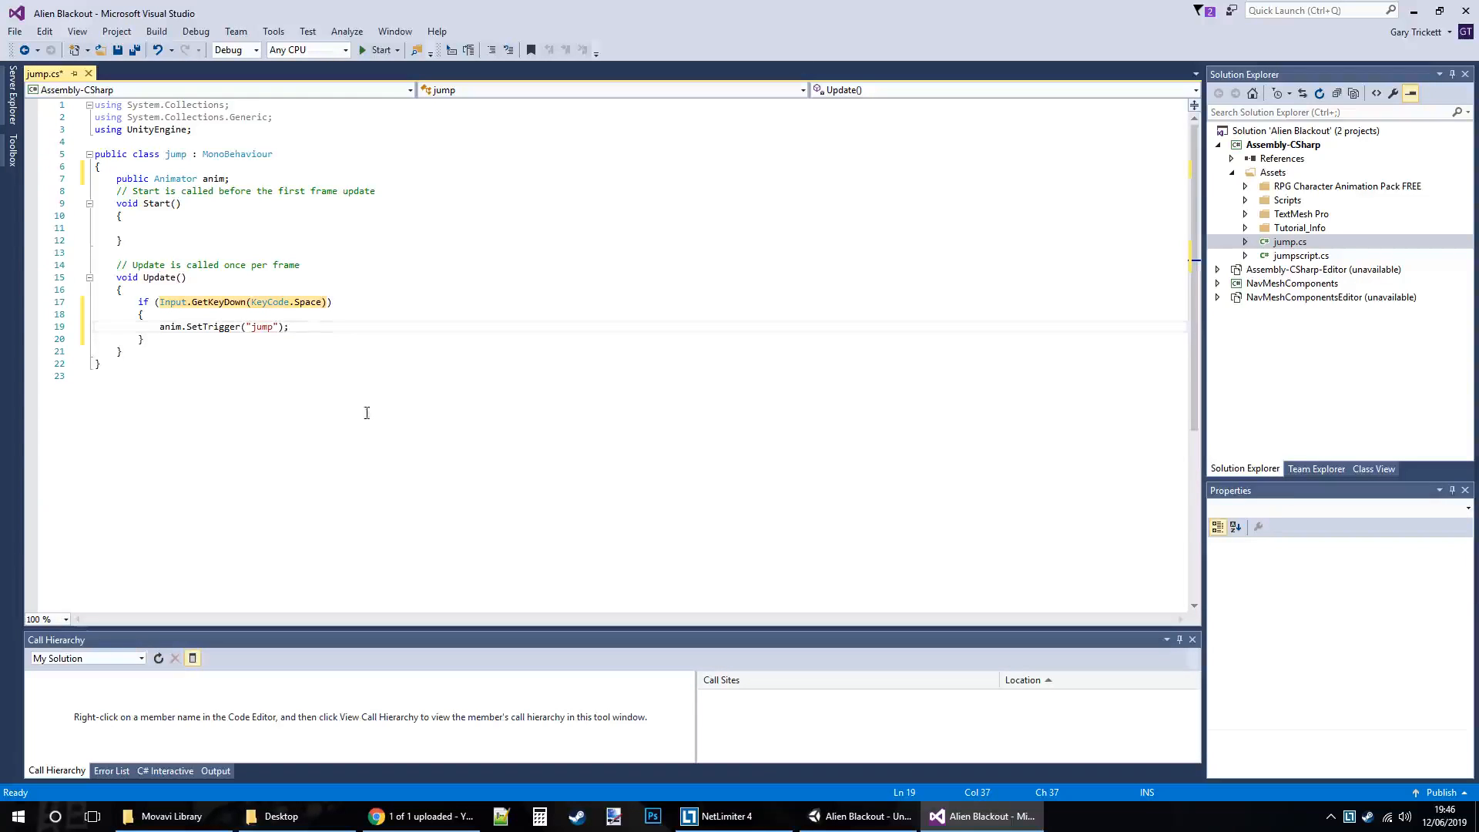
Check the trigger's spelling in Unity's animator, capitalize the SetTrigger argument as "Jump" in Visual Studio, and save jump.cs.
{"action": "left_click", "coordinate": [831, 815]}
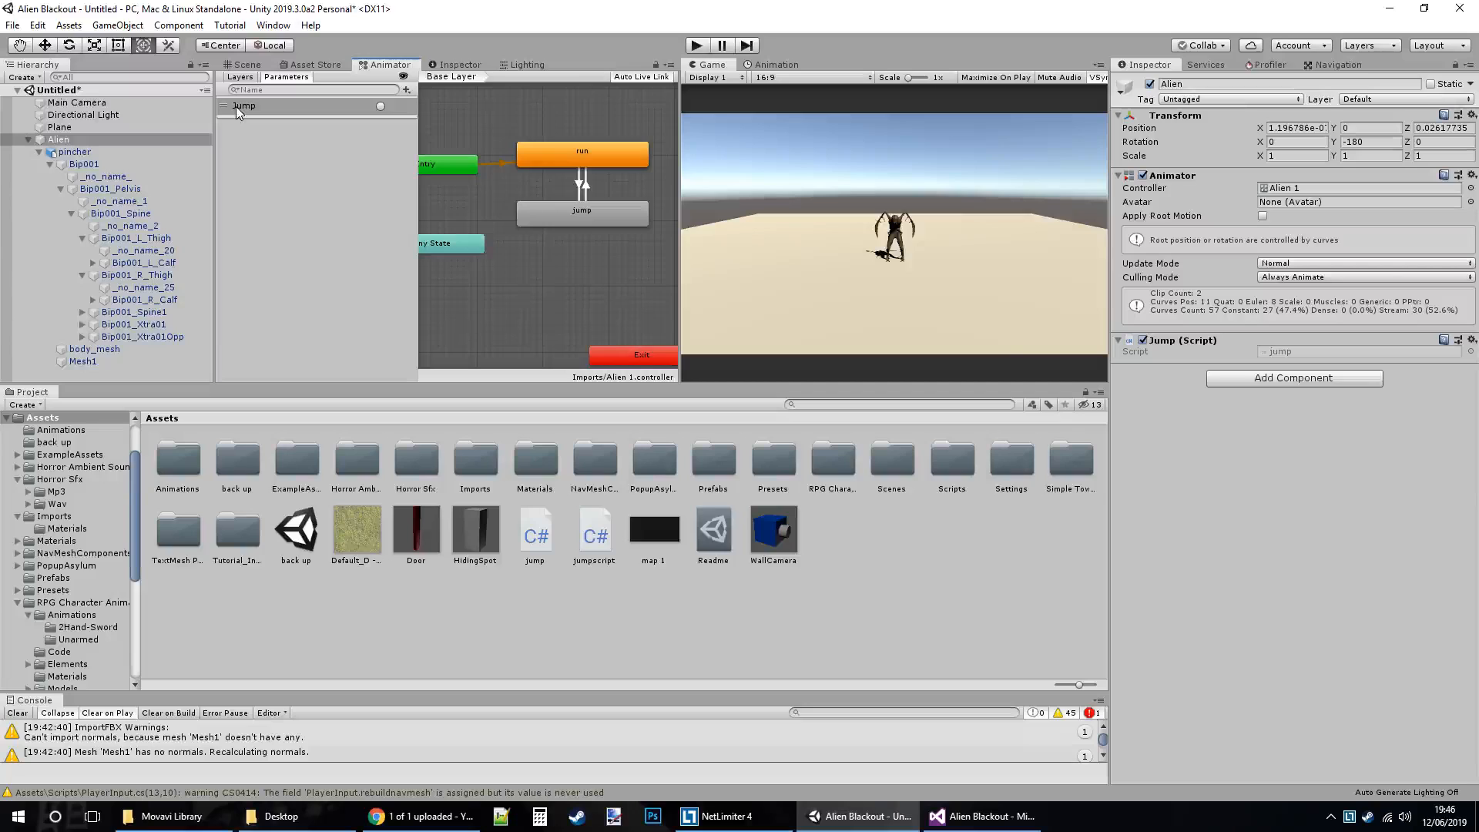
{"action": "left_click", "coordinate": [982, 816]}
{"action": "double_click", "coordinate": [266, 328]}
{"action": "type", "text": "Jump"}
{"action": "left_click", "coordinate": [312, 328]}
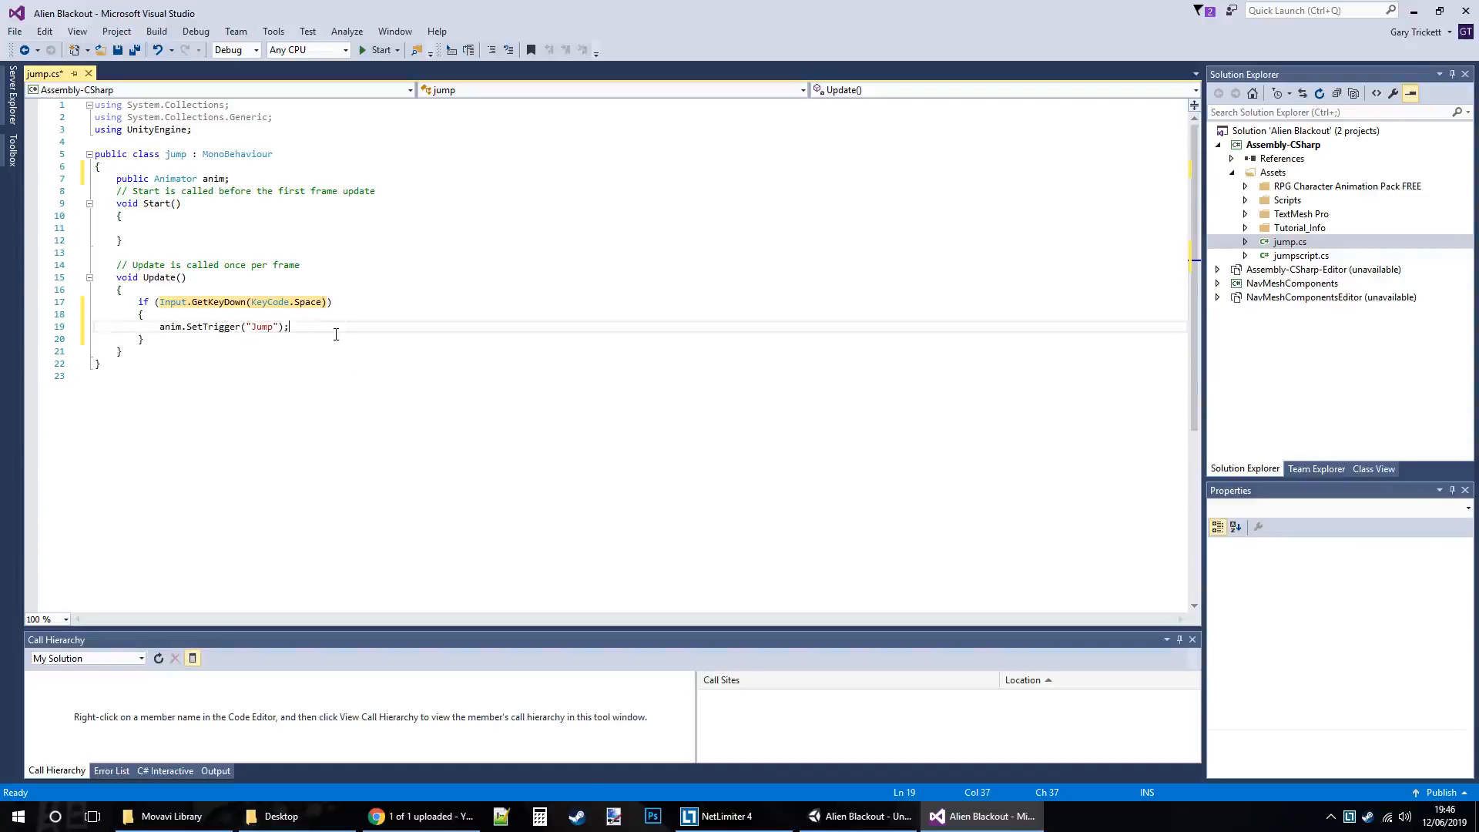
{"action": "key", "text": "ctrl+s"}
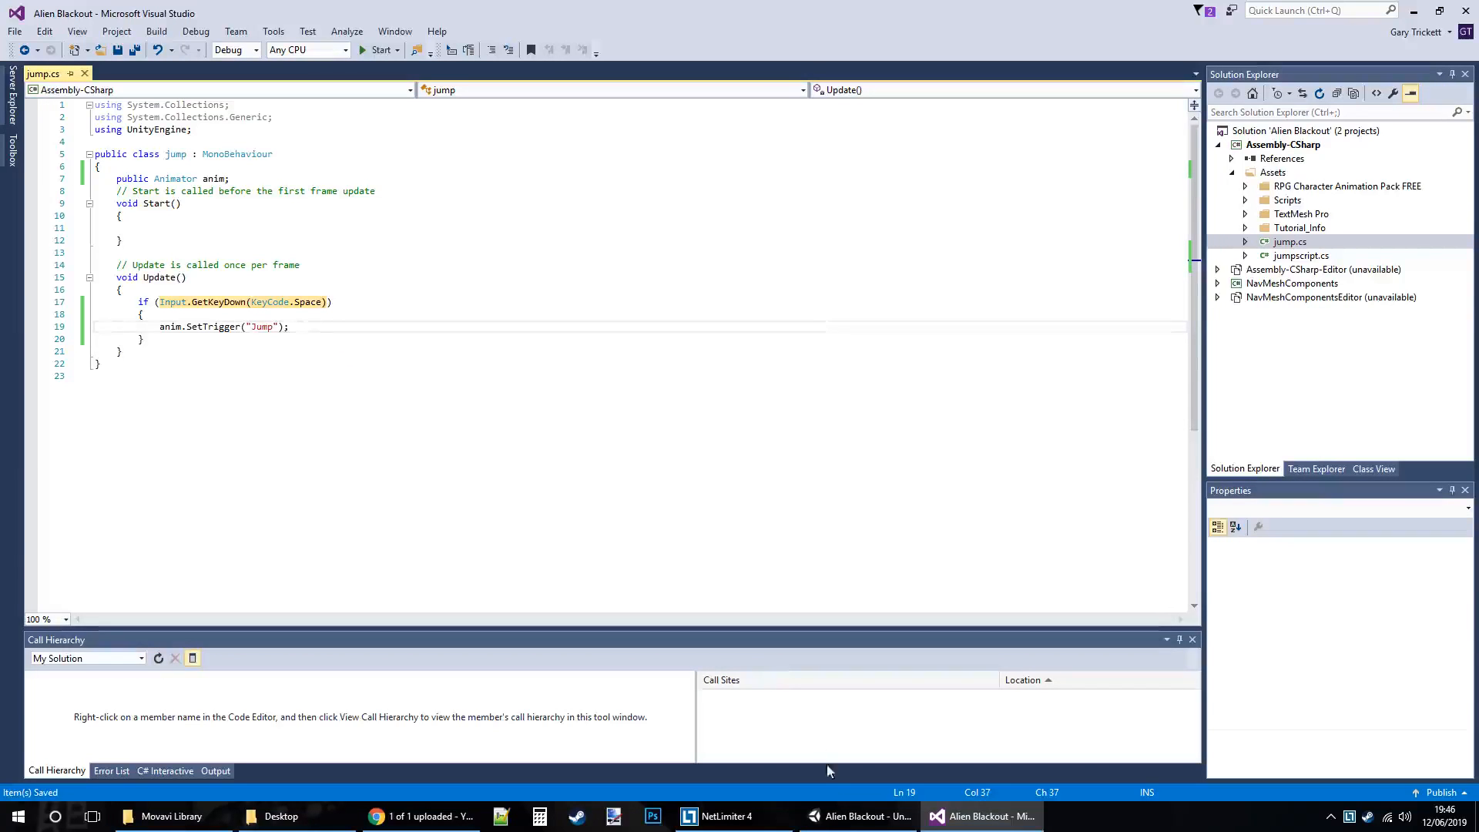
{"action": "mouse_move", "coordinate": [834, 817]}
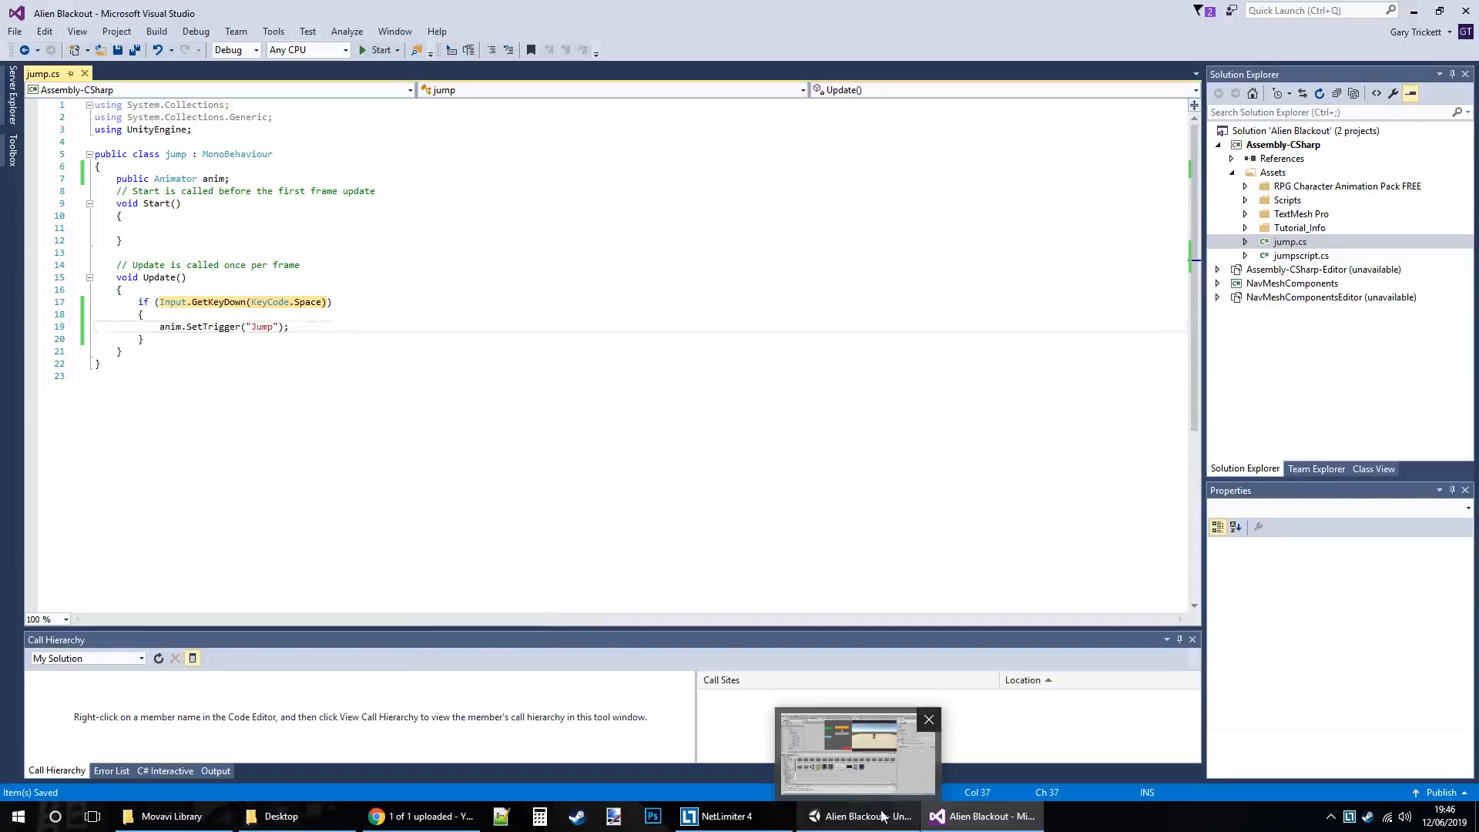
Recheck jump.cs, return to Unity, and assign the Alien's own Animator component to the Jump script's Anim reference.
{"action": "left_click", "coordinate": [830, 812]}
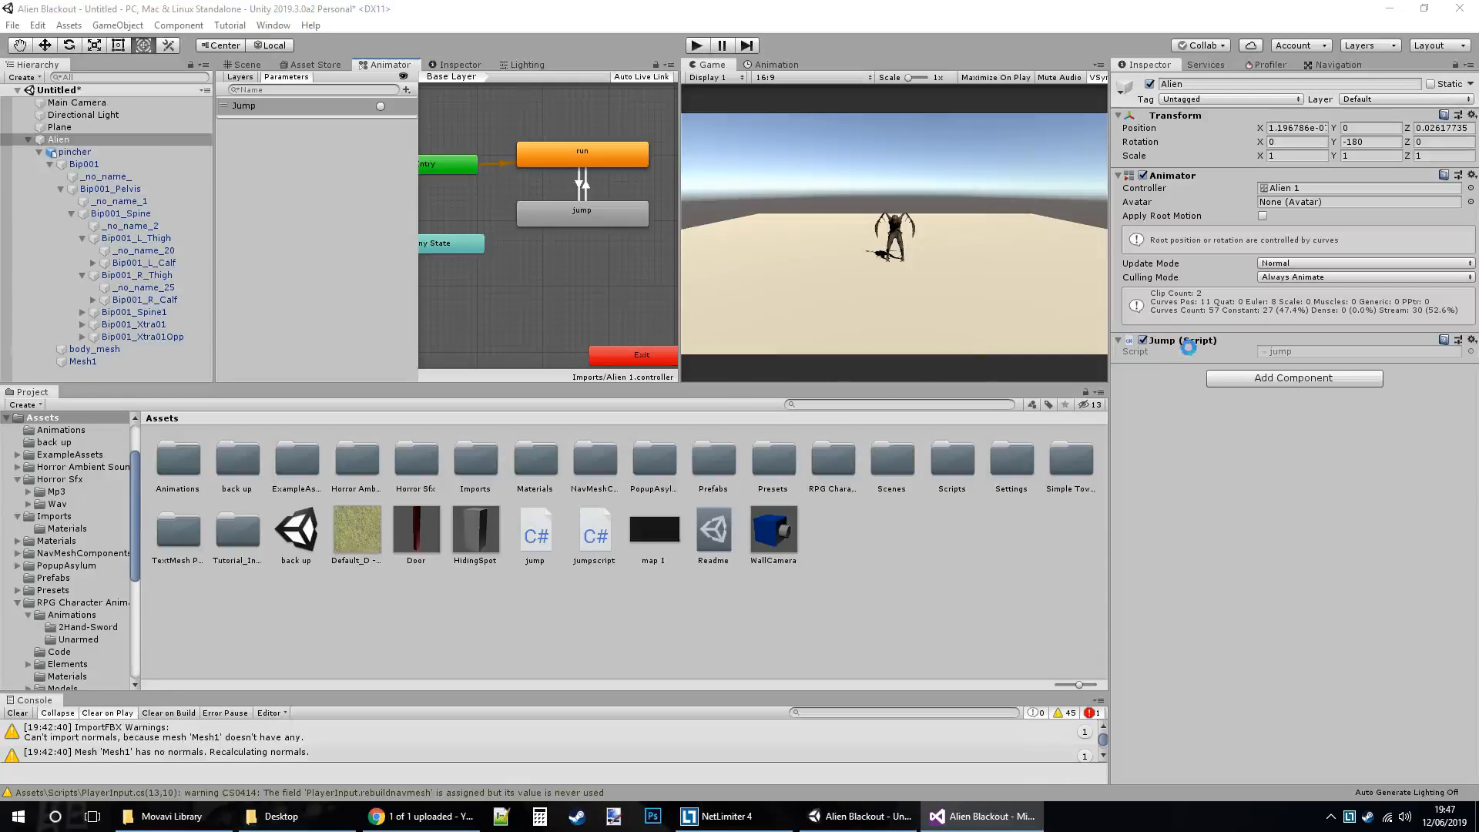
{"action": "left_click", "coordinate": [978, 816]}
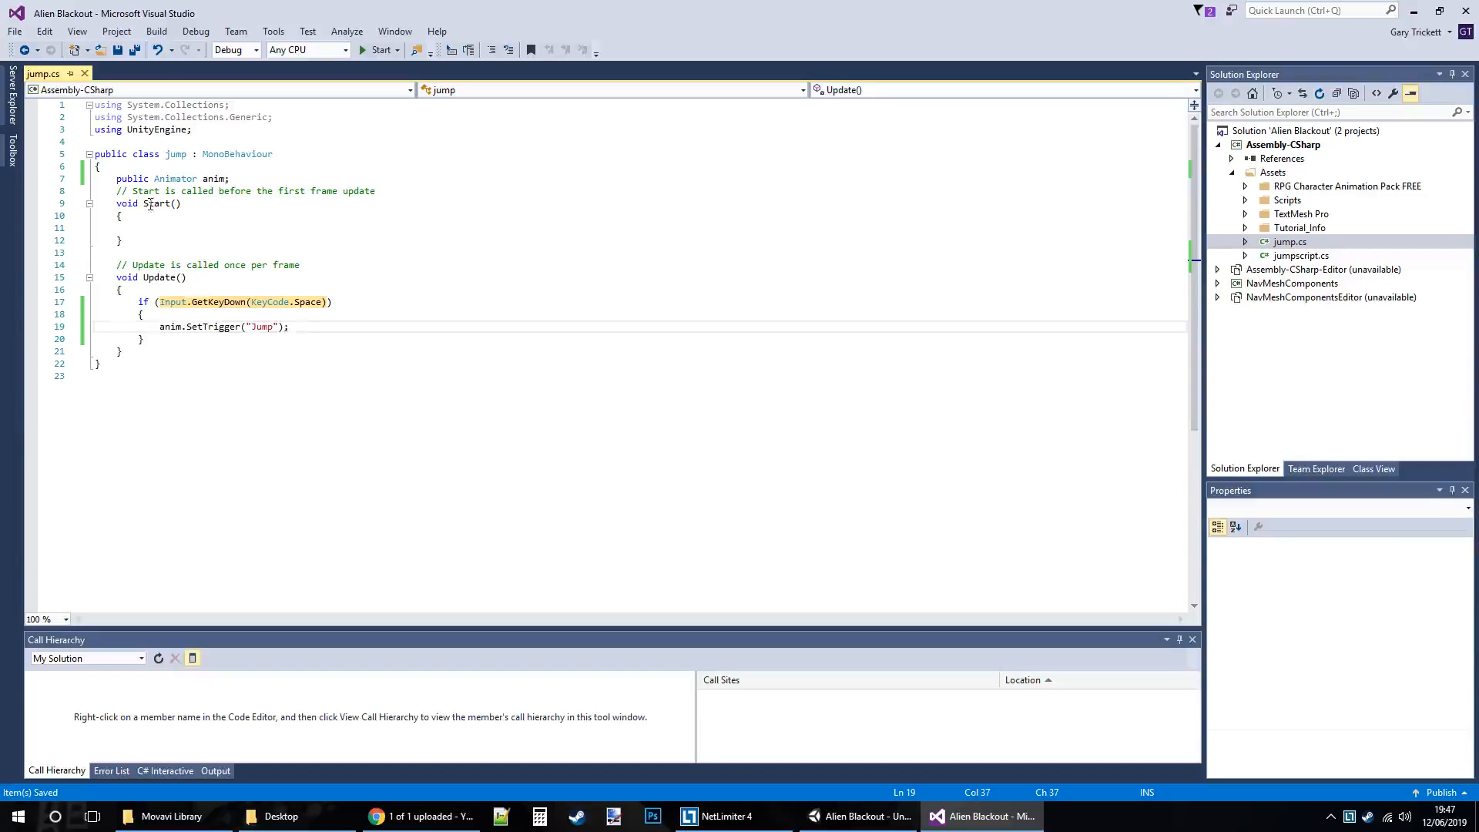
{"action": "left_click", "coordinate": [866, 815]}
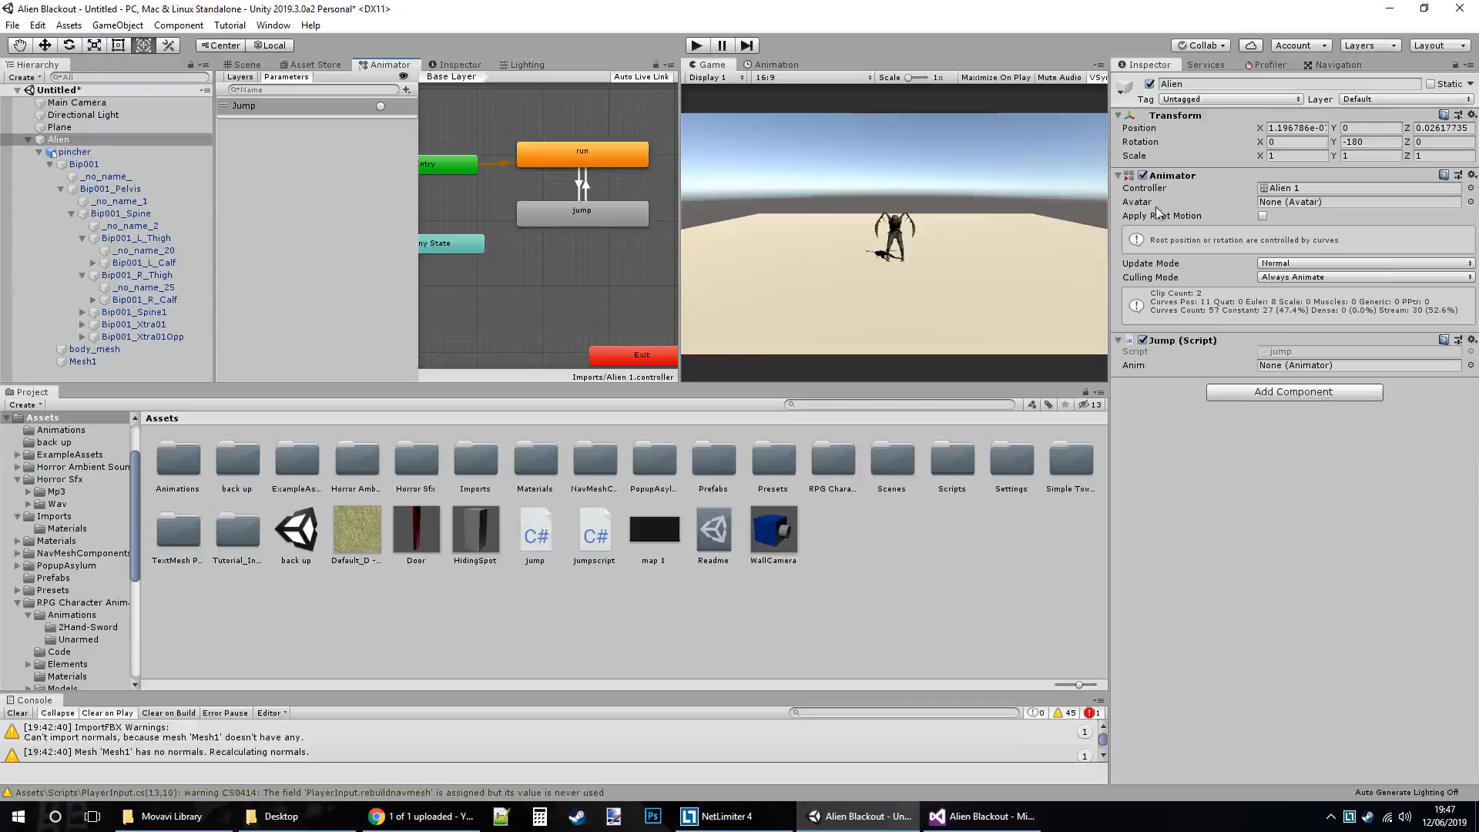
{"action": "left_click_drag", "start_coordinate": [1163, 176], "coordinate": [1284, 362]}
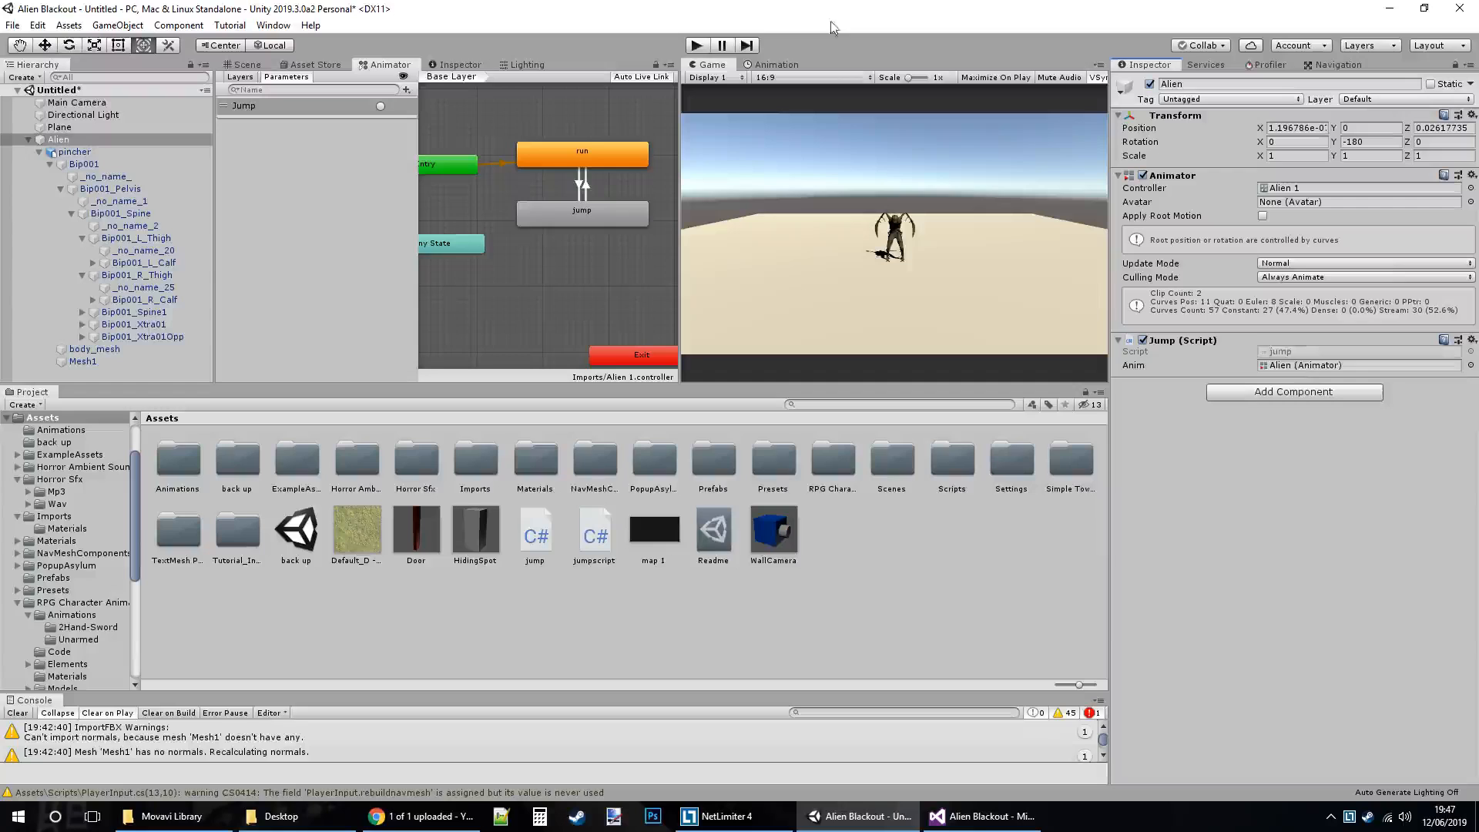
Run the game and trigger the alien's jump repeatedly with Space to test the script.
{"action": "left_click", "coordinate": [695, 46]}
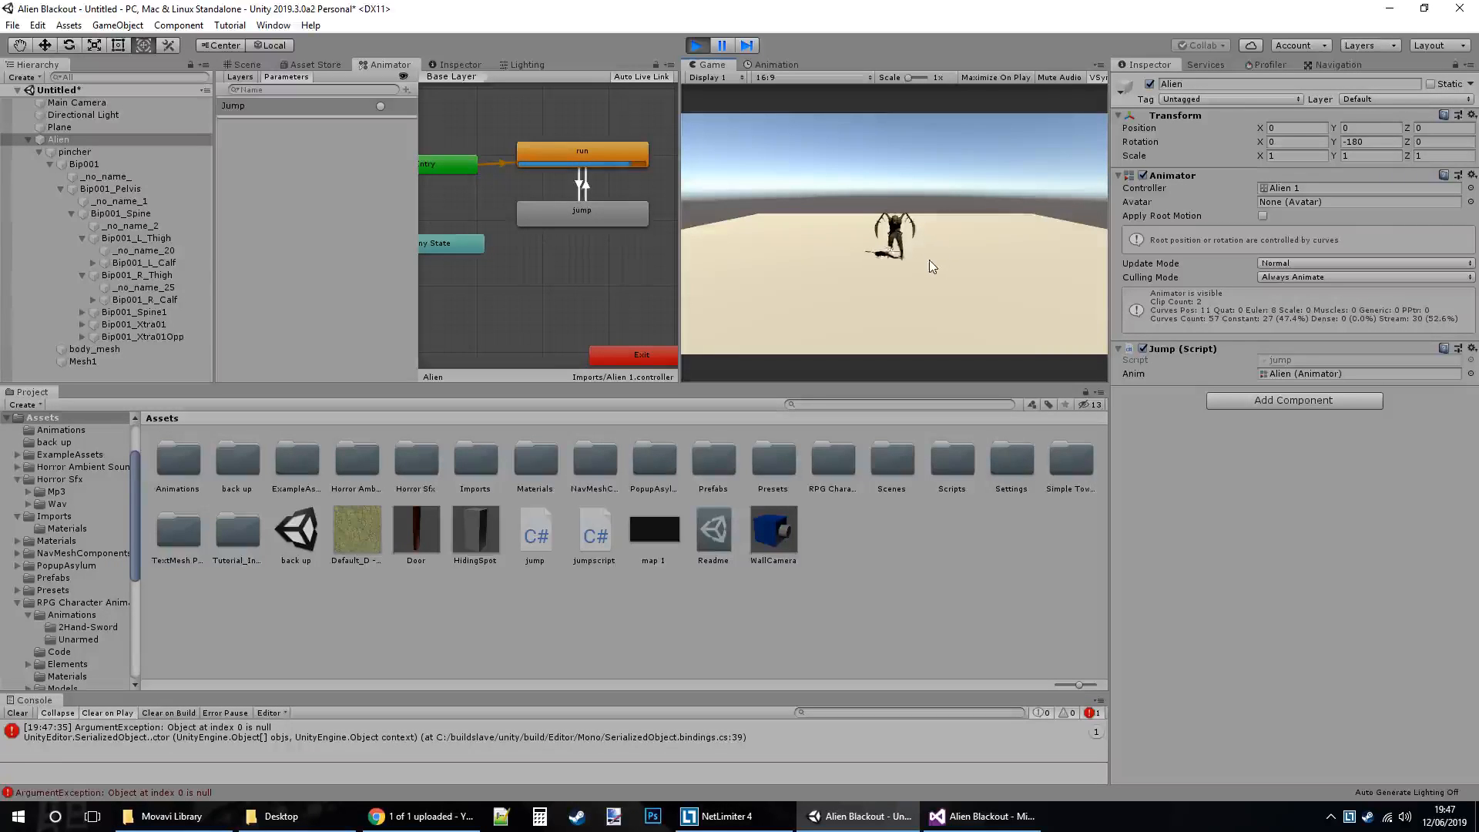
{"action": "key", "text": "space"}
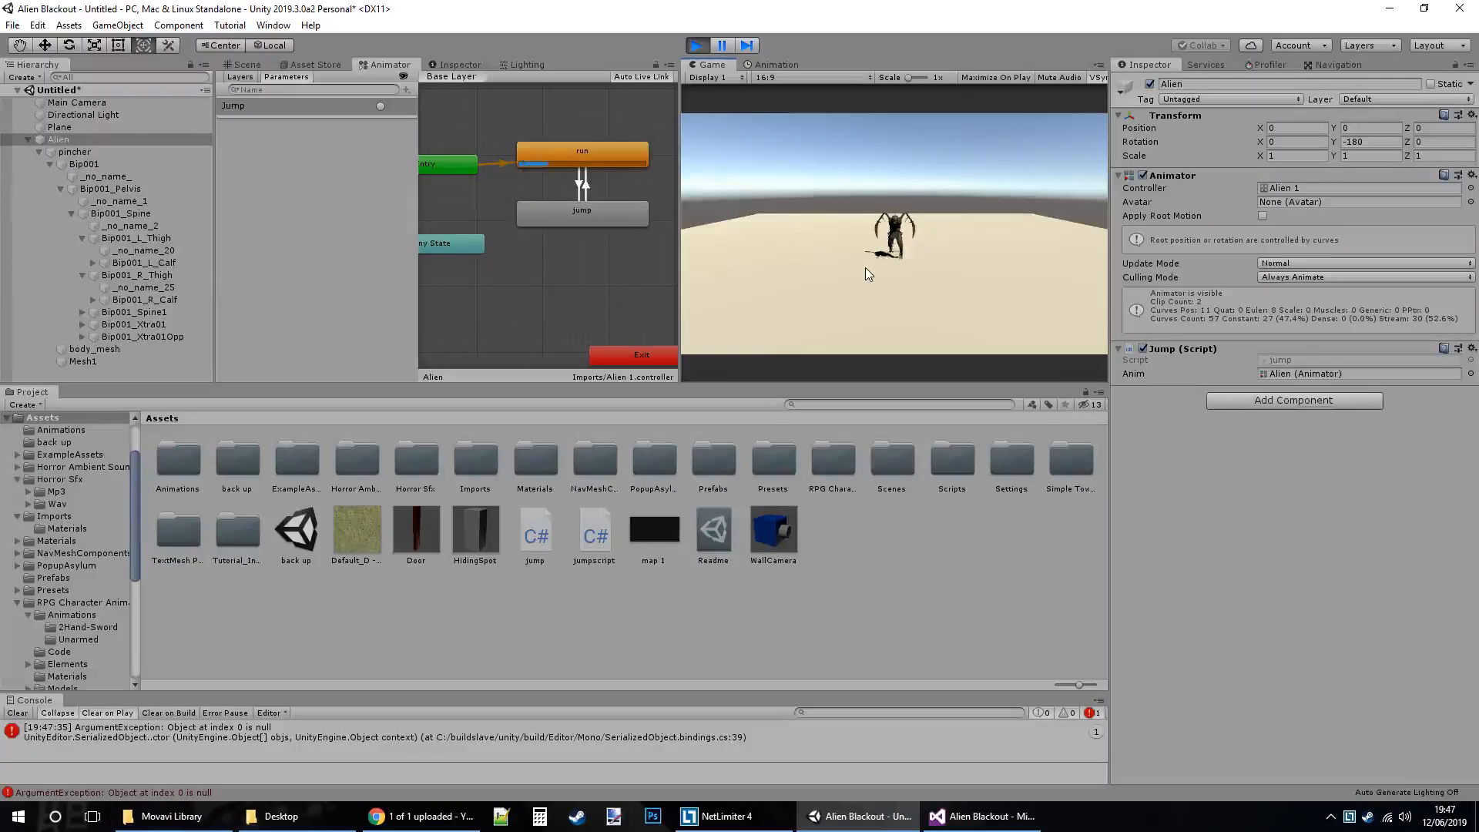
{"action": "key", "text": "space"}
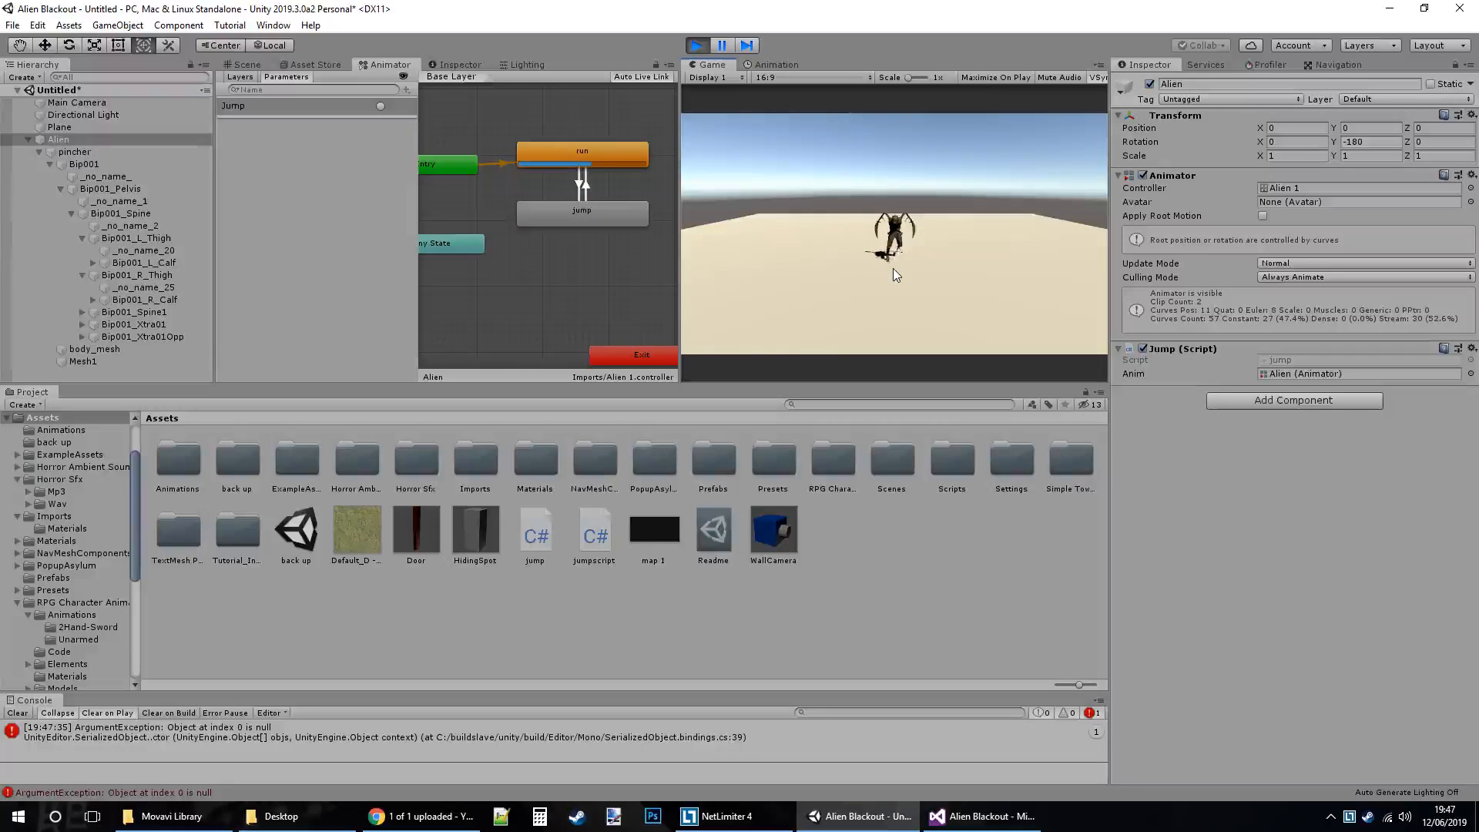
{"action": "key", "text": "space"}
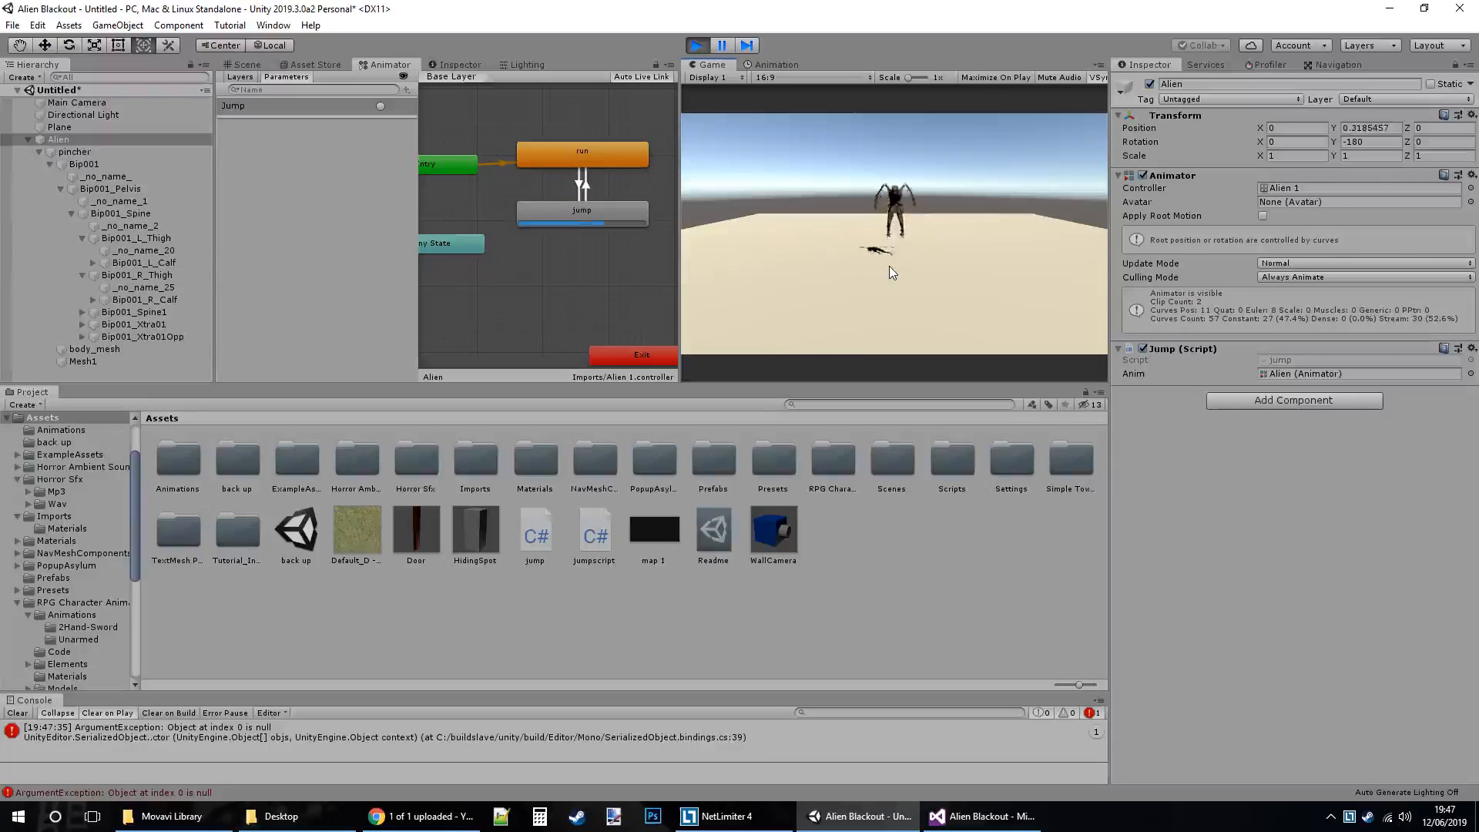
{"action": "key", "text": "space"}
{"action": "key", "text": "space"}
{"action": "key", "text": "space"}
{"action": "key", "text": "space"}
{"action": "key", "text": "space"}
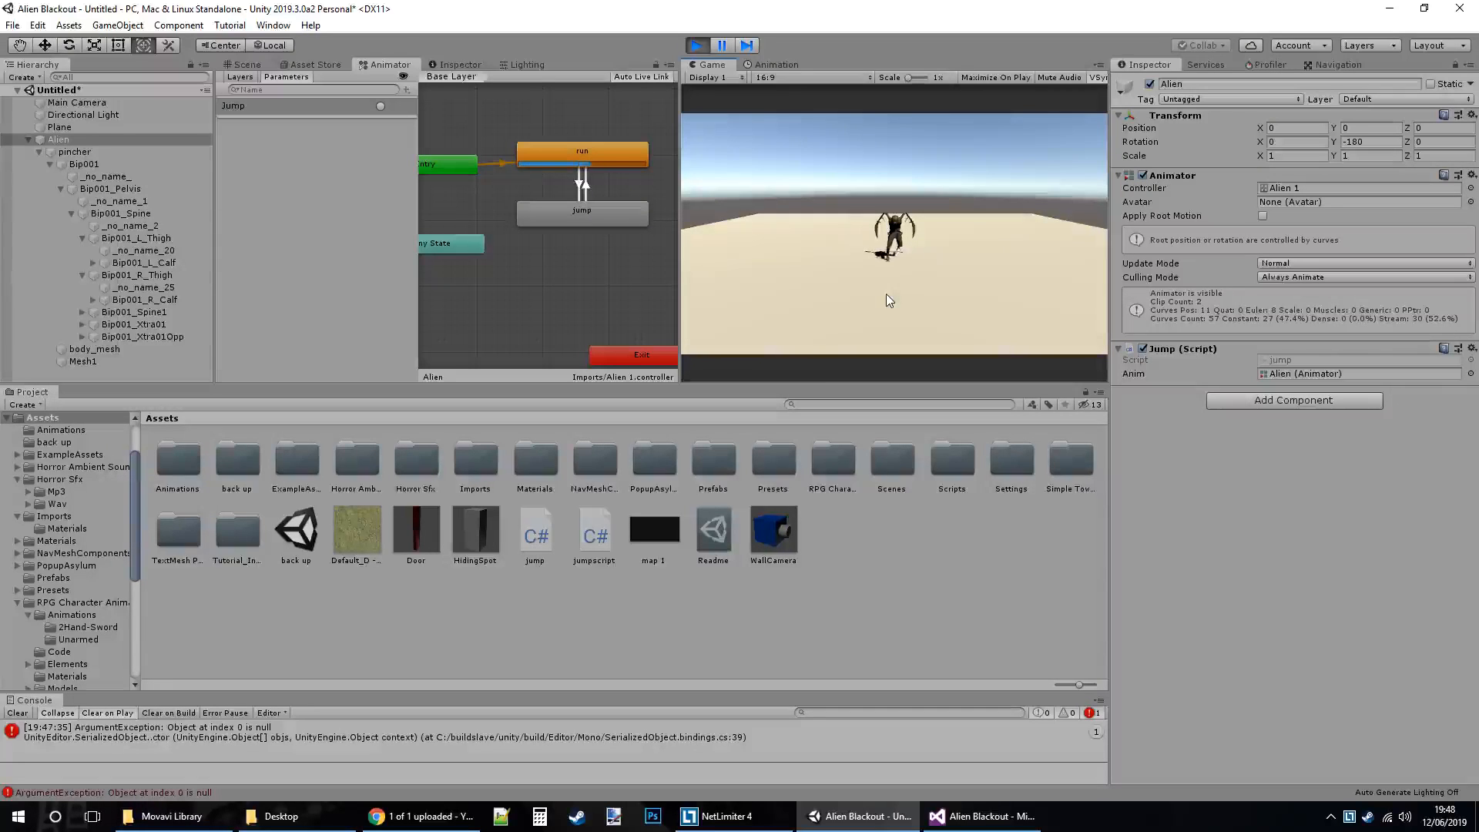
{"action": "key", "text": "space"}
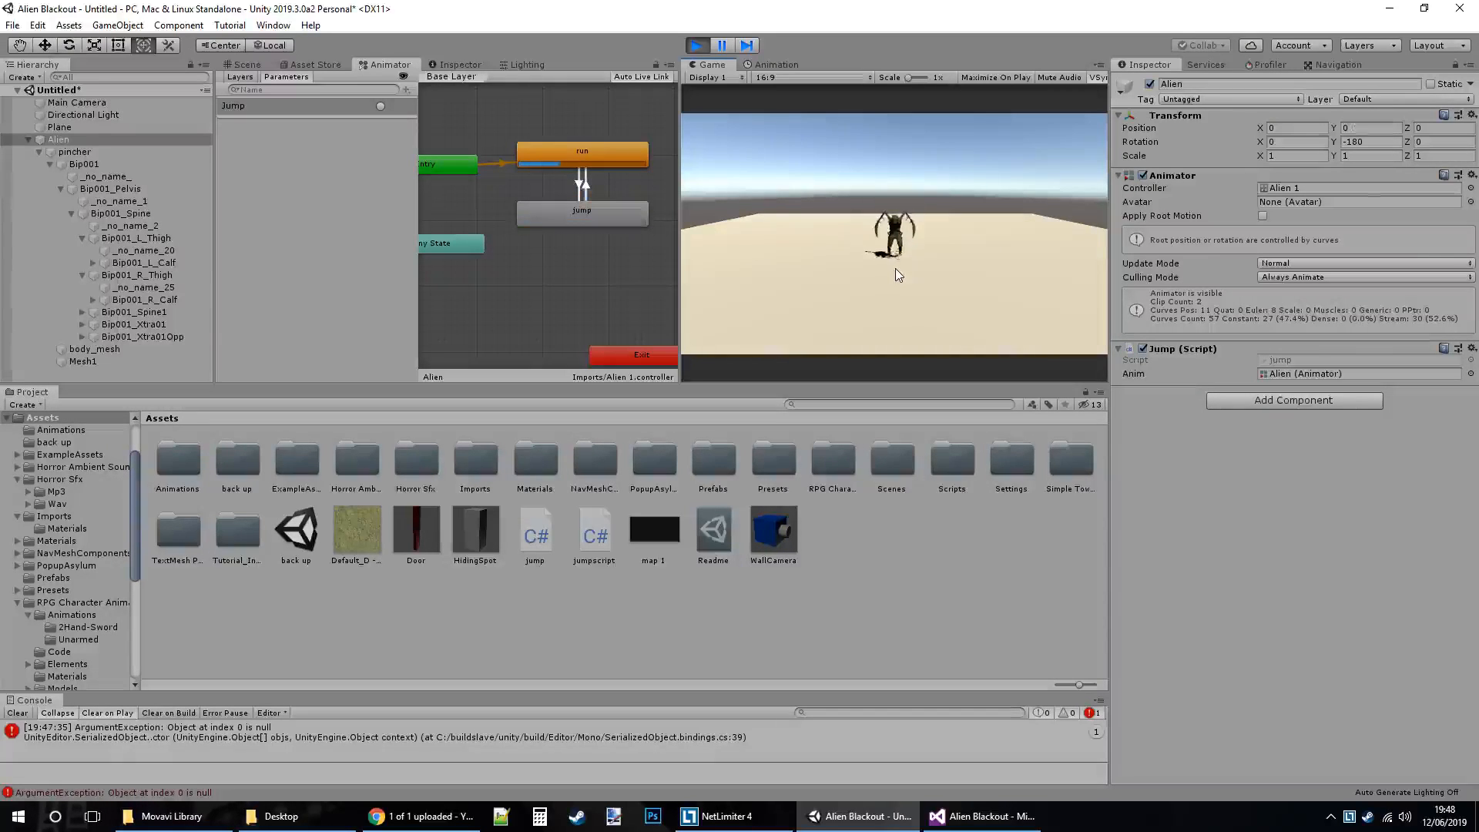
Frame the alien from the side in the Scene view and trigger more jumps to examine the transition.
{"action": "left_click", "coordinate": [242, 65]}
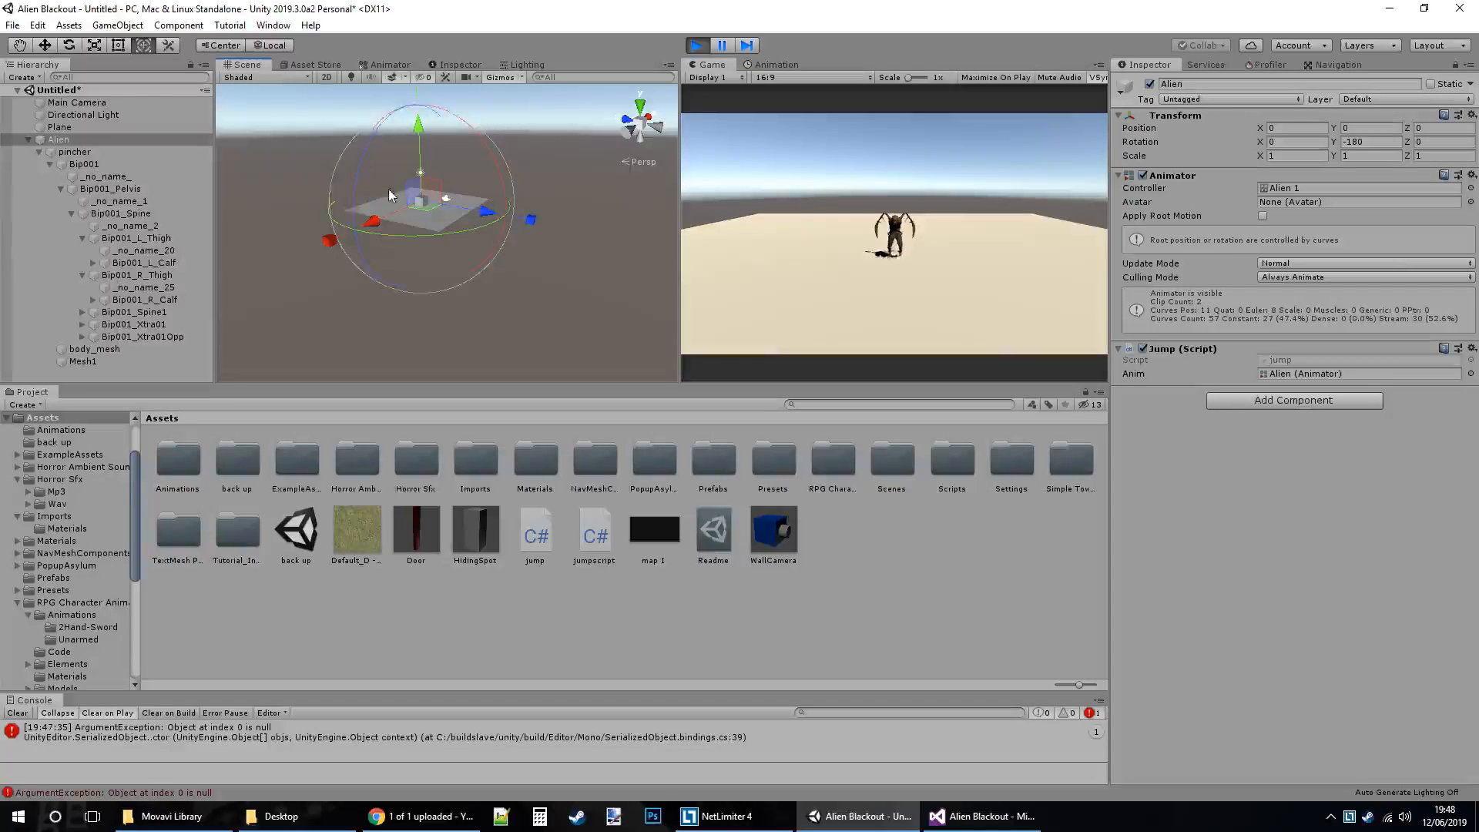
{"action": "key", "text": "f"}
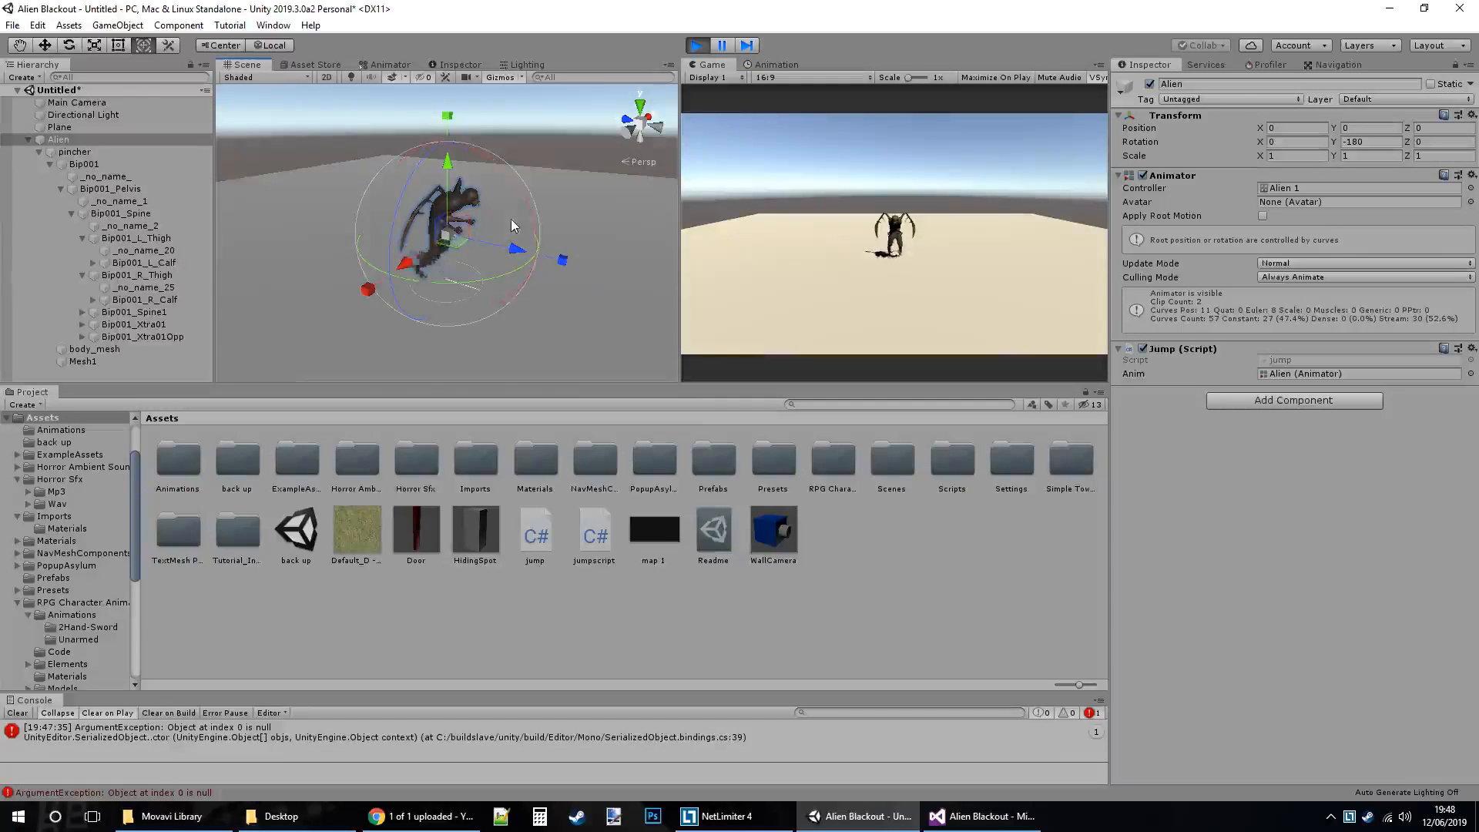
{"action": "left_click_drag", "start_coordinate": [451, 262], "coordinate": [597, 215], "text": "alt"}
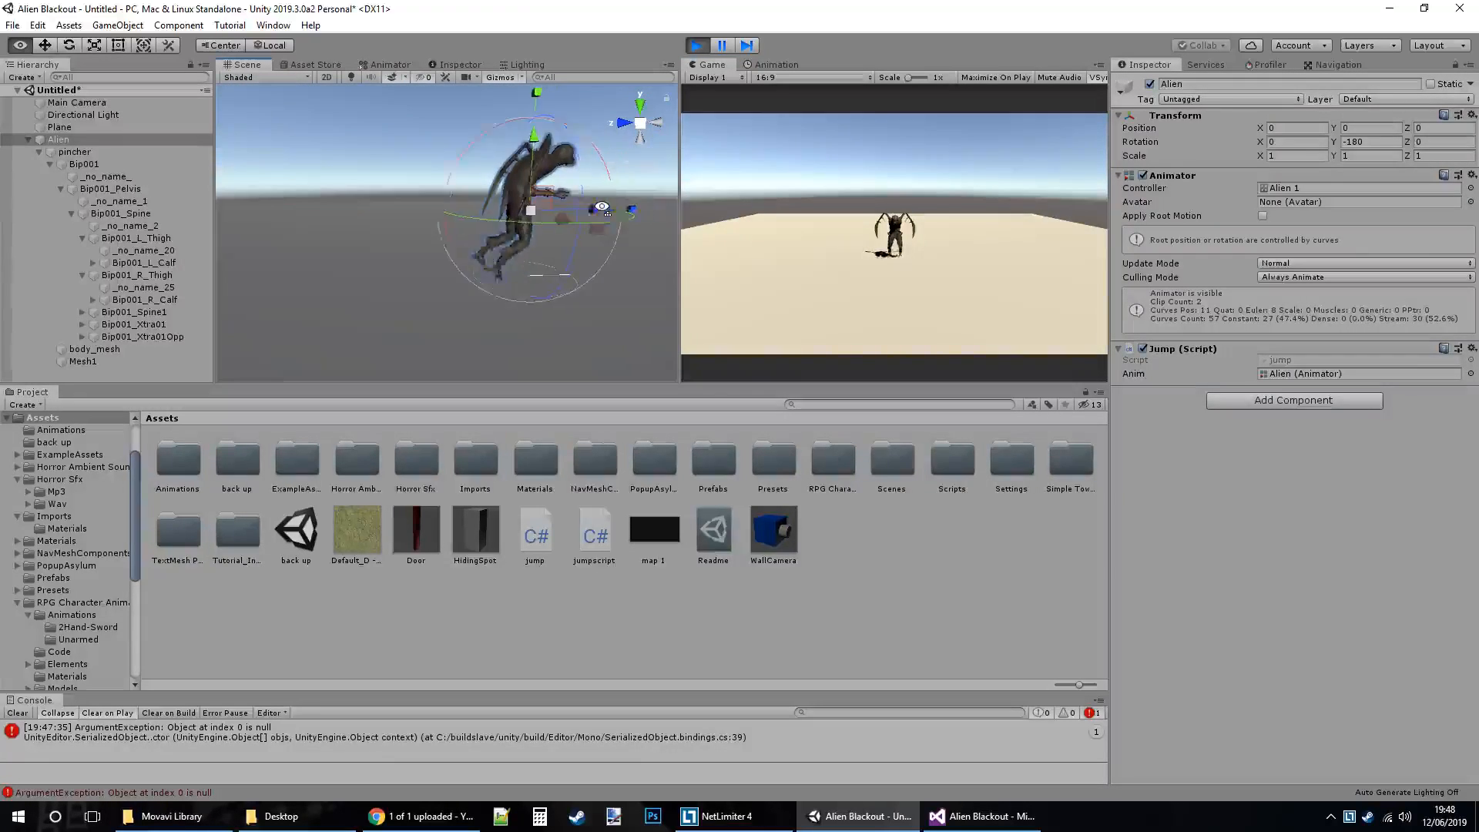
{"action": "left_click", "coordinate": [755, 262]}
{"action": "key", "text": "space"}
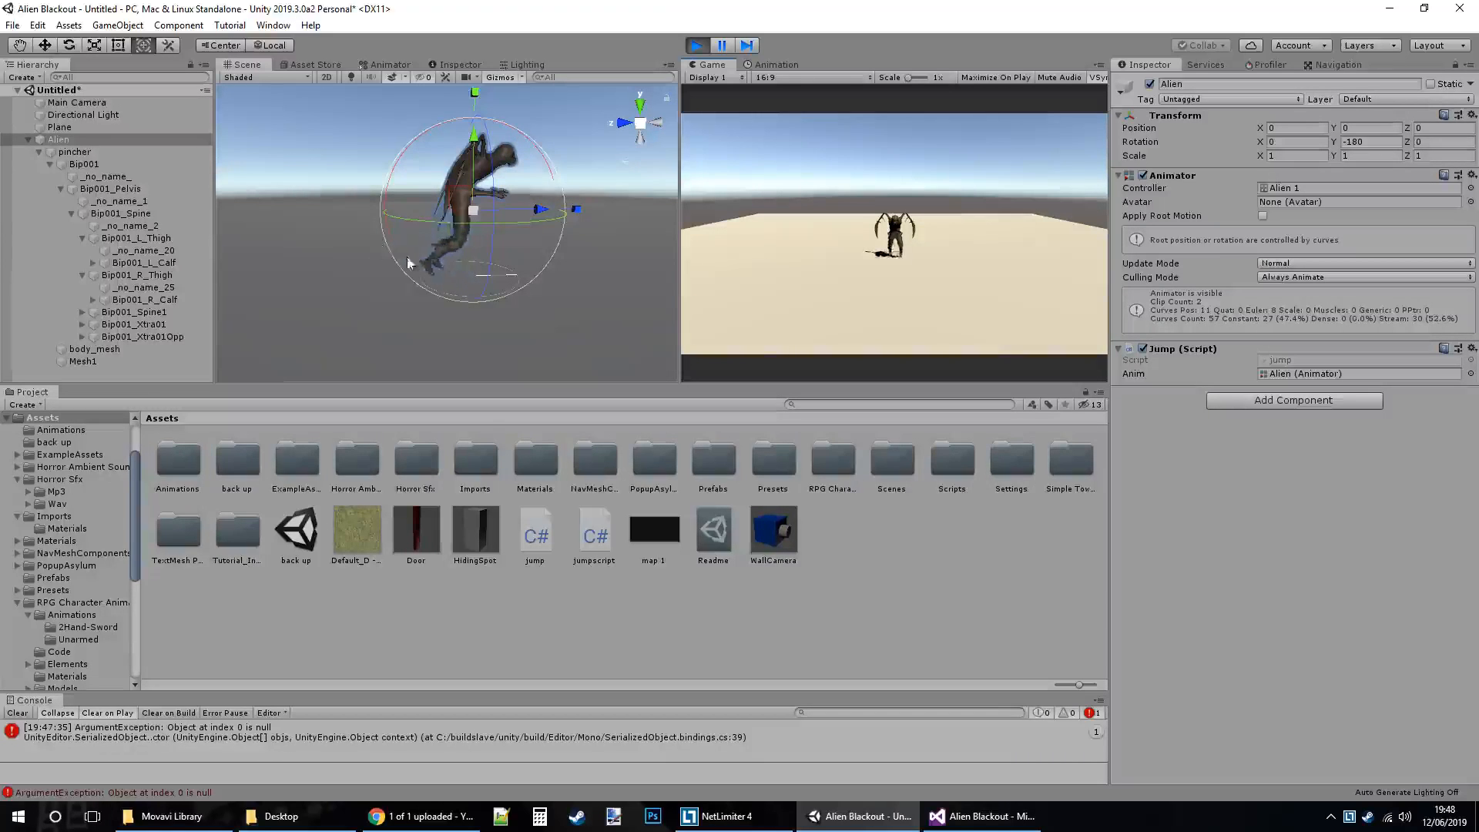
{"action": "key", "text": "space"}
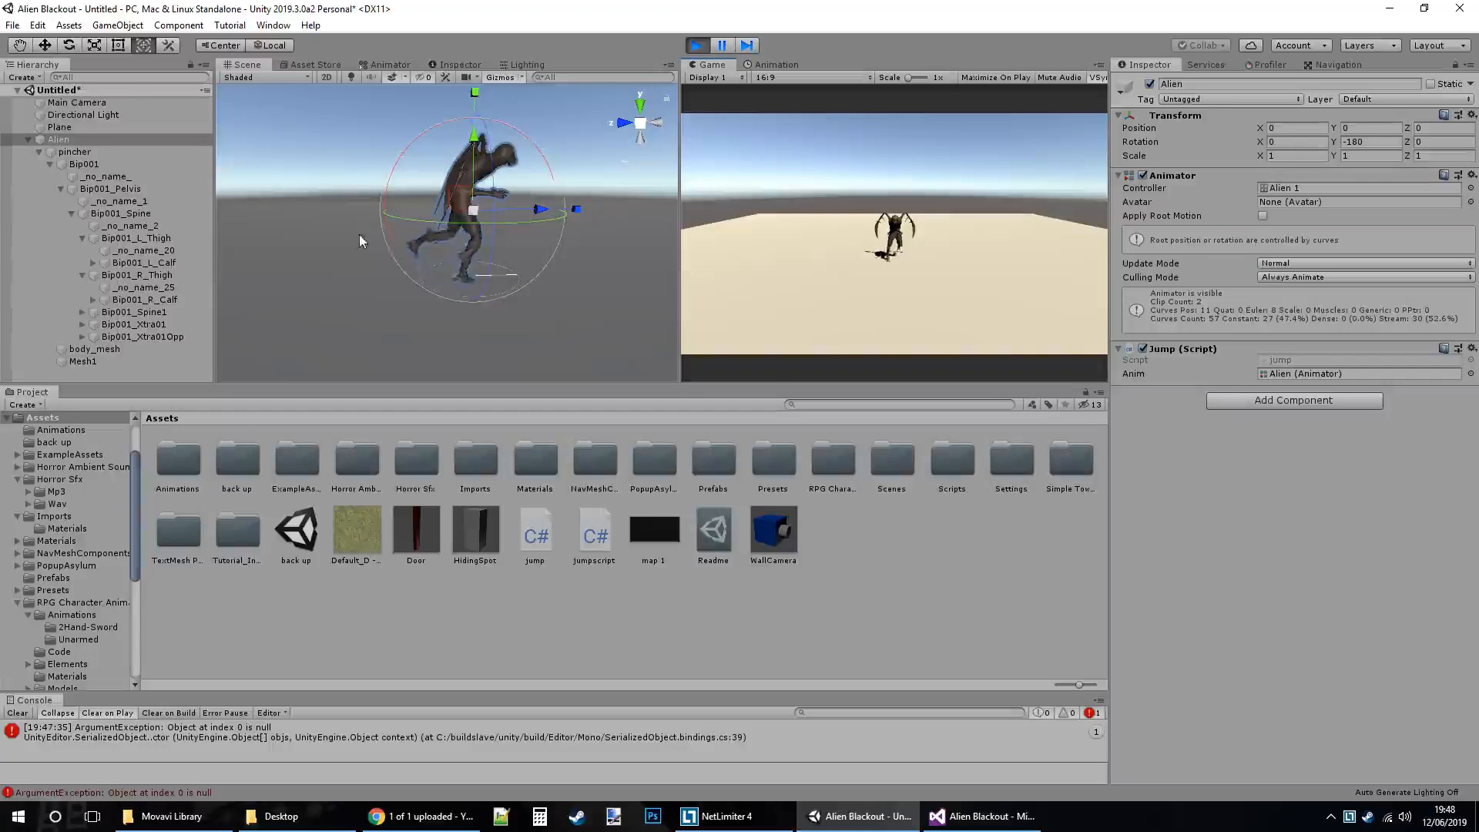
{"action": "key", "text": "space"}
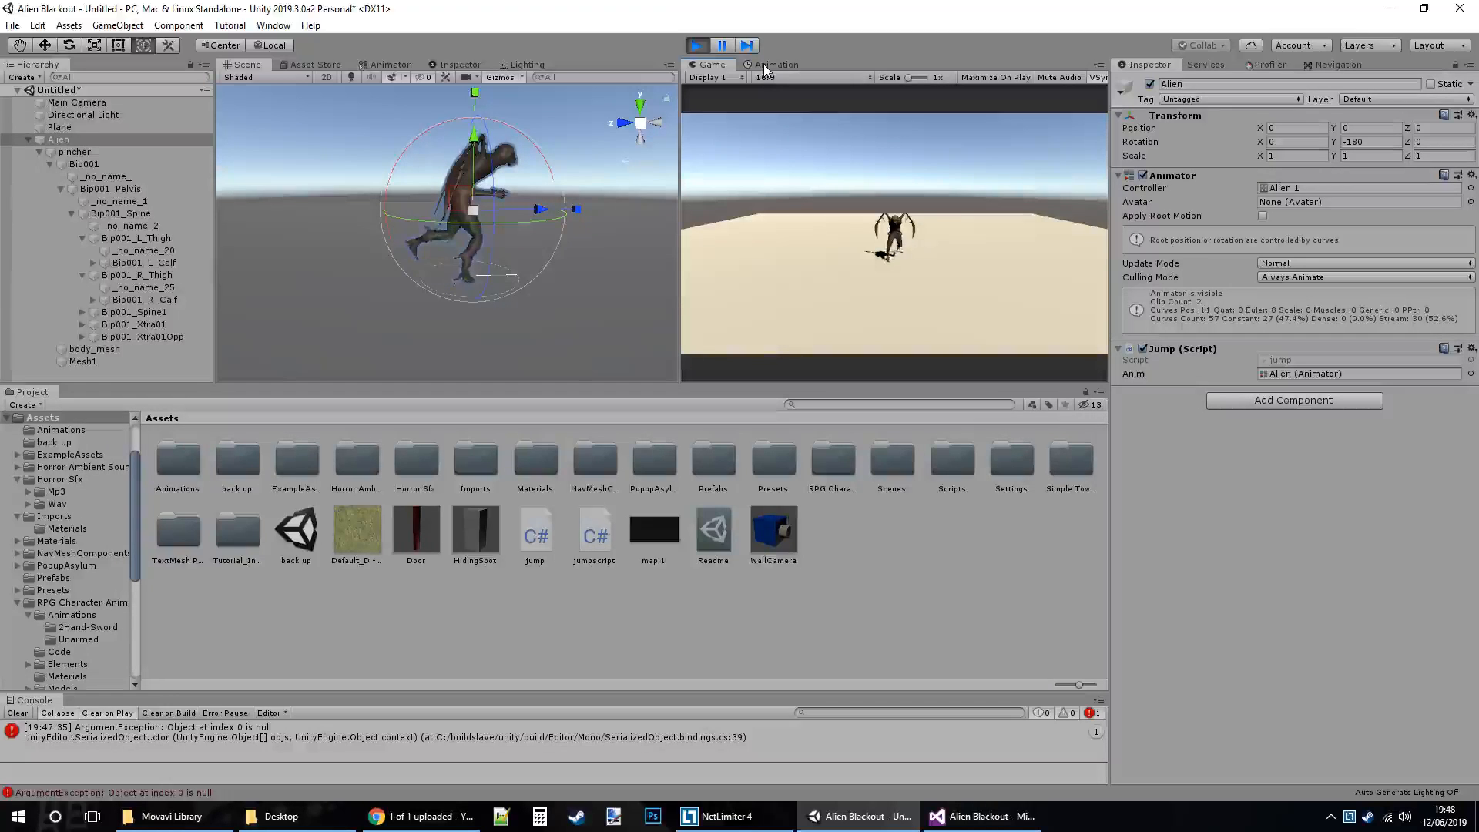
Stop the game and extend the run -> jump transition's blend back to start at about 0:00.
{"action": "left_click", "coordinate": [394, 64]}
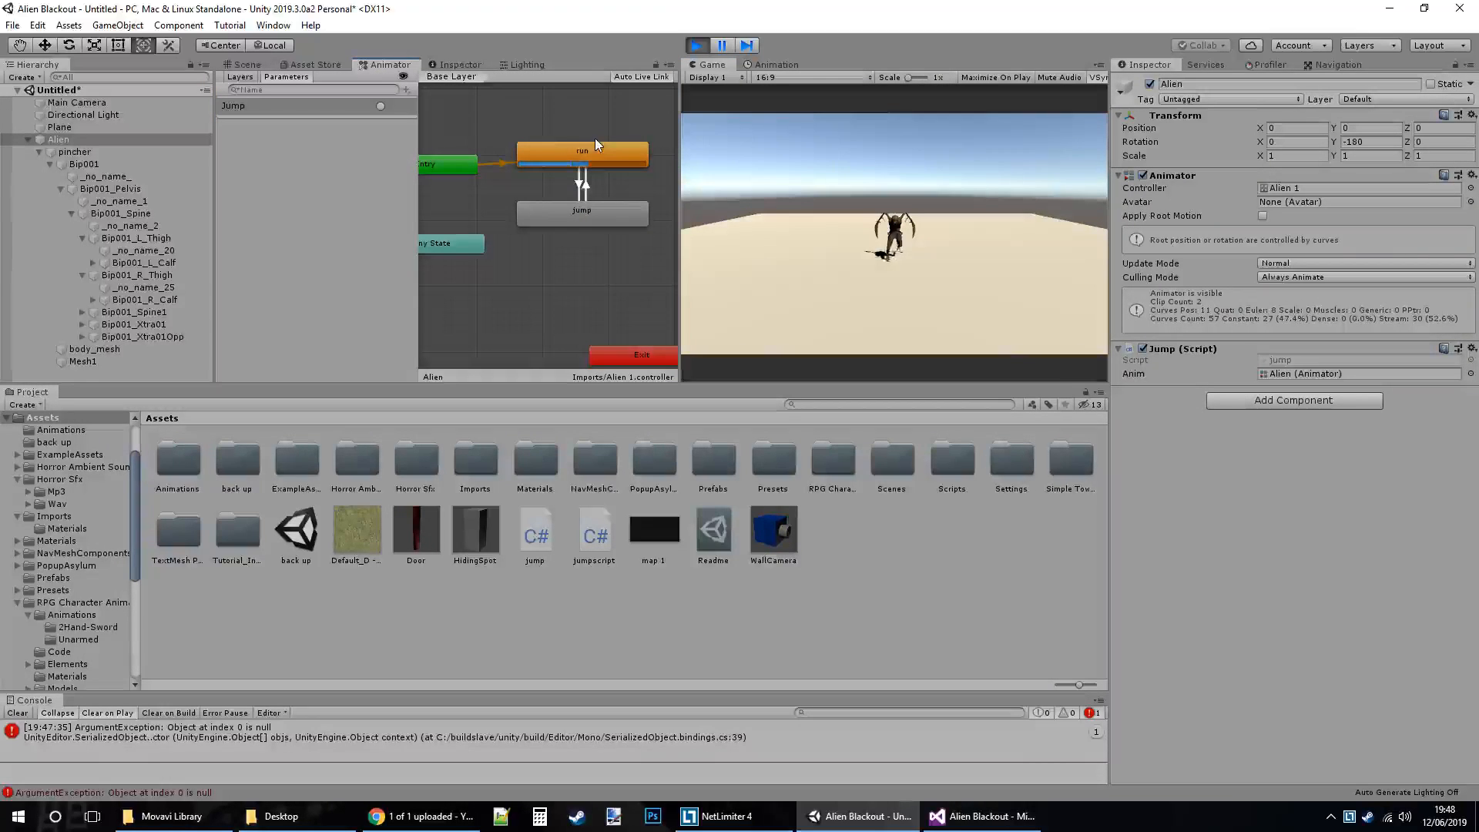
{"action": "left_click", "coordinate": [787, 64]}
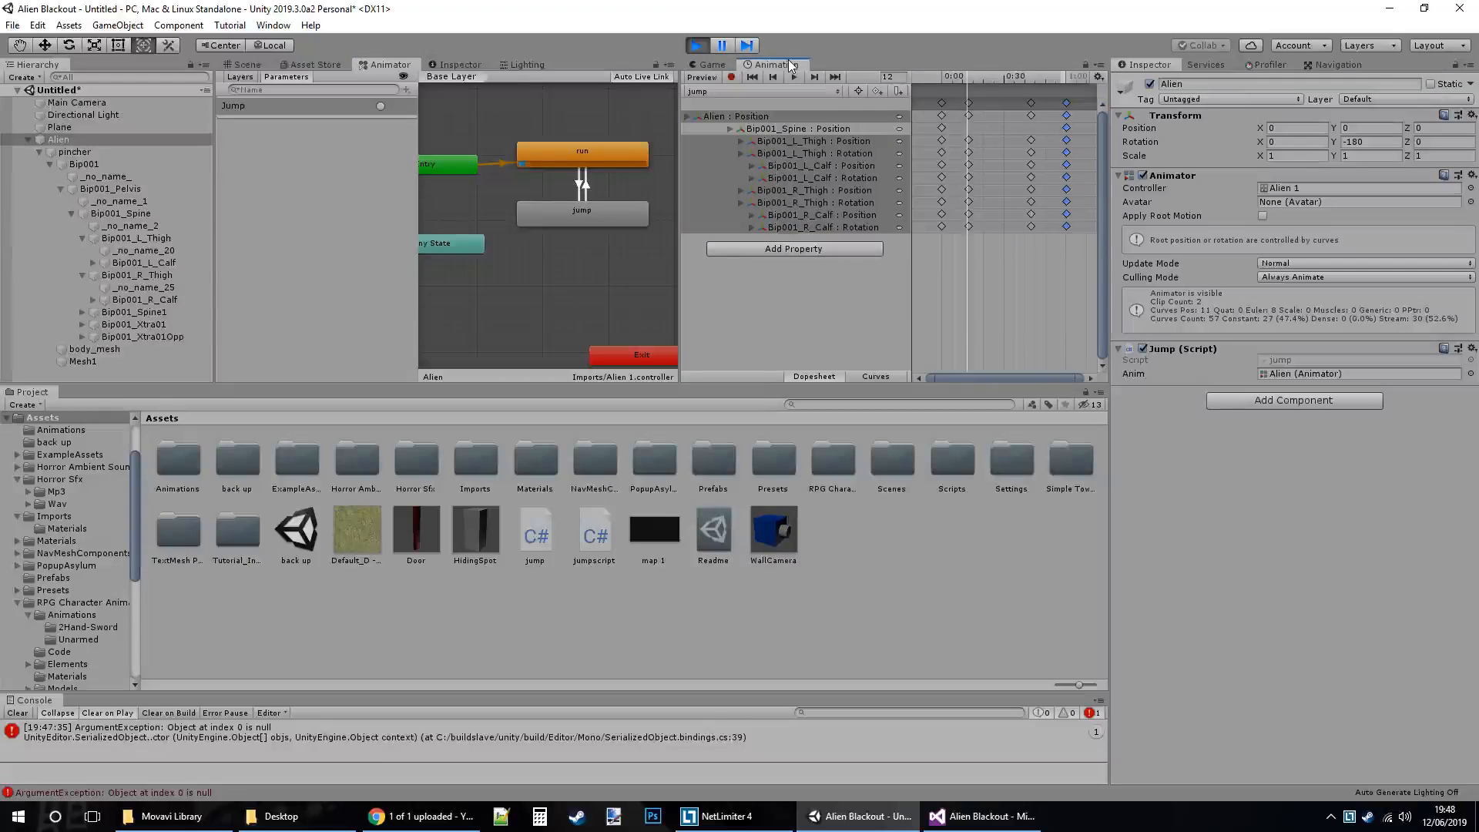
{"action": "left_click", "coordinate": [580, 183]}
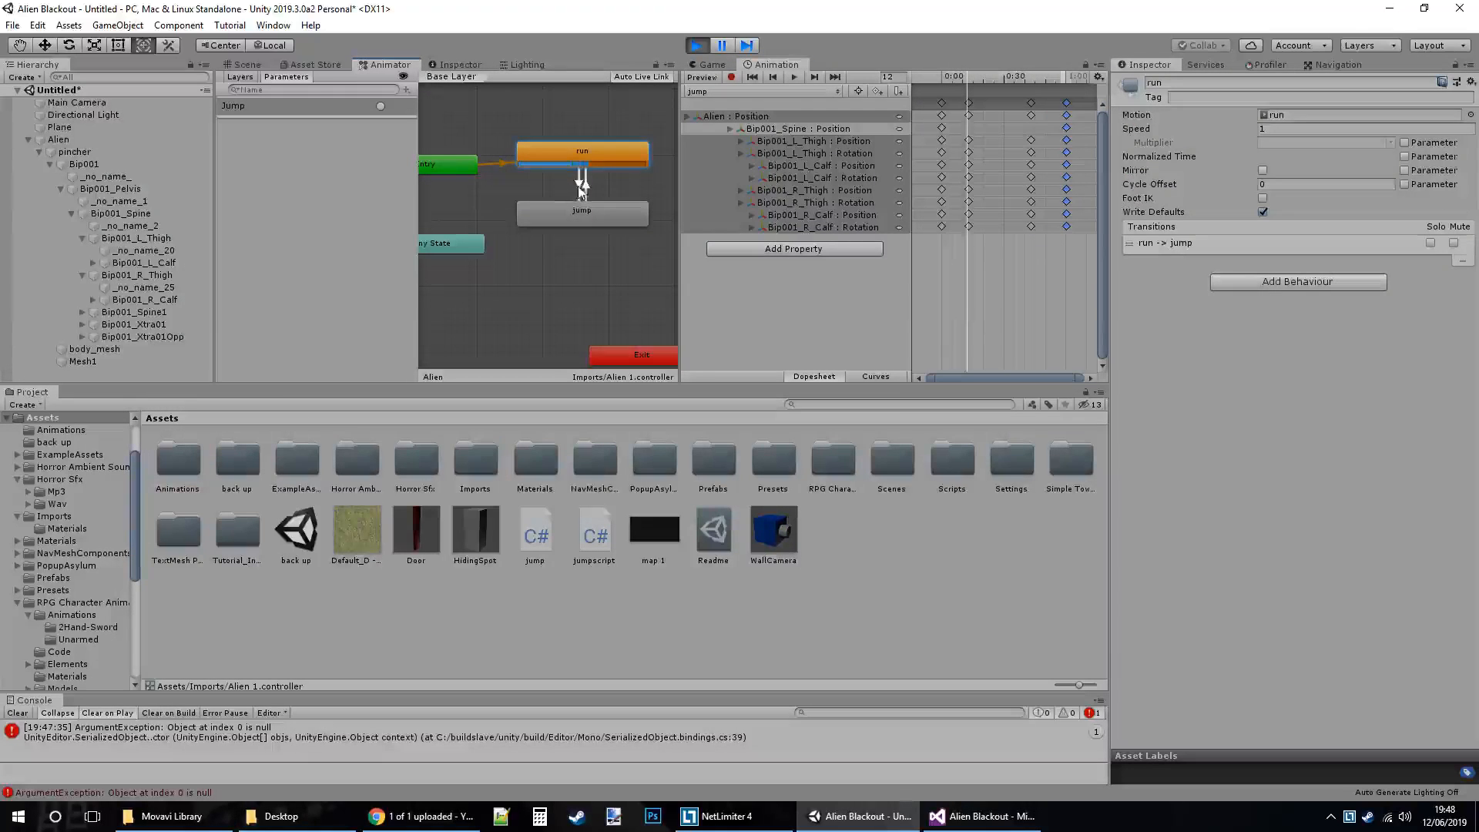
{"action": "left_click", "coordinate": [696, 47]}
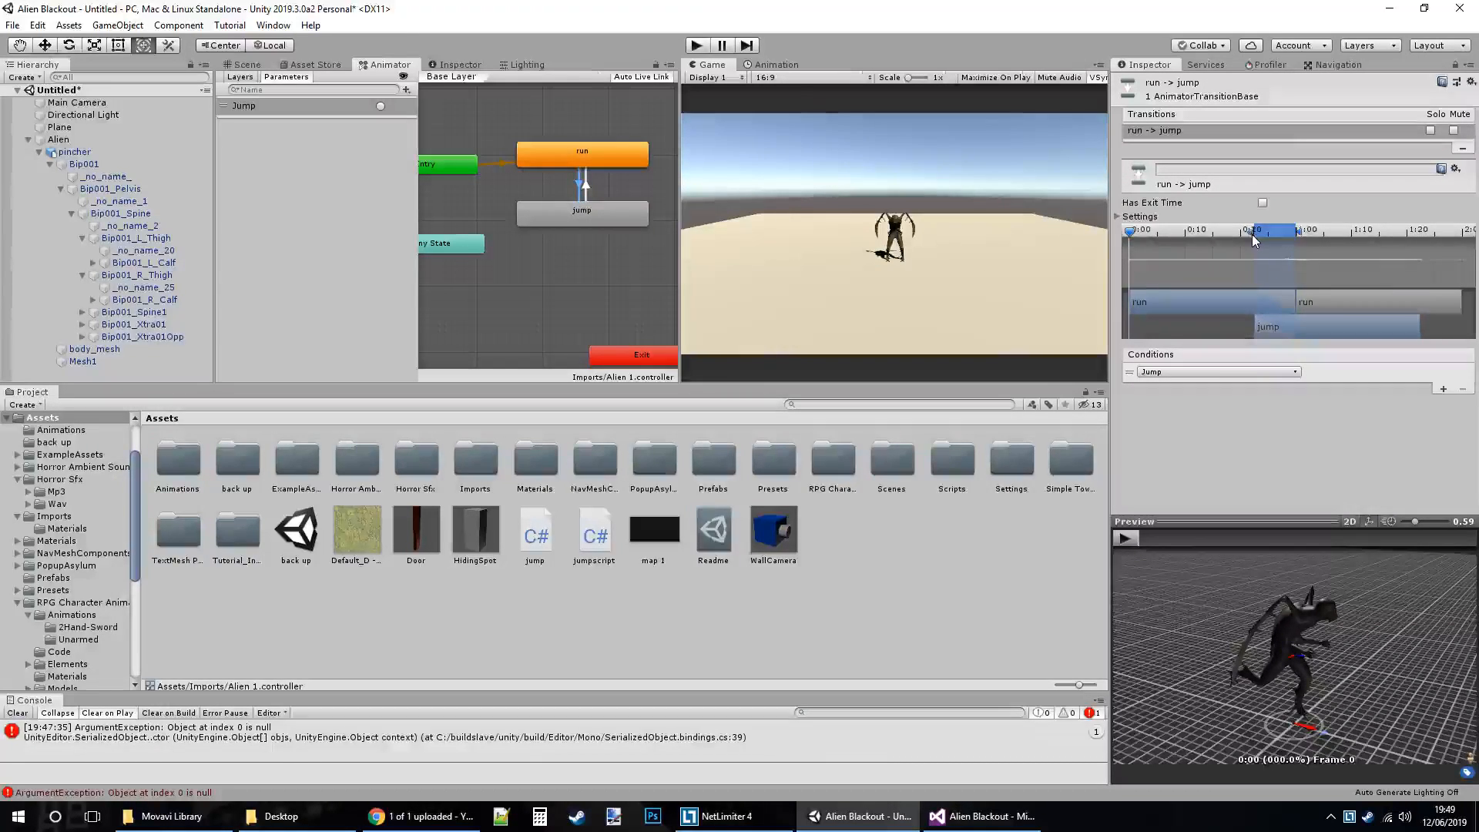
{"action": "left_click_drag", "start_coordinate": [1251, 235], "coordinate": [1175, 234]}
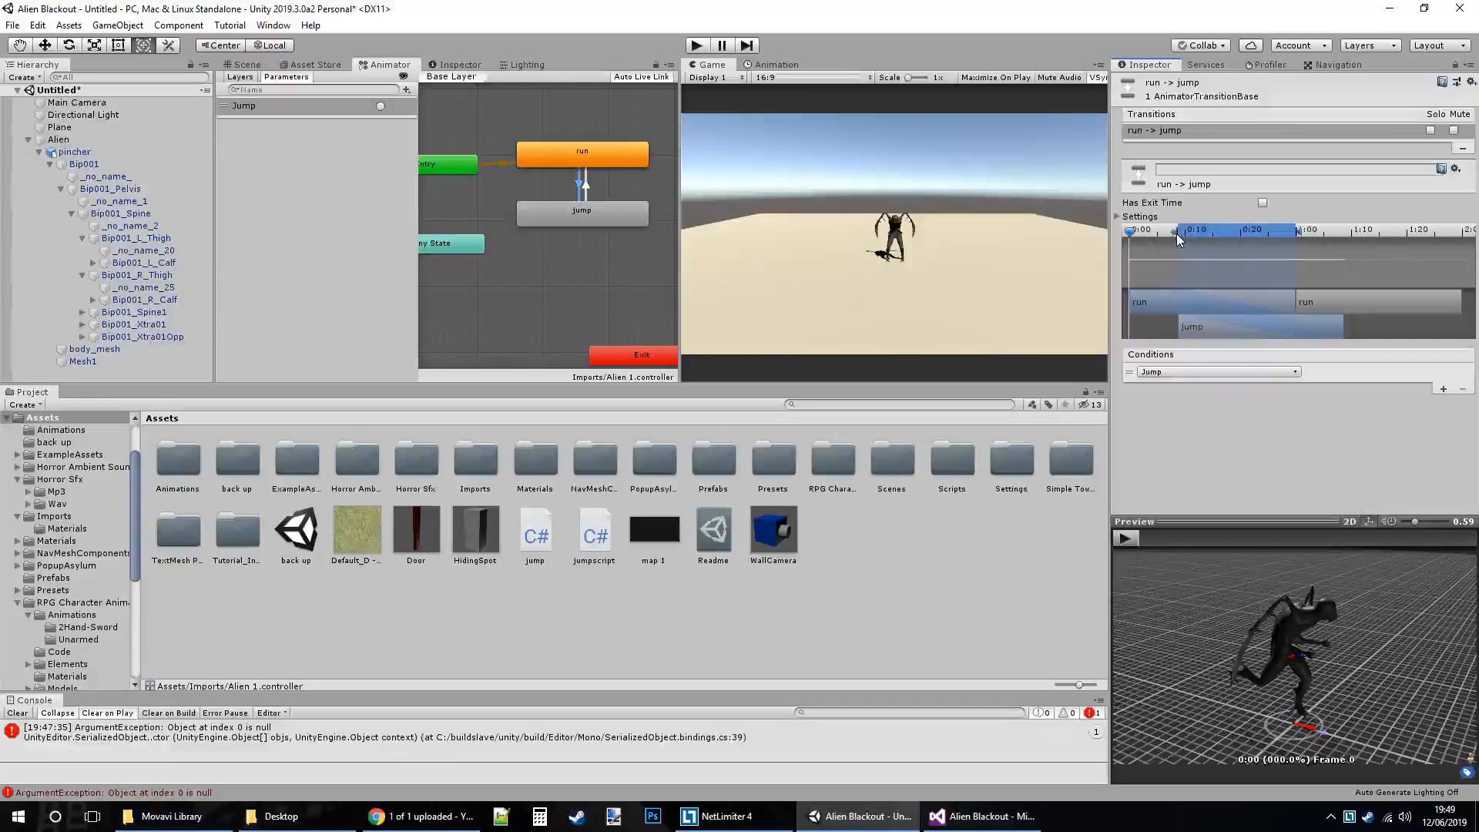
{"action": "left_click_drag", "start_coordinate": [1172, 231], "coordinate": [1130, 232]}
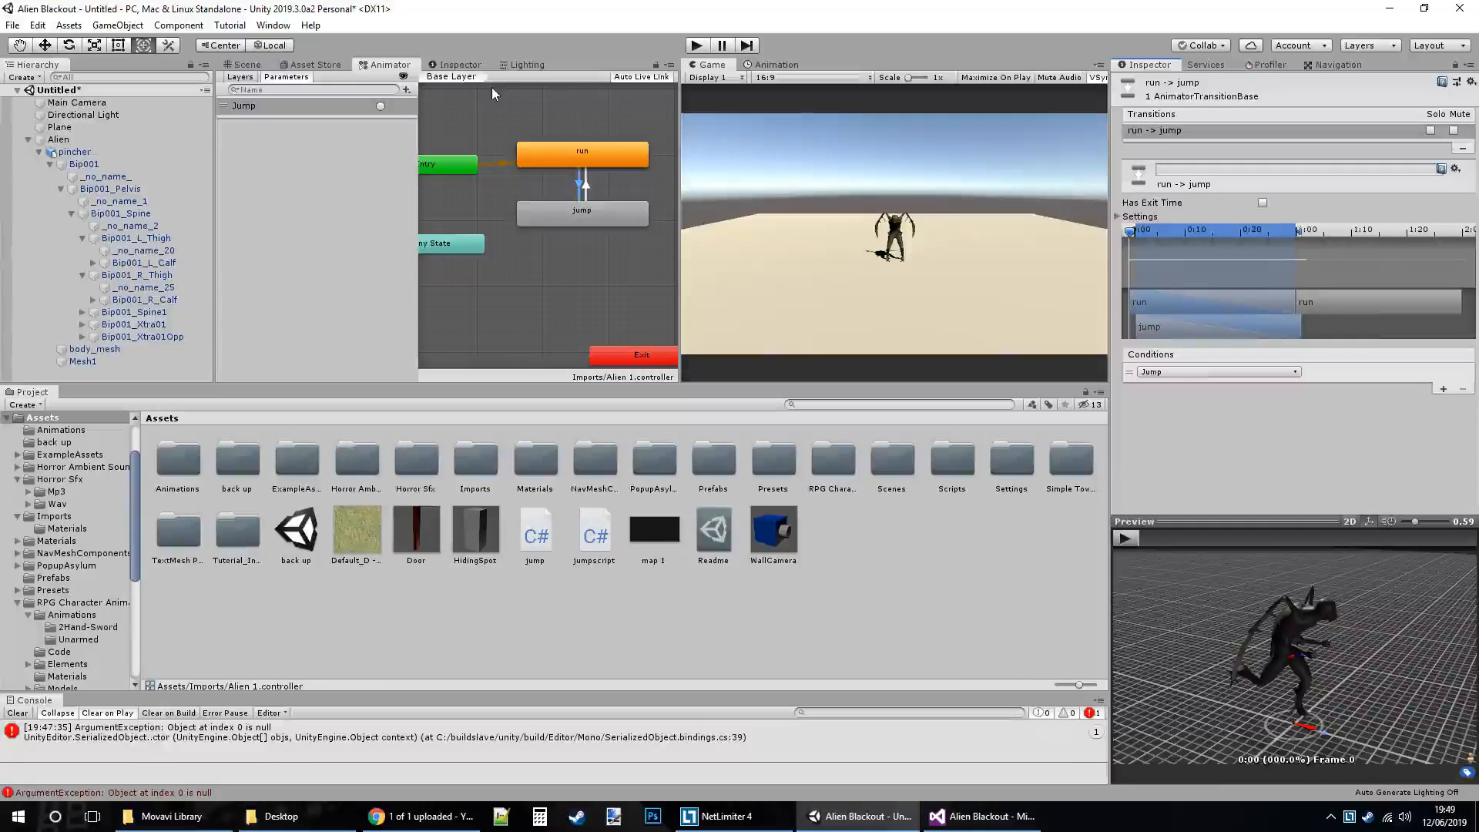
Move the jump -> run transition to 0:00 and shrink its blend to practically zero length.
{"action": "left_click", "coordinate": [587, 189]}
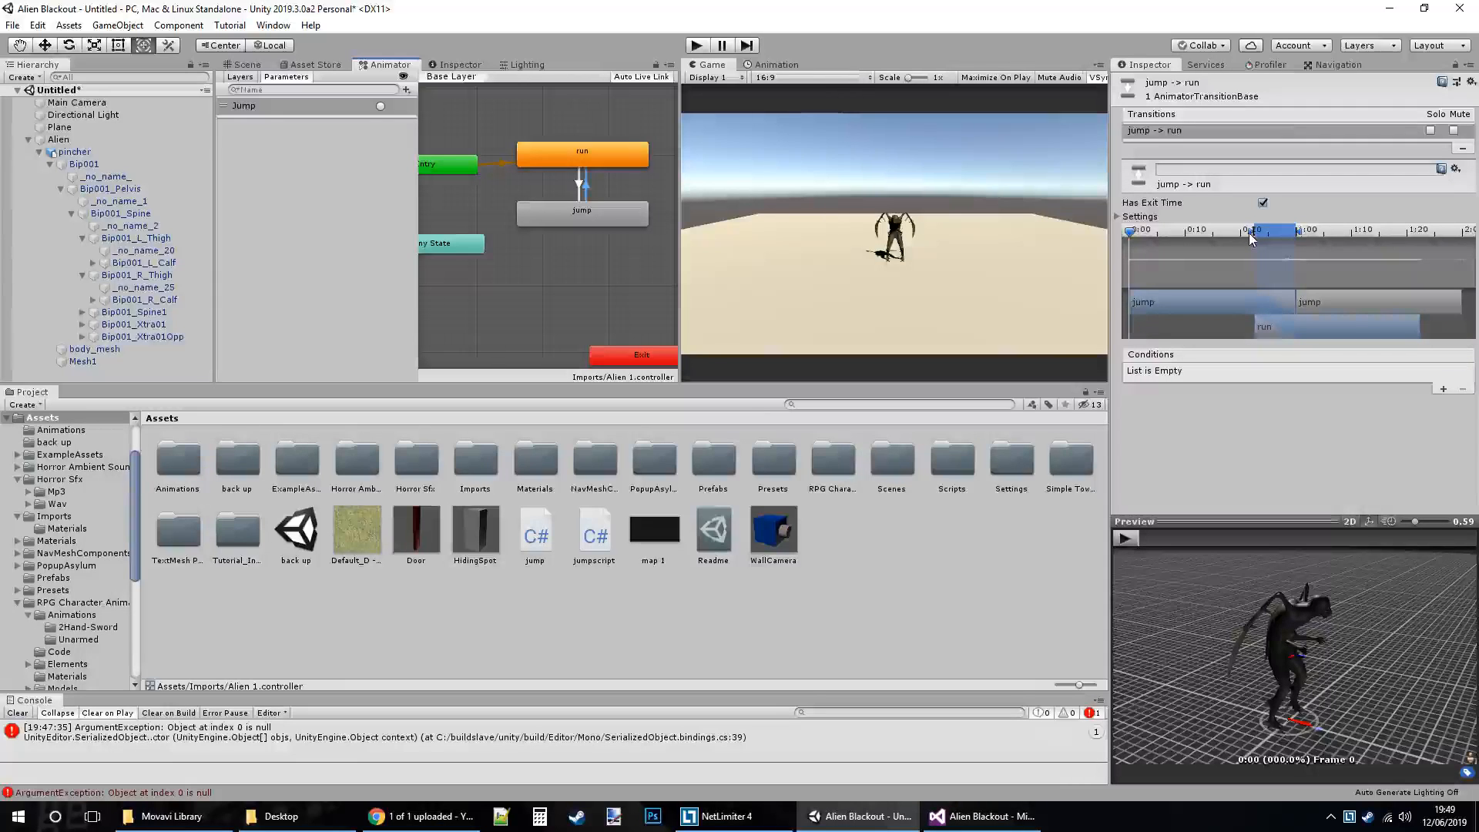
{"action": "left_click_drag", "start_coordinate": [1250, 231], "coordinate": [1134, 229]}
{"action": "left_click_drag", "start_coordinate": [1297, 231], "coordinate": [1149, 232]}
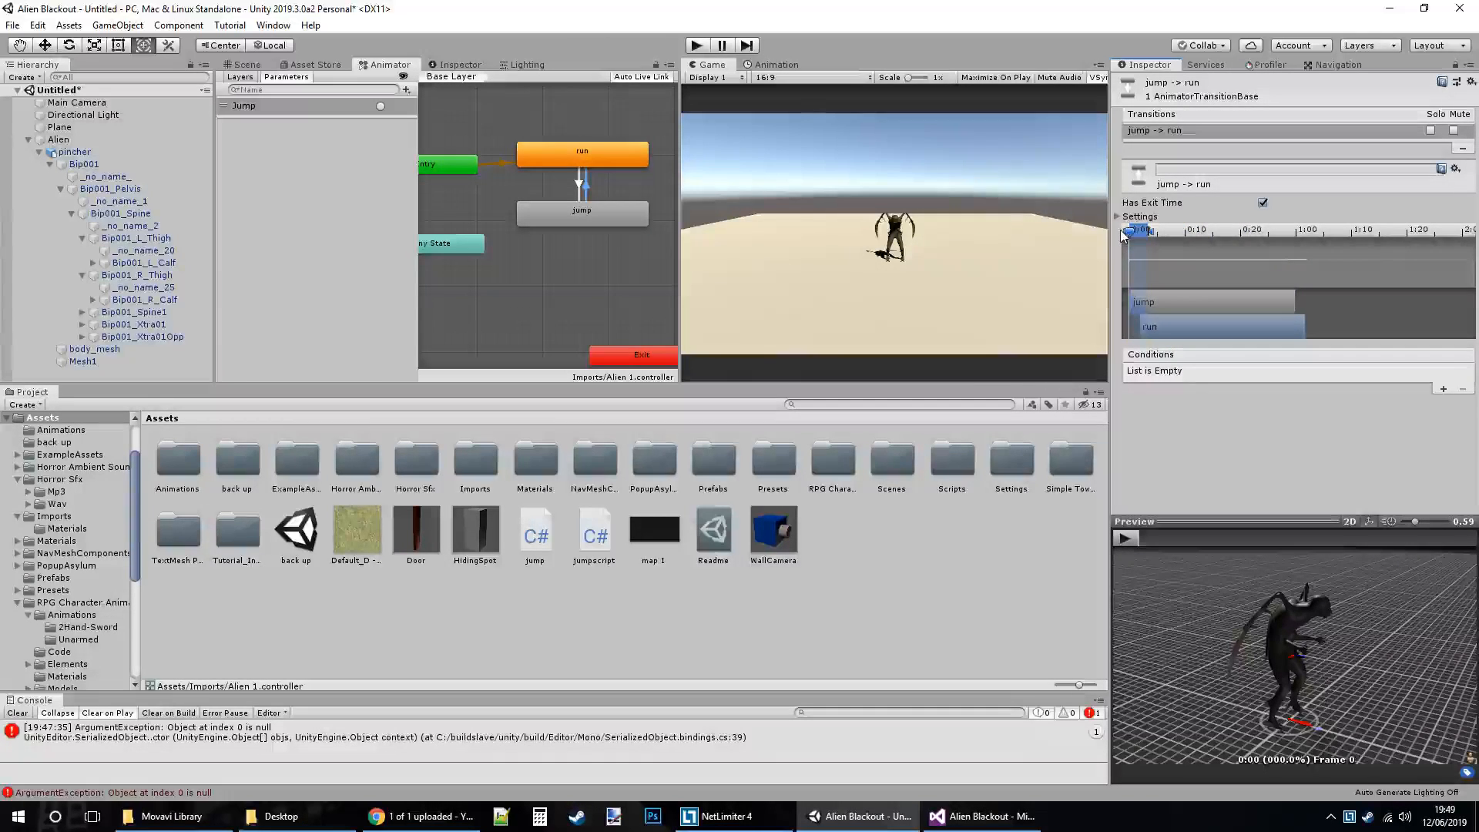
{"action": "left_click_drag", "start_coordinate": [1147, 232], "coordinate": [1131, 233]}
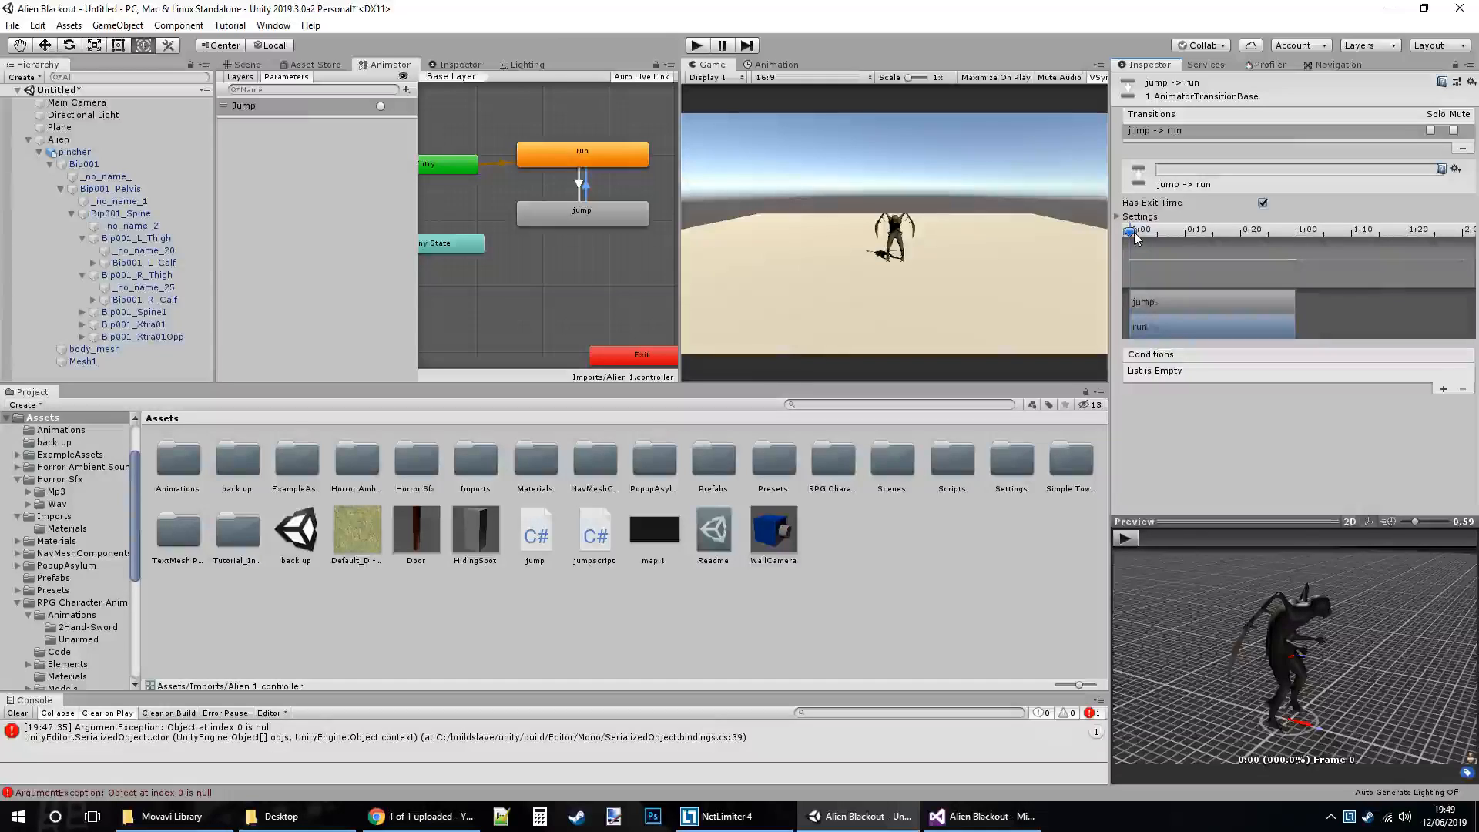
Reselect the run -> jump transition and playtest the retimed blends while watching the alien in the Scene view.
{"action": "left_click", "coordinate": [579, 185]}
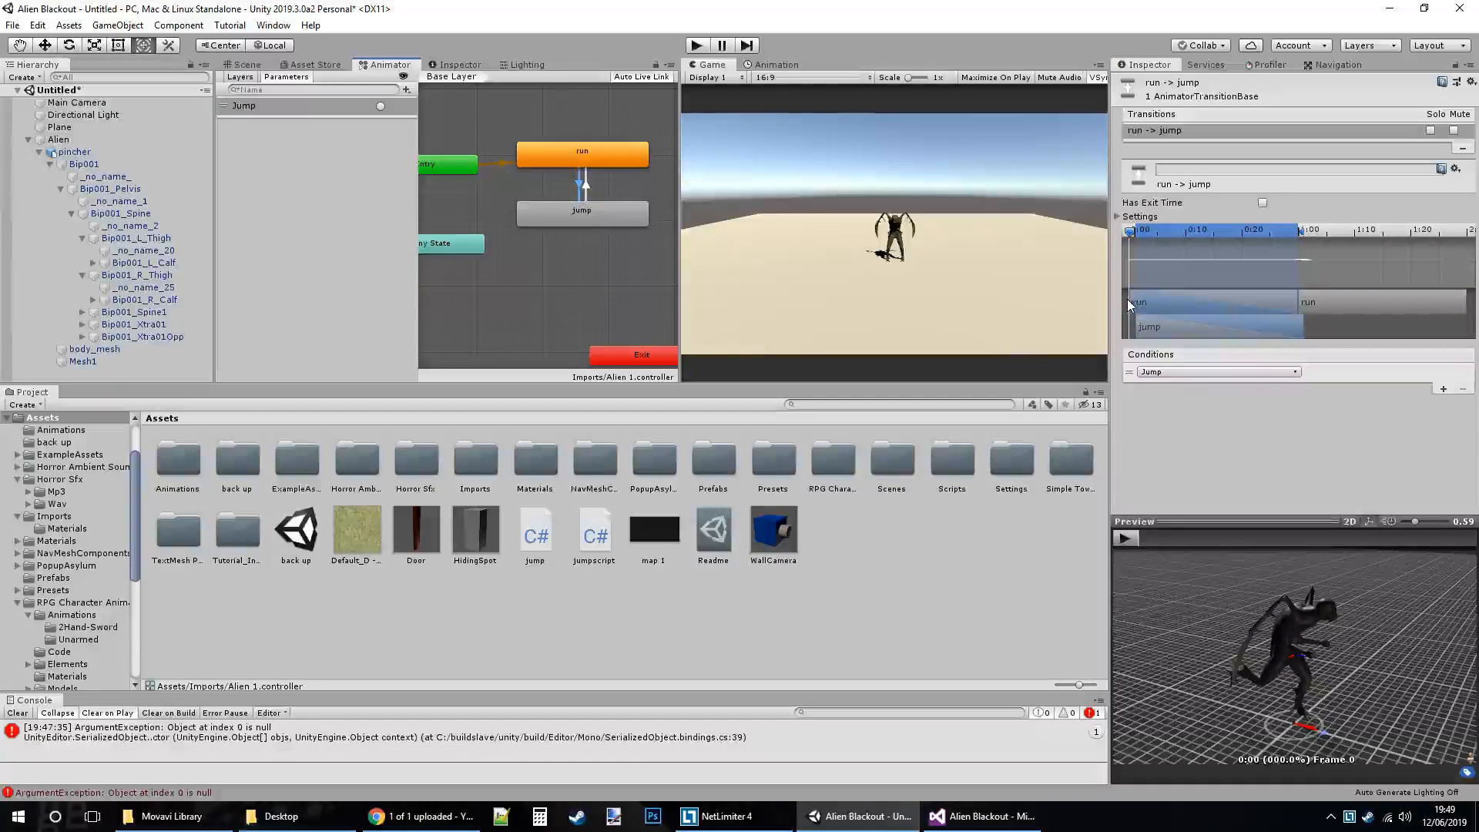
{"action": "left_click", "coordinate": [696, 45]}
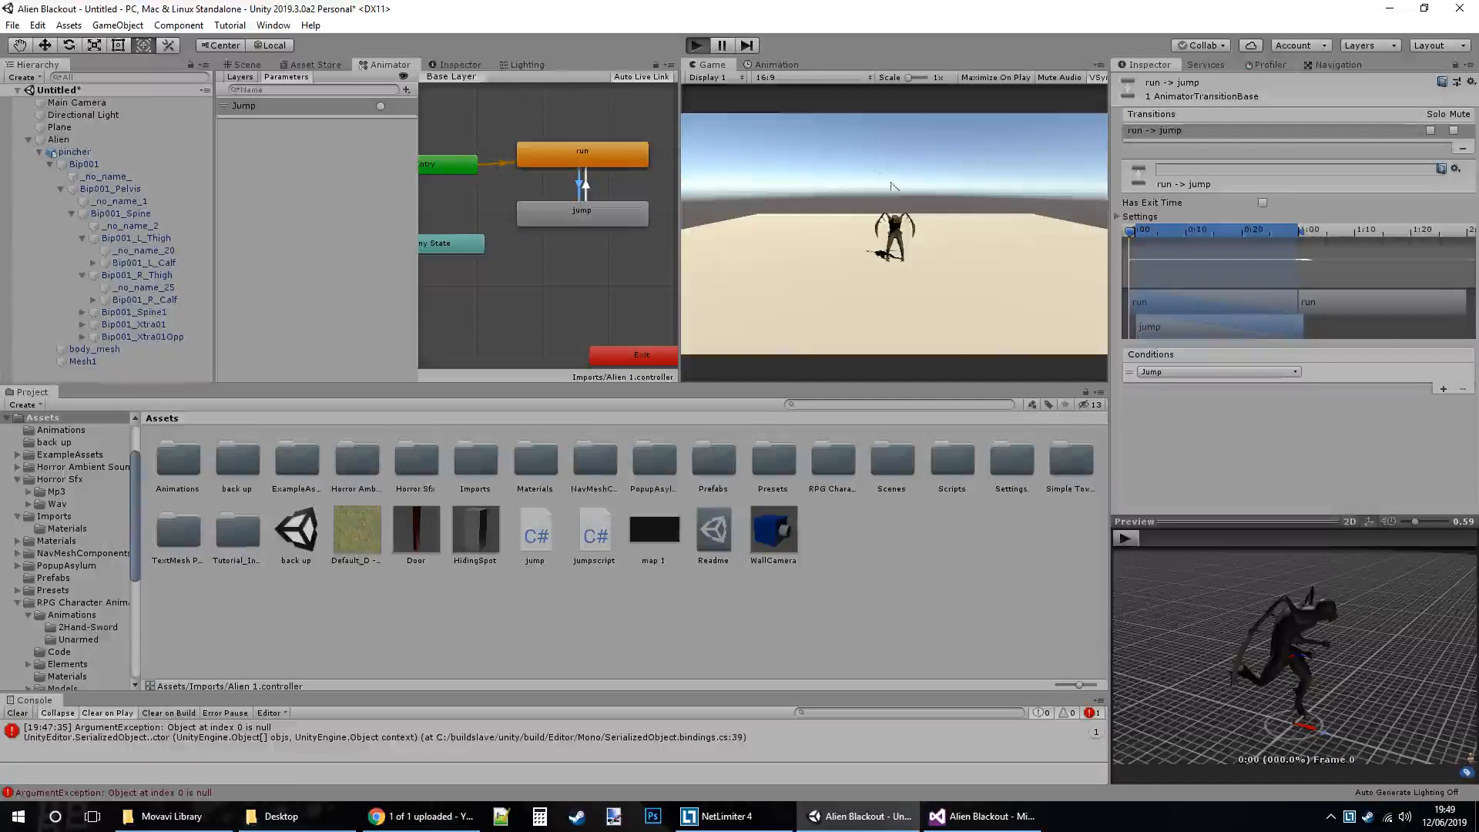
{"action": "left_click", "coordinate": [248, 66]}
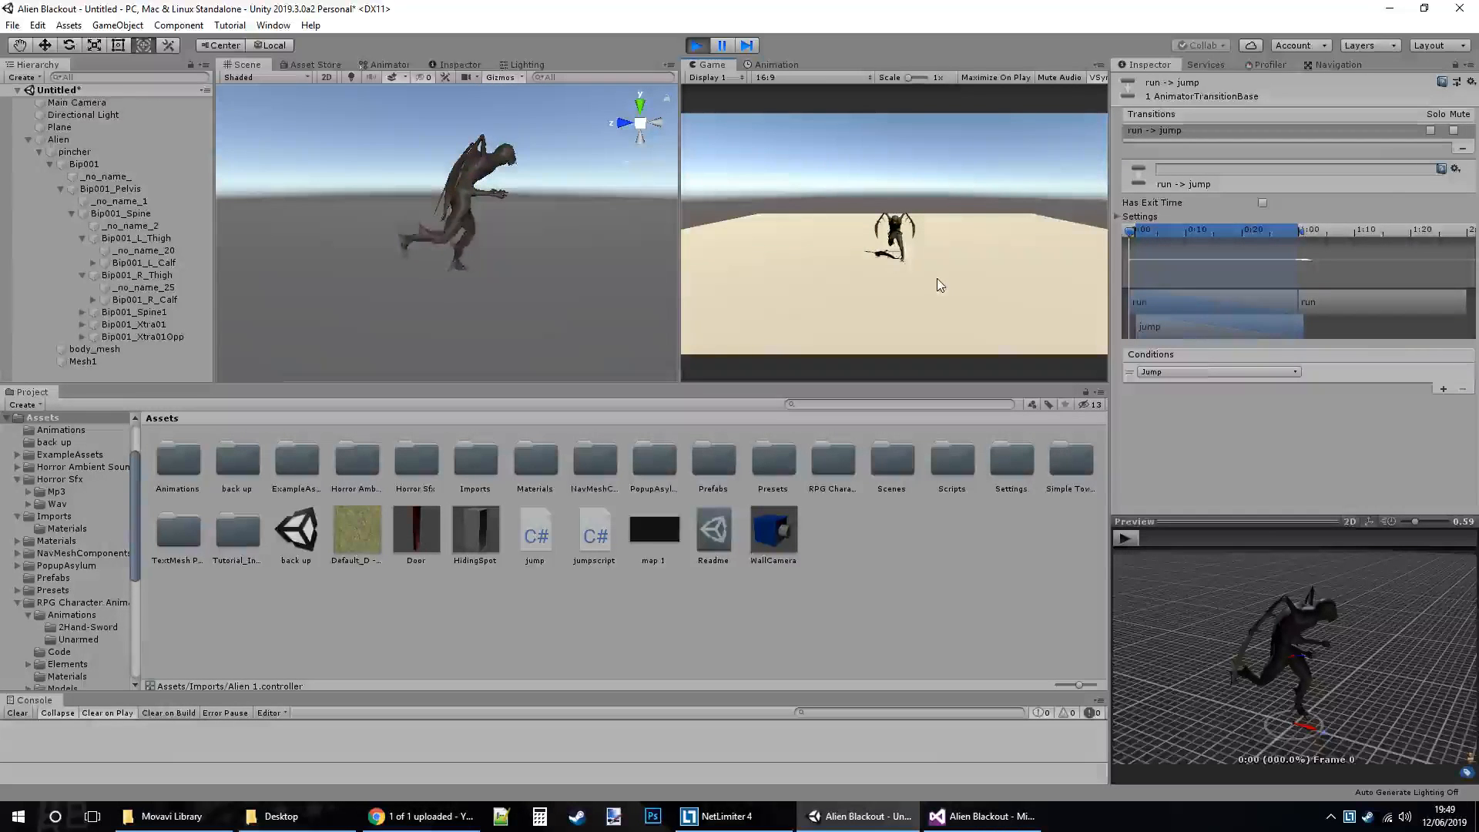
{"action": "left_click", "coordinate": [708, 44]}
Try shortening the run -> jump blend to end at about 0:07 and playtest it.
{"action": "left_click_drag", "start_coordinate": [1300, 230], "coordinate": [1170, 231]}
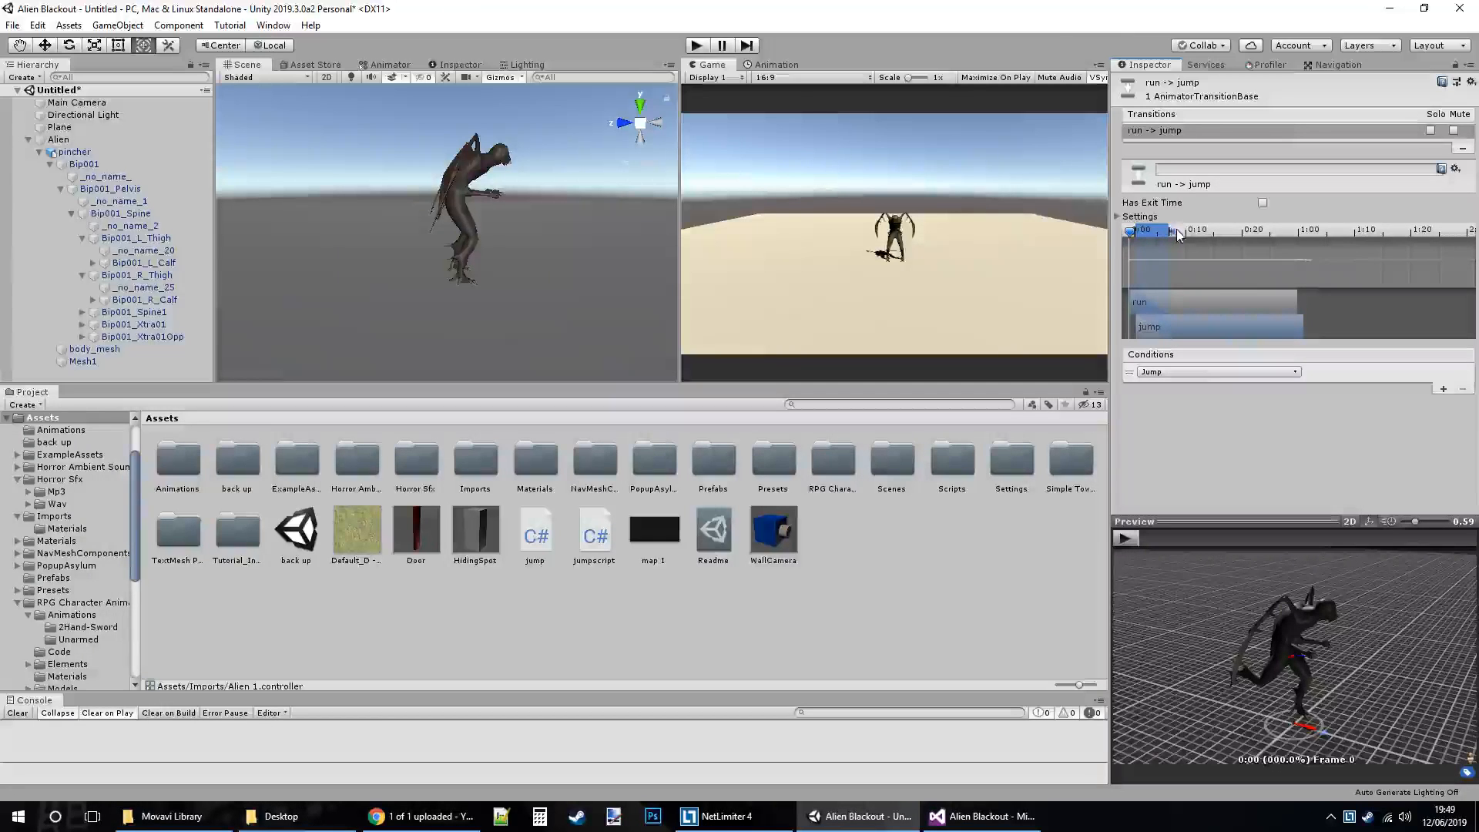
{"action": "left_click", "coordinate": [696, 44]}
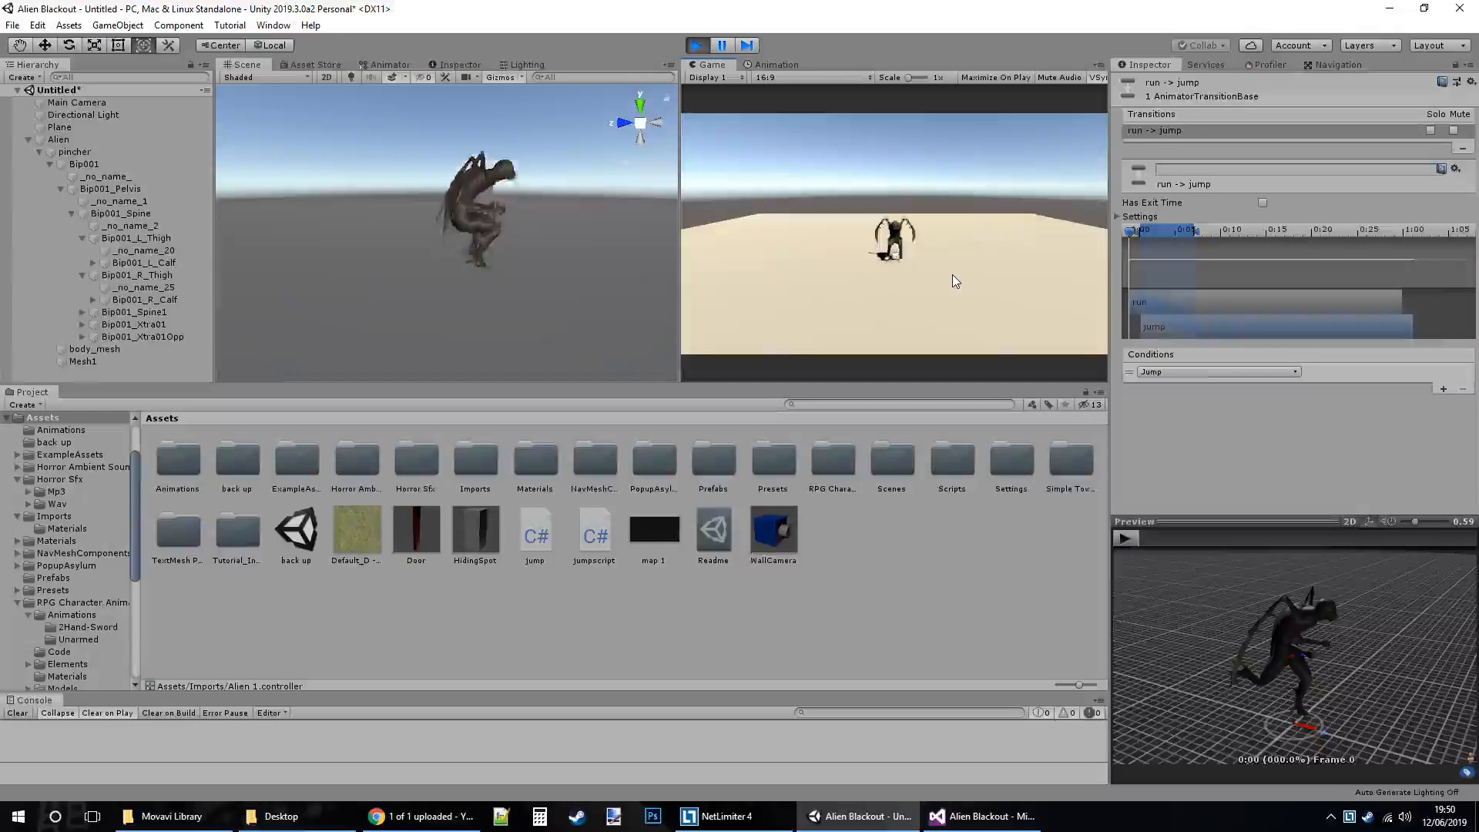
{"action": "left_click", "coordinate": [697, 46]}
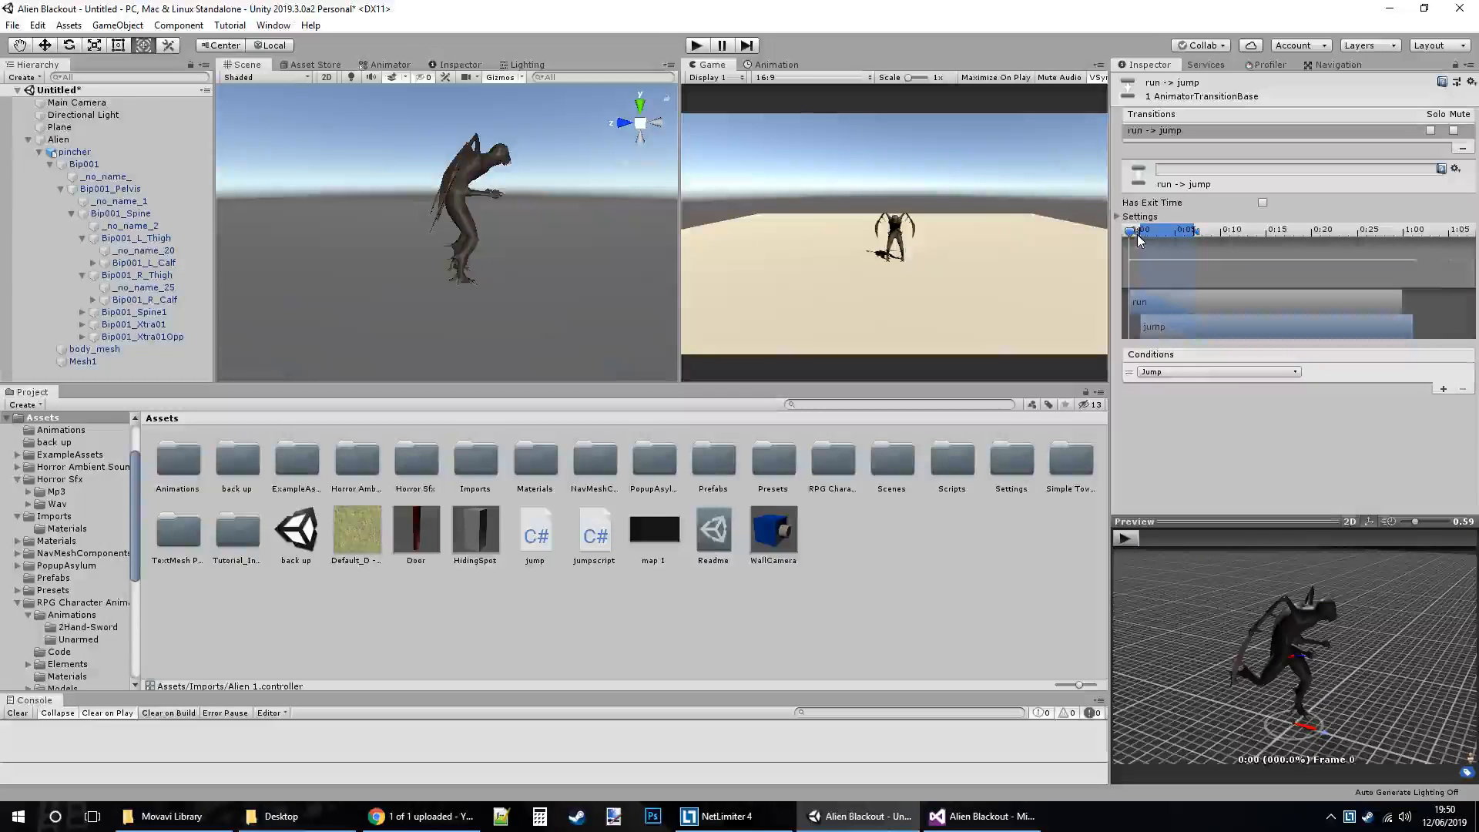
Try lengthening the run -> jump blend to end at about 0:13 and test the jump in play mode.
{"action": "left_click_drag", "start_coordinate": [1194, 234], "coordinate": [1245, 241]}
{"action": "left_click", "coordinate": [697, 46]}
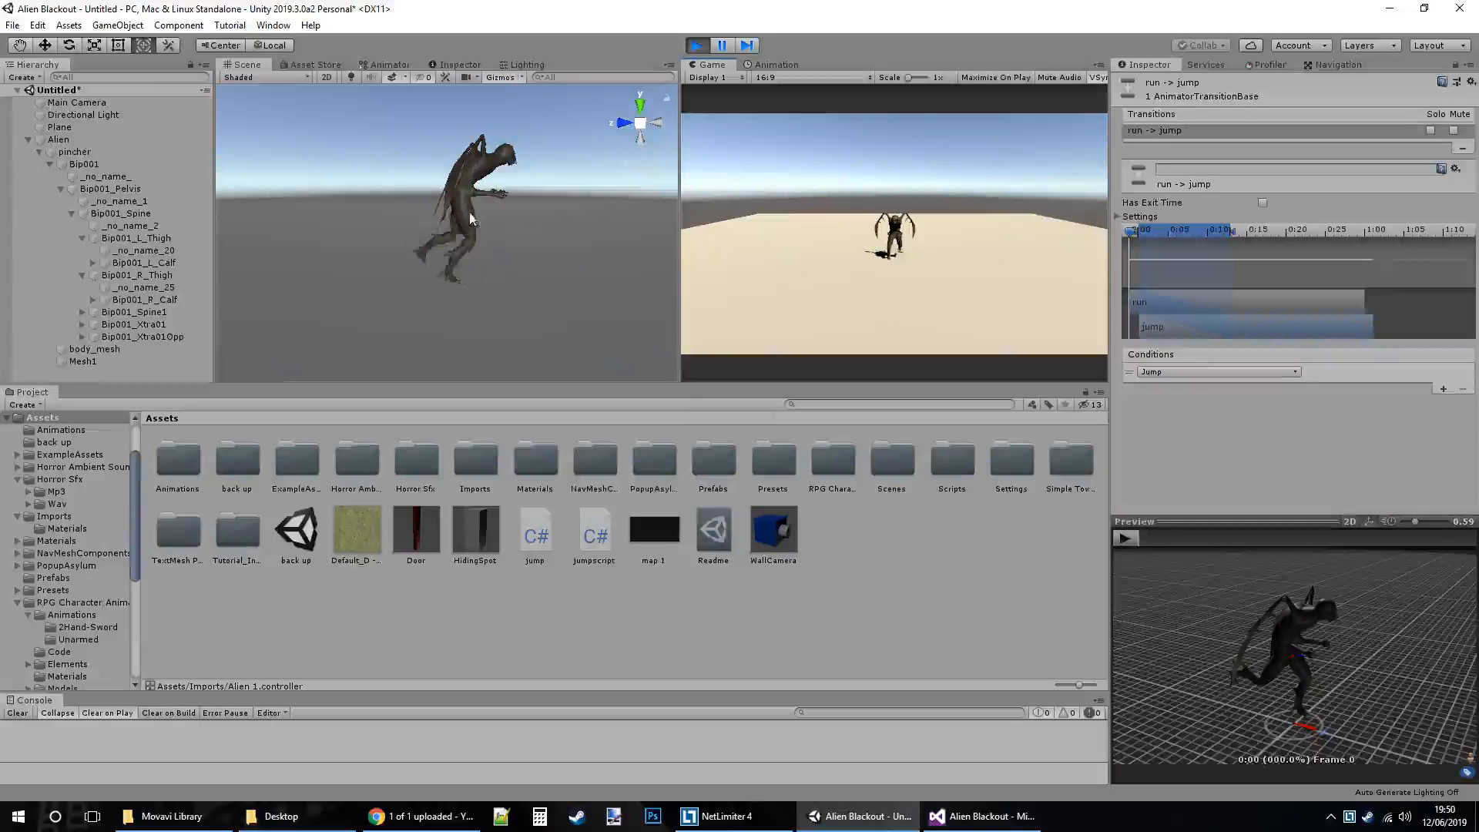
{"action": "key", "text": "space"}
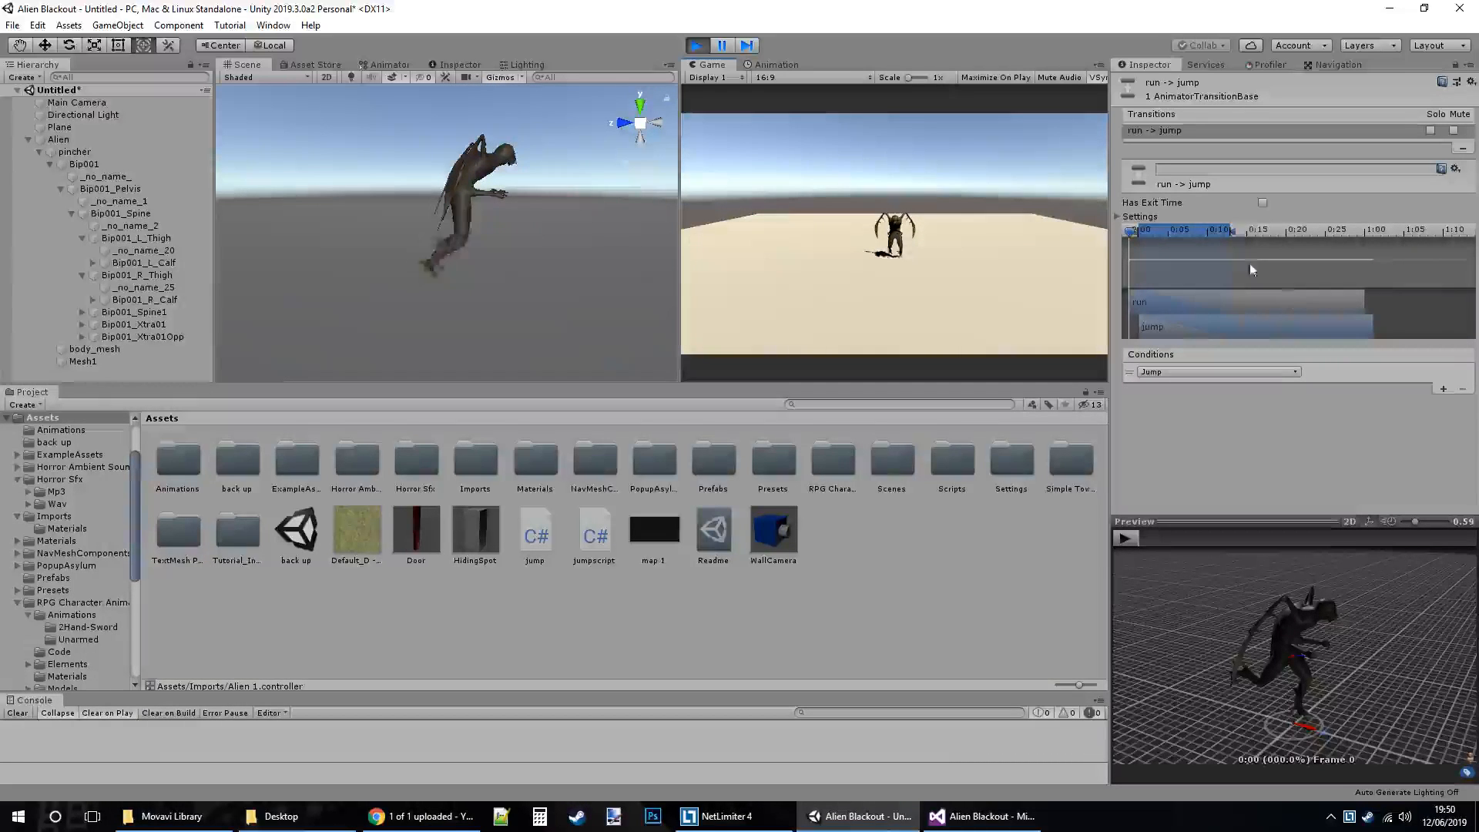
With the game running, try a run -> jump blend ending at 1:00, and reduce it to almost zero length near 0:00.
{"action": "left_click_drag", "start_coordinate": [1228, 237], "coordinate": [1368, 235]}
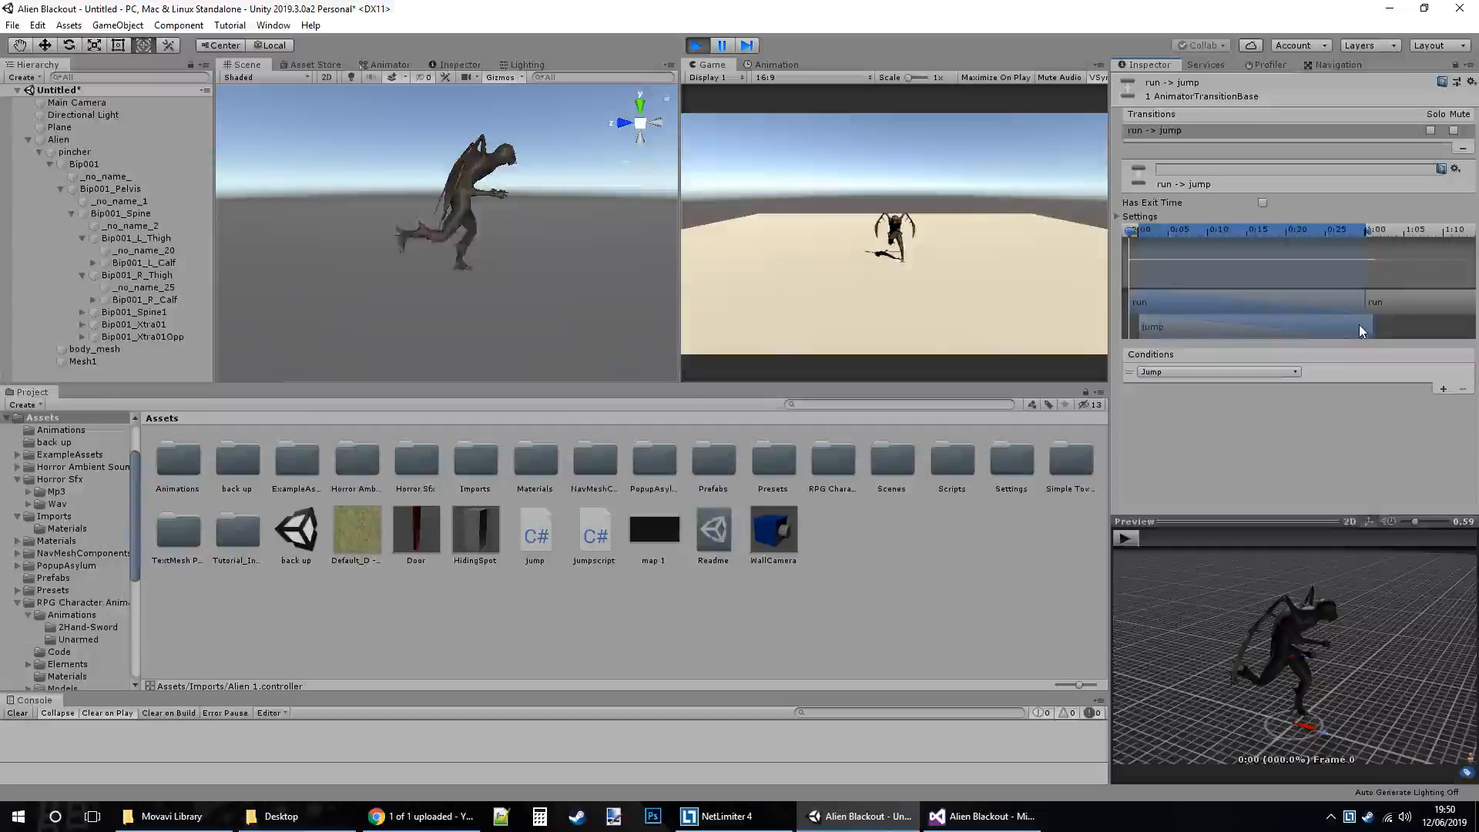
{"action": "left_click_drag", "start_coordinate": [1367, 231], "coordinate": [1138, 233]}
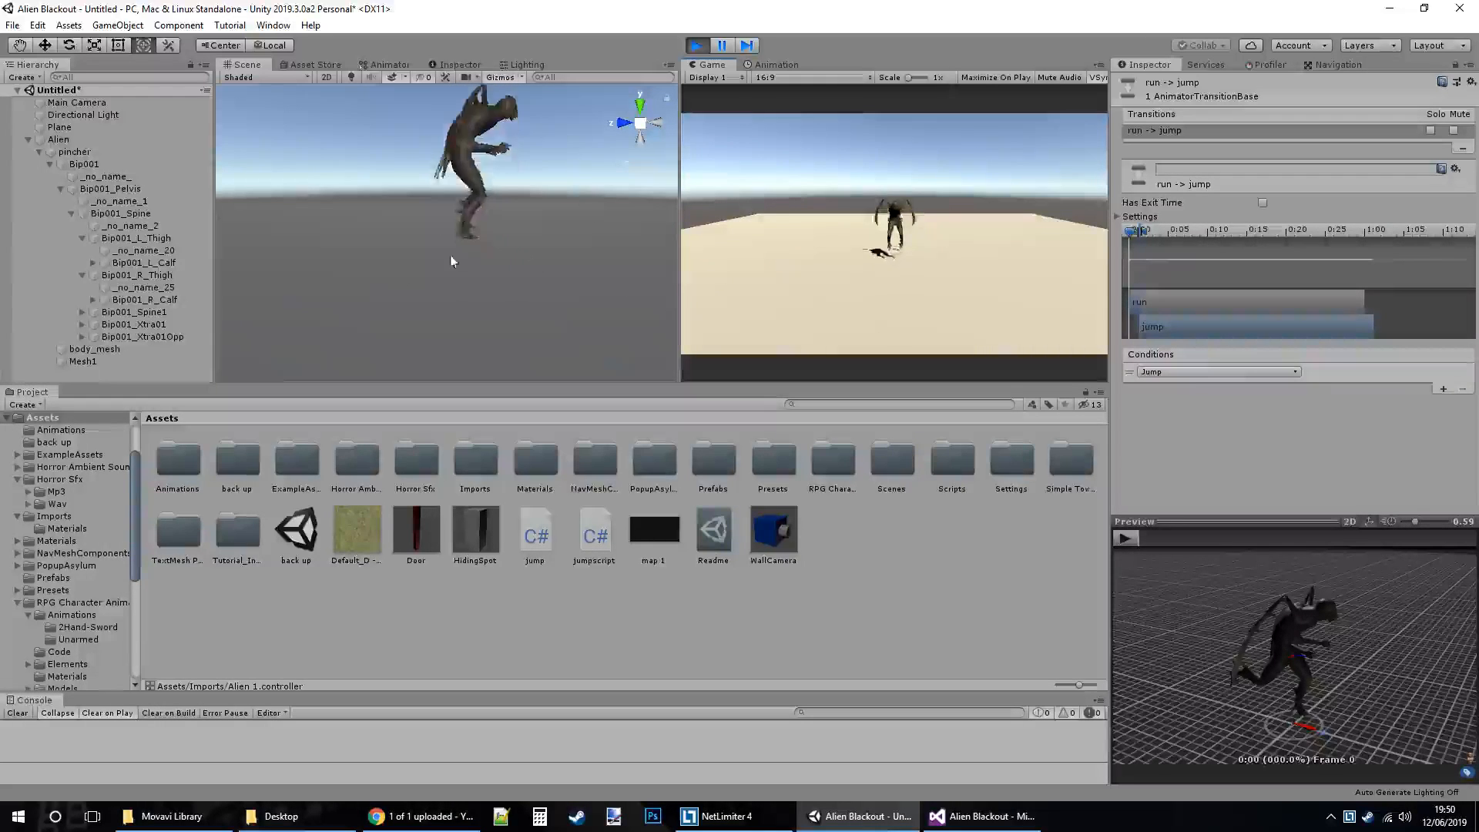
Lengthen the run -> jump blend to about 0:13, and try a jump -> run blend ending at about 0:22 in the Scene view.
{"action": "left_click_drag", "start_coordinate": [1176, 279], "coordinate": [1235, 249]}
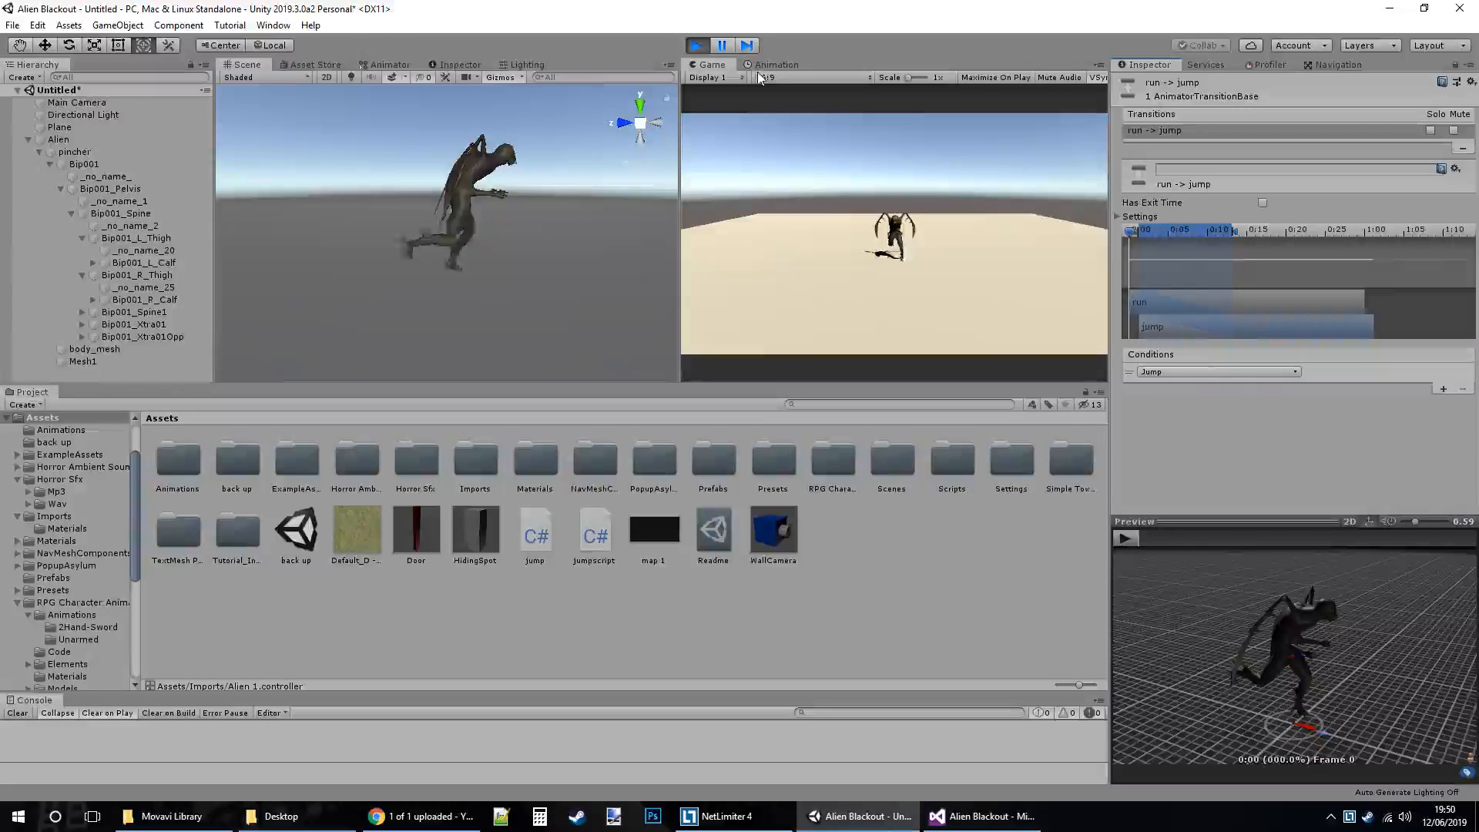
{"action": "left_click", "coordinate": [381, 68]}
{"action": "left_click", "coordinate": [584, 183]}
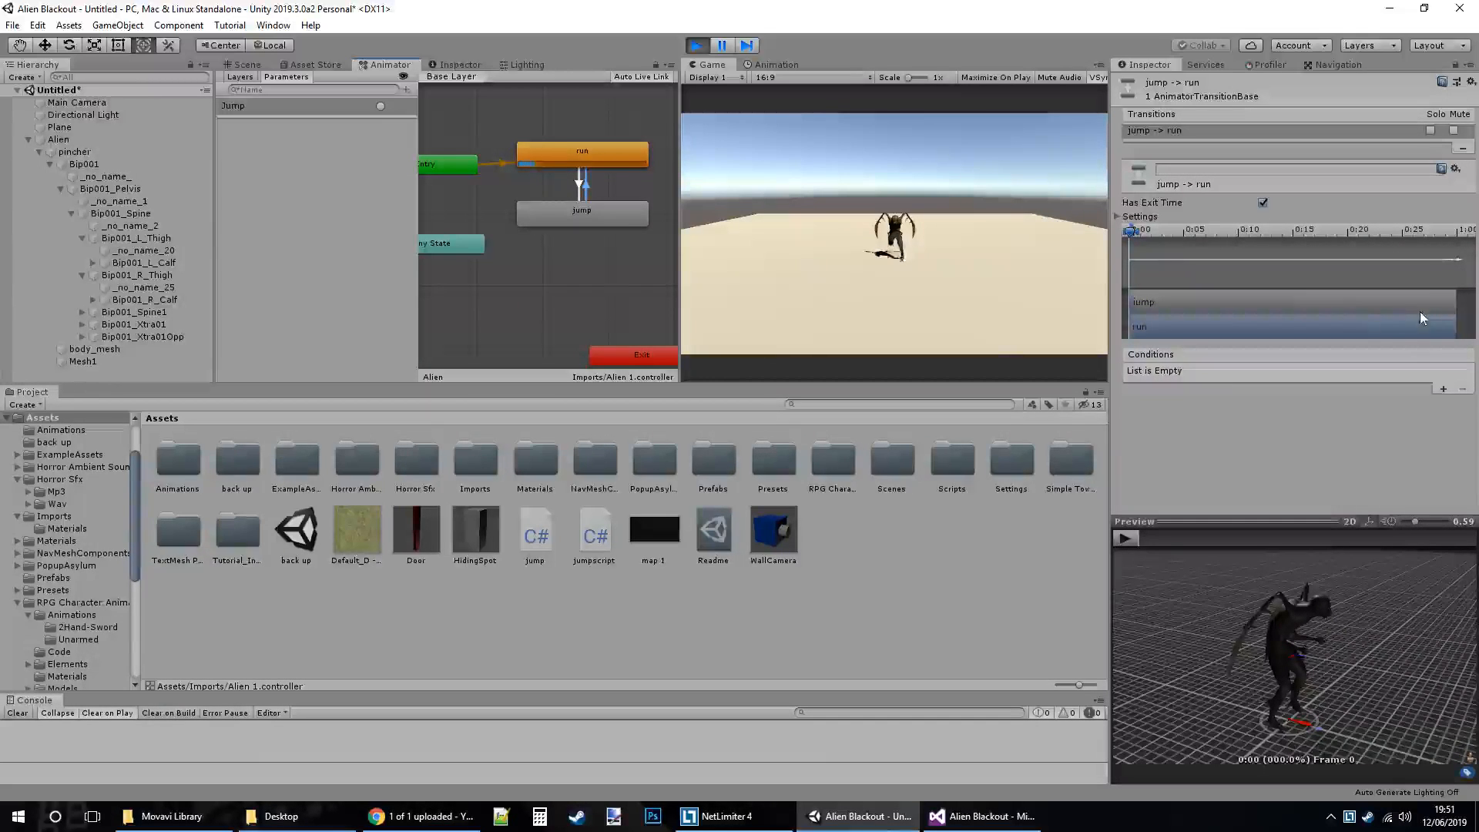
{"action": "left_click_drag", "start_coordinate": [1155, 250], "coordinate": [1370, 257]}
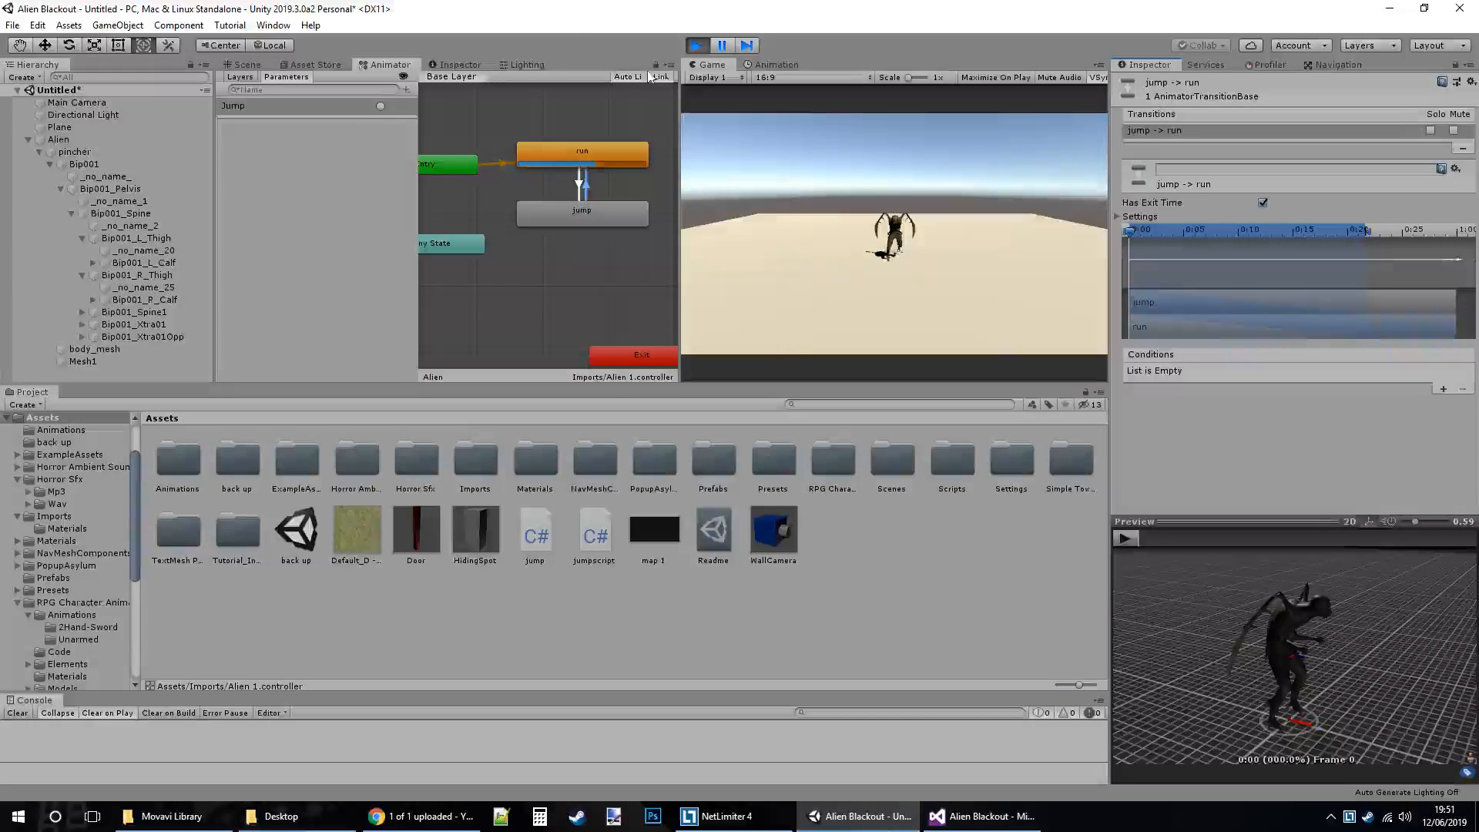
{"action": "left_click", "coordinate": [242, 65]}
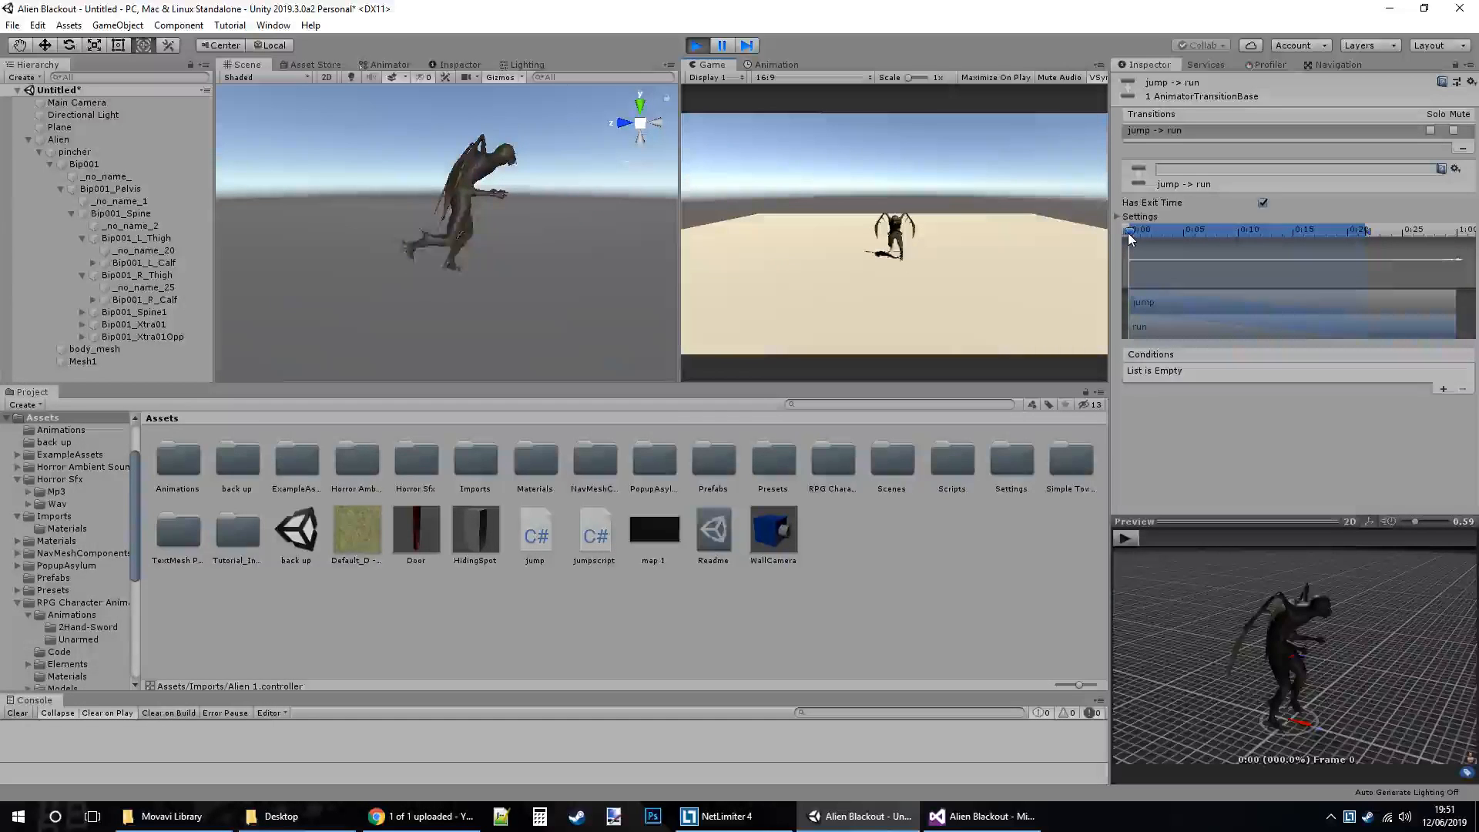
Try shrinking the jump -> run blend to almost zero near 0:00, checking the run -> jump timing and jump keyframes, and watch the alien.
{"action": "left_click_drag", "start_coordinate": [1371, 233], "coordinate": [1142, 247]}
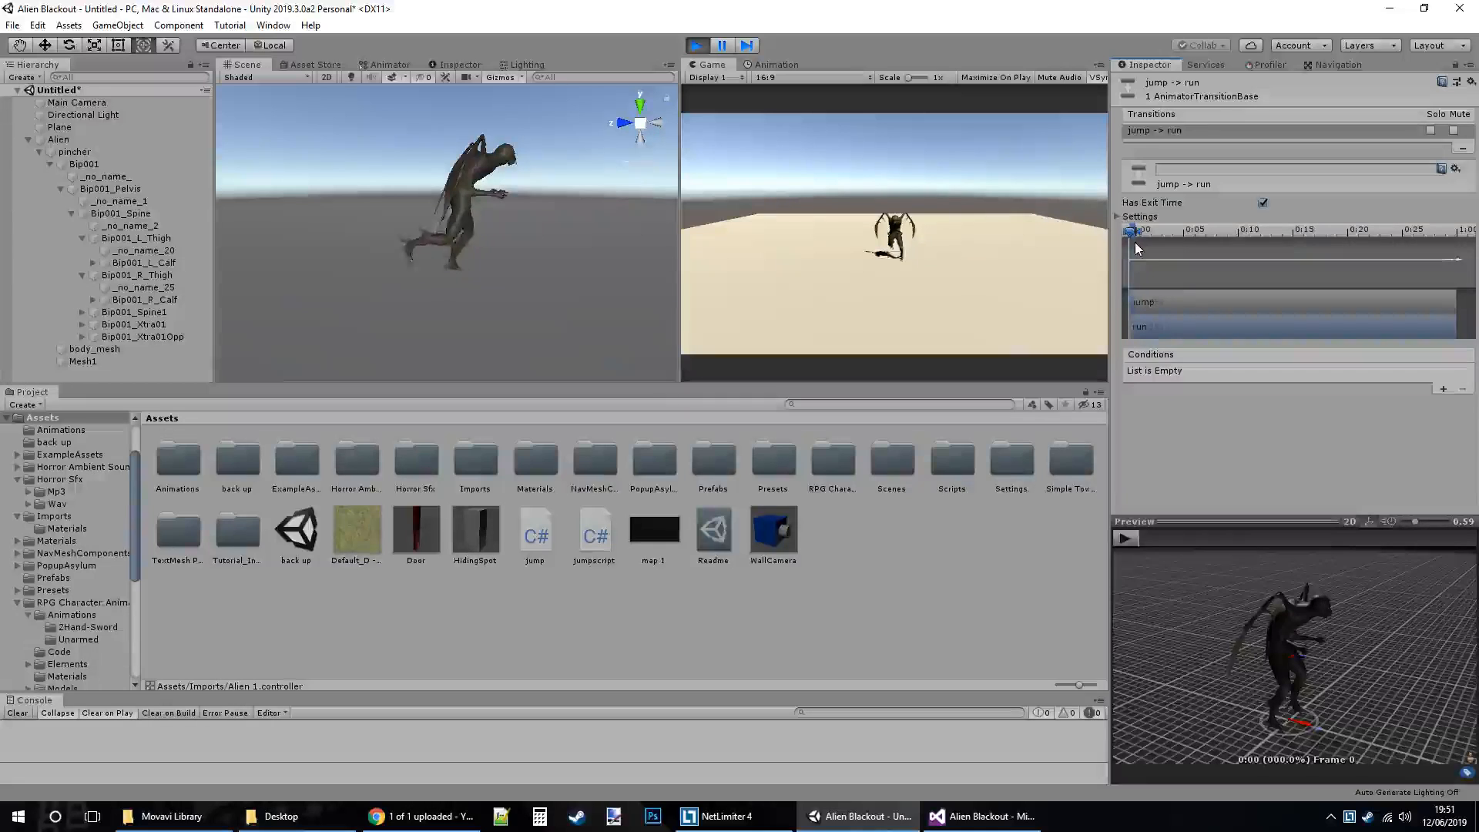
{"action": "left_click", "coordinate": [406, 69]}
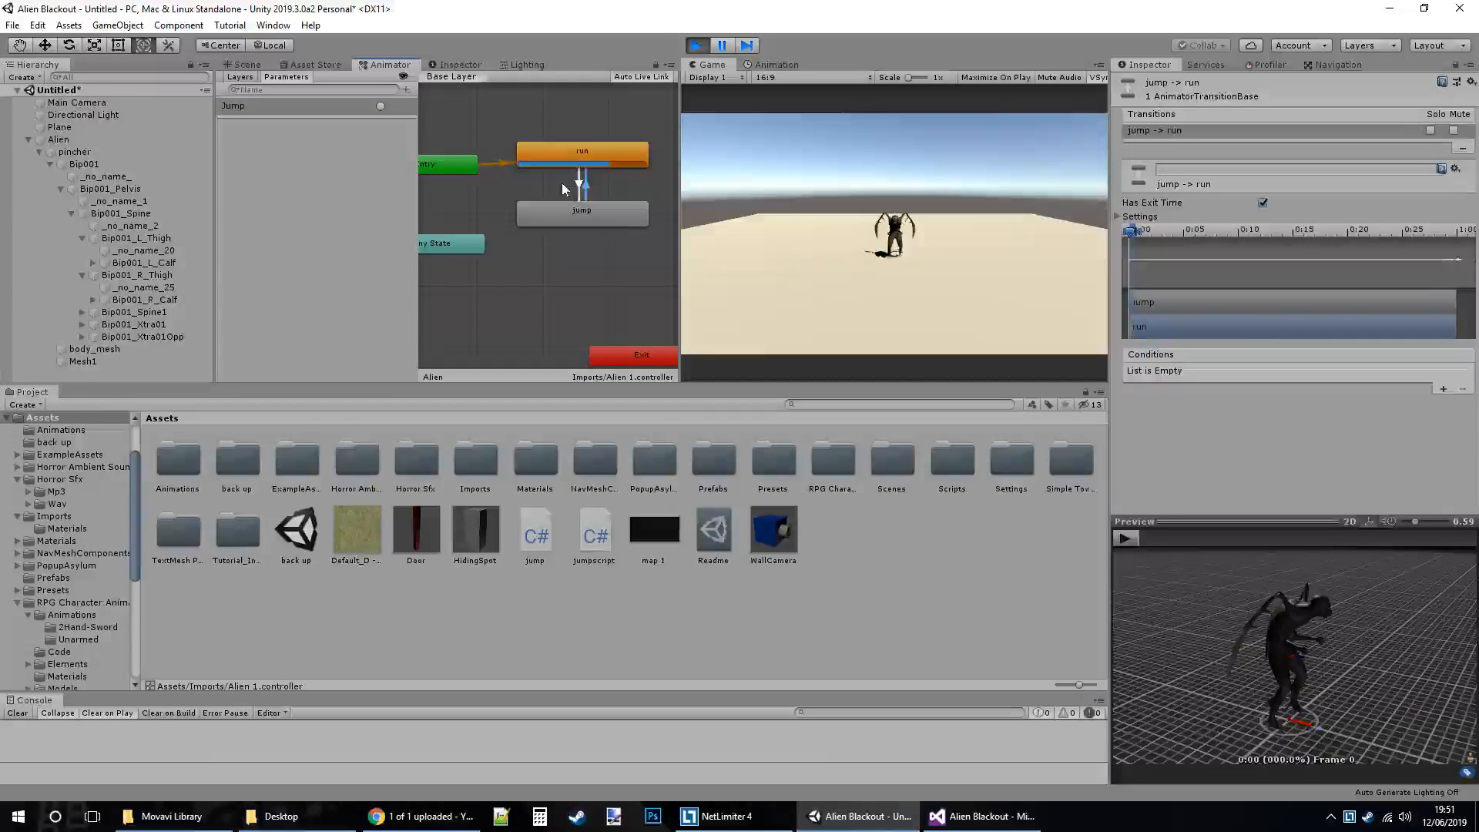
{"action": "left_click", "coordinate": [577, 180]}
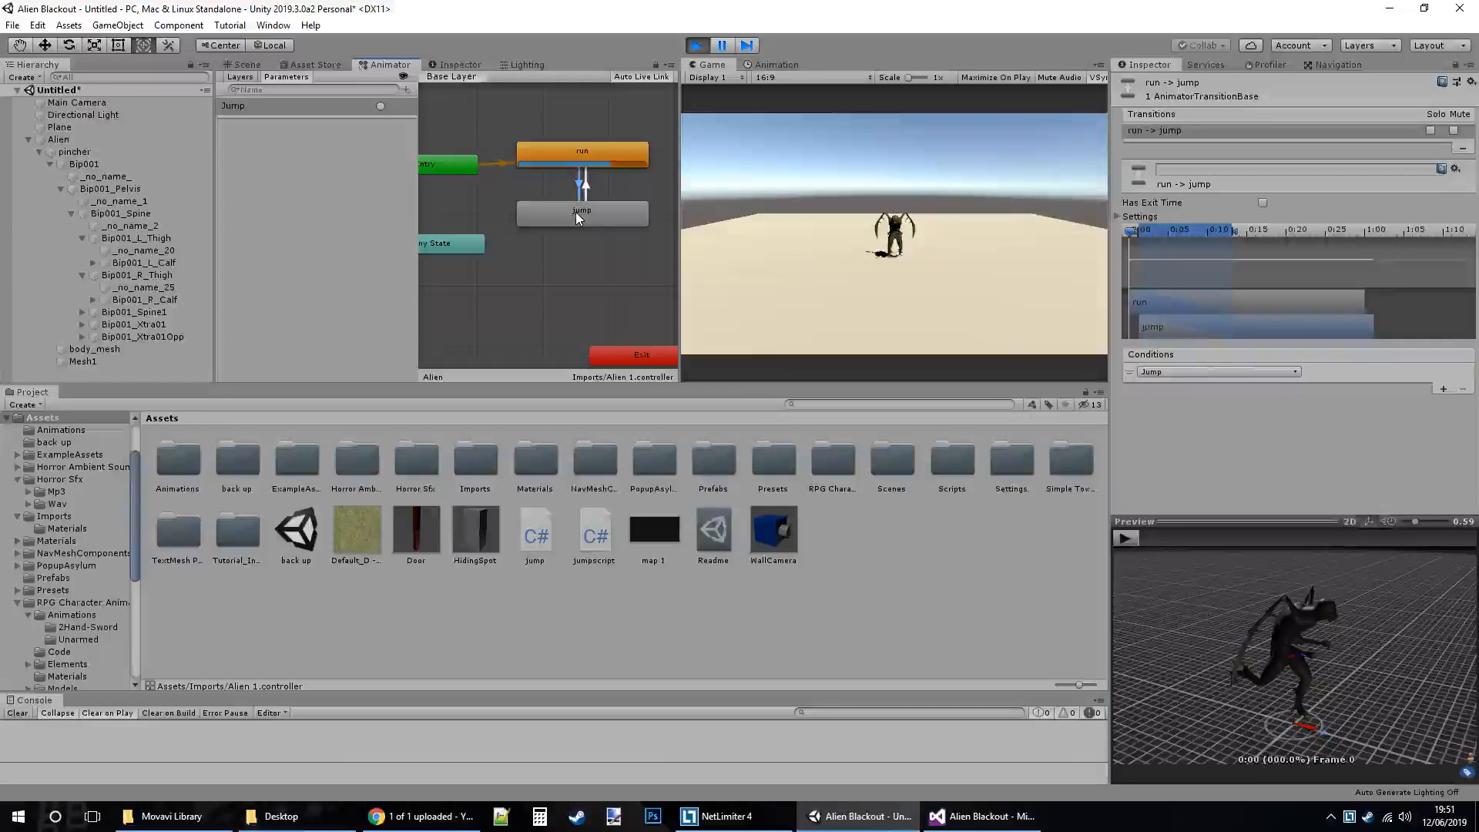
{"action": "left_click", "coordinate": [772, 64]}
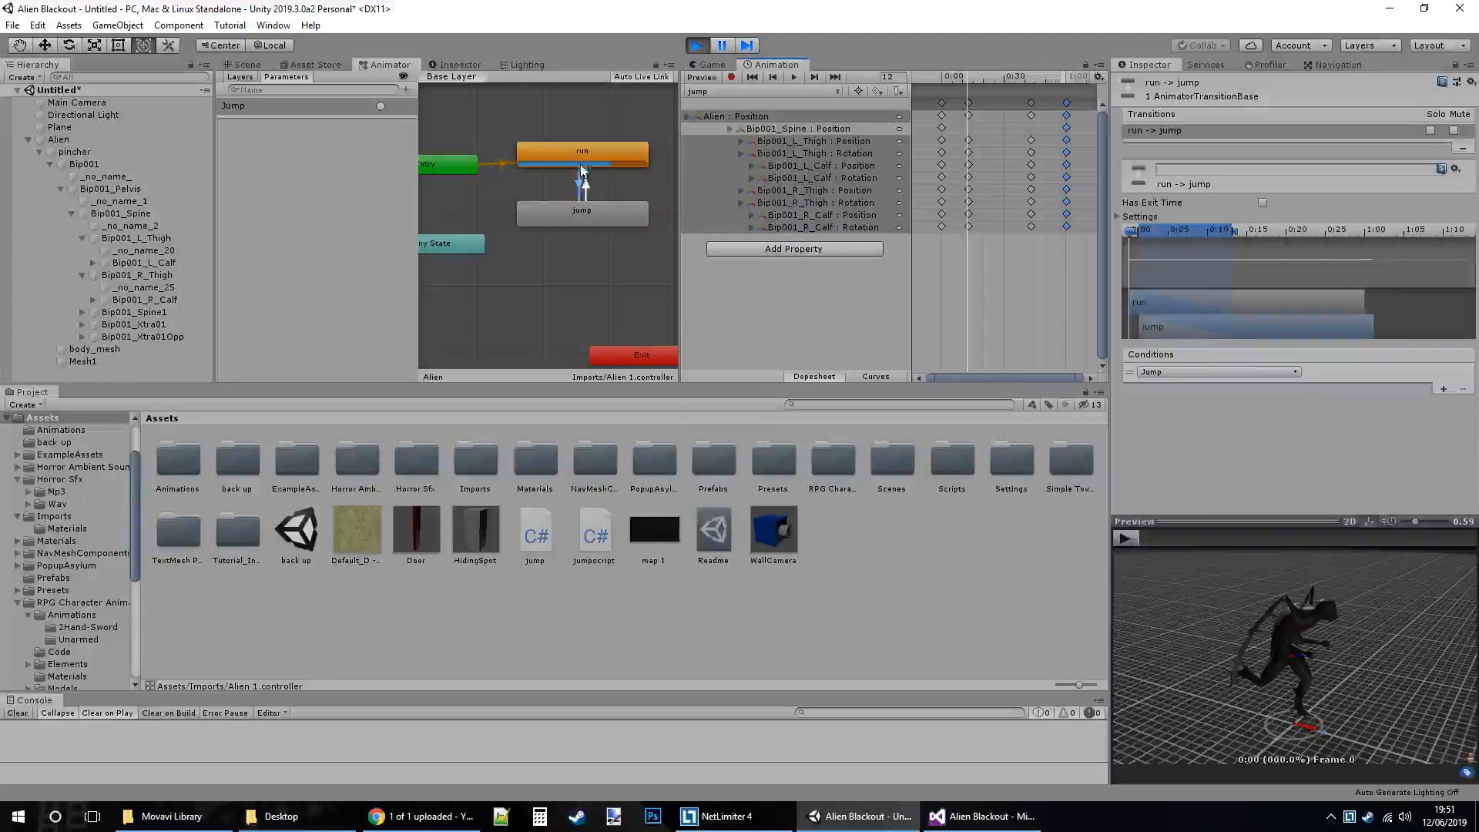
{"action": "left_click", "coordinate": [706, 64]}
{"action": "left_click", "coordinate": [579, 184]}
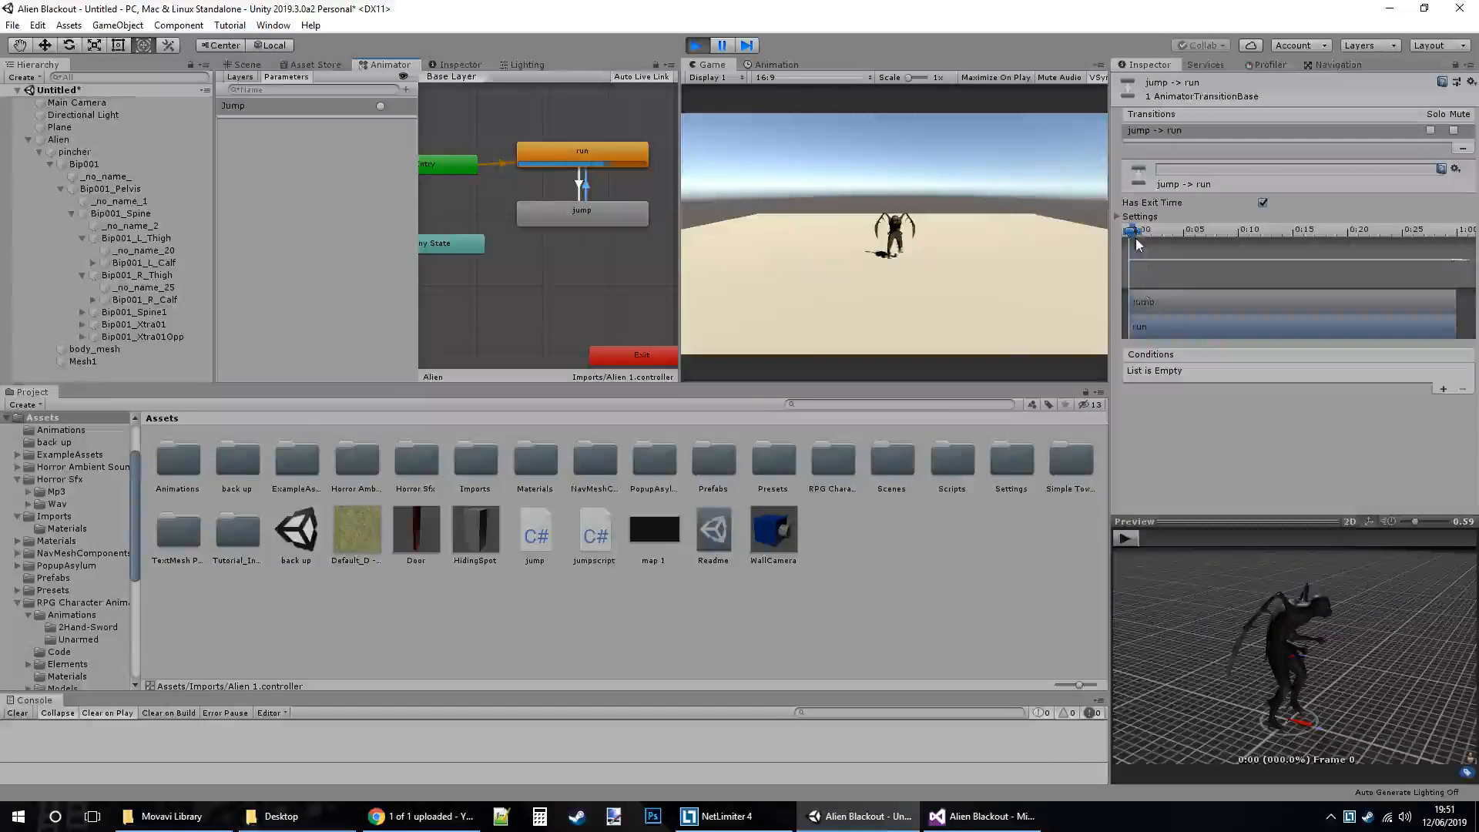
{"action": "left_click_drag", "start_coordinate": [1136, 249], "coordinate": [1143, 248]}
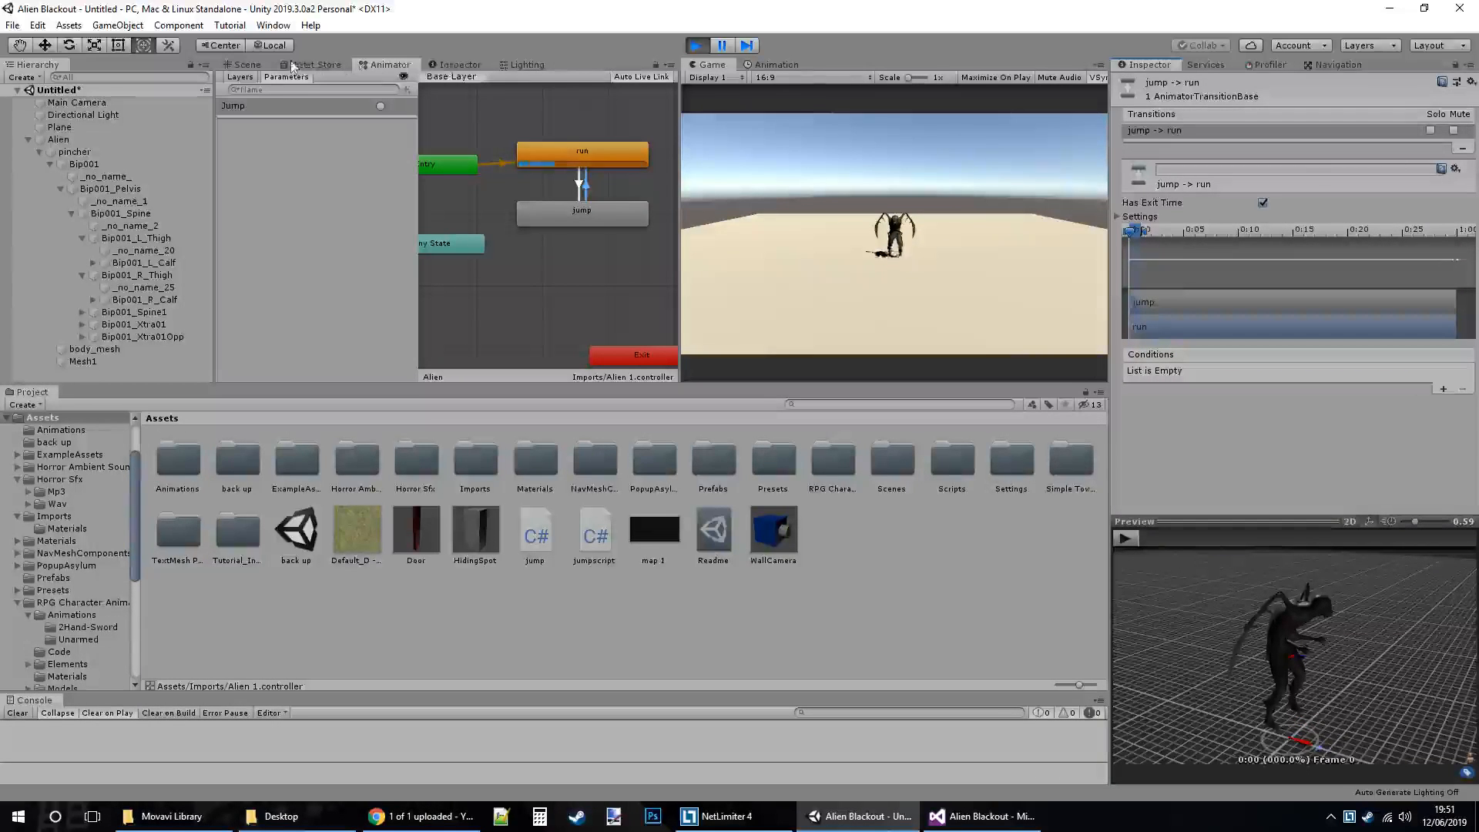
{"action": "left_click", "coordinate": [245, 64]}
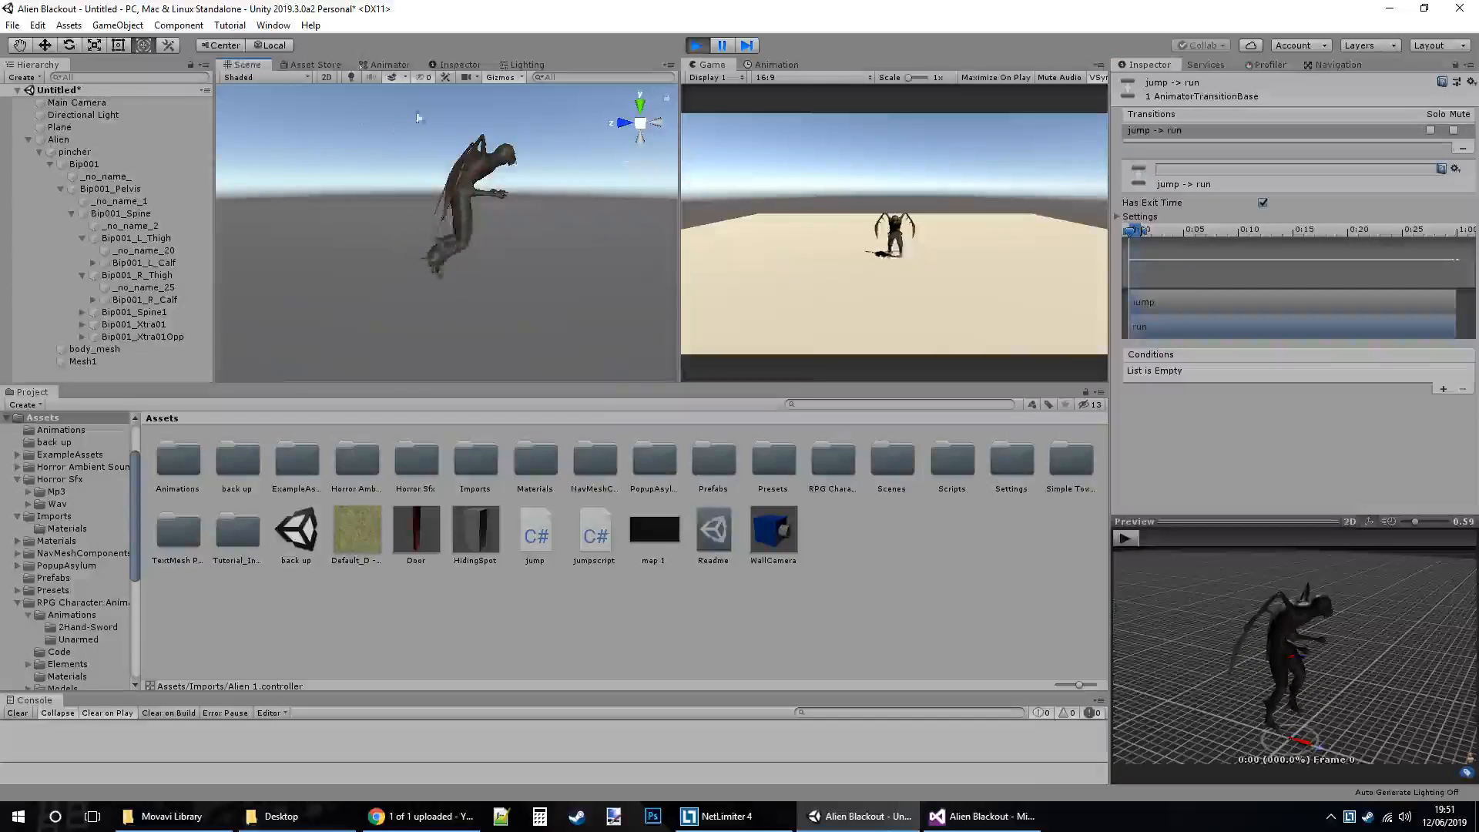
Fine-tune the run -> jump blend to end just short of 0:15 and watch the alien in the Scene view.
{"action": "left_click", "coordinate": [389, 64]}
{"action": "left_click", "coordinate": [580, 188]}
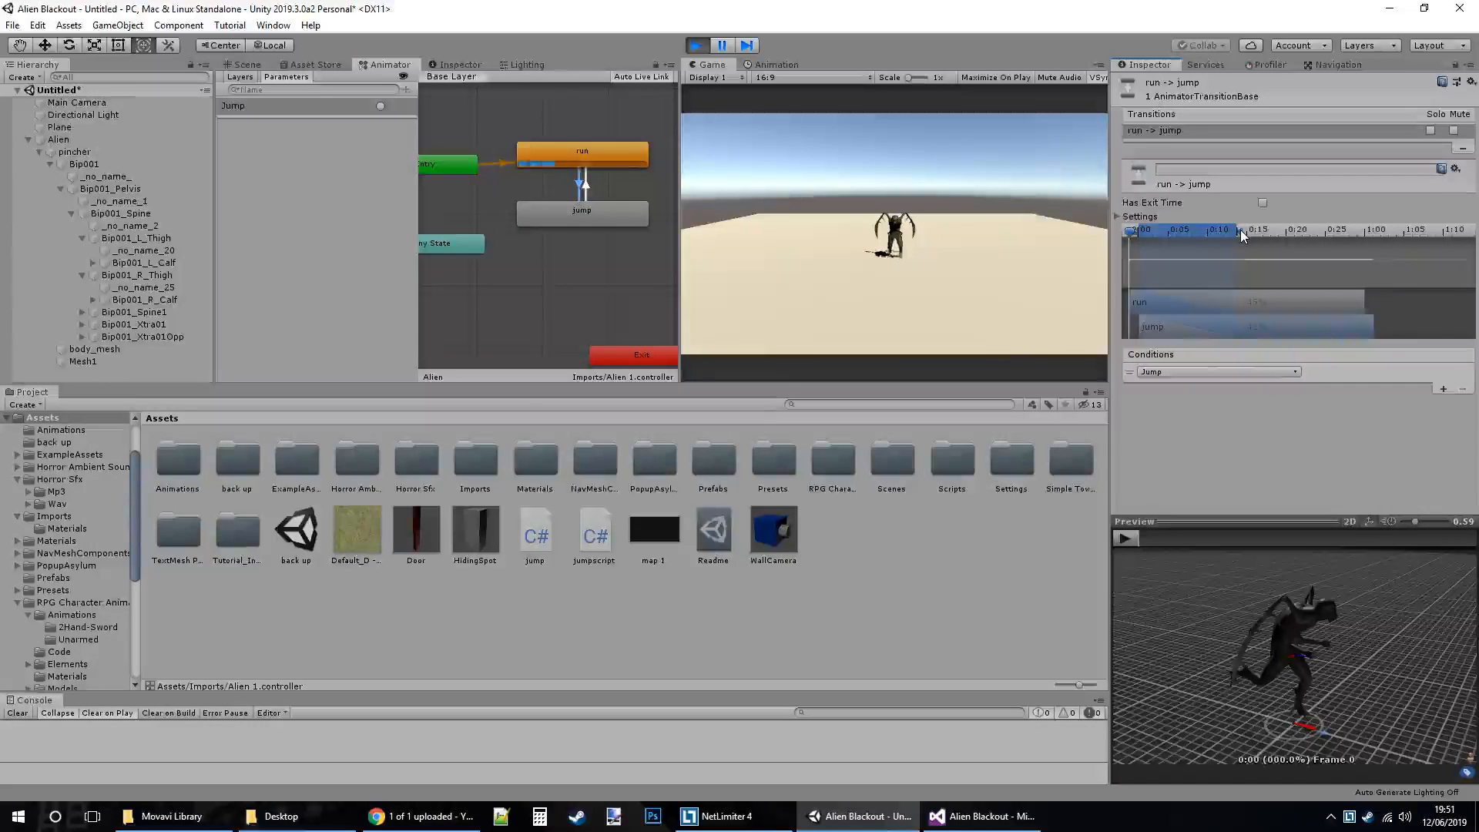
{"action": "left_click_drag", "start_coordinate": [1240, 230], "coordinate": [1237, 230]}
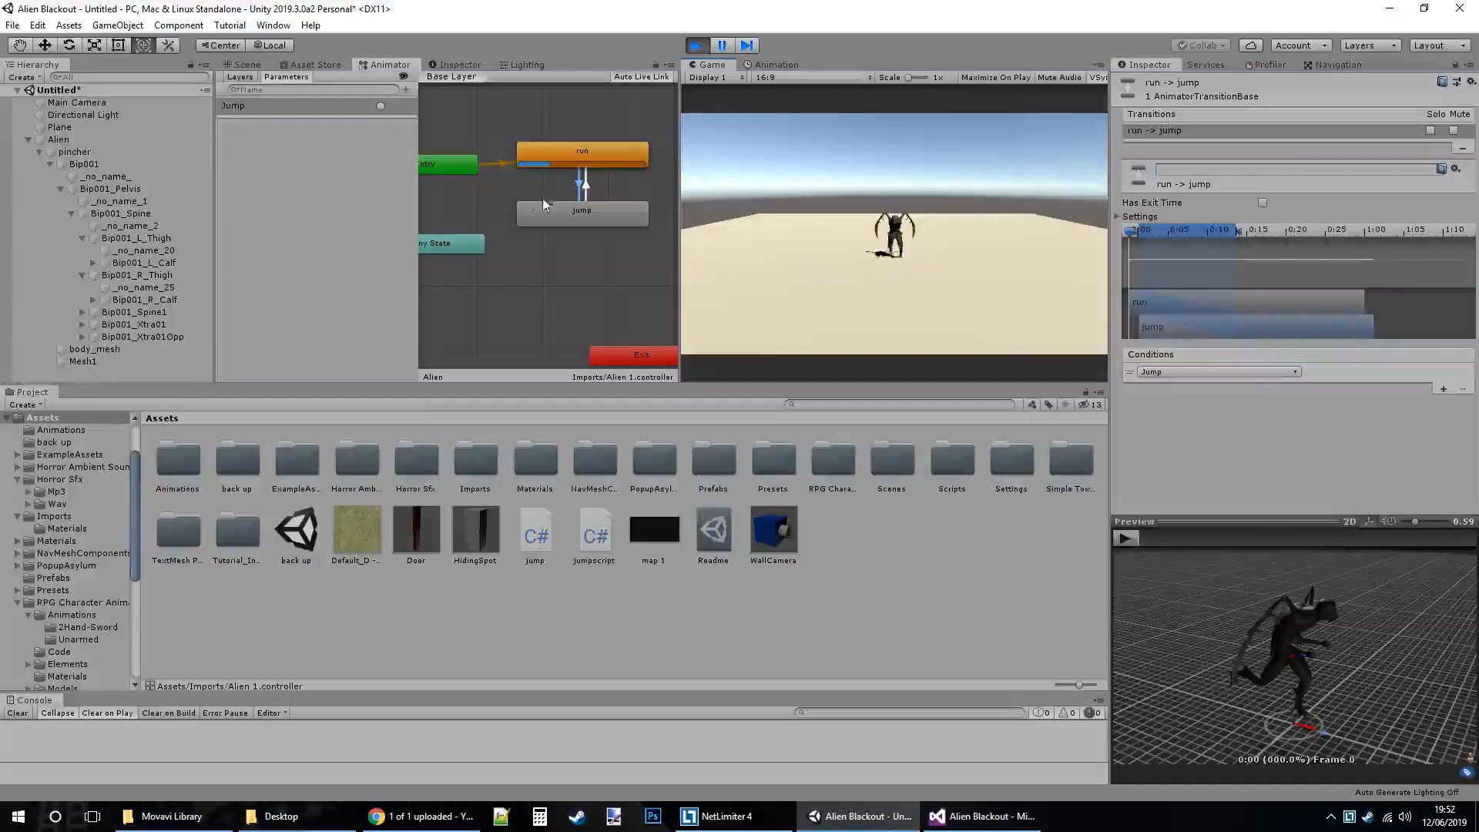
{"action": "middle_click_drag", "start_coordinate": [536, 208], "coordinate": [550, 208]}
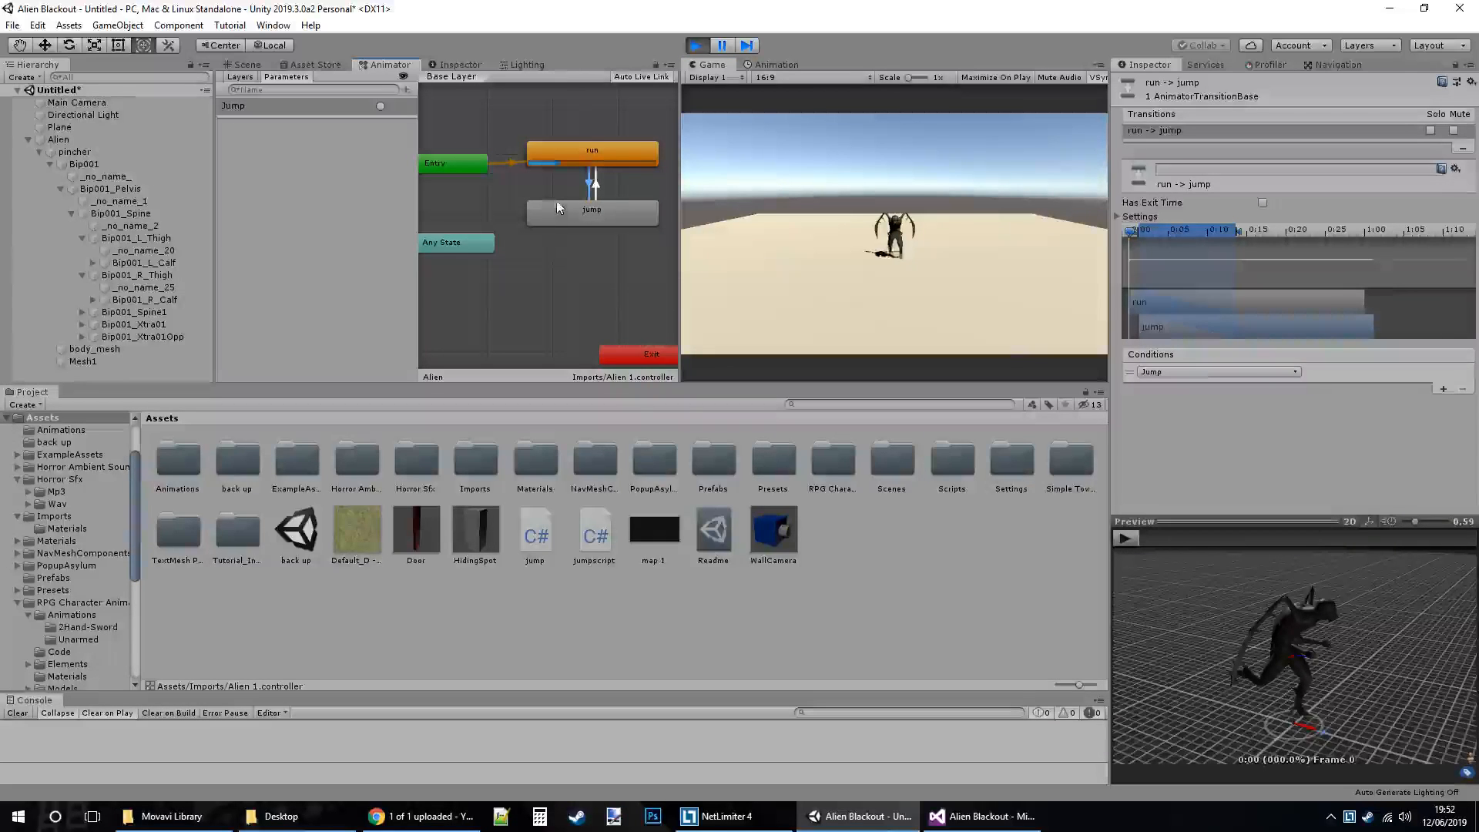
{"action": "left_click", "coordinate": [261, 65]}
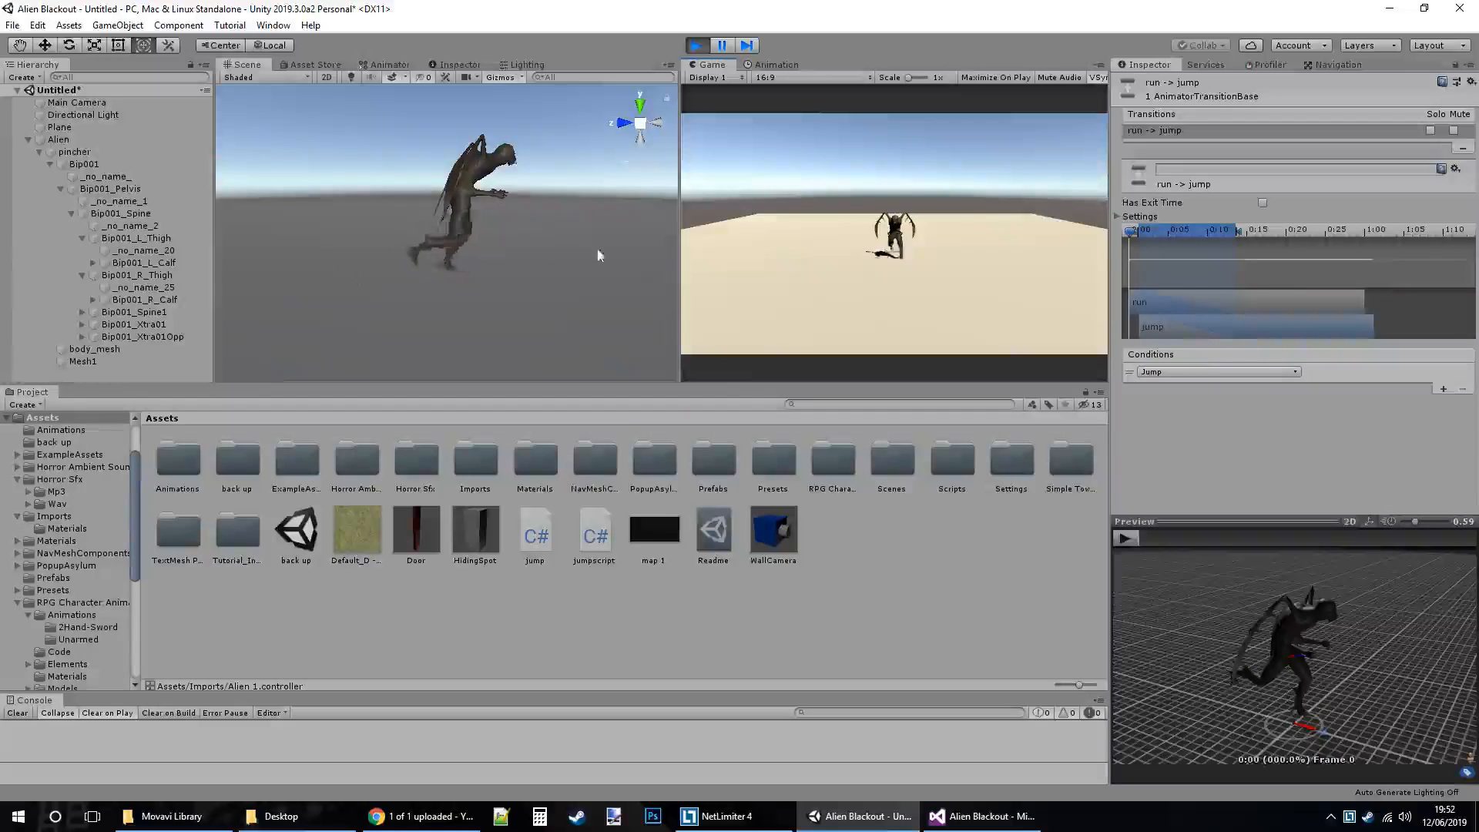
Lengthen the jump -> run blend in stages to about 0:11, watching the alien in the Scene view after each change.
{"action": "left_click", "coordinate": [384, 63]}
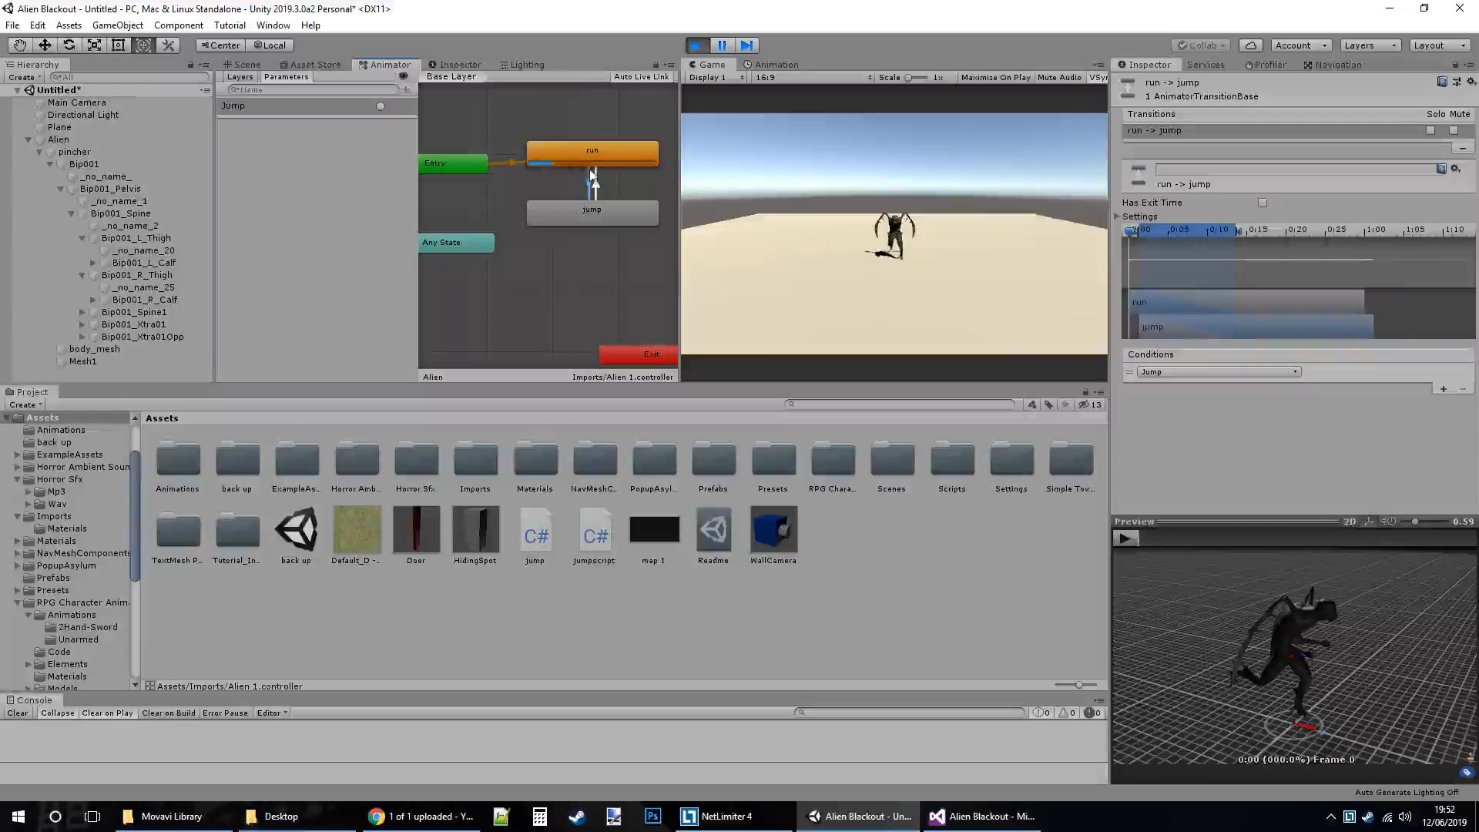
{"action": "left_click", "coordinate": [599, 187]}
{"action": "left_click_drag", "start_coordinate": [1146, 231], "coordinate": [1171, 235]}
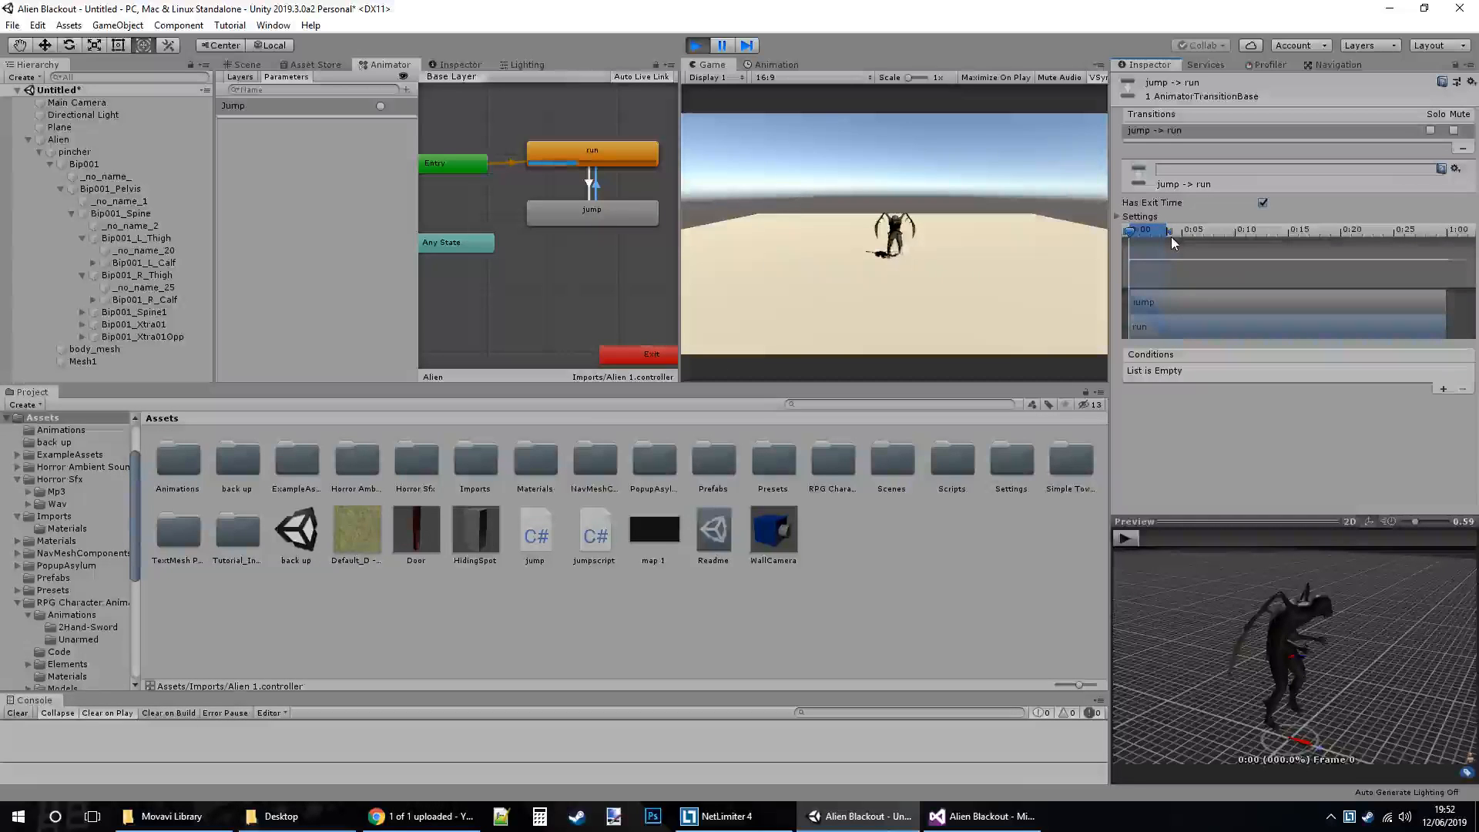
{"action": "left_click", "coordinate": [248, 63]}
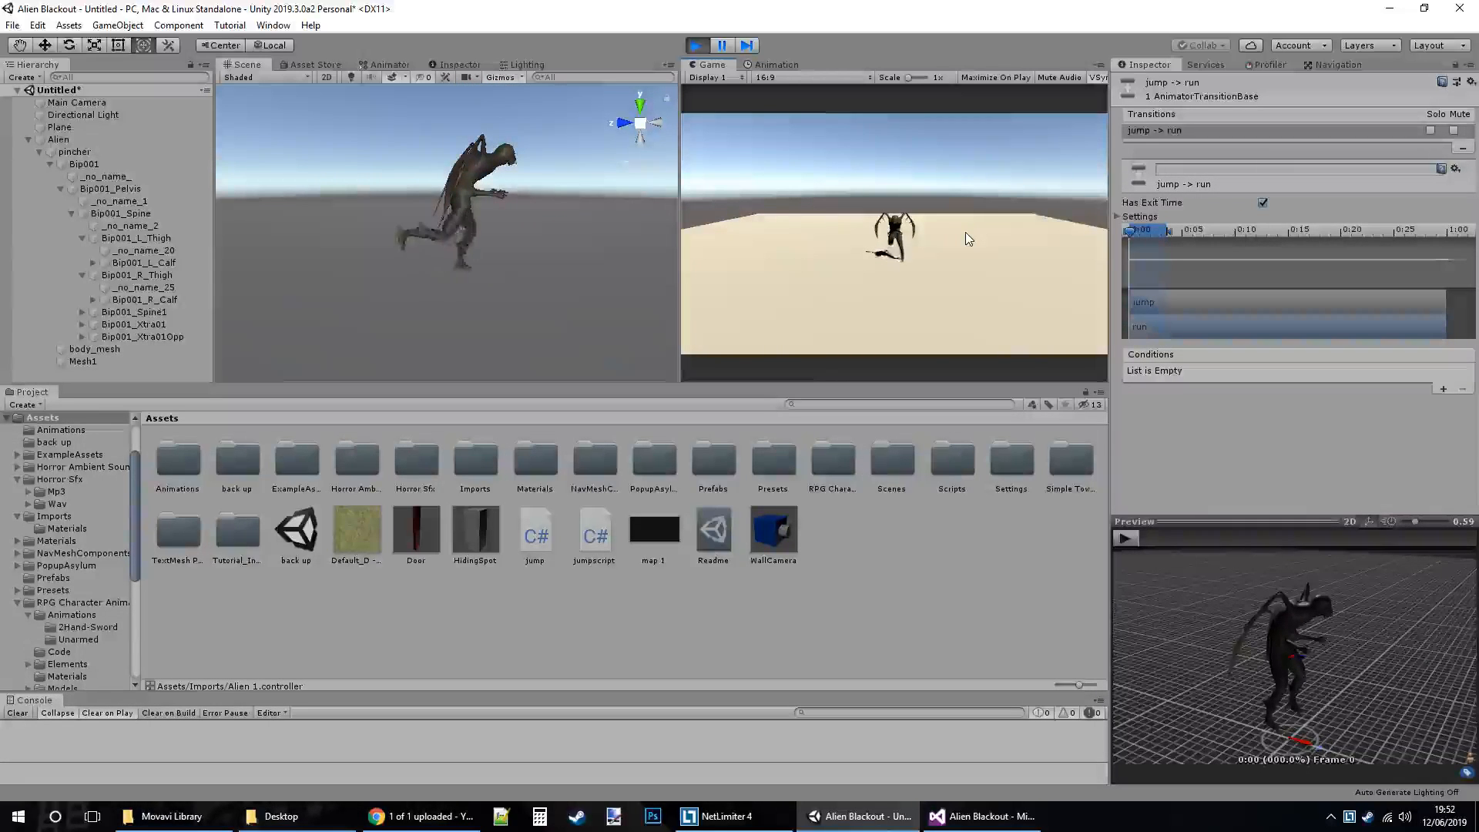
{"action": "left_click_drag", "start_coordinate": [1167, 233], "coordinate": [1191, 234]}
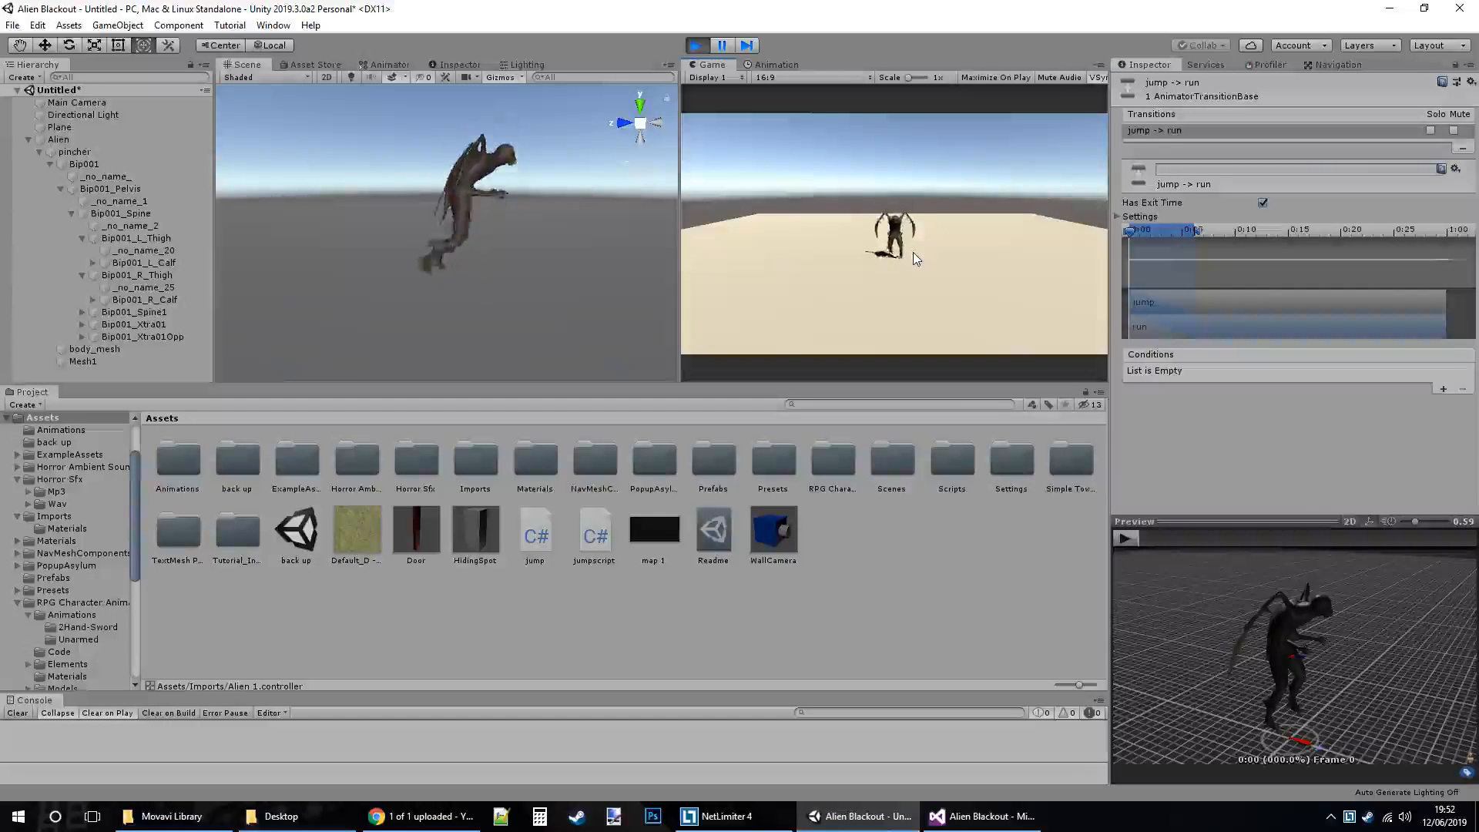
{"action": "left_click_drag", "start_coordinate": [1198, 232], "coordinate": [1221, 235]}
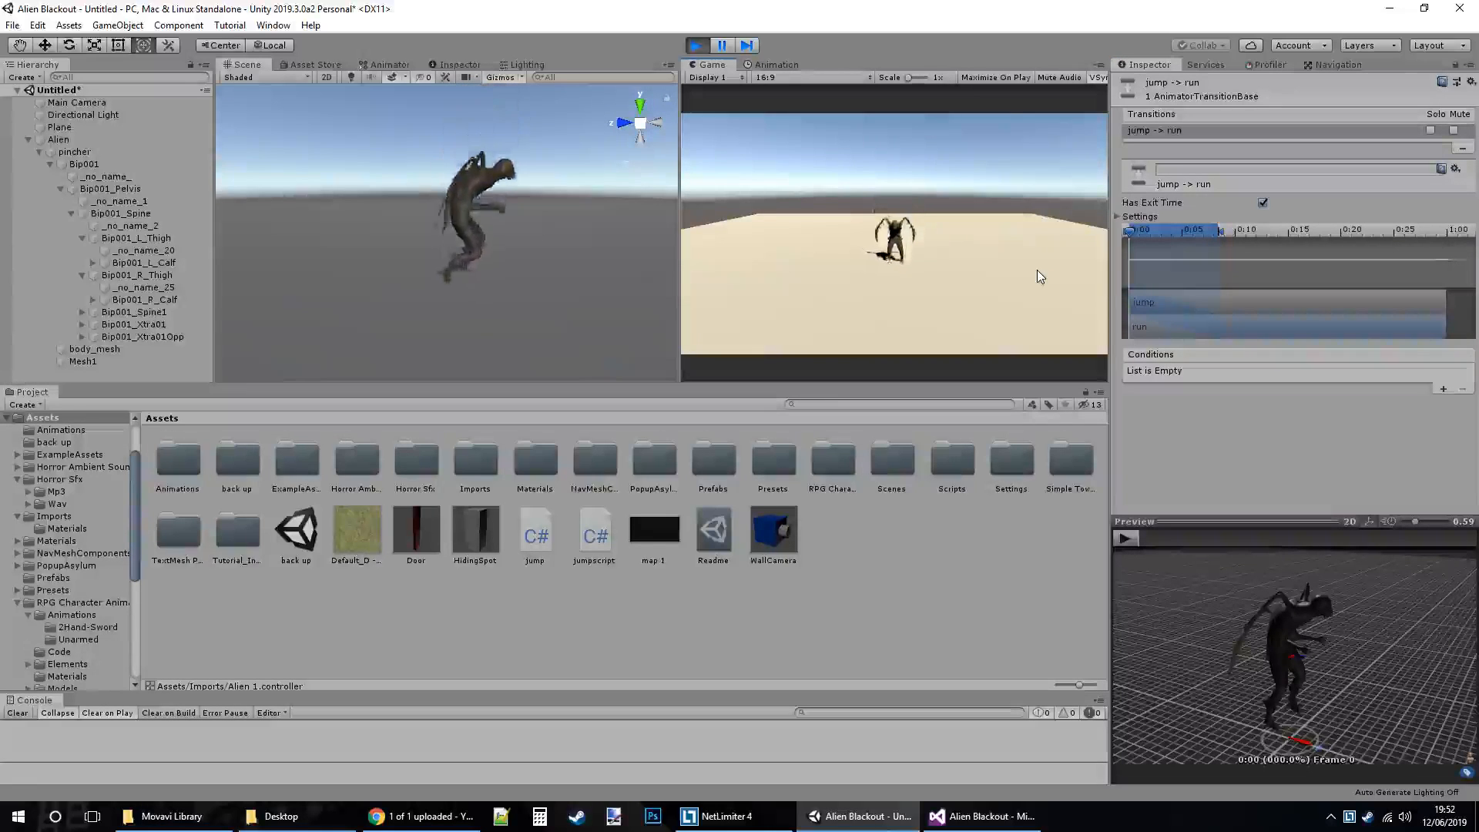
{"action": "left_click_drag", "start_coordinate": [1220, 231], "coordinate": [1250, 233]}
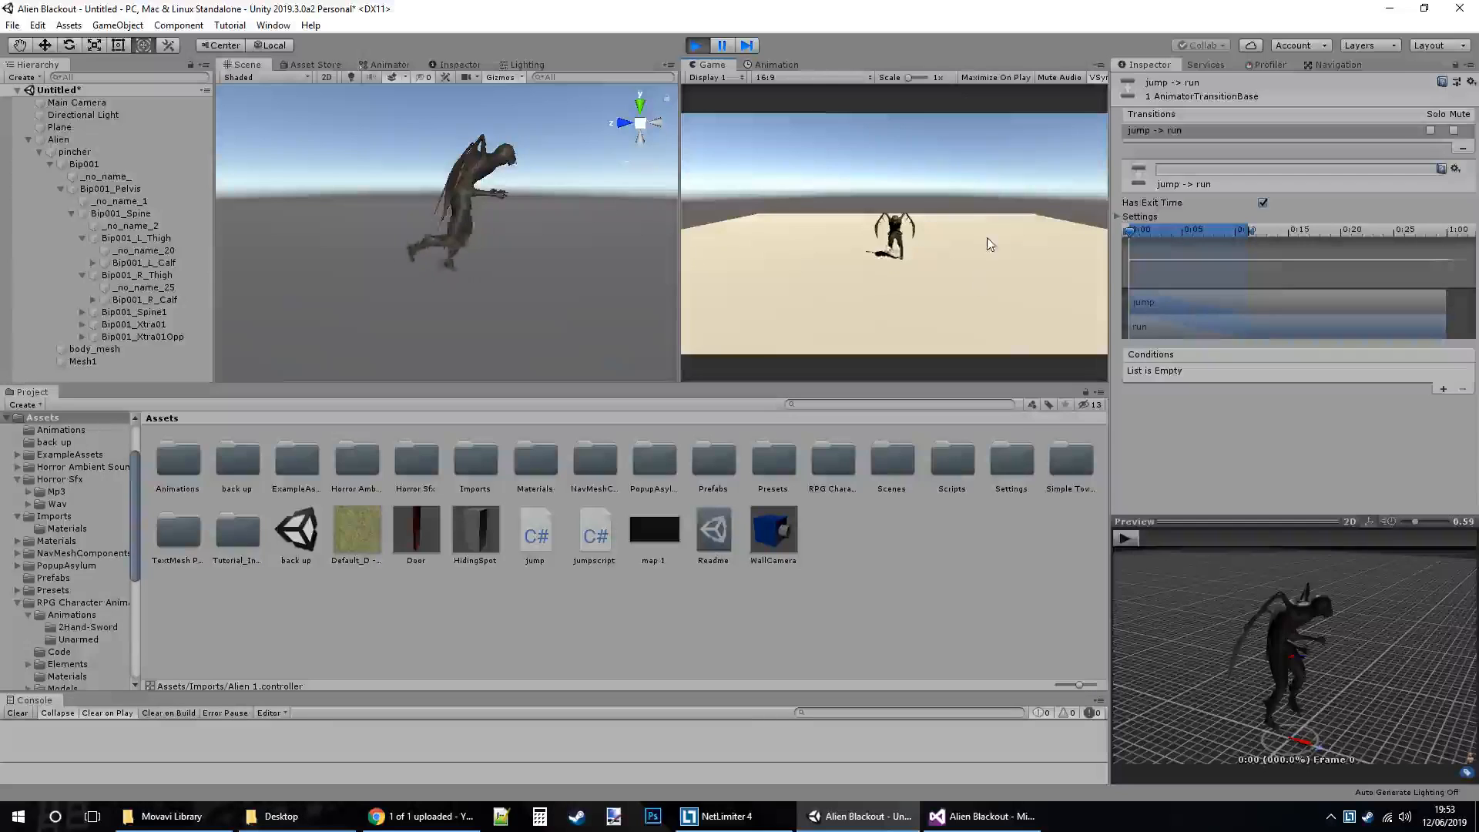
Reselect the run -> jump transition to review its timing and stop play mode.
{"action": "left_click", "coordinate": [385, 65]}
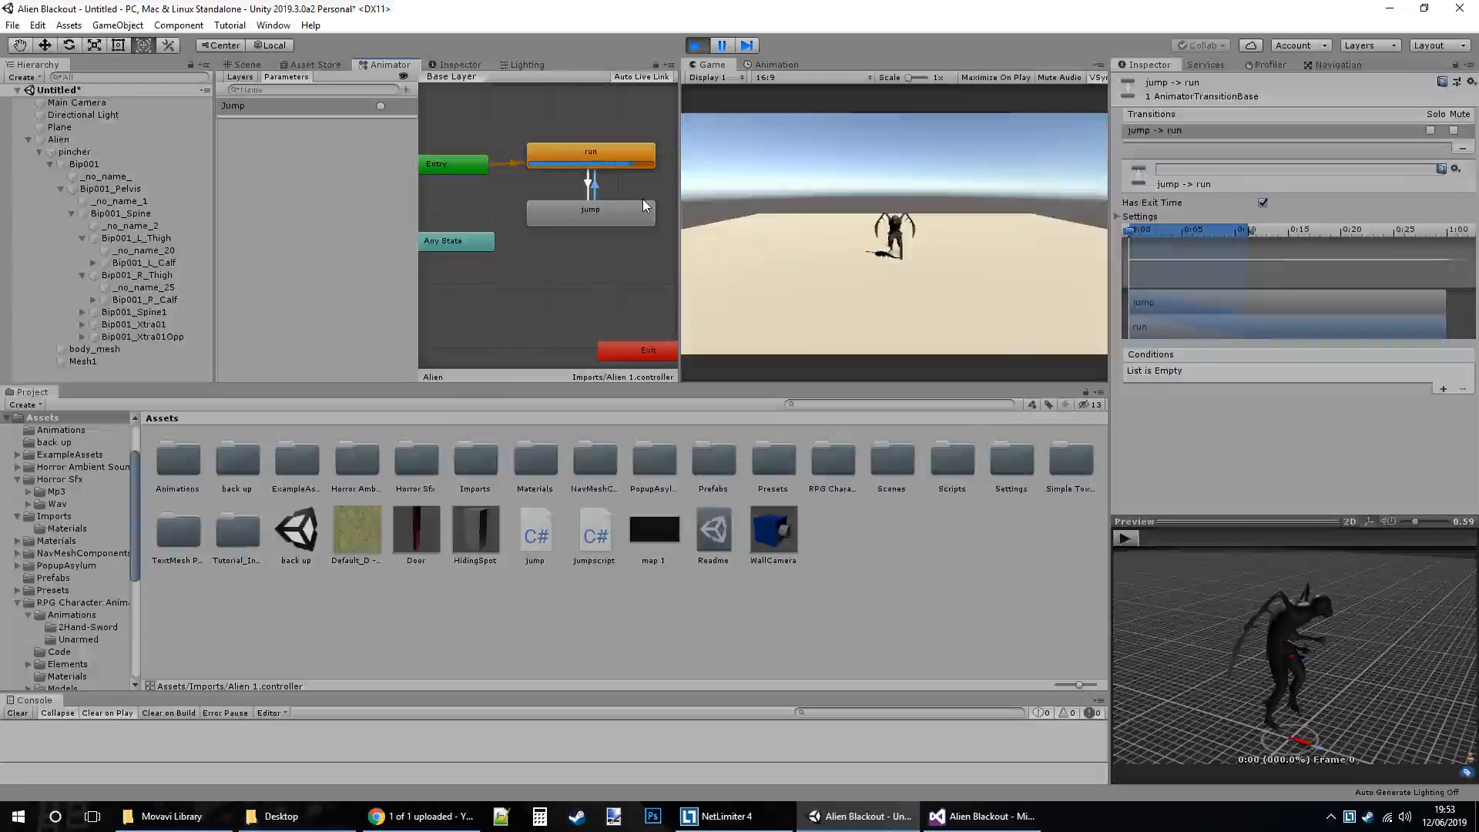
{"action": "left_click", "coordinate": [589, 189]}
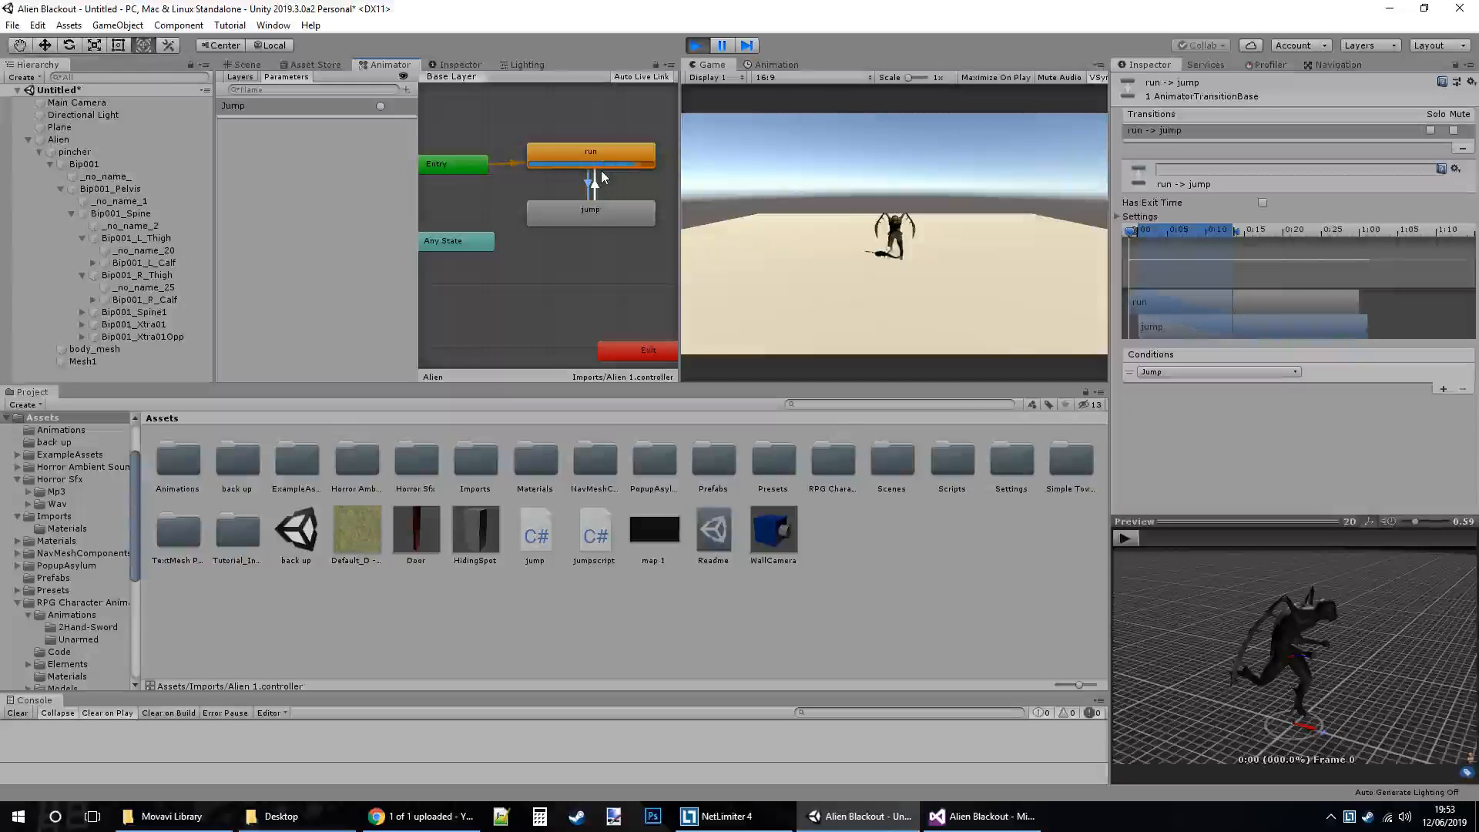
{"action": "left_click", "coordinate": [695, 46]}
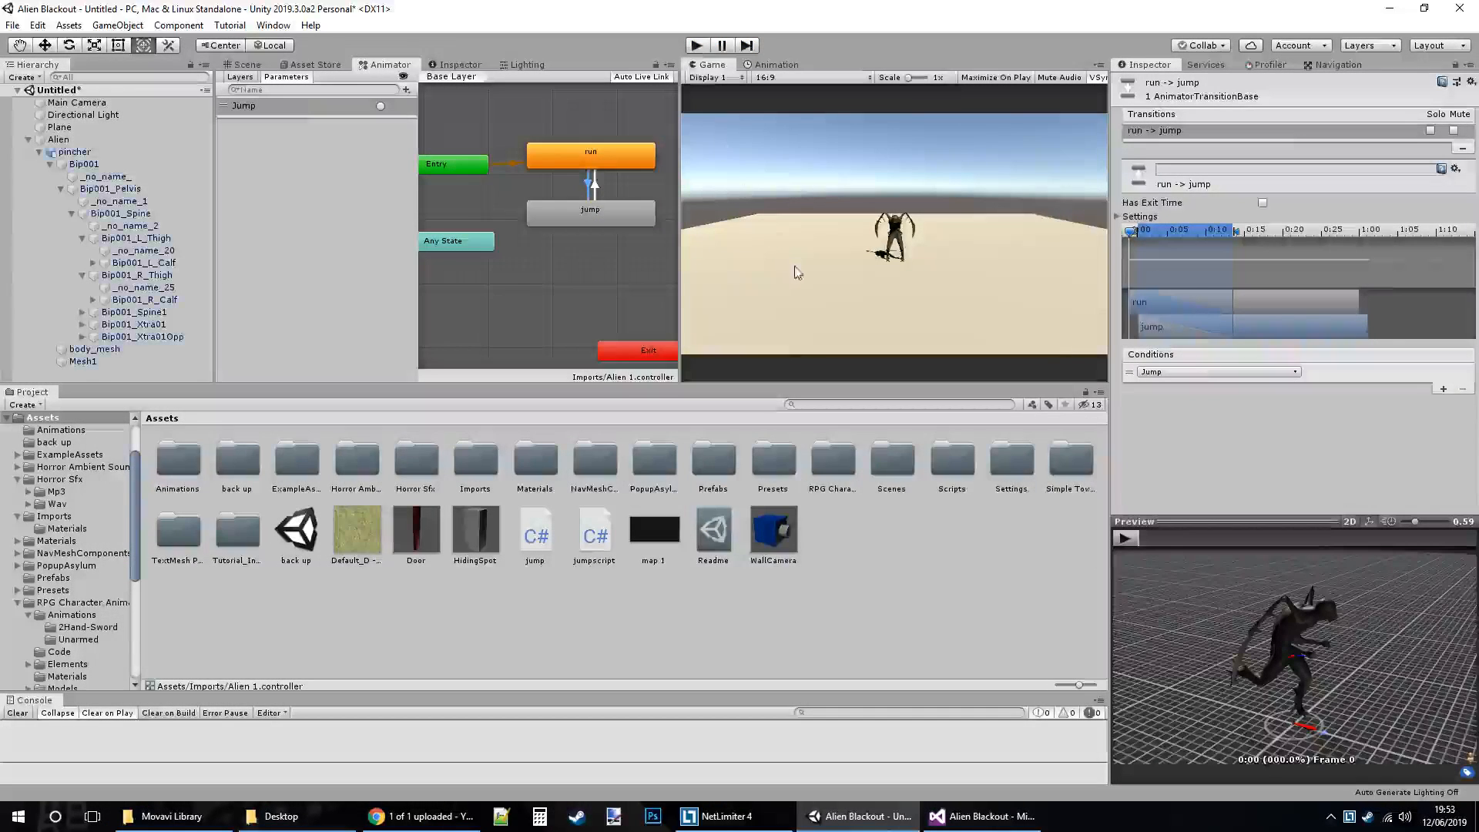